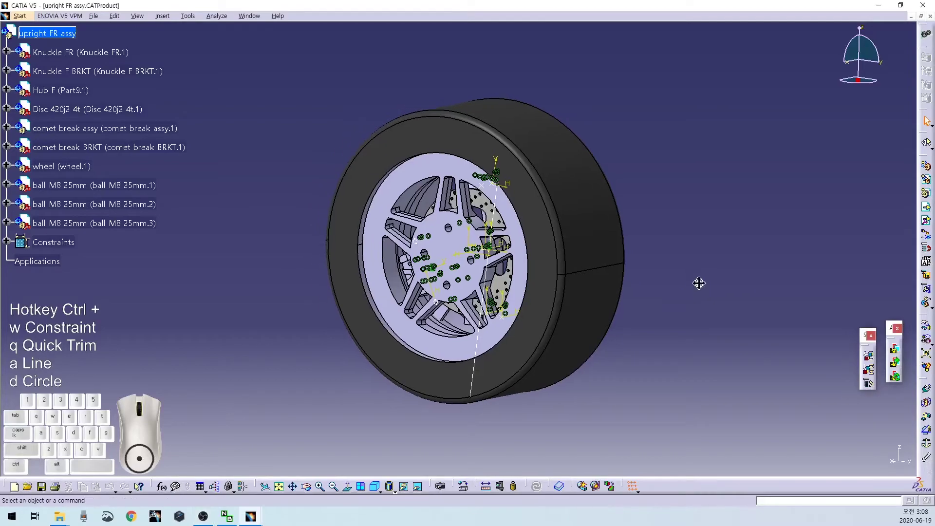
- Inspect the upright assembly from several angles and pick out the Knuckle FR component
{"action": "middle_click_drag", "start_coordinate": [570, 242], "coordinate": [474, 273]}
{"action": "middle_click_drag", "start_coordinate": [482, 331], "coordinate": [501, 321]}
{"action": "left_click", "coordinate": [489, 236]}
{"action": "left_click", "coordinate": [110, 51]}
{"action": "middle_click_drag", "start_coordinate": [540, 234], "coordinate": [520, 226]}
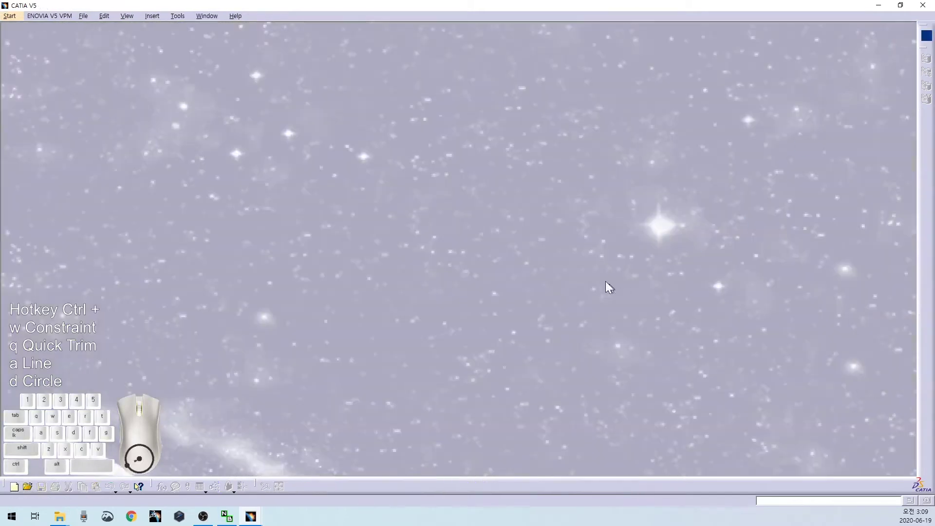
- Create a new part document named Knuckle FR
{"action": "key", "text": "ctrl+n"}
{"action": "type", "text": "p"}
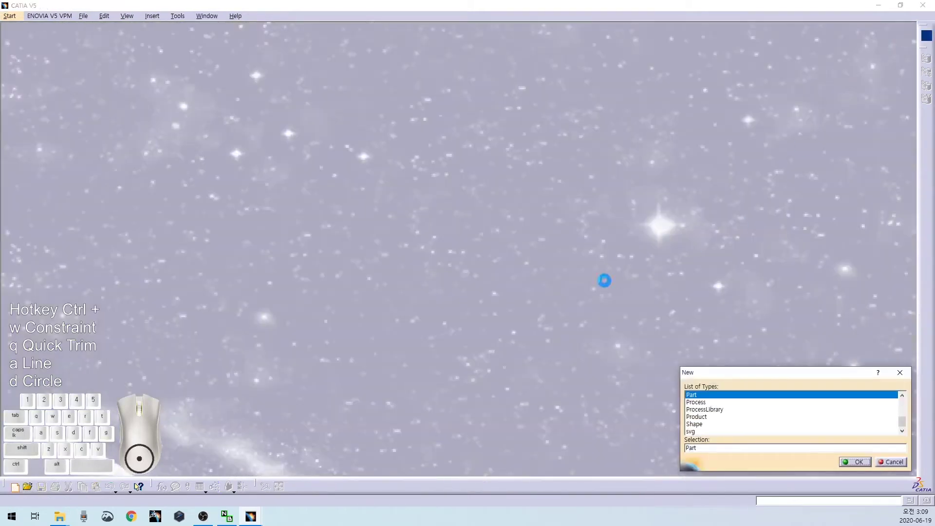
{"action": "key", "text": "Return"}
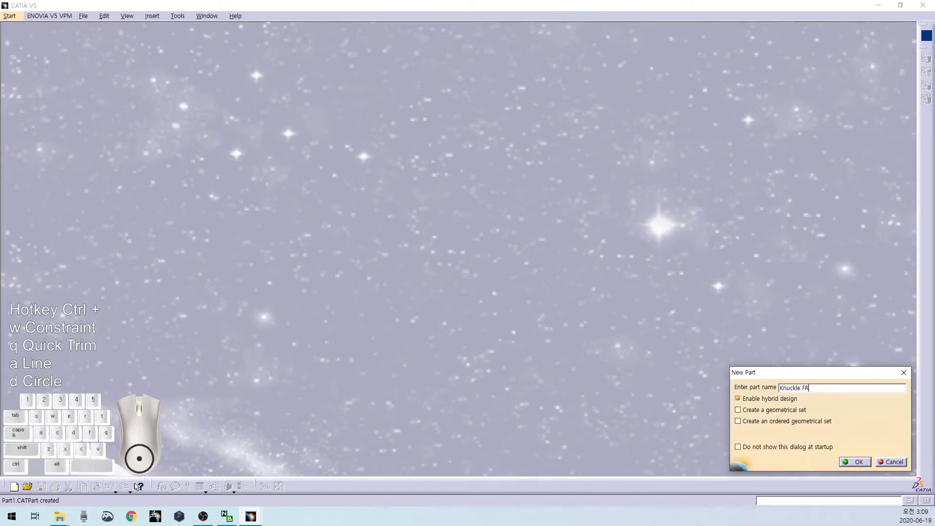
{"action": "key", "text": "Return"}
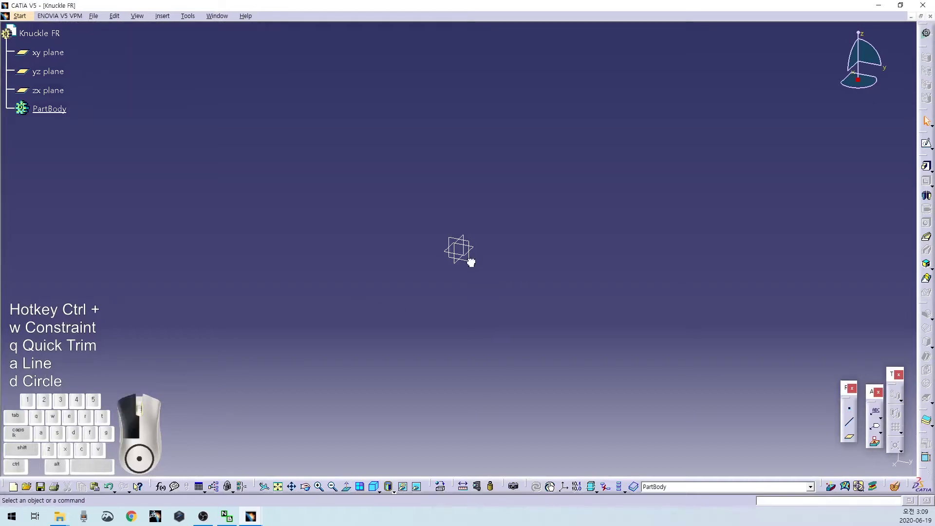
- Start a sketch on the yz plane and draw a slanted line constrained to pass through the origin
{"action": "left_click", "coordinate": [926, 143]}
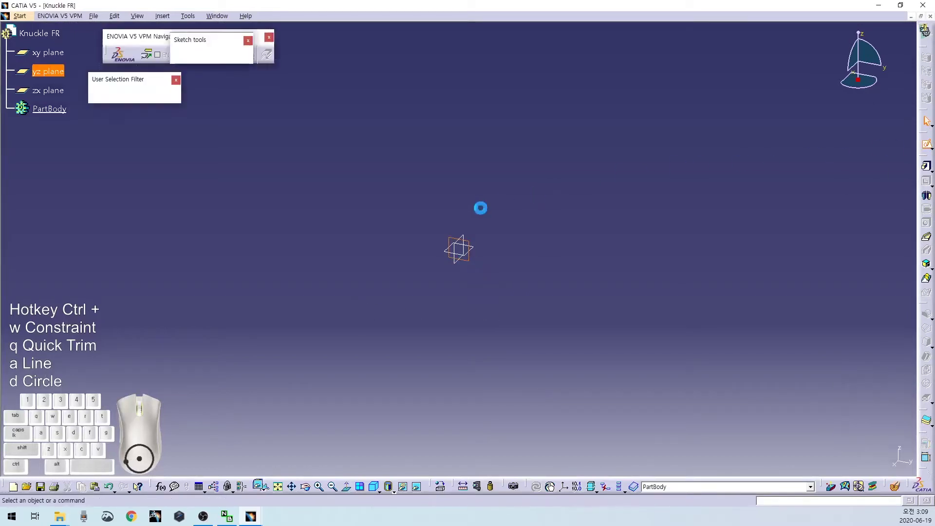
{"action": "middle_click_drag", "start_coordinate": [532, 204], "coordinate": [547, 220]}
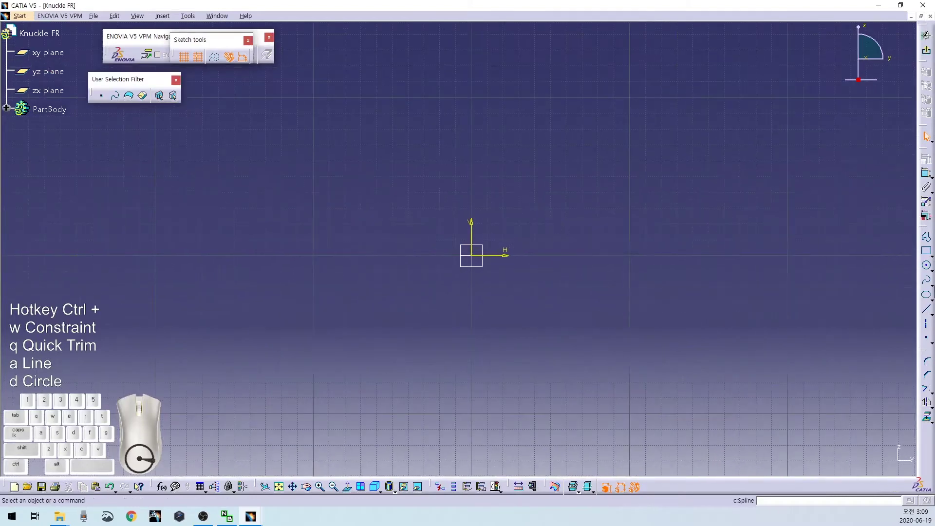
{"action": "key", "text": "ctrl+a"}
{"action": "left_click", "coordinate": [377, 98]}
{"action": "left_click", "coordinate": [534, 397]}
{"action": "left_click", "coordinate": [473, 259], "text": "ctrl"}
{"action": "key", "text": "ctrl+w"}
{"action": "right_click", "coordinate": [533, 224]}
{"action": "left_click", "coordinate": [563, 281]}
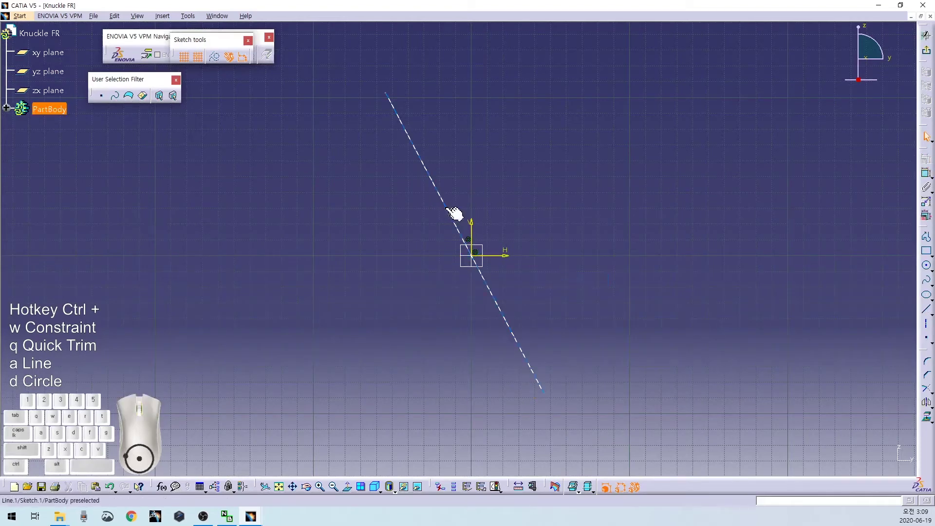
- Constrain the angle between the slanted line and the vertical axis to 6 degrees
{"action": "left_click", "coordinate": [451, 214]}
{"action": "left_click", "coordinate": [473, 226], "text": "ctrl"}
{"action": "key", "text": "ctrl+w"}
{"action": "left_click", "coordinate": [454, 187]}
{"action": "double_click", "coordinate": [453, 187]}
{"action": "type", "text": "6"}
{"action": "key", "text": "Return"}
{"action": "middle_click_drag", "start_coordinate": [514, 165], "coordinate": [530, 218]}
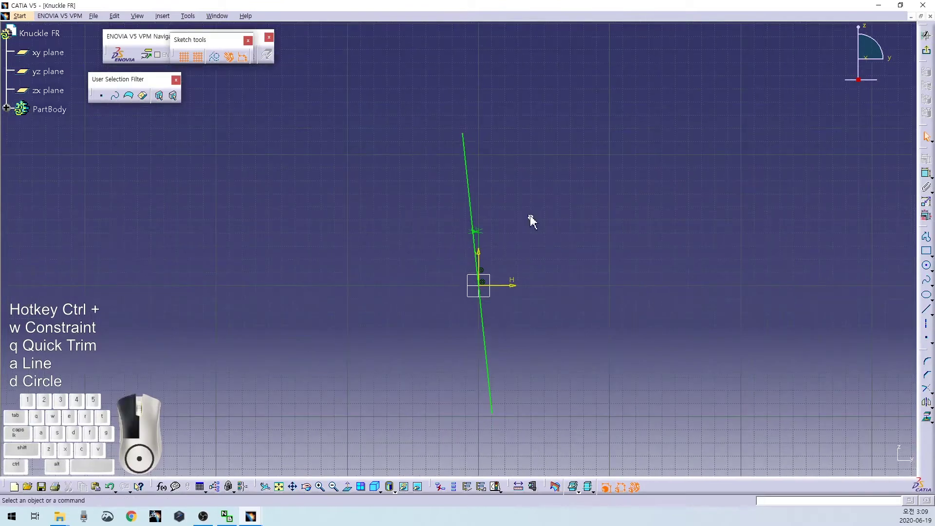
- Dimension the slanted line's lower endpoint 110 mm from the horizontal axis
{"action": "middle_click_drag", "start_coordinate": [522, 419], "coordinate": [498, 315]}
{"action": "left_click_drag", "start_coordinate": [458, 300], "coordinate": [540, 332]}
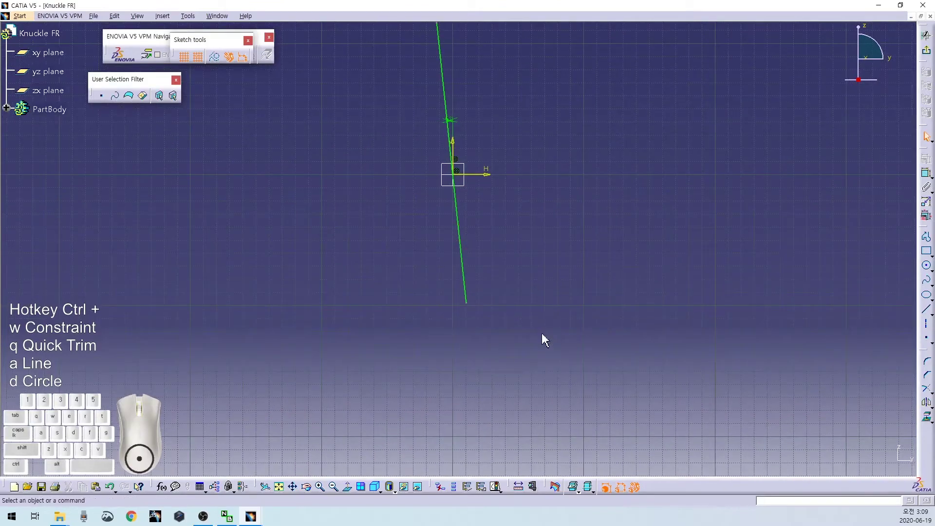
{"action": "left_click", "coordinate": [480, 170], "text": "ctrl"}
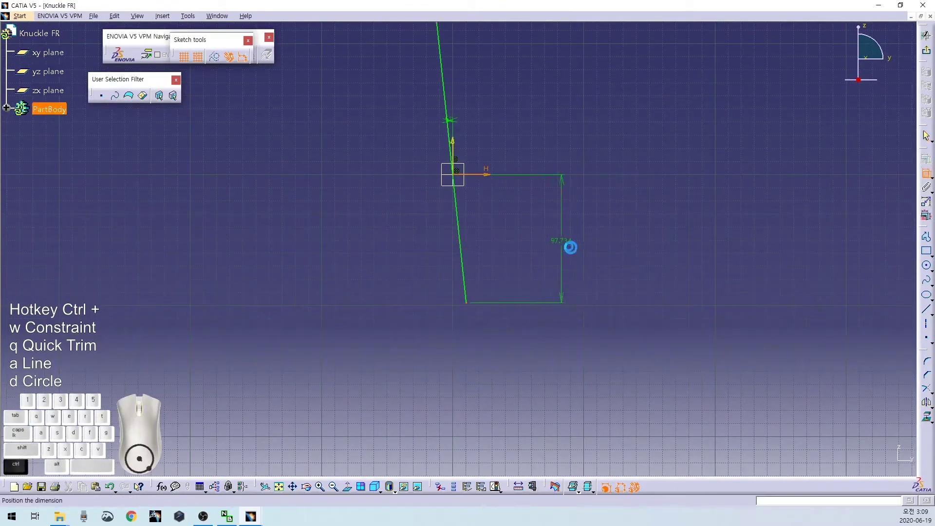
{"action": "left_click", "coordinate": [574, 242]}
{"action": "type", "text": "110"}
{"action": "key", "text": "Return"}
- Dimension the slanted line's upper endpoint 110 mm from the horizontal axis
{"action": "middle_click_drag", "start_coordinate": [559, 140], "coordinate": [534, 219]}
{"action": "left_click_drag", "start_coordinate": [413, 104], "coordinate": [465, 142]}
{"action": "left_click", "coordinate": [498, 281], "text": "ctrl"}
{"action": "key", "text": "ctrl+w"}
{"action": "left_click", "coordinate": [587, 212]}
{"action": "double_click", "coordinate": [584, 208]}
{"action": "type", "text": "110"}
{"action": "key", "text": "Return"}
- Draw a horizontal line at a height of about 120 mm, above the slanted line, ending on the vertical axis
{"action": "mouse_move", "coordinate": [510, 213]}
{"action": "middle_mouse_down"}
{"action": "mouse_move", "coordinate": [541, 199]}
{"action": "mouse_move", "coordinate": [547, 280]}
{"action": "mouse_move", "coordinate": [564, 314]}
{"action": "middle_mouse_up"}
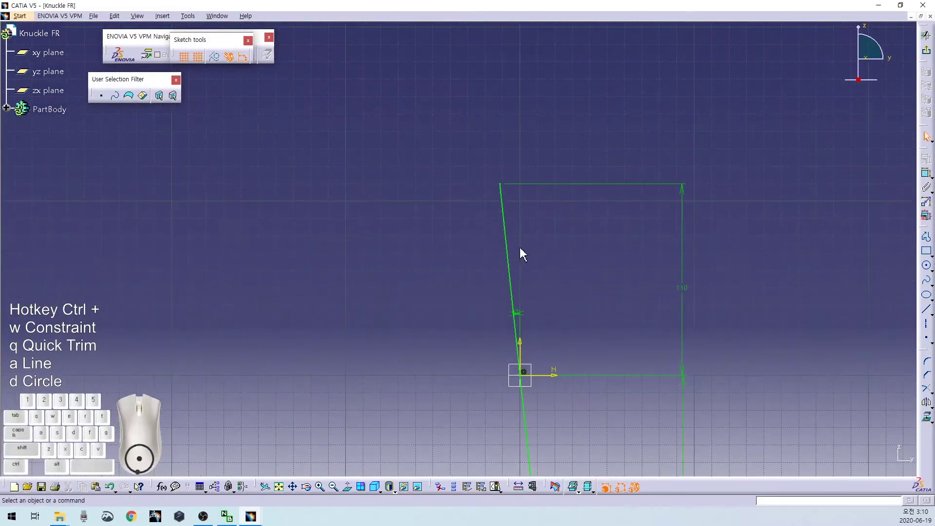
{"action": "mouse_move", "coordinate": [511, 261]}
{"action": "middle_mouse_down"}
{"action": "mouse_move", "coordinate": [397, 240]}
{"action": "mouse_move", "coordinate": [369, 171]}
{"action": "mouse_move", "coordinate": [434, 307]}
{"action": "mouse_move", "coordinate": [474, 258]}
{"action": "middle_mouse_up"}
{"action": "left_click", "coordinate": [390, 204]}
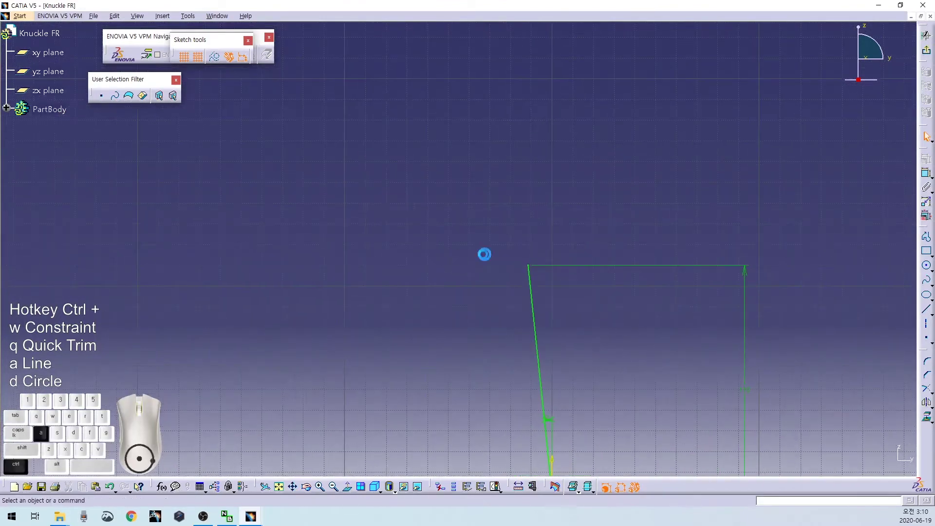
{"action": "key", "text": "ctrl+a"}
{"action": "left_click", "coordinate": [407, 244]}
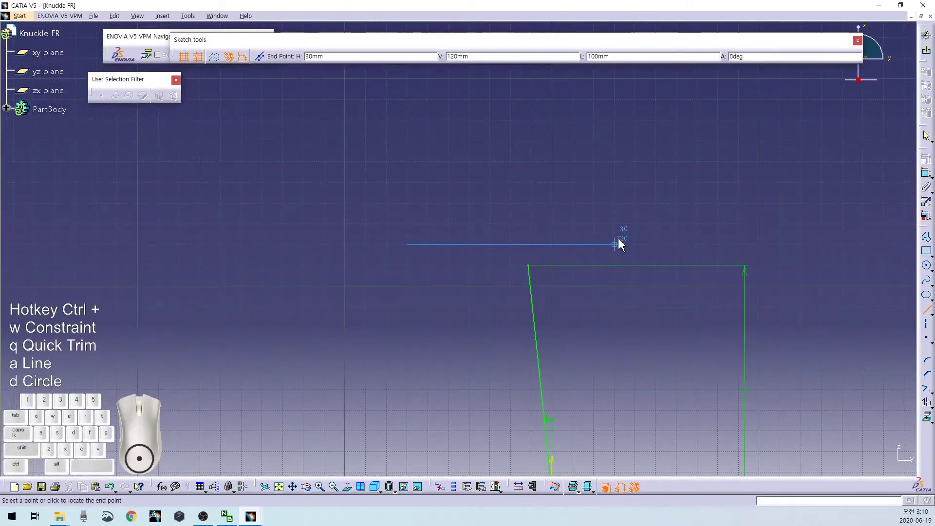
{"action": "left_click", "coordinate": [553, 243]}
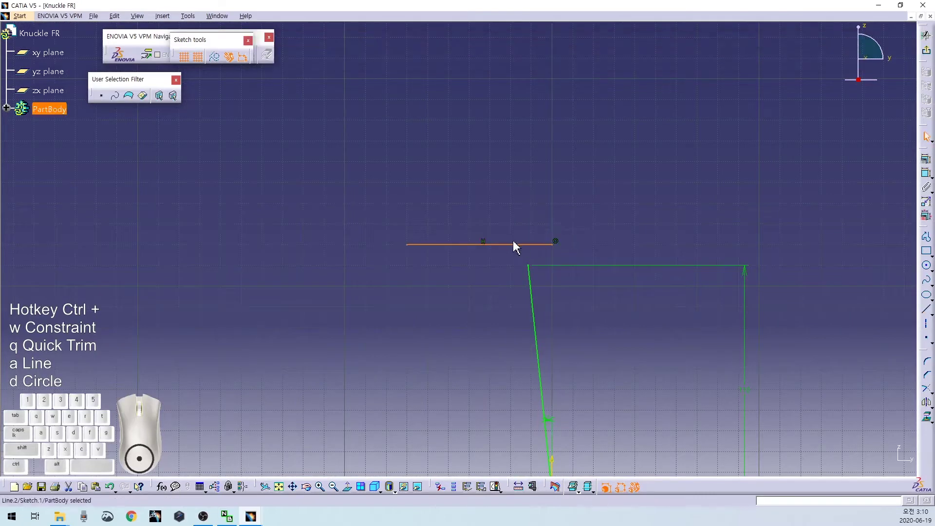
- Remove the coincidence at the horizontal line's end and move the line down so it crosses the slanted line's upper part
{"action": "left_click", "coordinate": [555, 242]}
{"action": "key", "text": "ctrl+x"}
{"action": "left_click", "coordinate": [529, 245]}
{"action": "left_click_drag", "start_coordinate": [539, 245], "coordinate": [540, 288]}
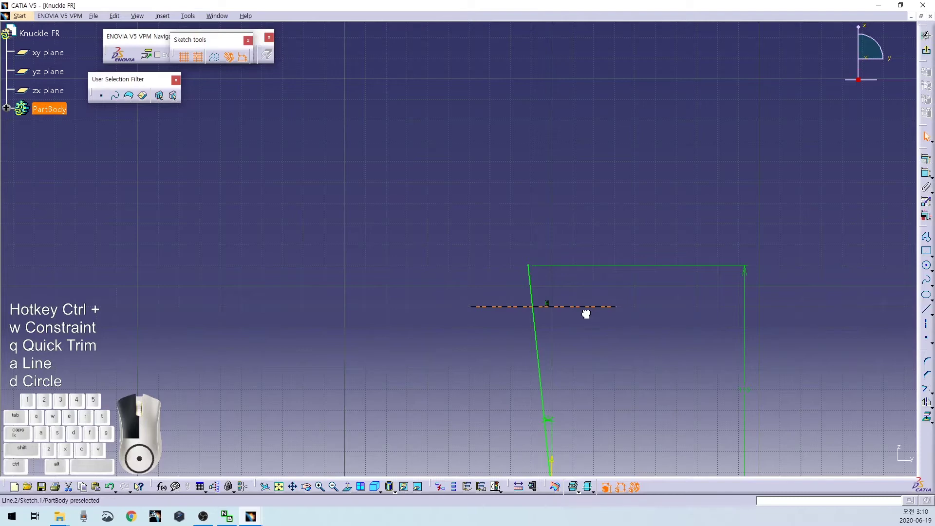
- Draw a second horizontal line across the lower part of the slanted line
{"action": "mouse_move", "coordinate": [497, 306]}
{"action": "middle_mouse_down"}
{"action": "mouse_move", "coordinate": [419, 184]}
{"action": "mouse_move", "coordinate": [444, 288]}
{"action": "mouse_move", "coordinate": [442, 254]}
{"action": "middle_mouse_up"}
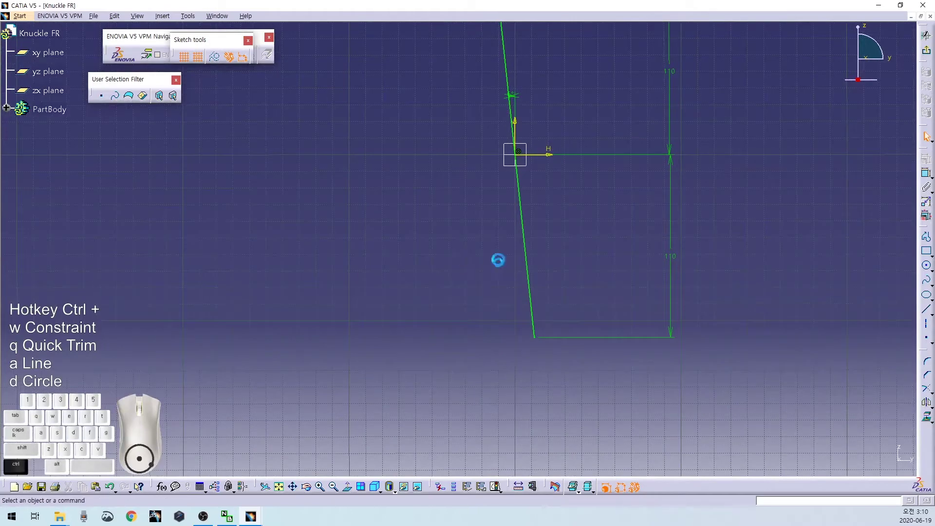
{"action": "key", "text": "ctrl+a"}
{"action": "left_click", "coordinate": [466, 287]}
{"action": "left_click", "coordinate": [581, 287]}
- Convert the slanted line and both horizontal lines to construction elements
{"action": "middle_click_drag", "start_coordinate": [554, 226], "coordinate": [560, 349]}
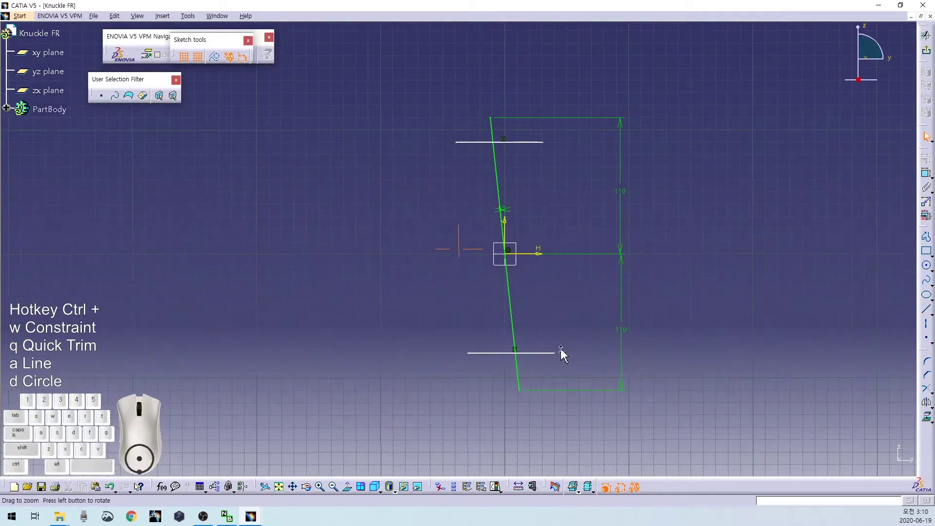
{"action": "left_click", "coordinate": [496, 166], "text": "ctrl"}
{"action": "left_click", "coordinate": [215, 57]}
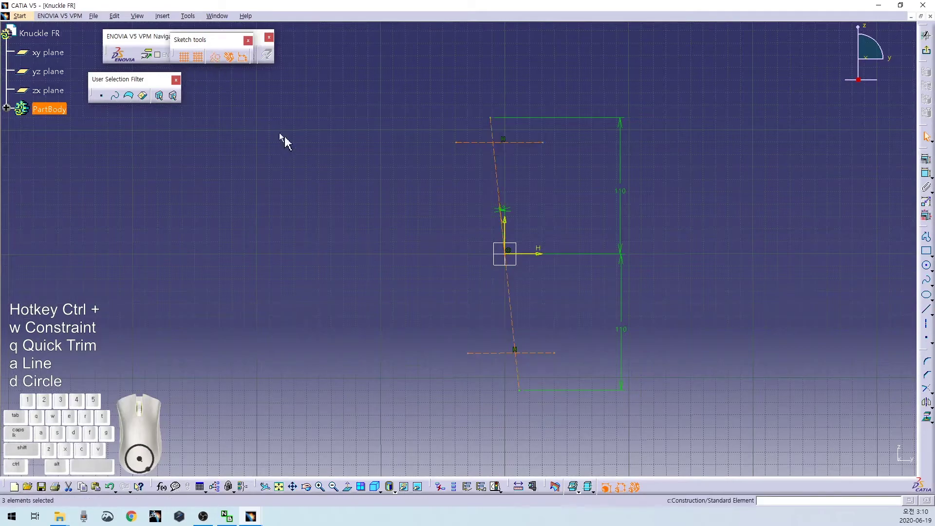
{"action": "left_click", "coordinate": [279, 133]}
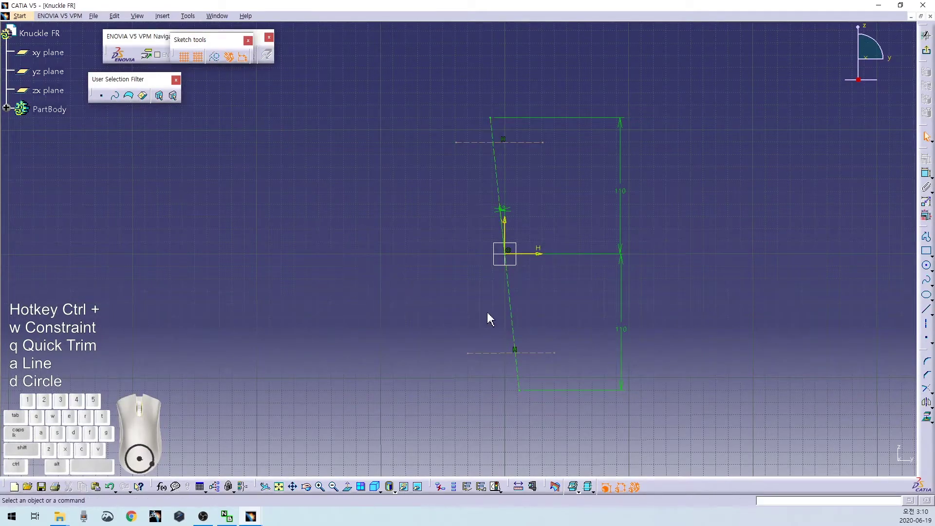
{"action": "mouse_move", "coordinate": [433, 235]}
{"action": "middle_mouse_down"}
{"action": "mouse_move", "coordinate": [459, 334]}
{"action": "mouse_move", "coordinate": [467, 302]}
{"action": "middle_mouse_up"}
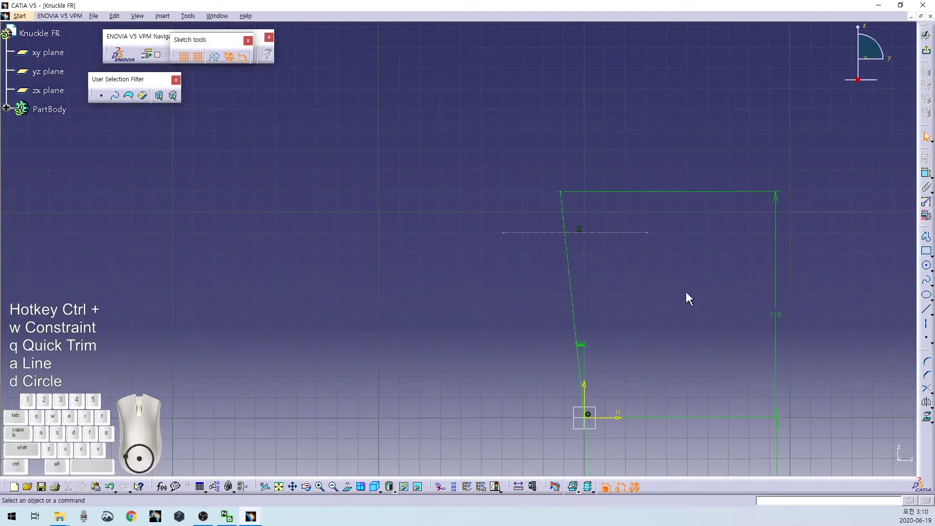
{"action": "mouse_move", "coordinate": [640, 311]}
{"action": "middle_mouse_down"}
{"action": "mouse_move", "coordinate": [603, 286]}
{"action": "mouse_move", "coordinate": [603, 326]}
{"action": "mouse_move", "coordinate": [570, 135]}
{"action": "mouse_move", "coordinate": [539, 31]}
{"action": "mouse_move", "coordinate": [574, 145]}
{"action": "mouse_move", "coordinate": [586, 281]}
{"action": "middle_mouse_up"}
{"action": "left_click", "coordinate": [444, 203]}
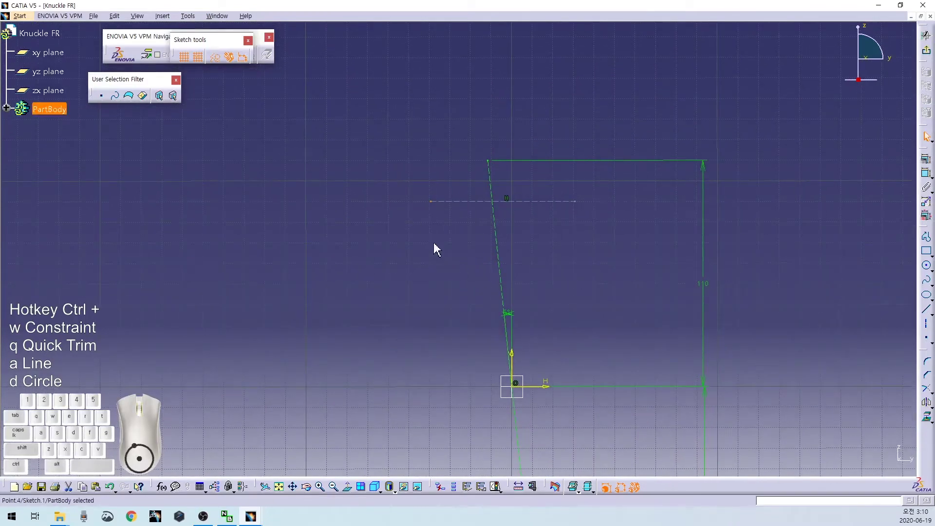
{"action": "middle_click_drag", "start_coordinate": [419, 267], "coordinate": [443, 298]}
{"action": "left_click", "coordinate": [448, 282]}
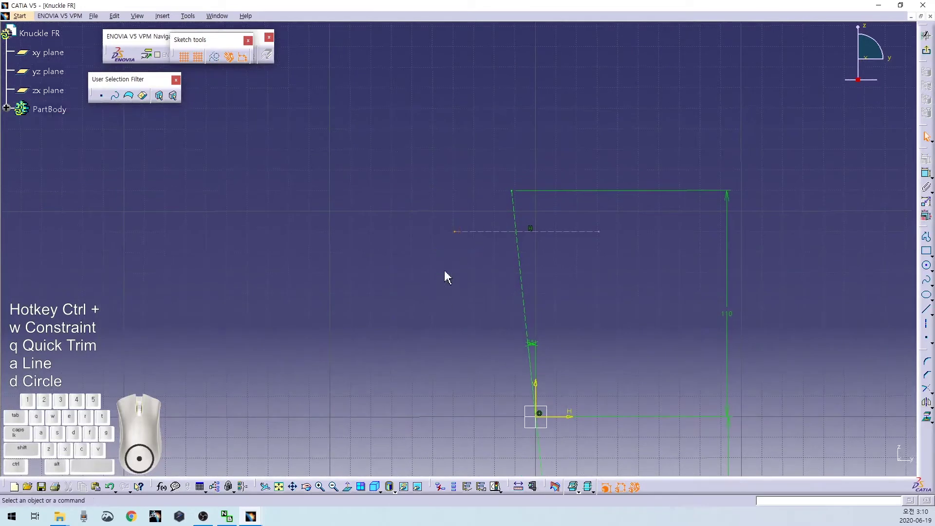
{"action": "key", "text": "ctrl+a"}
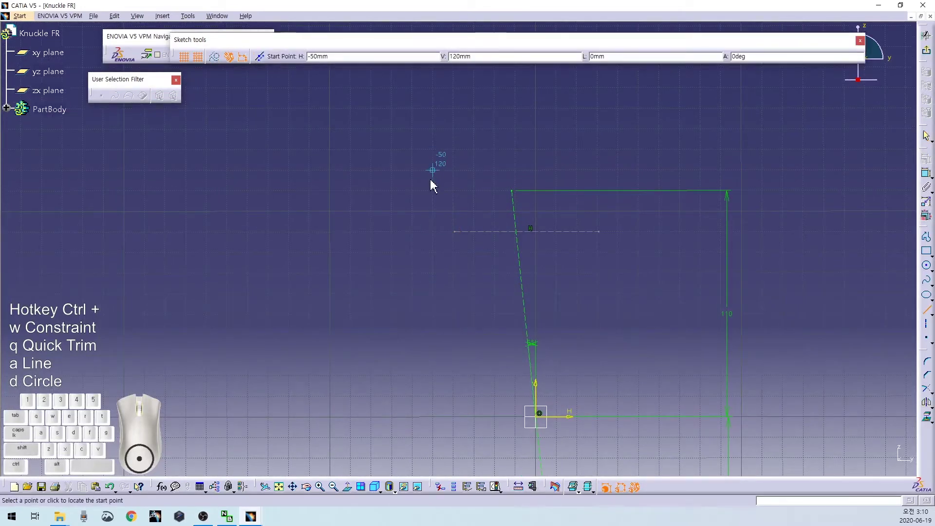
{"action": "key", "text": "ctrl+a"}
{"action": "middle_click_drag", "start_coordinate": [424, 293], "coordinate": [372, 139]}
- Draw a circle centred on the origin and set its diameter to 50 mm
{"action": "key", "text": "ctrl+d"}
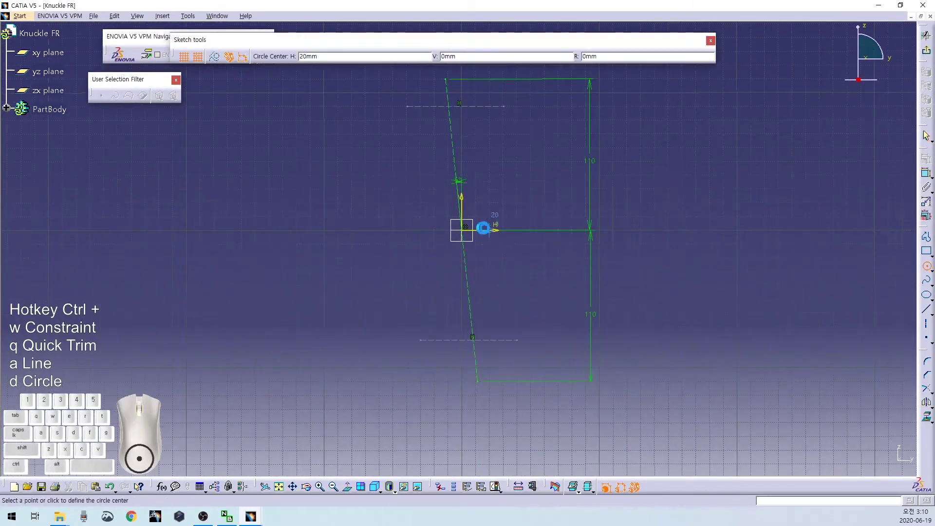
{"action": "left_click", "coordinate": [464, 230]}
{"action": "left_click", "coordinate": [490, 202]}
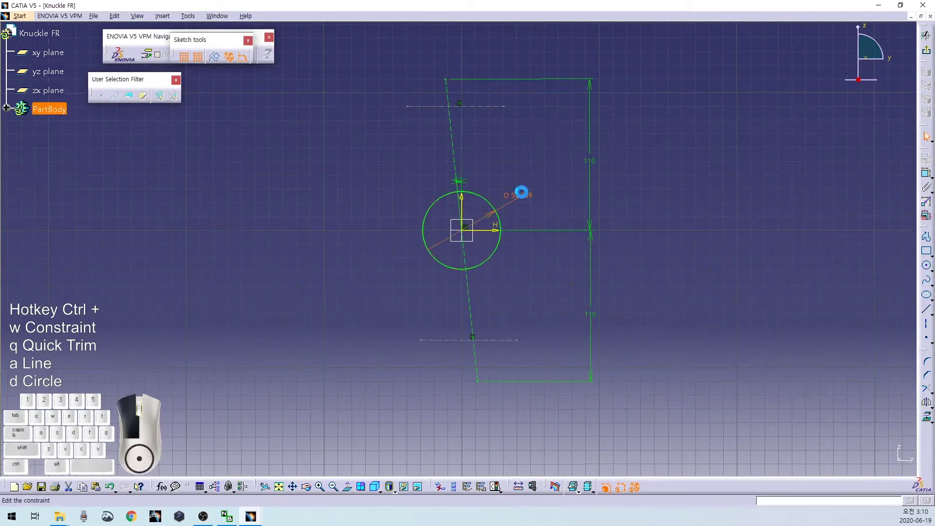
{"action": "double_click", "coordinate": [520, 195]}
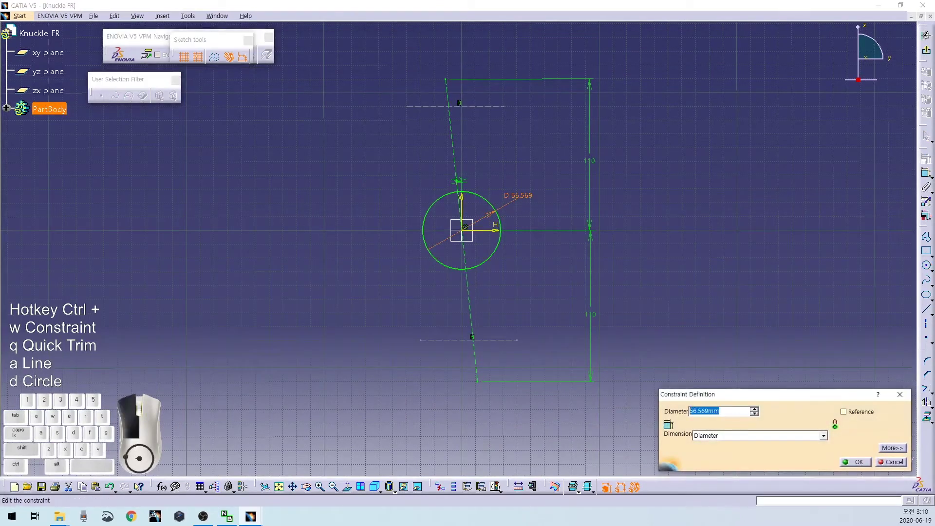
{"action": "type", "text": "50"}
{"action": "key", "text": "Return"}
- Draw a larger concentric circle at the origin and set its diameter to 75 mm
{"action": "middle_click_drag", "start_coordinate": [776, 277], "coordinate": [570, 315]}
{"action": "key", "text": "ctrl+d"}
{"action": "left_click", "coordinate": [557, 307]}
{"action": "left_click", "coordinate": [676, 278]}
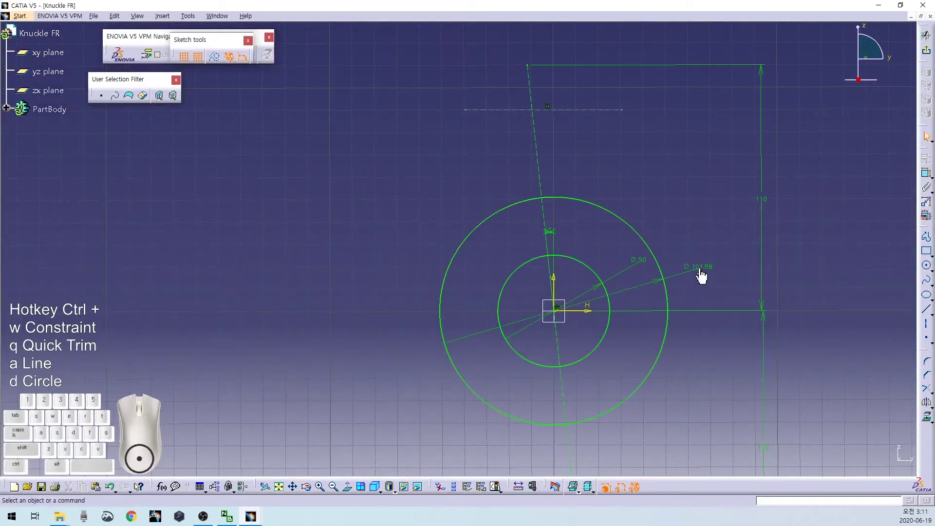
{"action": "double_click", "coordinate": [699, 267]}
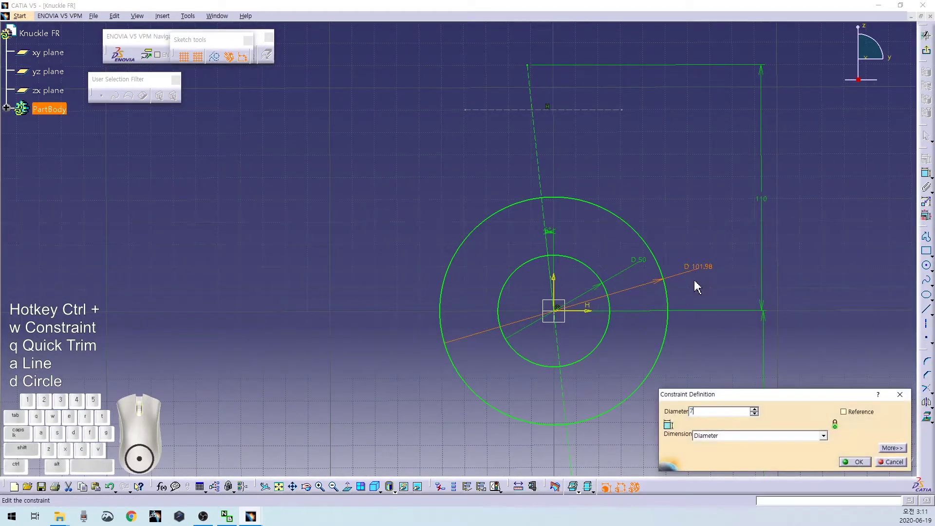
{"action": "key", "text": "Return"}
- Draw a horizontal line above the construction geometry and two vertical lines crossing it near its ends
{"action": "mouse_move", "coordinate": [638, 198]}
{"action": "middle_mouse_down"}
{"action": "mouse_move", "coordinate": [621, 183]}
{"action": "mouse_move", "coordinate": [547, 209]}
{"action": "mouse_move", "coordinate": [574, 265]}
{"action": "middle_mouse_up"}
{"action": "key", "text": "ctrl+a"}
{"action": "left_click", "coordinate": [440, 161]}
{"action": "left_click", "coordinate": [610, 161]}
{"action": "key", "text": "ctrl+a"}
{"action": "left_click", "coordinate": [563, 133]}
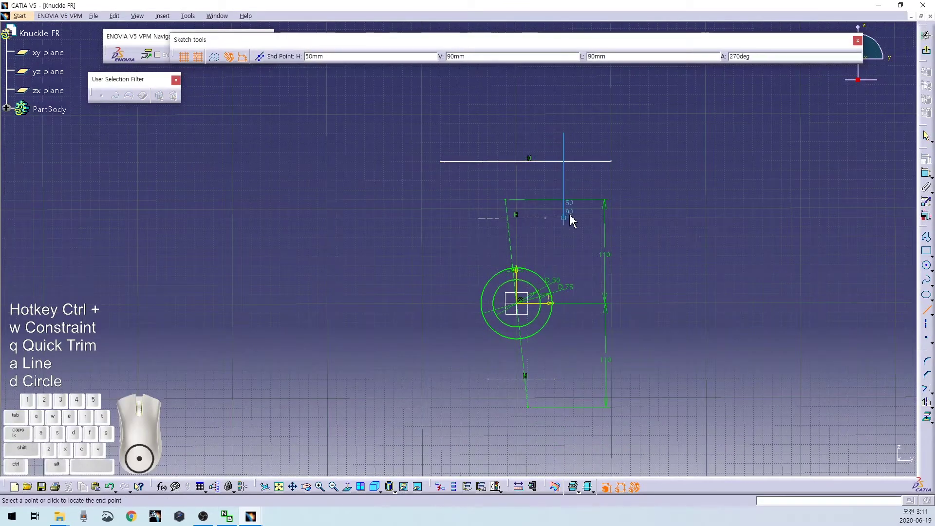
{"action": "left_click", "coordinate": [563, 217]}
{"action": "key", "text": "ctrl+a"}
{"action": "left_click", "coordinate": [459, 133]}
{"action": "left_click", "coordinate": [459, 237]}
- Draw two downward slanted lines, one on either side of the circles
{"action": "key", "text": "ctrl+a"}
{"action": "left_click", "coordinate": [431, 190]}
{"action": "left_click", "coordinate": [469, 360]}
{"action": "key", "text": "ctrl+a"}
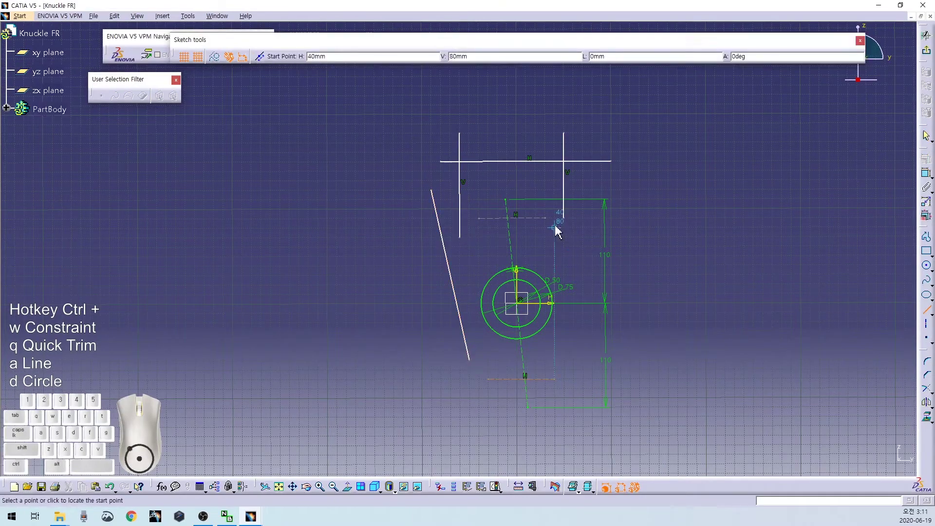
{"action": "left_click", "coordinate": [545, 198]}
{"action": "left_click", "coordinate": [649, 388]}
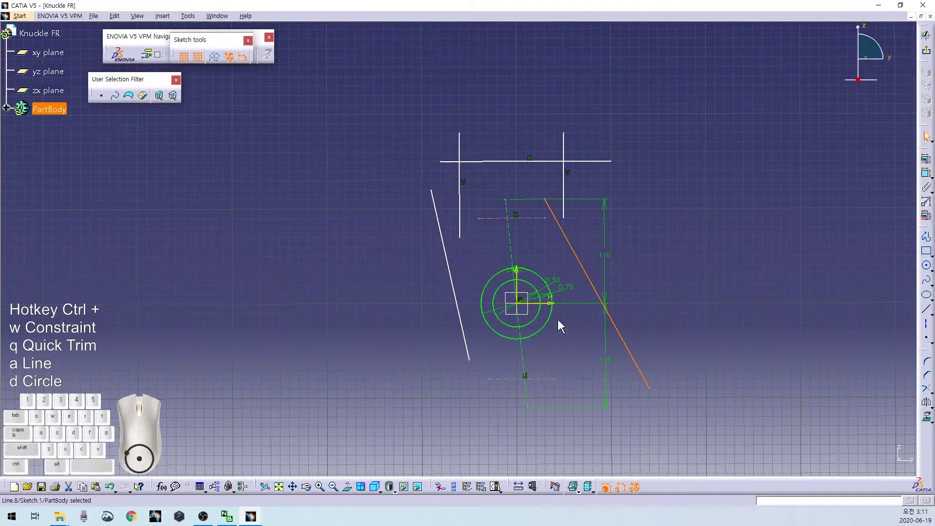
- Make both slanted side lines tangent to the 75 mm circle
{"action": "right_click", "coordinate": [583, 278]}
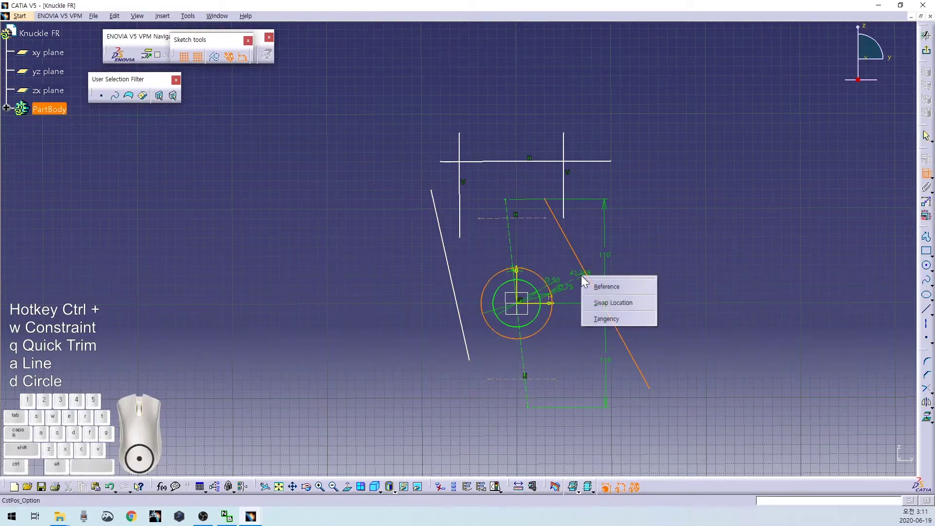
{"action": "left_click", "coordinate": [609, 317]}
{"action": "left_click", "coordinate": [461, 320]}
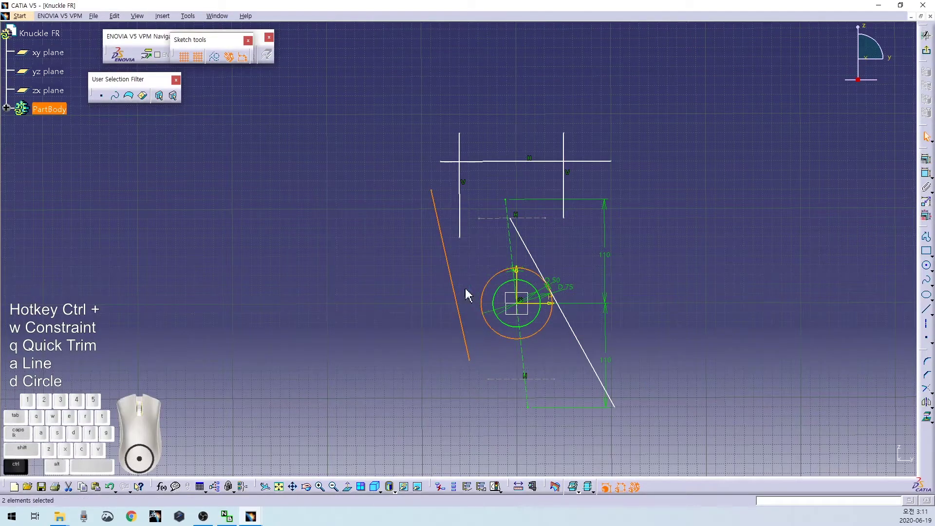
{"action": "right_click", "coordinate": [475, 278]}
{"action": "left_click", "coordinate": [501, 317]}
- Trim the lower portions of both tangent lines back to their tangency points on the outer circle
{"action": "key", "text": "ctrl+q"}
{"action": "left_click", "coordinate": [581, 345]}
{"action": "middle_click_drag", "start_coordinate": [562, 242], "coordinate": [538, 258]}
{"action": "left_click", "coordinate": [543, 291]}
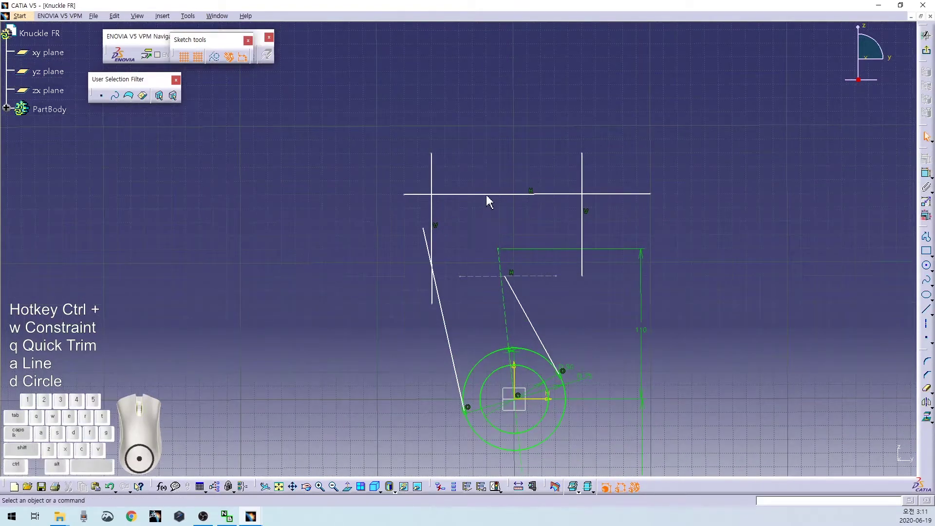
- Dimension the top horizontal line 25 mm above the upper end of the slanted construction line
{"action": "mouse_move", "coordinate": [487, 234]}
{"action": "middle_mouse_down"}
{"action": "mouse_move", "coordinate": [490, 221]}
{"action": "mouse_move", "coordinate": [540, 269]}
{"action": "middle_mouse_up"}
{"action": "left_click", "coordinate": [539, 175], "text": "ctrl"}
{"action": "key", "text": "ctrl+w"}
{"action": "left_click", "coordinate": [317, 235]}
{"action": "double_click", "coordinate": [318, 236]}
{"action": "type", "text": "25"}
{"action": "key", "text": "Return"}
{"action": "left_click", "coordinate": [506, 241]}
- Trim the overhanging ends of the top horizontal line and the two vertical lines to form clean corners
{"action": "key", "text": "ctrl+q"}
{"action": "left_click", "coordinate": [416, 204]}
{"action": "key", "text": "ctrl+q"}
{"action": "left_click", "coordinate": [426, 191]}
{"action": "key", "text": "ctrl+q"}
{"action": "left_click", "coordinate": [647, 187]}
{"action": "key", "text": "ctrl+q"}
{"action": "left_click", "coordinate": [666, 203]}
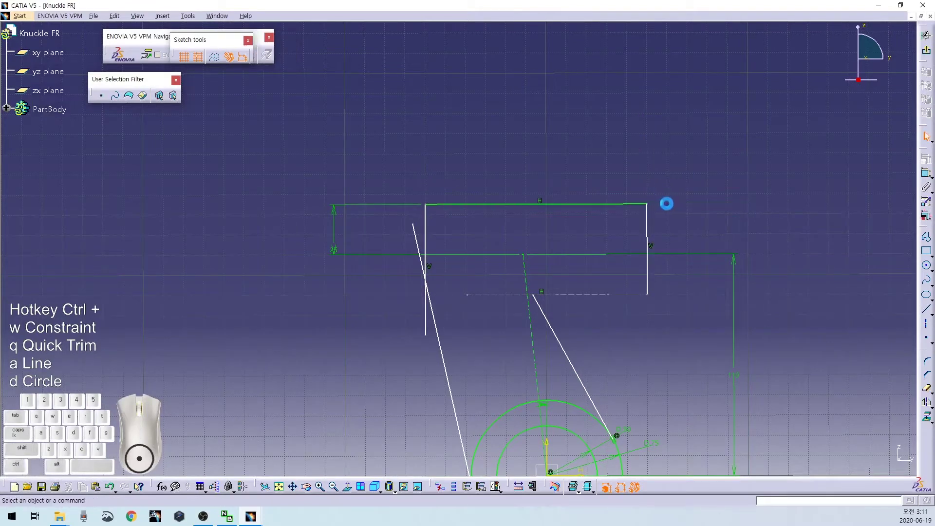
- Dimension the left vertical line 28 mm from the upper end of the slanted construction line
{"action": "left_click", "coordinate": [525, 254]}
{"action": "double_click", "coordinate": [487, 145]}
{"action": "type", "text": "28mm"}
{"action": "key", "text": "Return"}
- Dimension the right vertical line 28 mm from the upper end of the slanted construction line
{"action": "left_click", "coordinate": [647, 226]}
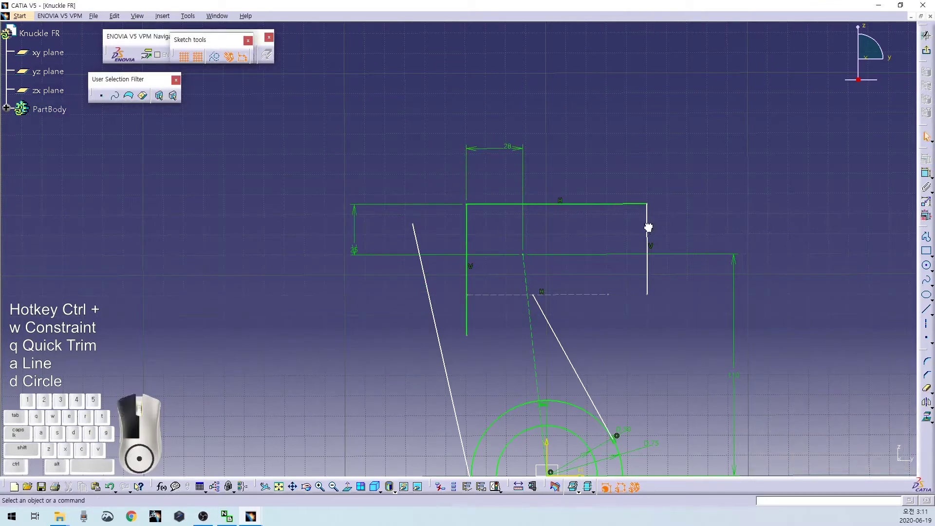
{"action": "left_click", "coordinate": [525, 254], "text": "ctrl"}
{"action": "key", "text": "ctrl+w"}
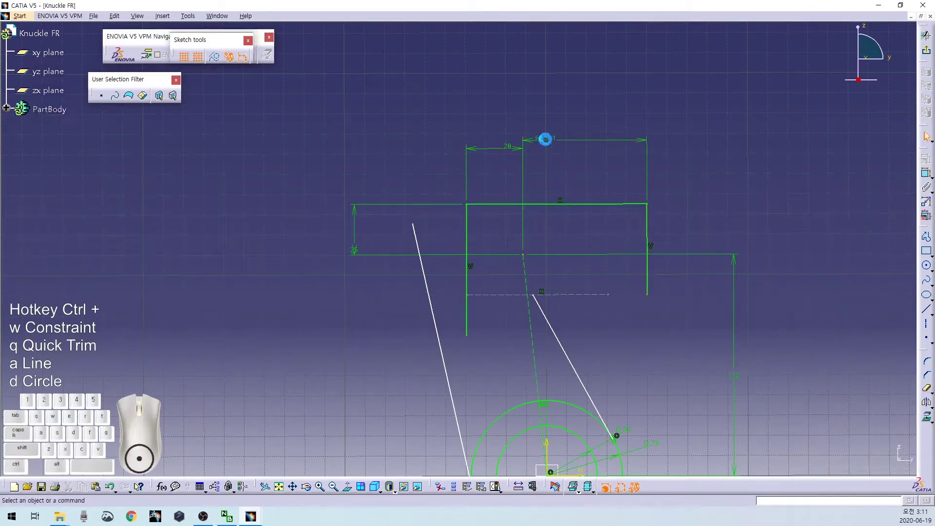
{"action": "double_click", "coordinate": [545, 140]}
{"action": "type", "text": "28"}
{"action": "key", "text": "Return"}
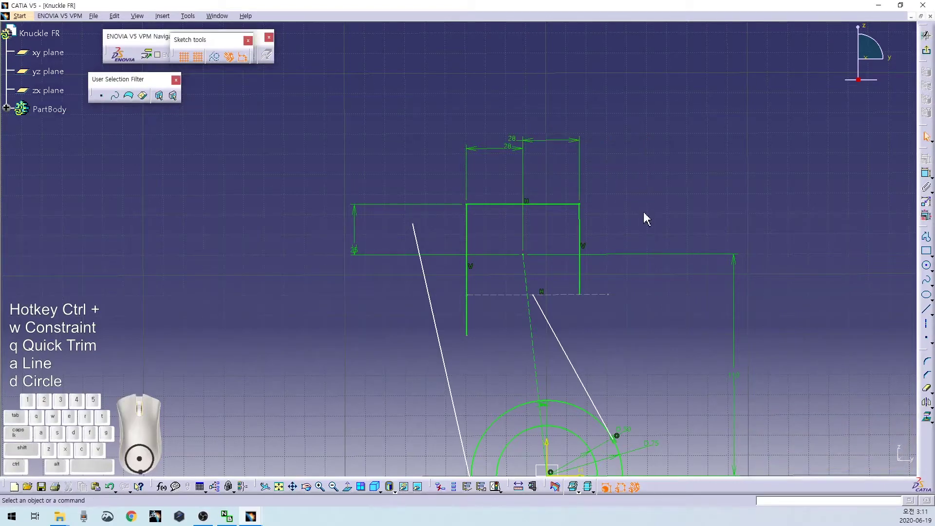
{"action": "middle_click_drag", "start_coordinate": [645, 217], "coordinate": [599, 130]}
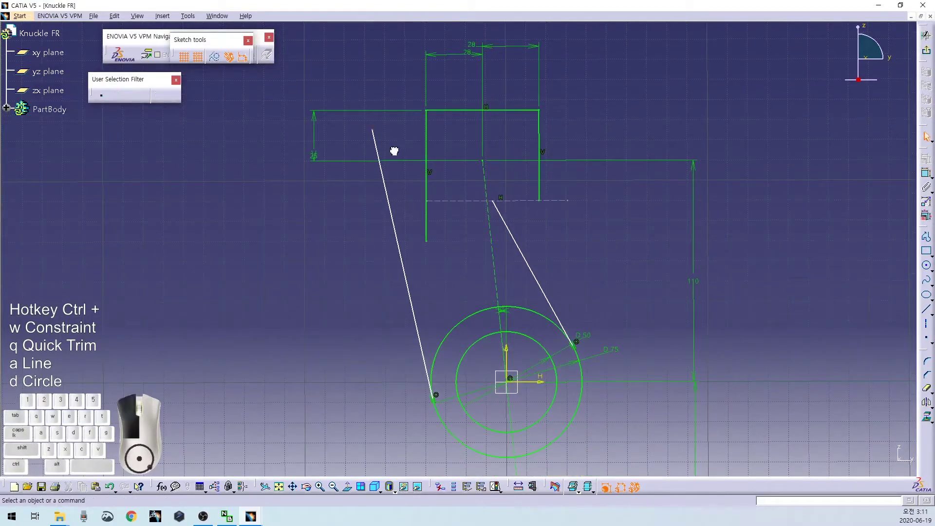
{"action": "left_click", "coordinate": [426, 221]}
{"action": "key", "text": "Delete"}
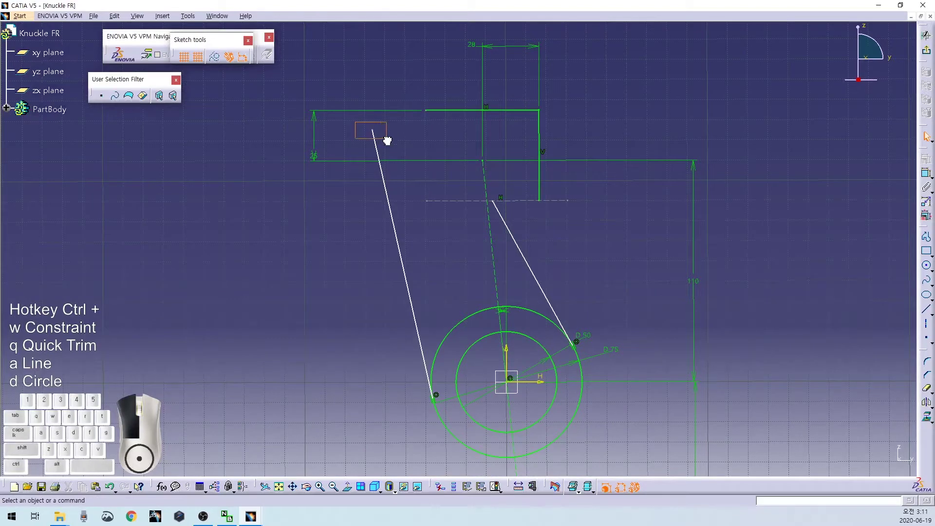
{"action": "key", "text": "ctrl+z"}
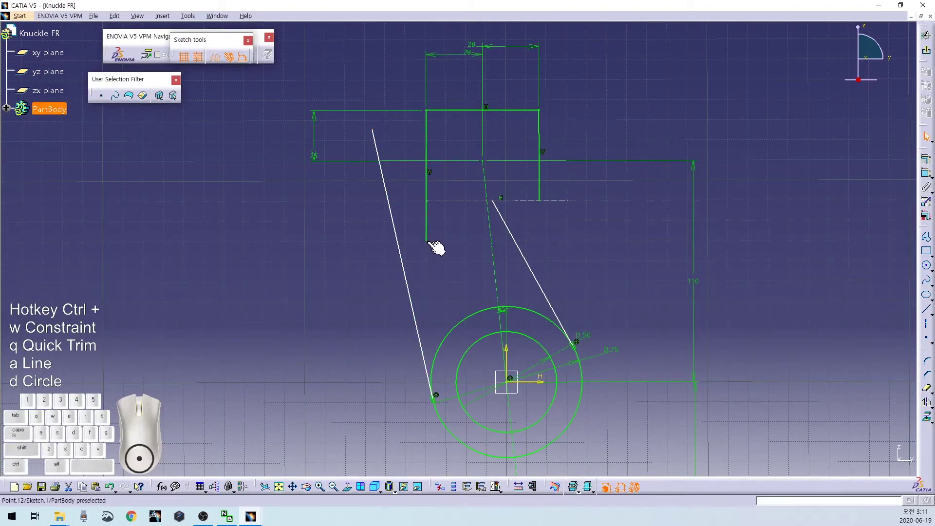
- Bring the left tangent line's upper end below the left vertical line and make it coincident with that vertical's lower end
{"action": "mouse_move", "coordinate": [426, 273]}
{"action": "middle_mouse_down"}
{"action": "mouse_move", "coordinate": [365, 236]}
{"action": "mouse_move", "coordinate": [384, 251]}
{"action": "middle_mouse_up"}
{"action": "left_click", "coordinate": [385, 264]}
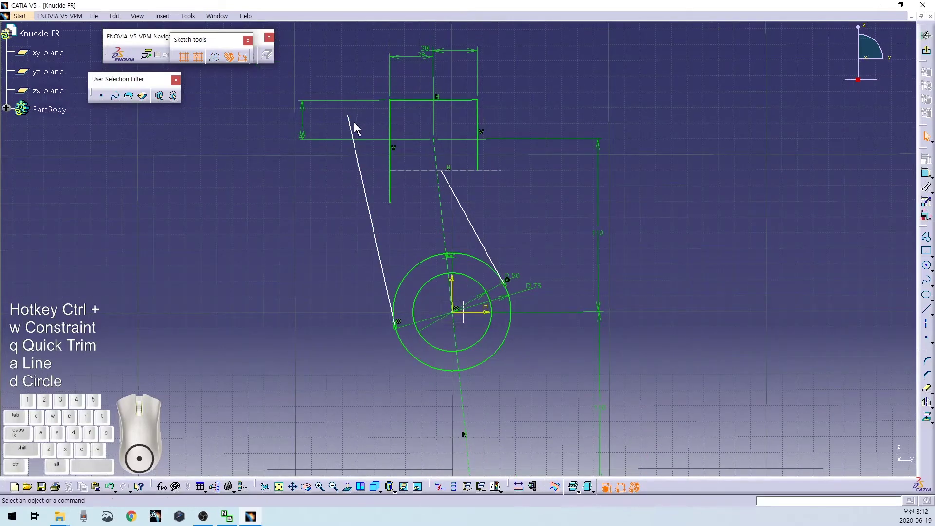
{"action": "left_click_drag", "start_coordinate": [350, 116], "coordinate": [391, 171]}
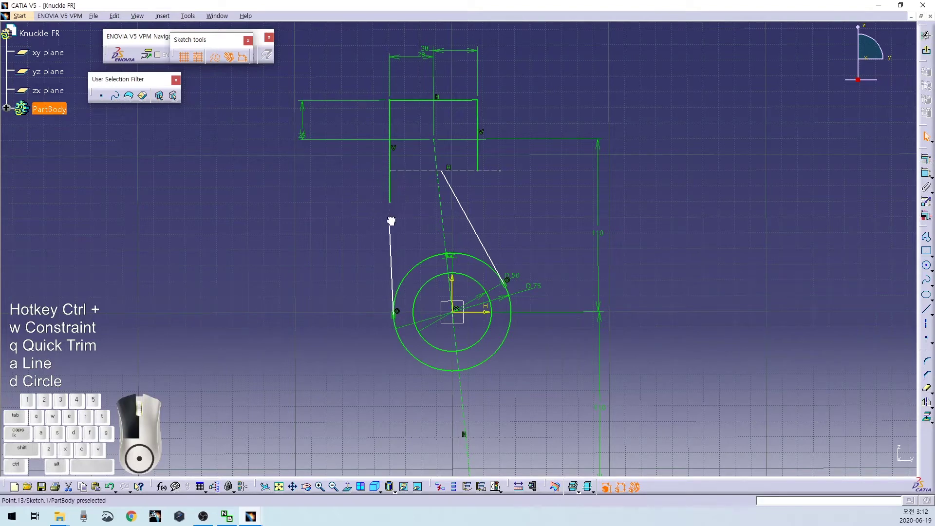
{"action": "left_click", "coordinate": [390, 202], "text": "ctrl"}
{"action": "key", "text": "ctrl+w"}
{"action": "right_click", "coordinate": [340, 209]}
{"action": "left_click", "coordinate": [356, 280]}
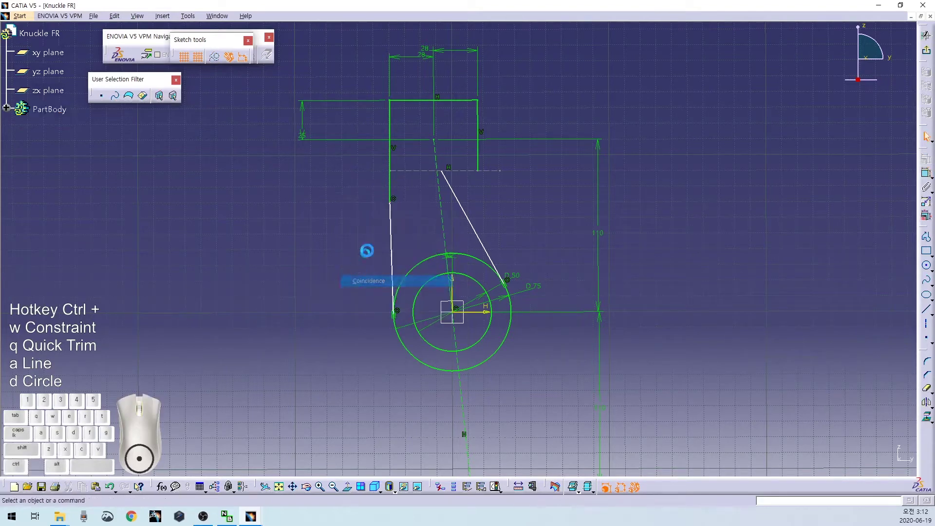
- Make the corner between the left vertical and left tangent line coincident with the upper dashed horizontal line
{"action": "left_click", "coordinate": [389, 205]}
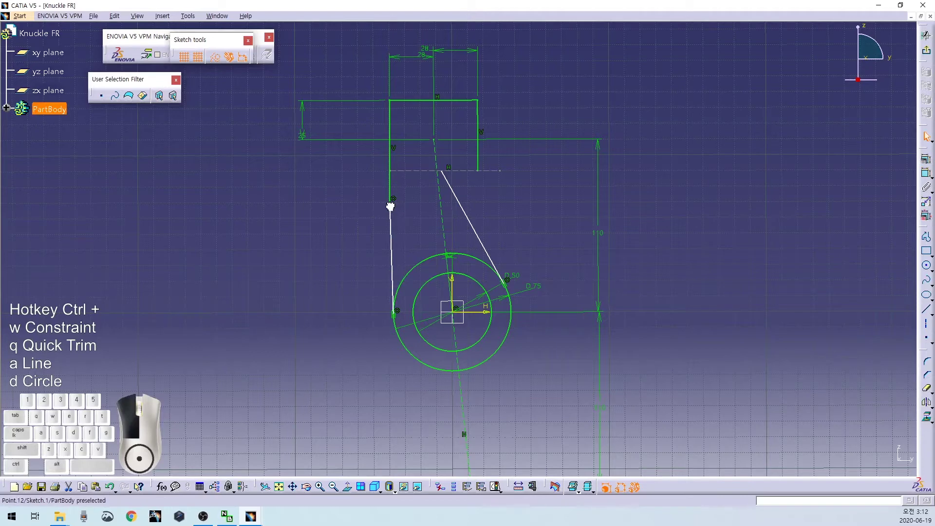
{"action": "left_click", "coordinate": [399, 172], "text": "ctrl"}
{"action": "key", "text": "ctrl+w"}
{"action": "right_click", "coordinate": [356, 170]}
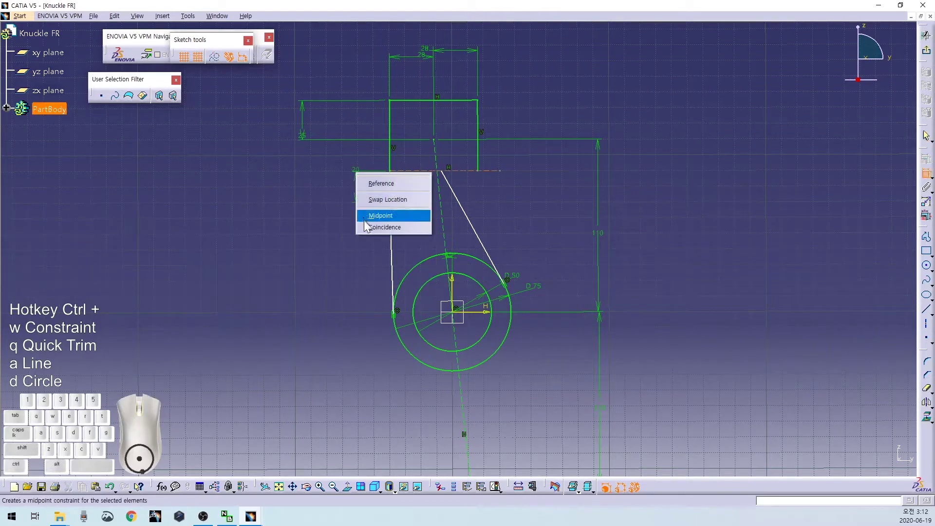
{"action": "left_click", "coordinate": [367, 229]}
- Dimension the upper dashed horizontal line 40 mm below the top horizontal line
{"action": "left_click", "coordinate": [424, 201]}
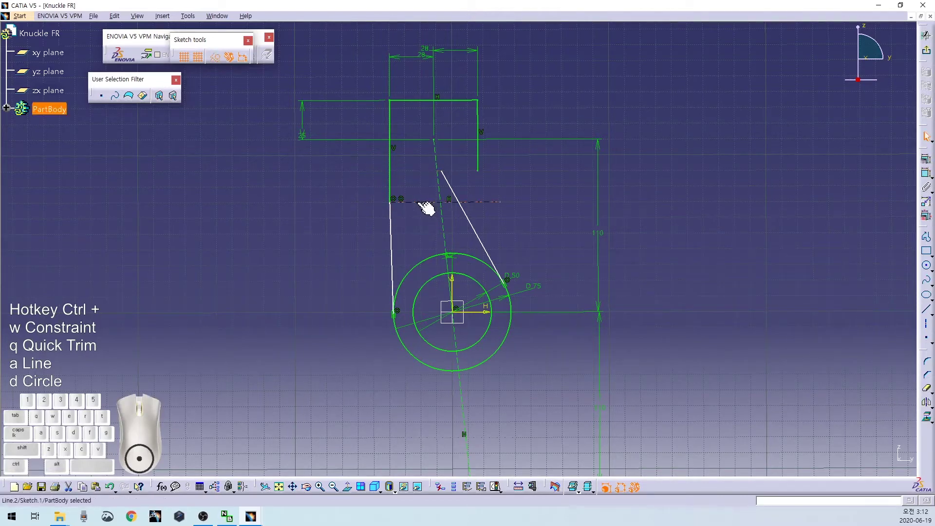
{"action": "key", "text": "ctrl+w"}
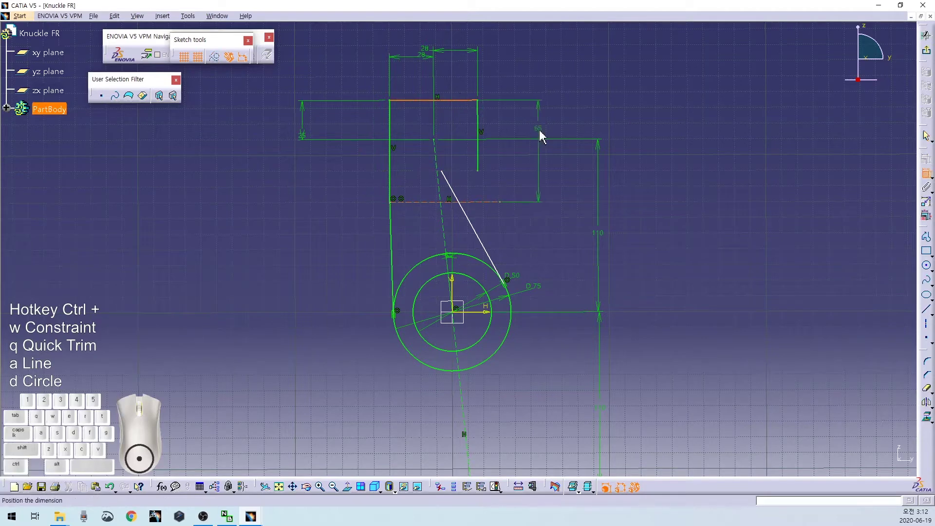
{"action": "double_click", "coordinate": [560, 129]}
{"action": "type", "text": "40"}
{"action": "key", "text": "Return"}
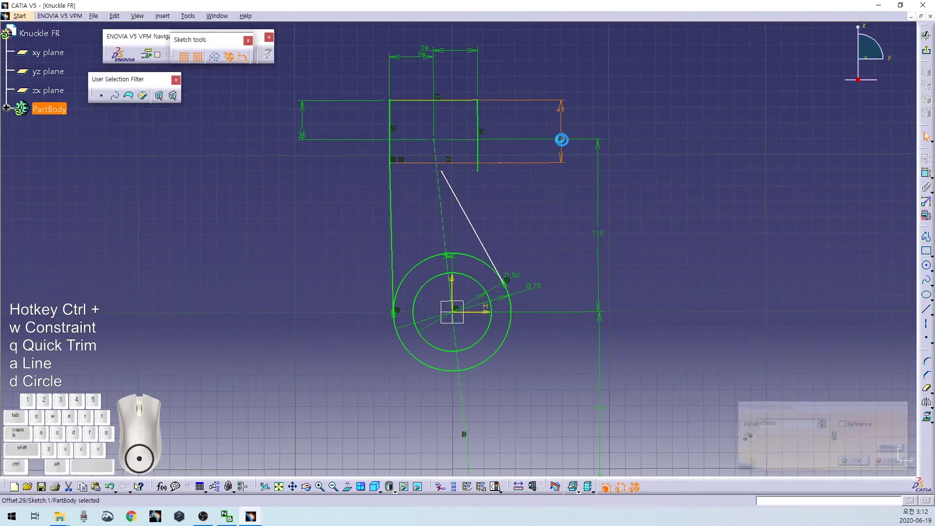
- Make the right tangent line's upper end coincident with the lower end of the right vertical line
{"action": "scroll", "coordinate": [542, 221], "scroll_direction": "up", "scroll_amount": 2}
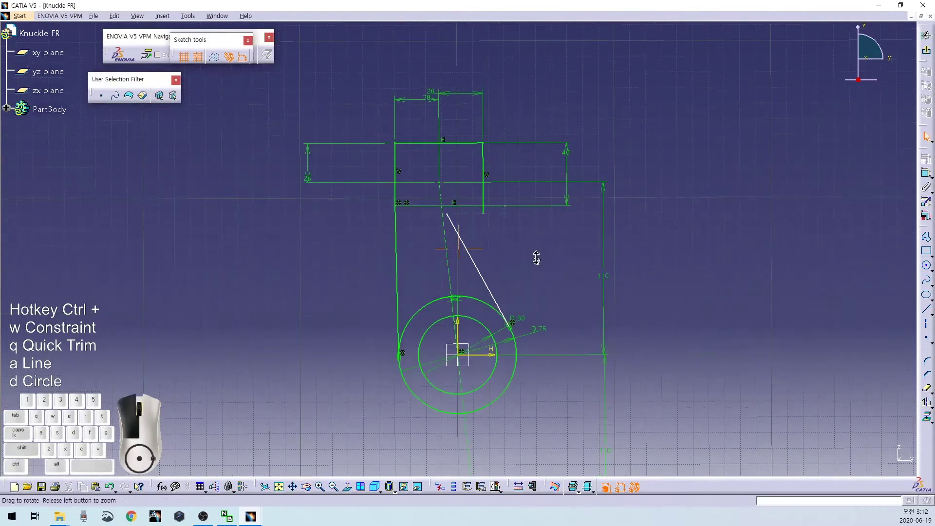
{"action": "left_click", "coordinate": [443, 201]}
{"action": "left_click", "coordinate": [493, 200], "text": "ctrl"}
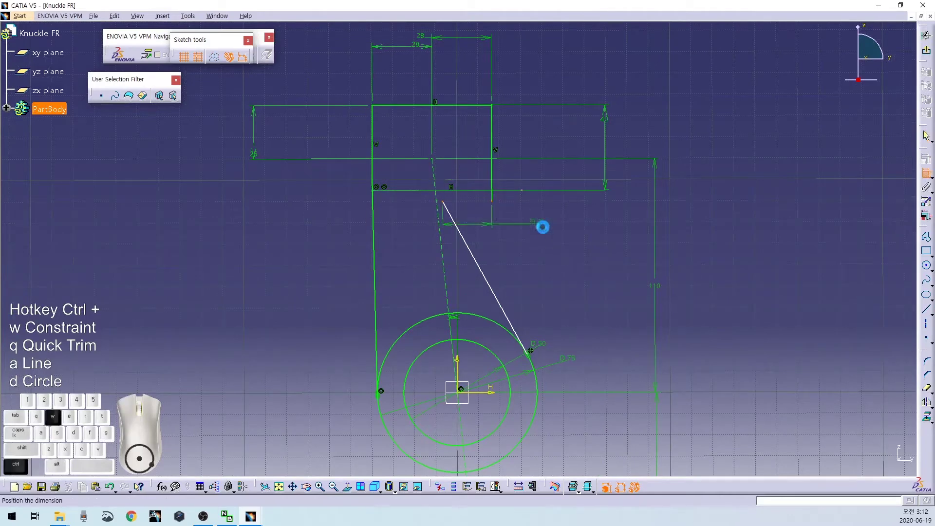
{"action": "right_click", "coordinate": [541, 226]}
{"action": "left_click", "coordinate": [575, 297]}
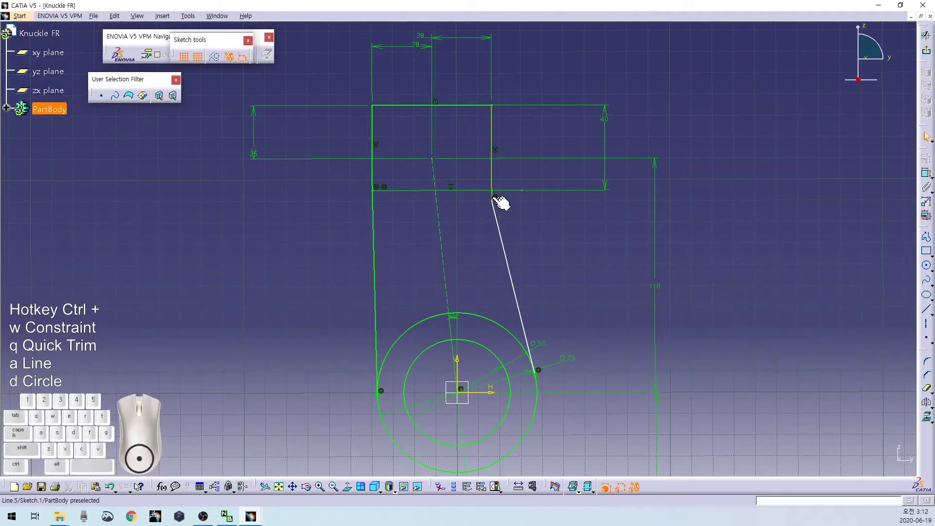
- Make the corner between the right vertical and right tangent line coincident with the upper dashed horizontal line
{"action": "left_click", "coordinate": [489, 191], "text": "ctrl"}
{"action": "right_click", "coordinate": [563, 229]}
{"action": "left_click", "coordinate": [579, 267]}
{"action": "left_click", "coordinate": [529, 273]}
- Trim the end of the upper dashed horizontal line that overhangs the right vertical line
{"action": "mouse_move", "coordinate": [531, 233]}
{"action": "middle_mouse_down"}
{"action": "mouse_move", "coordinate": [529, 274]}
{"action": "mouse_move", "coordinate": [530, 231]}
{"action": "middle_mouse_up"}
{"action": "key", "text": "ctrl+q"}
{"action": "left_click", "coordinate": [529, 223]}
{"action": "left_click", "coordinate": [547, 267]}
{"action": "middle_click_drag", "start_coordinate": [548, 267], "coordinate": [550, 312]}
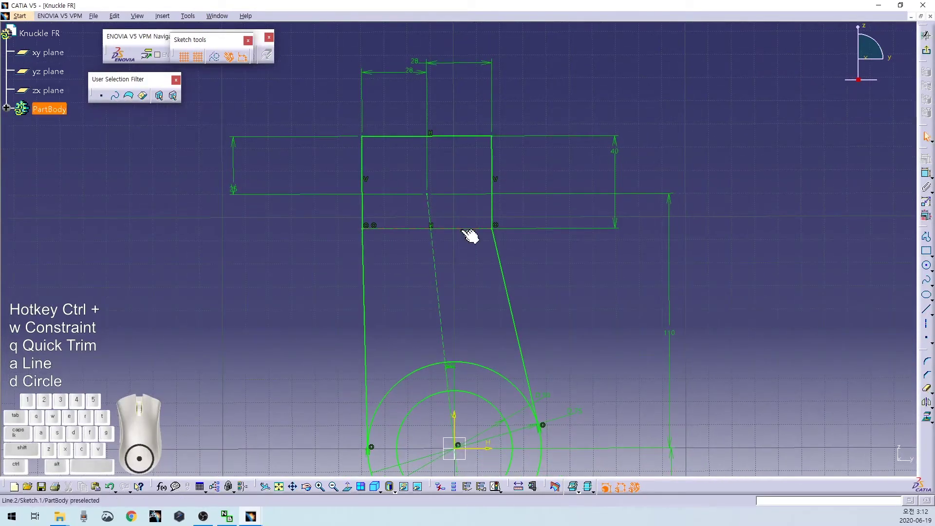
- Trim away the upper arc of the 75 mm circle between the two tangent lines
{"action": "mouse_move", "coordinate": [599, 309]}
{"action": "middle_mouse_down"}
{"action": "mouse_move", "coordinate": [591, 313]}
{"action": "mouse_move", "coordinate": [597, 353]}
{"action": "mouse_move", "coordinate": [566, 199]}
{"action": "middle_mouse_up"}
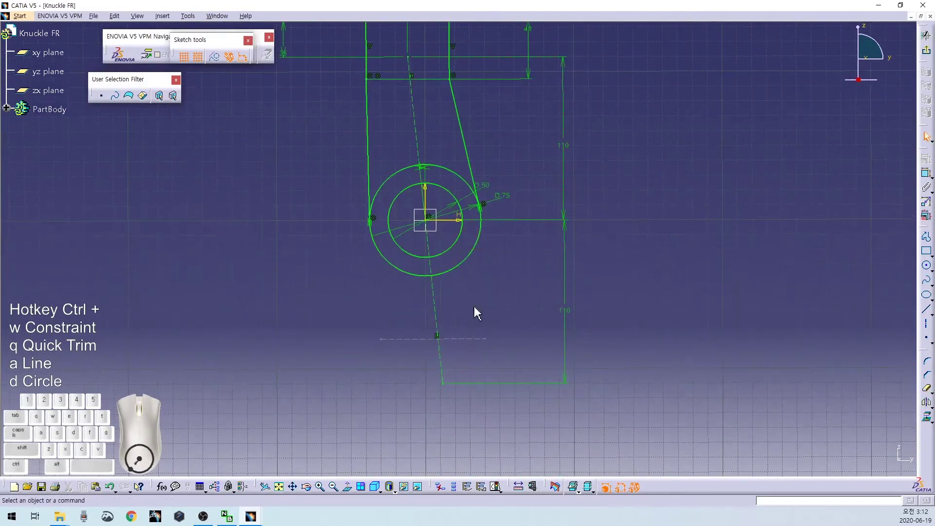
{"action": "key", "text": "ctrl+q"}
{"action": "left_click", "coordinate": [388, 181]}
{"action": "key", "text": "ctrl+q"}
{"action": "left_click", "coordinate": [457, 176]}
- Sketch two long slanted lines, one on each side of the lower half of the construction line
{"action": "middle_click_drag", "start_coordinate": [517, 288], "coordinate": [525, 233]}
{"action": "key", "text": "ctrl+a"}
{"action": "left_click", "coordinate": [306, 168]}
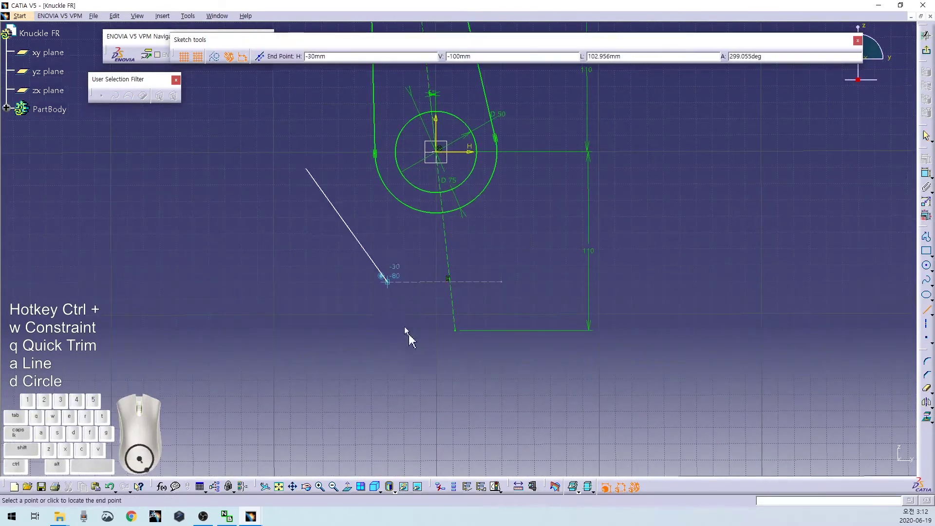
{"action": "left_click", "coordinate": [437, 427]}
{"action": "key", "text": "ctrl+a"}
{"action": "left_click", "coordinate": [549, 118]}
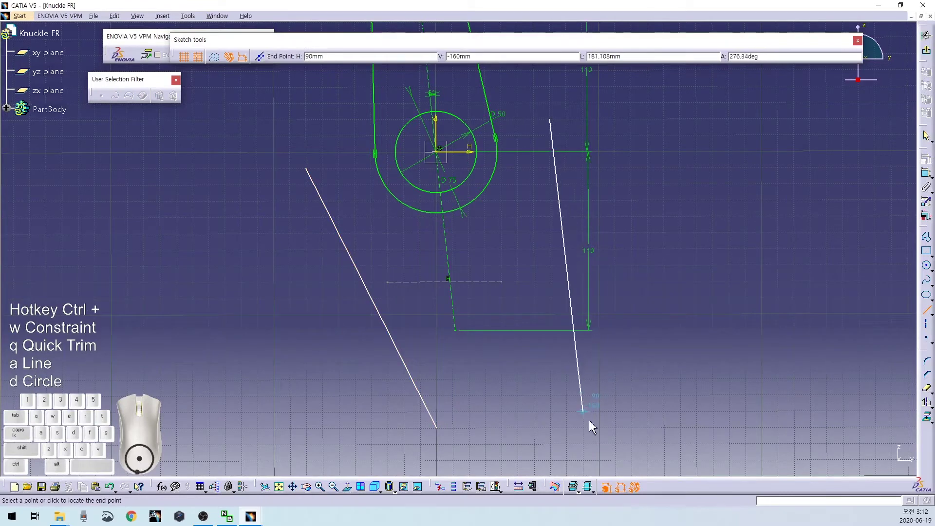
{"action": "left_click", "coordinate": [599, 458]}
- Sketch a long horizontal line below the construction line's lower end and two short vertical lines crossing it
{"action": "key", "text": "ctrl+a"}
{"action": "left_click", "coordinate": [355, 395]}
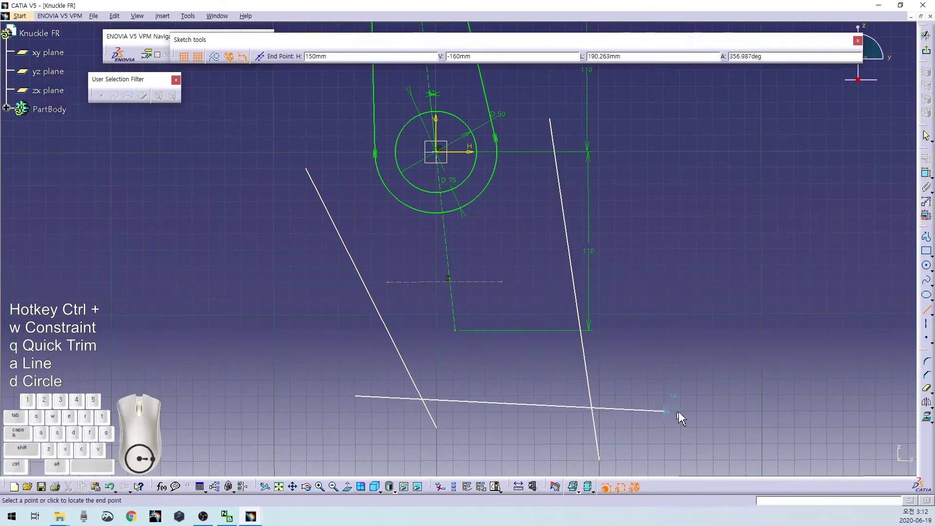
{"action": "left_click", "coordinate": [680, 395]}
{"action": "key", "text": "ctrl+a"}
{"action": "left_click", "coordinate": [436, 347]}
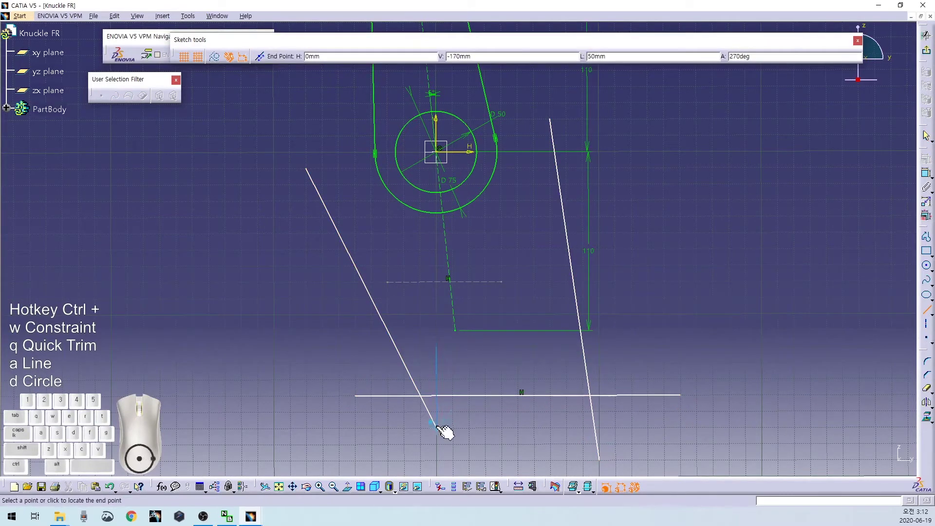
{"action": "left_click", "coordinate": [436, 411]}
{"action": "key", "text": "ctrl+a"}
{"action": "left_click", "coordinate": [550, 346]}
{"action": "left_click", "coordinate": [551, 411]}
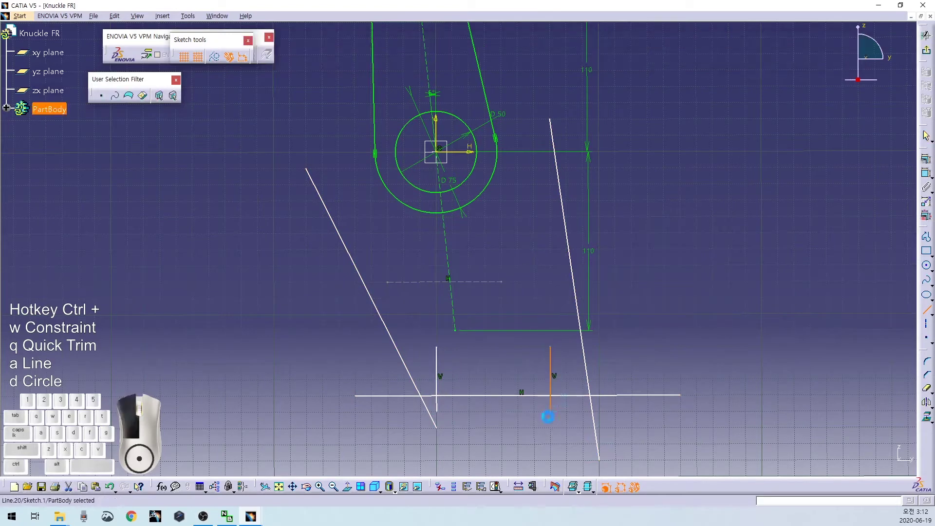
- Make the lower left slanted line tangent to the 75 mm arc
{"action": "left_click_drag", "start_coordinate": [293, 154], "coordinate": [376, 220]}
{"action": "left_click", "coordinate": [337, 211]}
{"action": "left_click", "coordinate": [336, 214]}
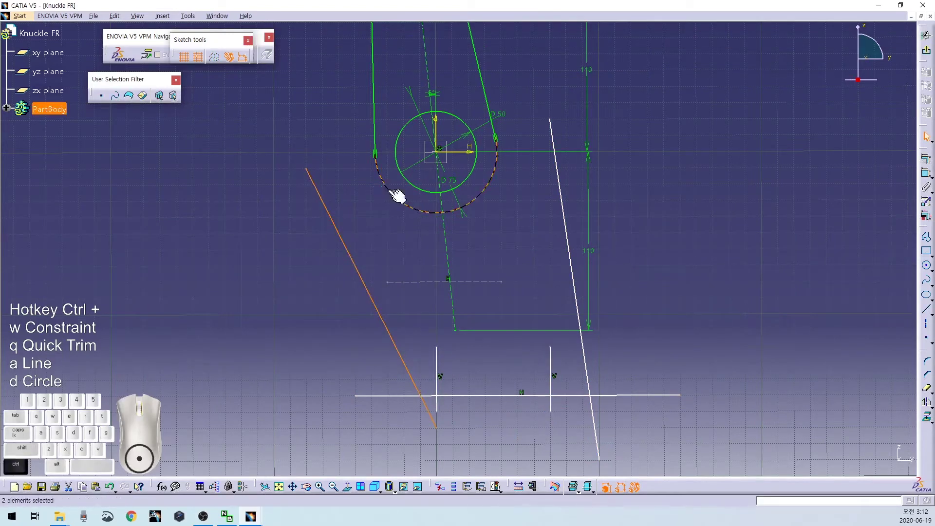
{"action": "key", "text": "ctrl+w"}
{"action": "right_click", "coordinate": [353, 193]}
{"action": "left_click", "coordinate": [372, 238]}
{"action": "right_click", "coordinate": [356, 209]}
{"action": "left_click", "coordinate": [374, 250]}
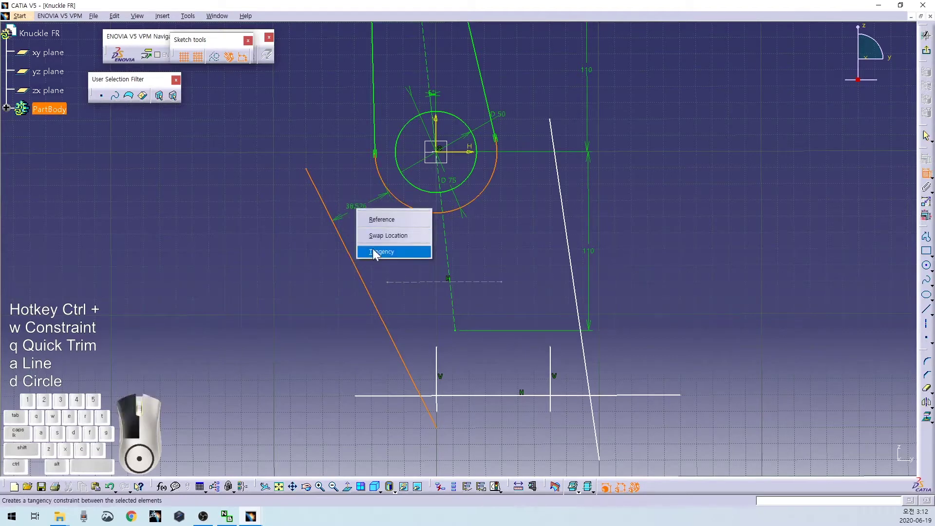
- Trim the lower left slanted line back to its tangency point and move its free lower end outward beside the dashed horizontal line
{"action": "key", "text": "ctrl+q"}
{"action": "left_click", "coordinate": [376, 157]}
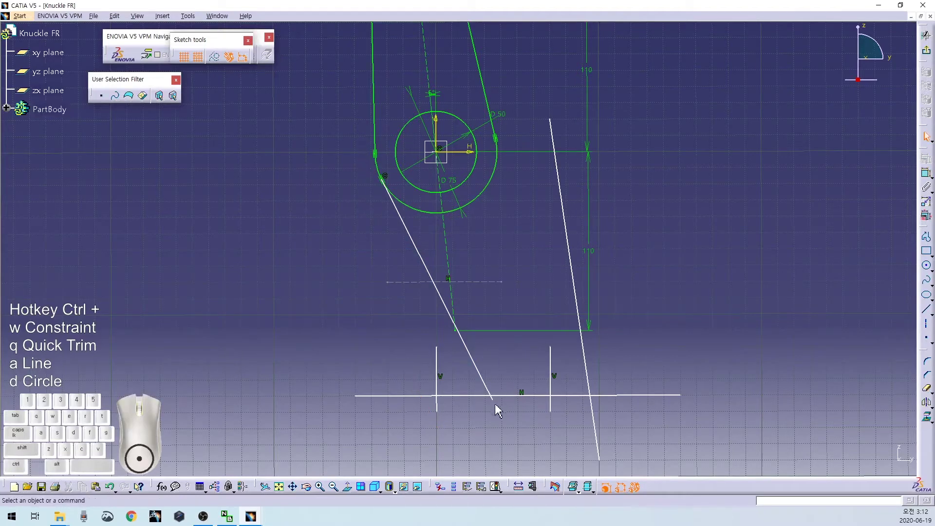
{"action": "left_click_drag", "start_coordinate": [493, 398], "coordinate": [388, 336]}
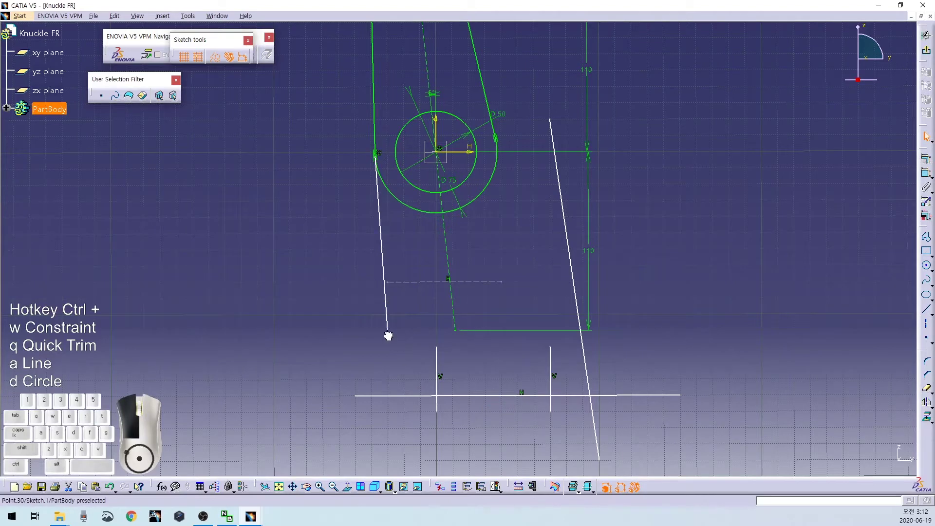
{"action": "left_click", "coordinate": [374, 340]}
- Trim the bottom horizontal line's left overhang, both short verticals' lower ends, and the horizontal segment between the right vertical and right slanted line
{"action": "key", "text": "ctrl+q"}
{"action": "left_click", "coordinate": [422, 395]}
{"action": "key", "text": "ctrl+q"}
{"action": "left_click", "coordinate": [436, 406]}
{"action": "key", "text": "ctrl+q"}
{"action": "left_click", "coordinate": [550, 407]}
{"action": "key", "text": "ctrl+q"}
{"action": "left_click", "coordinate": [569, 396]}
- Remove the leftover horizontal segment beyond the lower right slanted line
{"action": "key", "text": "ctrl+q"}
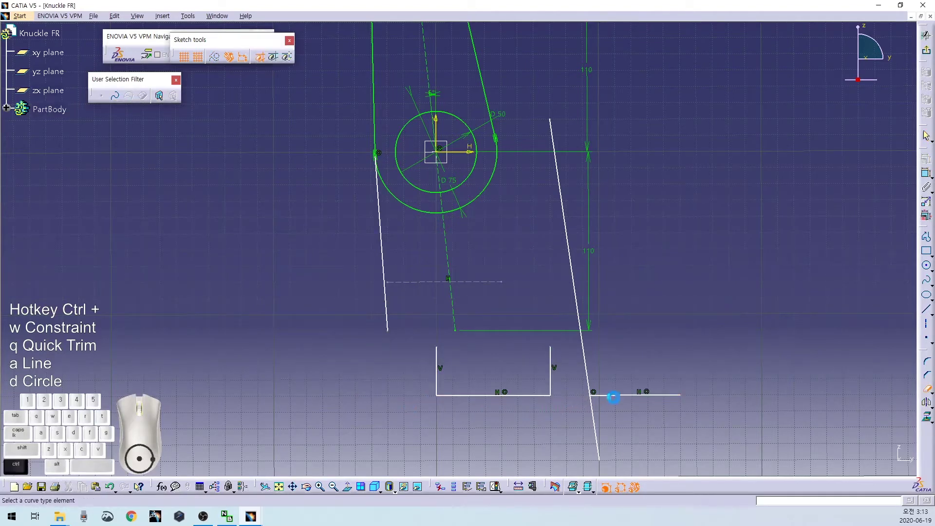
{"action": "right_click", "coordinate": [613, 398]}
{"action": "left_click", "coordinate": [613, 397]}
{"action": "left_click", "coordinate": [612, 394]}
{"action": "left_click", "coordinate": [531, 414]}
{"action": "left_click", "coordinate": [621, 409]}
{"action": "key", "text": "ctrl+q"}
{"action": "left_click", "coordinate": [635, 395]}
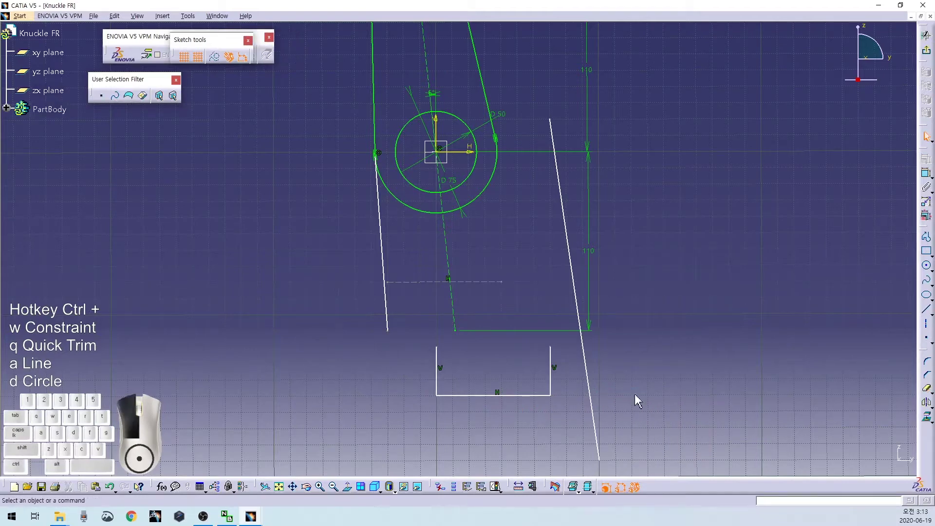
- Dimension the bottom horizontal line 20 mm below the lower end of the slanted construction line
{"action": "left_click", "coordinate": [519, 395]}
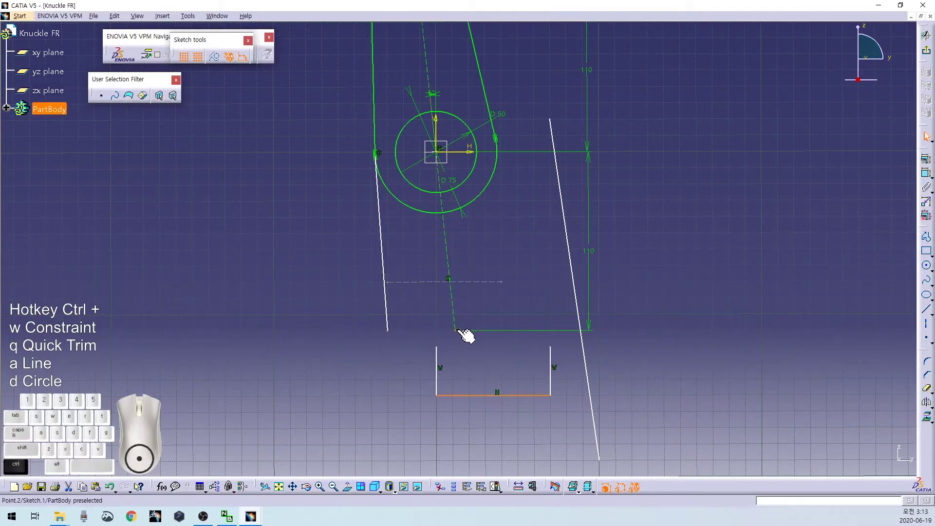
{"action": "left_click", "coordinate": [306, 360]}
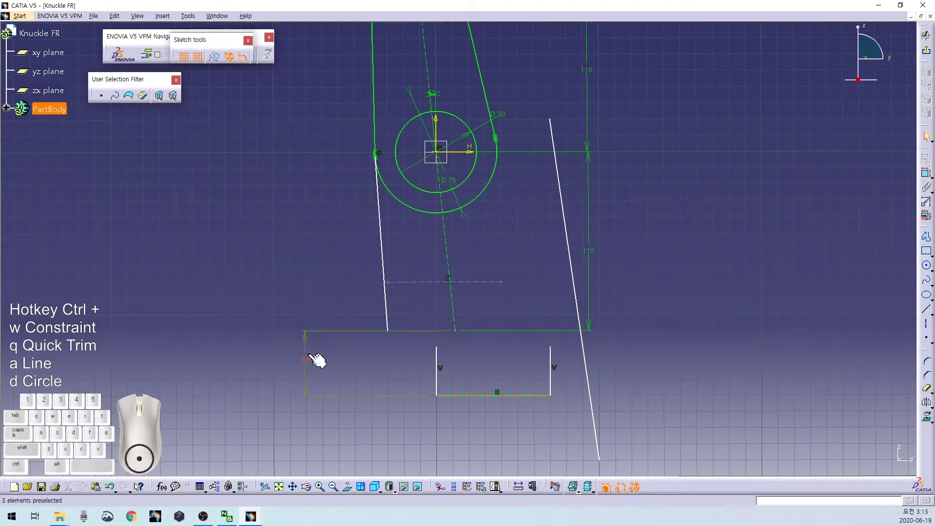
{"action": "double_click", "coordinate": [309, 358]}
{"action": "type", "text": "20"}
{"action": "key", "text": "Return"}
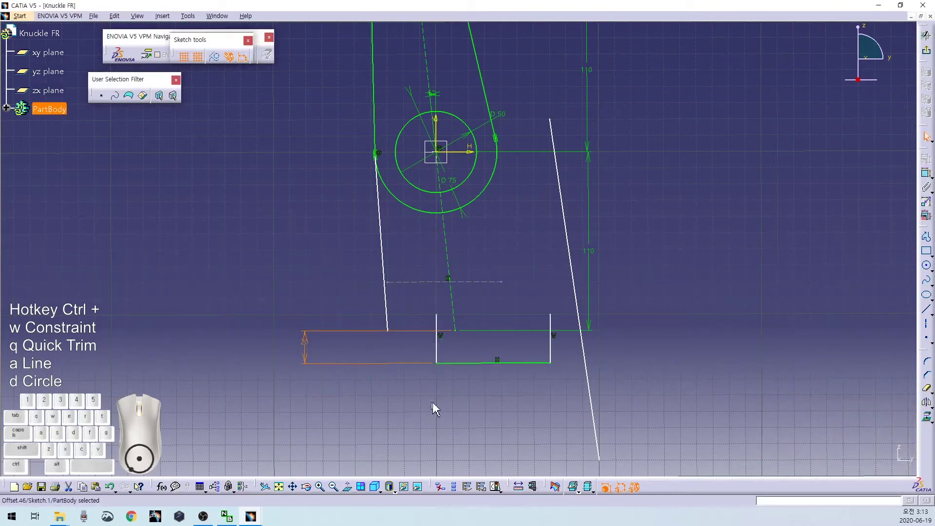
{"action": "left_click", "coordinate": [443, 433]}
- Make the lower left slanted line's free end coincident with the left end of the lower dashed horizontal line
{"action": "mouse_move", "coordinate": [454, 418]}
{"action": "middle_mouse_down"}
{"action": "mouse_move", "coordinate": [440, 355]}
{"action": "mouse_move", "coordinate": [388, 261]}
{"action": "middle_mouse_up"}
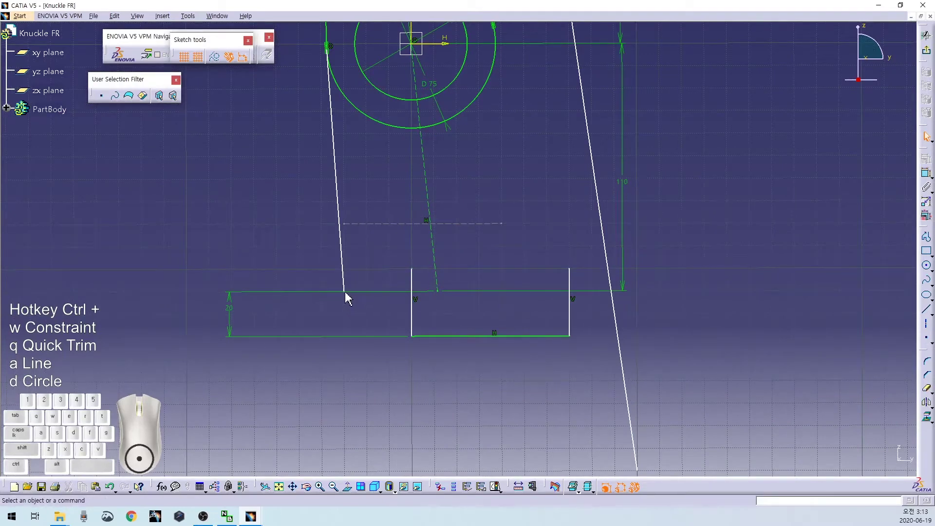
{"action": "left_click_drag", "start_coordinate": [345, 291], "coordinate": [322, 245]}
{"action": "key", "text": "ctrl+w"}
{"action": "right_click", "coordinate": [326, 219]}
{"action": "left_click", "coordinate": [358, 289]}
- Make the short left vertical's upper end coincident with the left end of the lower dashed horizontal line
{"action": "left_click", "coordinate": [412, 269]}
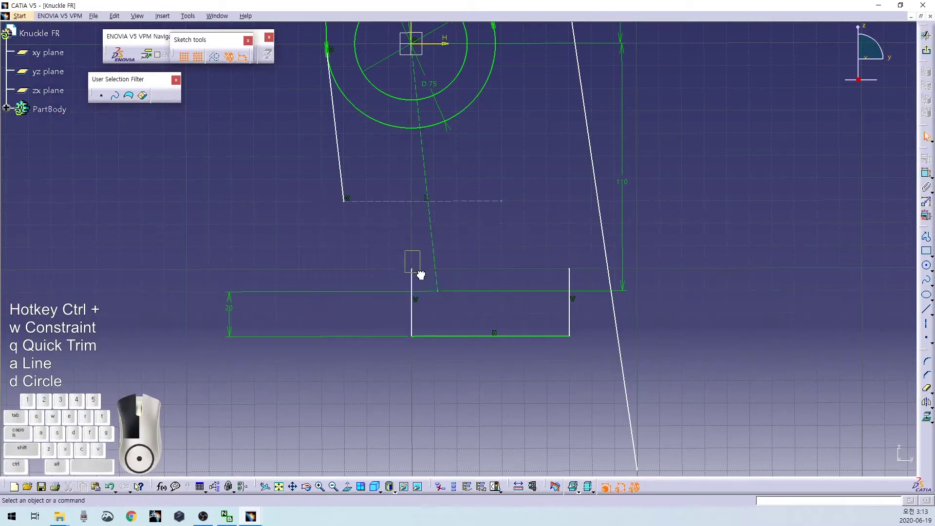
{"action": "left_click", "coordinate": [347, 200], "text": "ctrl"}
{"action": "key", "text": "ctrl+w"}
{"action": "right_click", "coordinate": [333, 220]}
{"action": "left_click", "coordinate": [346, 298]}
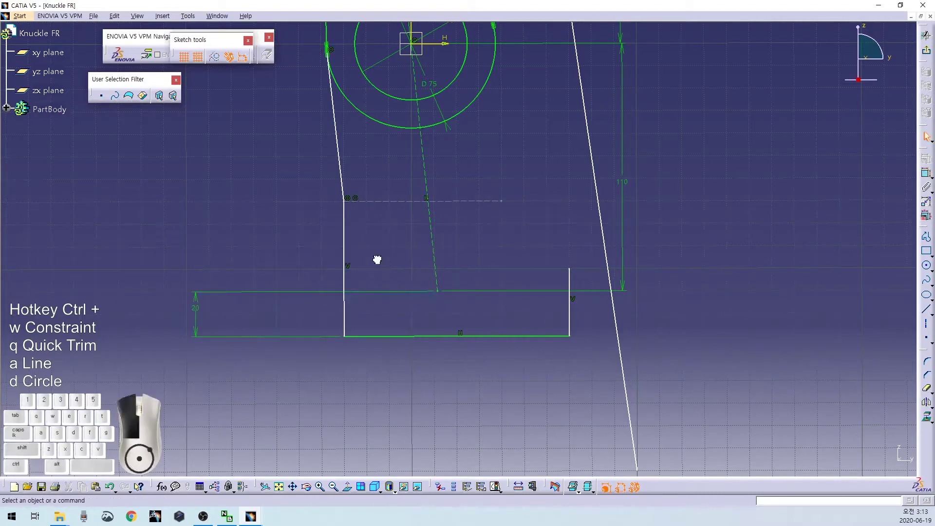
- Dimension the lower dashed horizontal line 20 mm above the lower end of the slanted construction line
{"action": "left_click", "coordinate": [391, 201]}
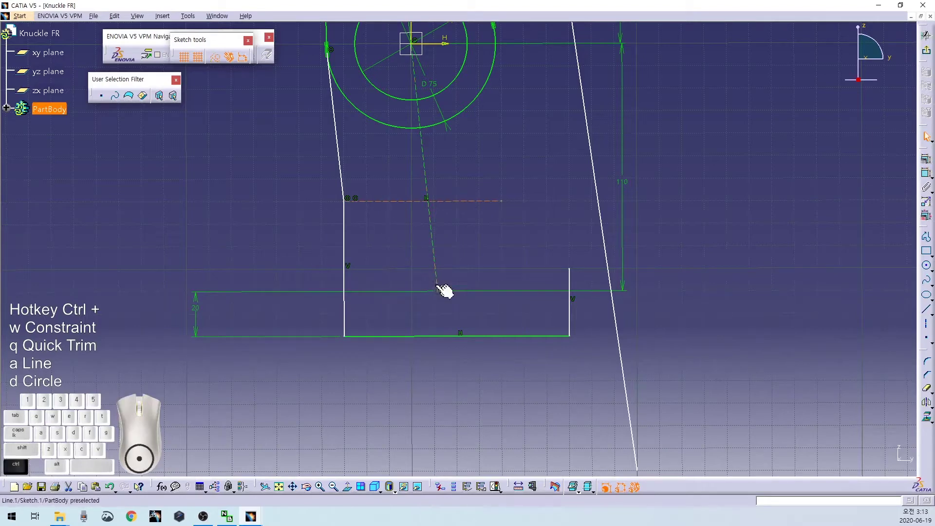
{"action": "left_click", "coordinate": [441, 292], "text": "ctrl"}
{"action": "key", "text": "ctrl+w"}
{"action": "double_click", "coordinate": [292, 261]}
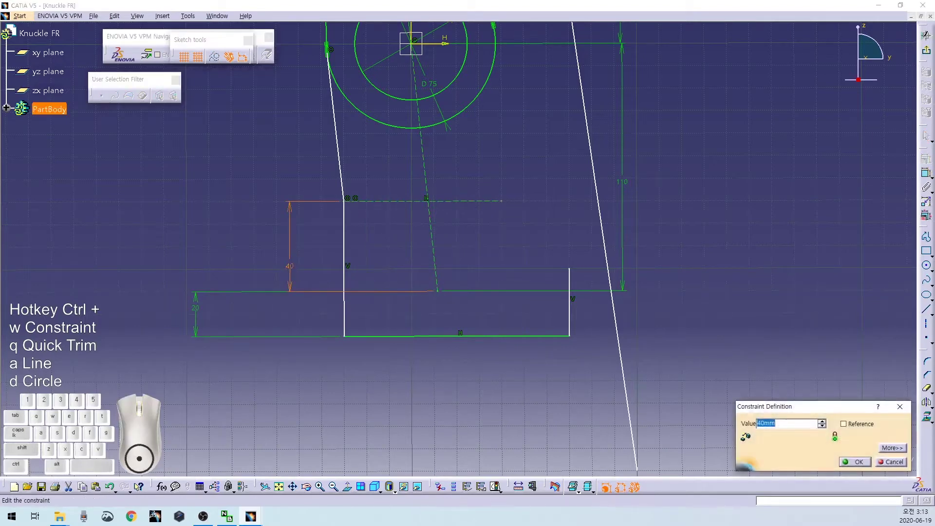
{"action": "key", "text": "Return"}
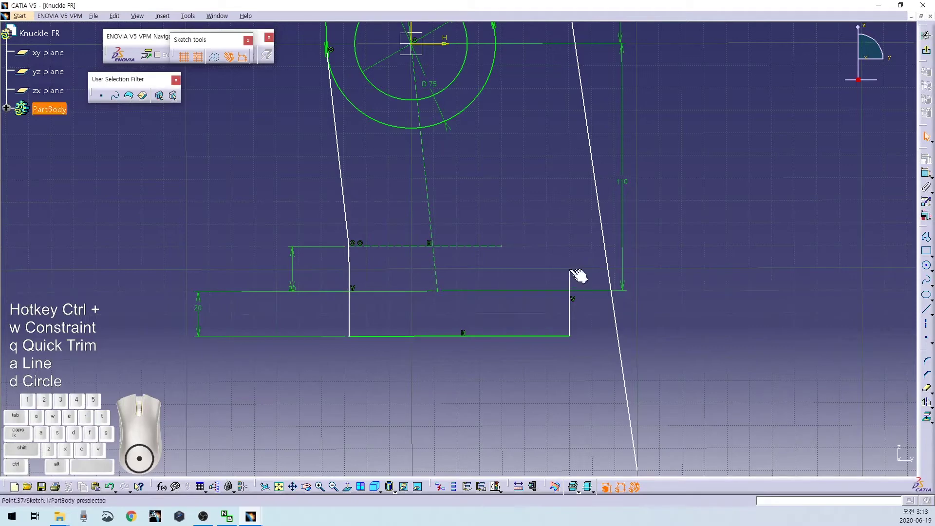
- Make the short right vertical's upper end coincident with the right end of the lower dashed horizontal line
{"action": "left_click_drag", "start_coordinate": [570, 268], "coordinate": [530, 267]}
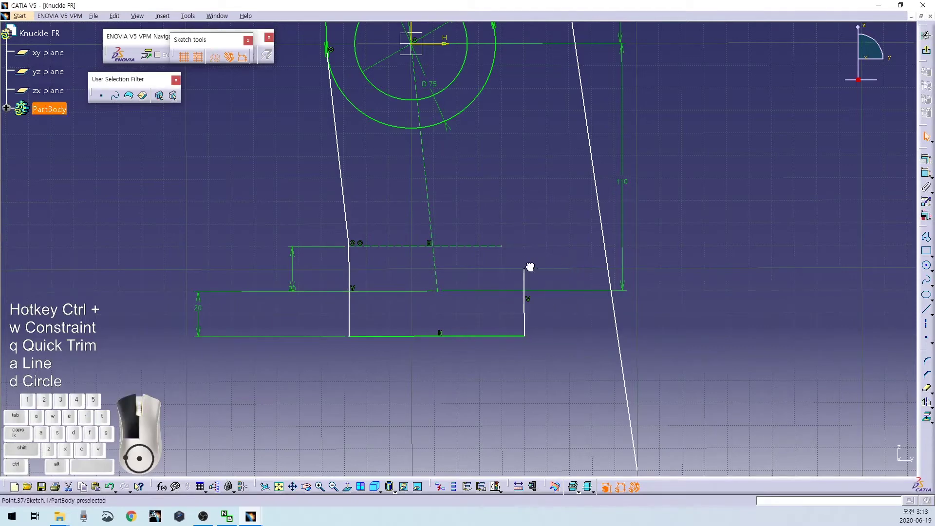
{"action": "right_click", "coordinate": [508, 249]}
{"action": "left_click", "coordinate": [551, 308]}
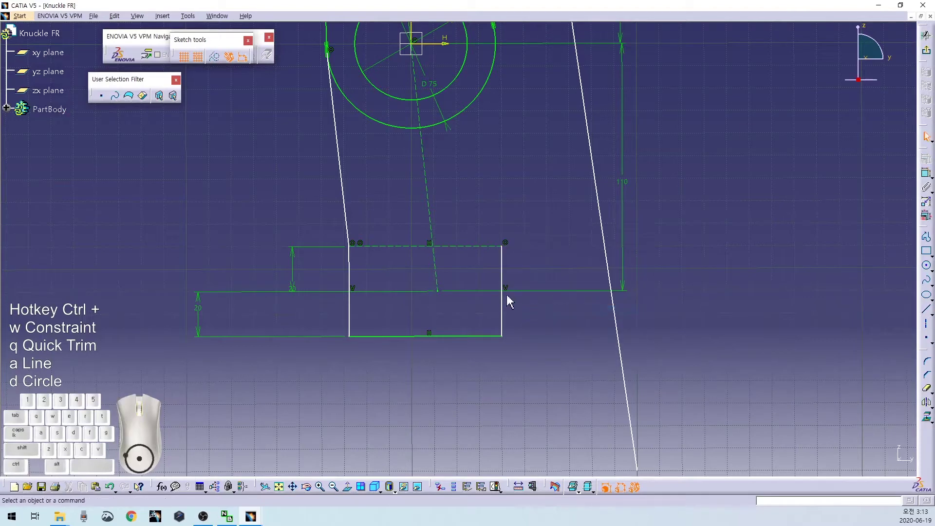
- Dimension the lower right and left verticals each 30 mm from the lower end of the slanted construction line
{"action": "left_click", "coordinate": [441, 291]}
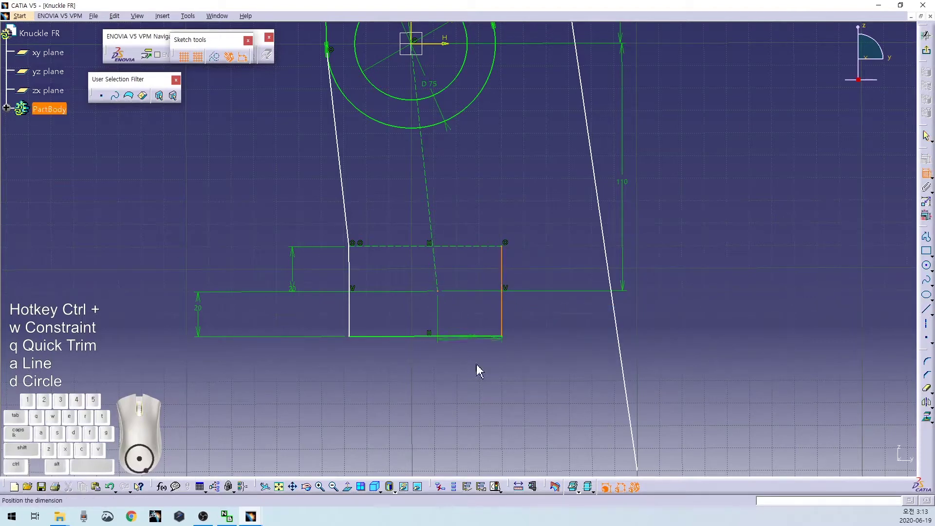
{"action": "double_click", "coordinate": [476, 372]}
{"action": "type", "text": "30"}
{"action": "key", "text": "Return"}
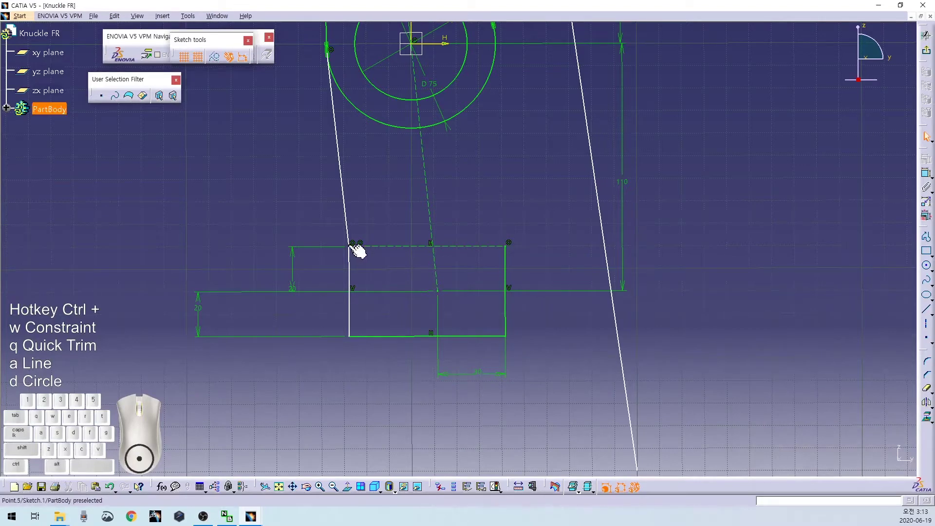
{"action": "left_click", "coordinate": [447, 297]}
{"action": "double_click", "coordinate": [401, 363]}
{"action": "type", "text": "30"}
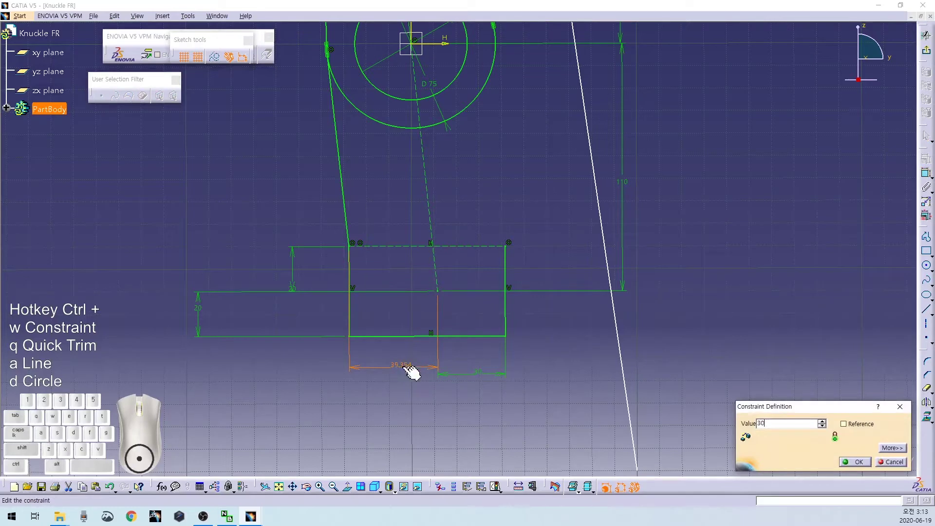
{"action": "key", "text": "Return"}
- Make the lower right slanted line's lower end coincident with the upper end of the lower block's right vertical
{"action": "middle_click_drag", "start_coordinate": [542, 206], "coordinate": [521, 292]}
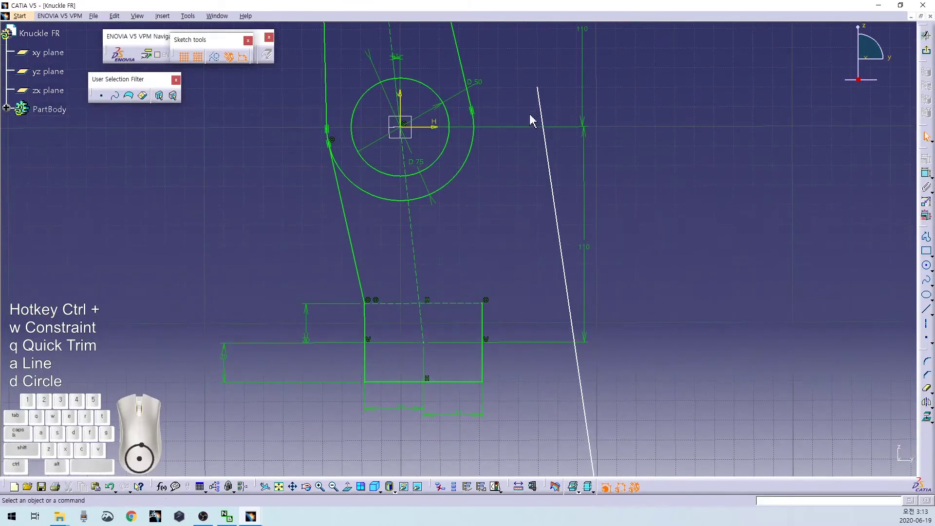
{"action": "middle_click_drag", "start_coordinate": [555, 157], "coordinate": [504, 10]}
{"action": "left_click_drag", "start_coordinate": [496, 305], "coordinate": [584, 376]}
{"action": "left_click", "coordinate": [432, 154], "text": "ctrl"}
{"action": "key", "text": "ctrl+w"}
{"action": "right_click", "coordinate": [463, 178]}
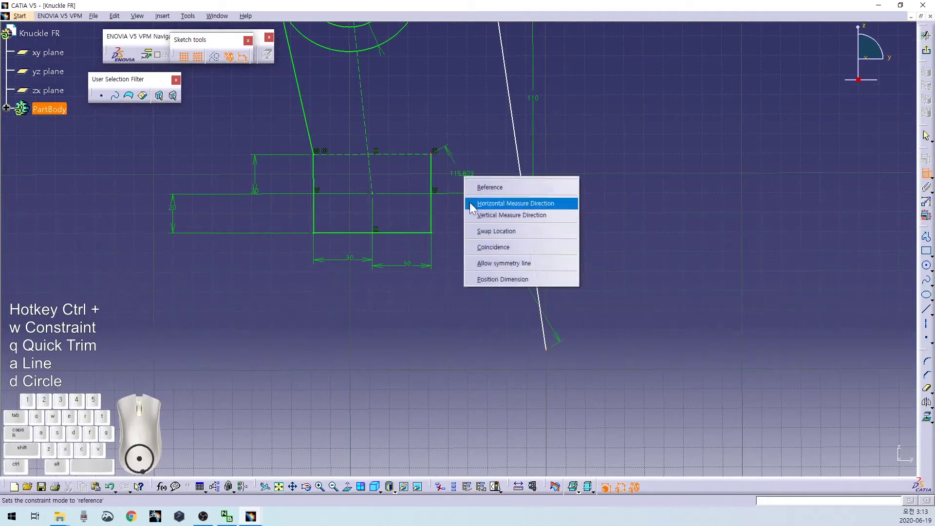
{"action": "left_click", "coordinate": [490, 250]}
- Try to make the lower right slanted line's free upper end coincident with the 75 mm diameter arc
{"action": "middle_click_drag", "start_coordinate": [480, 267], "coordinate": [509, 426]}
{"action": "mouse_move", "coordinate": [452, 89]}
{"action": "middle_mouse_down"}
{"action": "mouse_move", "coordinate": [463, 57]}
{"action": "mouse_move", "coordinate": [423, 100]}
{"action": "middle_mouse_up"}
{"action": "left_click_drag", "start_coordinate": [419, 58], "coordinate": [487, 209]}
{"action": "left_click", "coordinate": [461, 305], "text": "ctrl"}
{"action": "key", "text": "ctrl+w"}
{"action": "right_click", "coordinate": [525, 335]}
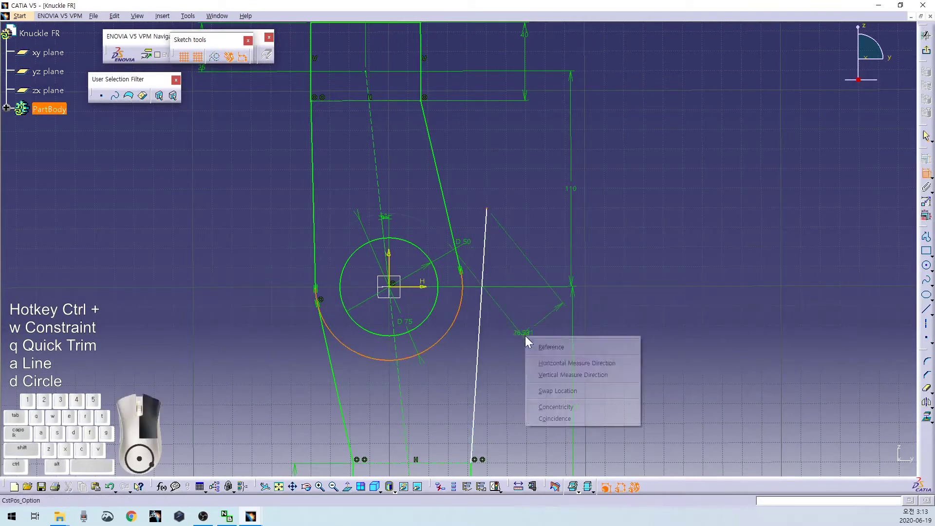
{"action": "left_click", "coordinate": [506, 359]}
{"action": "right_click", "coordinate": [498, 356]}
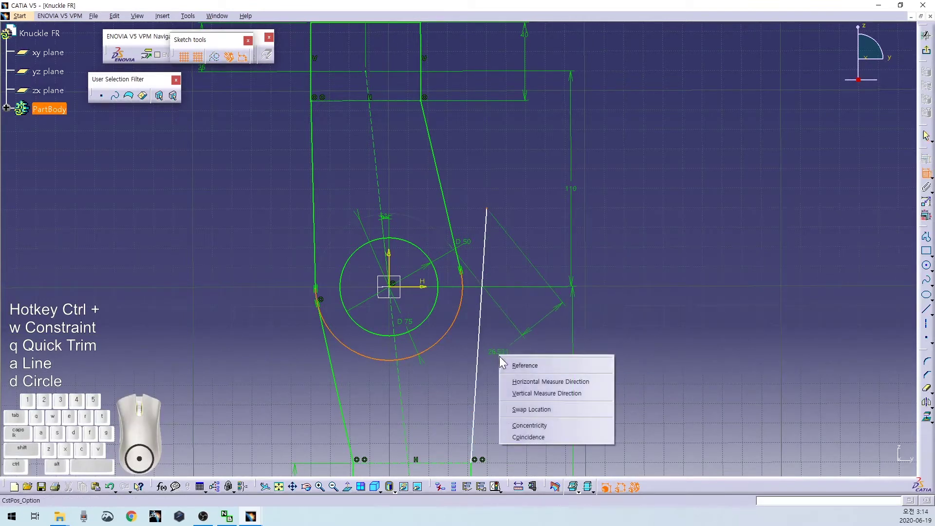
{"action": "left_click", "coordinate": [526, 436]}
{"action": "key", "text": "ctrl+z"}
{"action": "key", "text": "ctrl+z"}
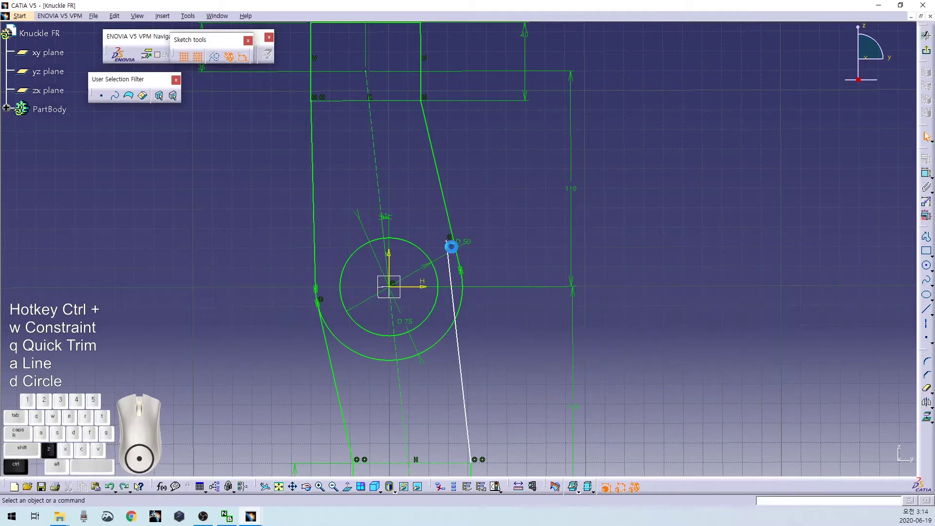
- Make the lower right slanted line tangent to the 75 mm diameter arc
{"action": "mouse_move", "coordinate": [482, 302]}
{"action": "middle_mouse_down"}
{"action": "mouse_move", "coordinate": [486, 284]}
{"action": "mouse_move", "coordinate": [457, 219]}
{"action": "middle_mouse_up"}
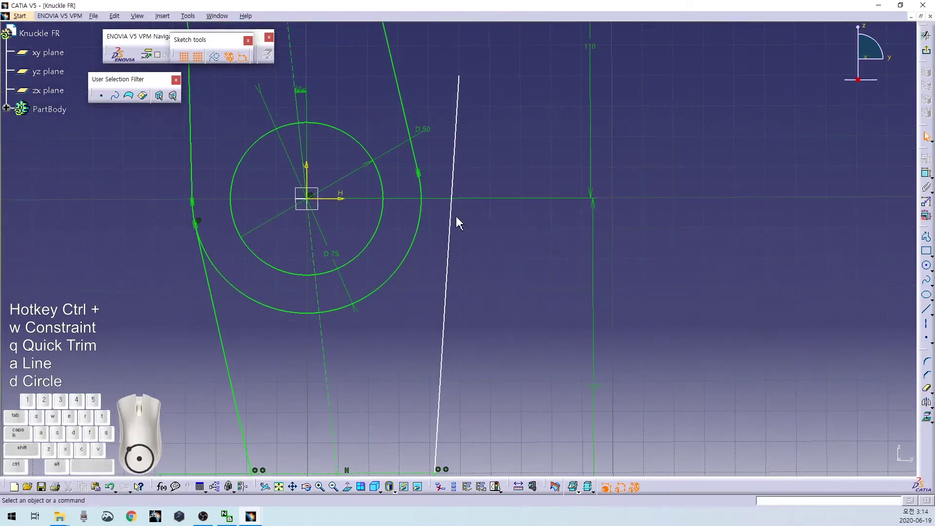
{"action": "left_click", "coordinate": [451, 219]}
{"action": "left_click", "coordinate": [422, 227], "text": "ctrl"}
{"action": "key", "text": "ctrl+w"}
{"action": "right_click", "coordinate": [455, 238]}
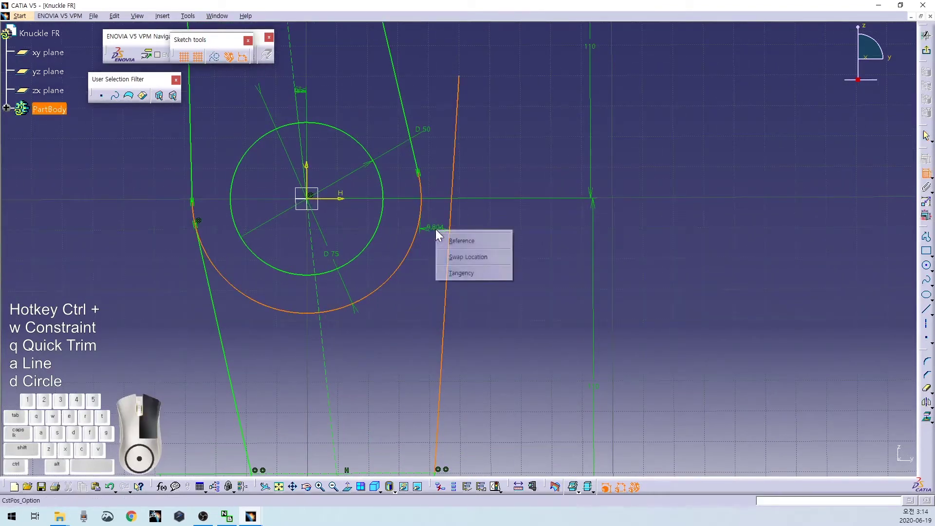
{"action": "left_click", "coordinate": [458, 274]}
{"action": "left_click", "coordinate": [417, 142]}
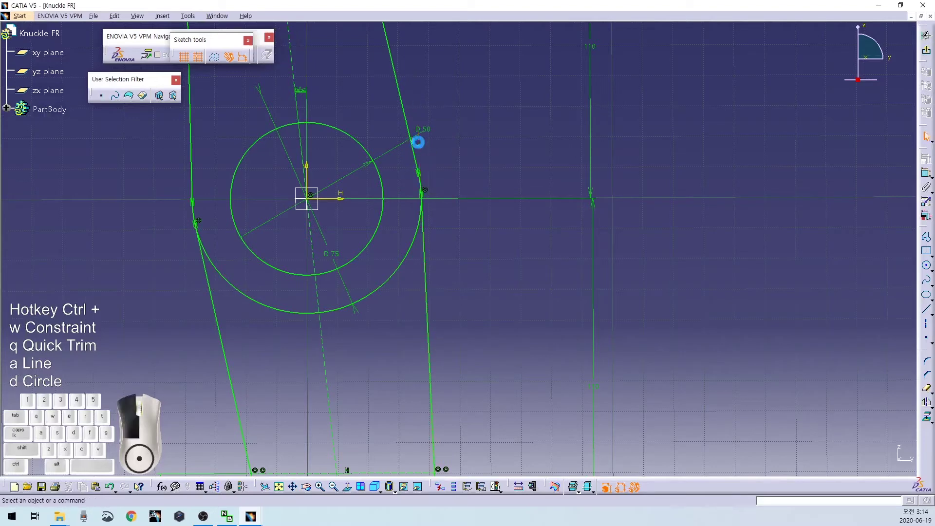
- Trim away the 75 mm arc's portion inside the profile between the two lower slanted lines and exit the sketch
{"action": "mouse_move", "coordinate": [479, 342]}
{"action": "middle_mouse_down"}
{"action": "mouse_move", "coordinate": [482, 254]}
{"action": "mouse_move", "coordinate": [482, 263]}
{"action": "middle_mouse_up"}
{"action": "key", "text": "ctrl+q"}
{"action": "left_click", "coordinate": [399, 205]}
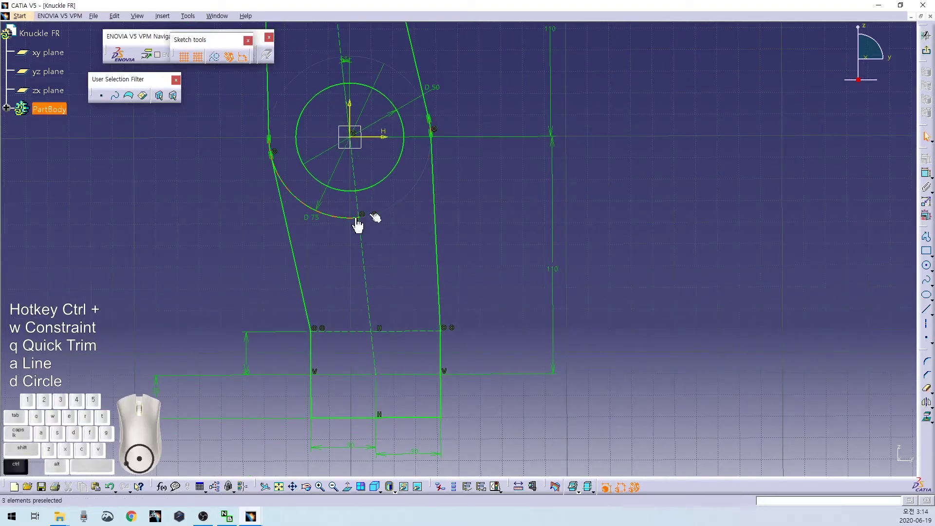
{"action": "mouse_move", "coordinate": [398, 242]}
{"action": "middle_mouse_down"}
{"action": "mouse_move", "coordinate": [523, 284]}
{"action": "mouse_move", "coordinate": [538, 305]}
{"action": "mouse_move", "coordinate": [538, 334]}
{"action": "mouse_move", "coordinate": [512, 310]}
{"action": "mouse_move", "coordinate": [518, 303]}
{"action": "middle_mouse_up"}
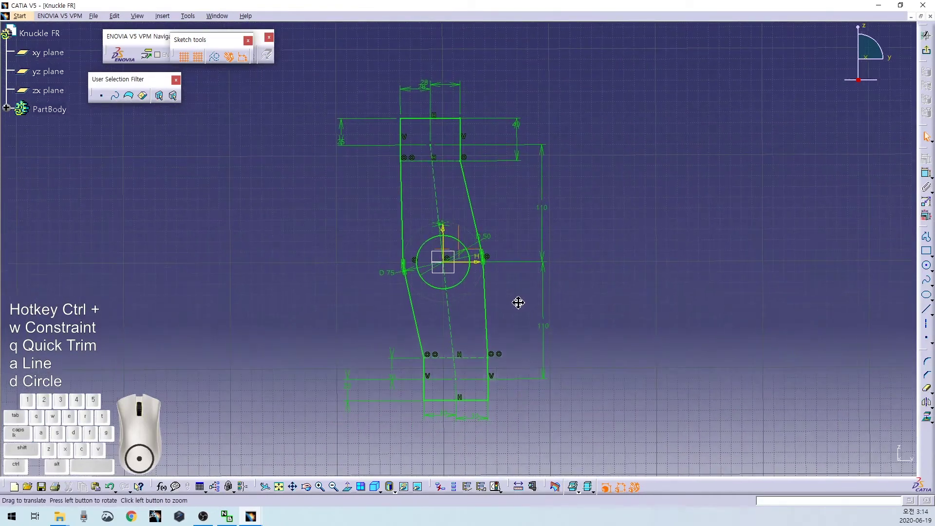
{"action": "left_click", "coordinate": [928, 54]}
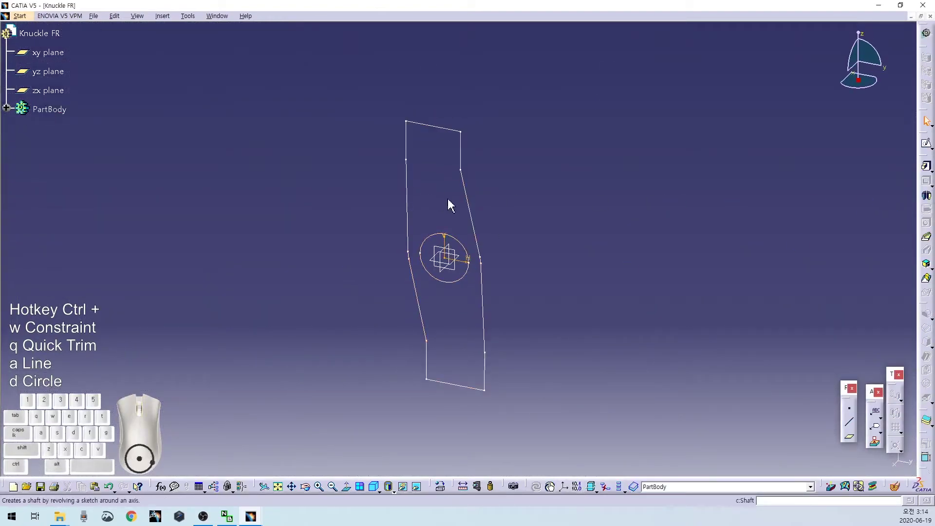
- Pad the knuckle profile 30 mm in the reversed direction
{"action": "left_click", "coordinate": [927, 167]}
{"action": "mouse_move", "coordinate": [599, 271]}
{"action": "middle_mouse_down"}
{"action": "mouse_move", "coordinate": [418, 313]}
{"action": "mouse_move", "coordinate": [677, 403]}
{"action": "middle_mouse_up"}
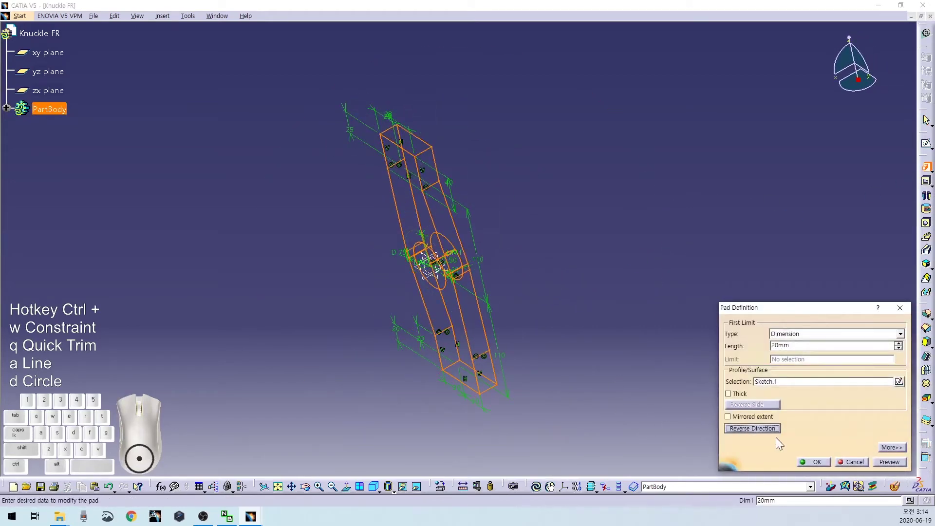
{"action": "left_click", "coordinate": [767, 428]}
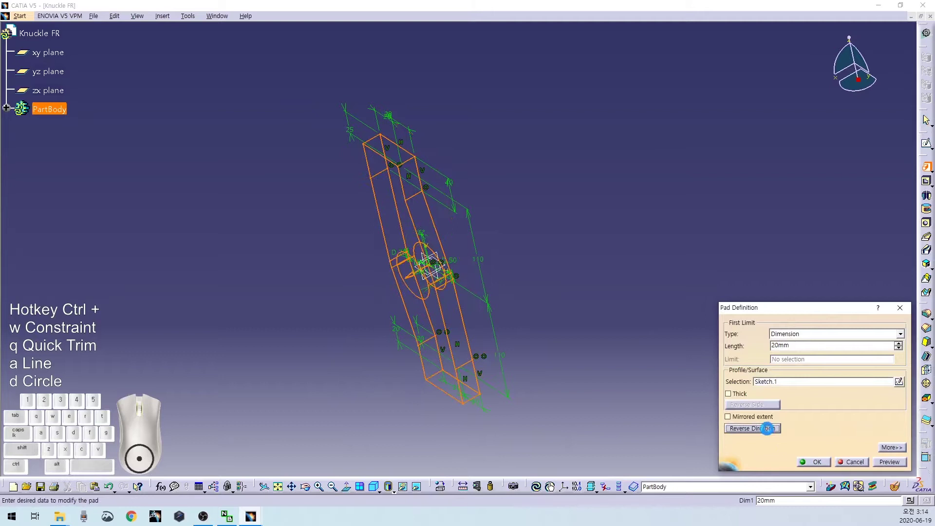
{"action": "double_click", "coordinate": [804, 345]}
{"action": "type", "text": "20"}
{"action": "key", "text": "Return"}
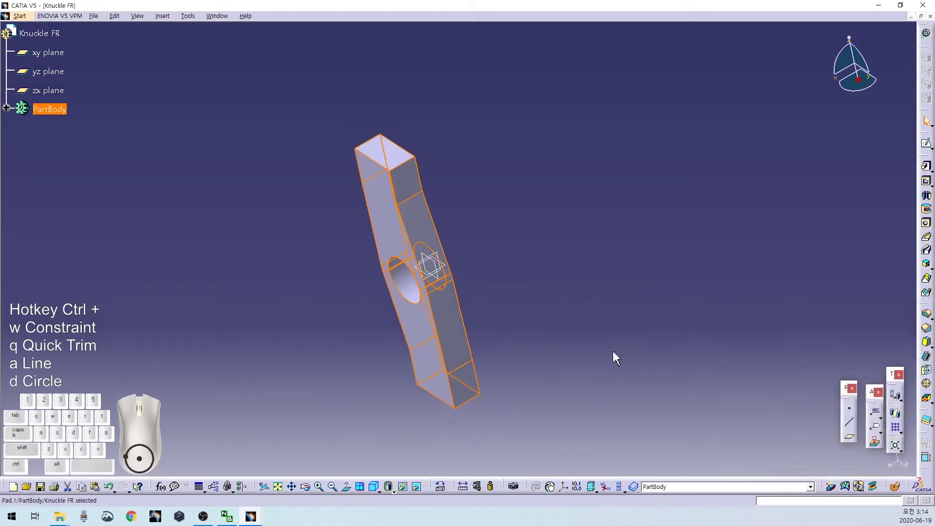
- Start a sketch on the pad face that lies in the yz plane
{"action": "middle_click_drag", "start_coordinate": [370, 381], "coordinate": [501, 334]}
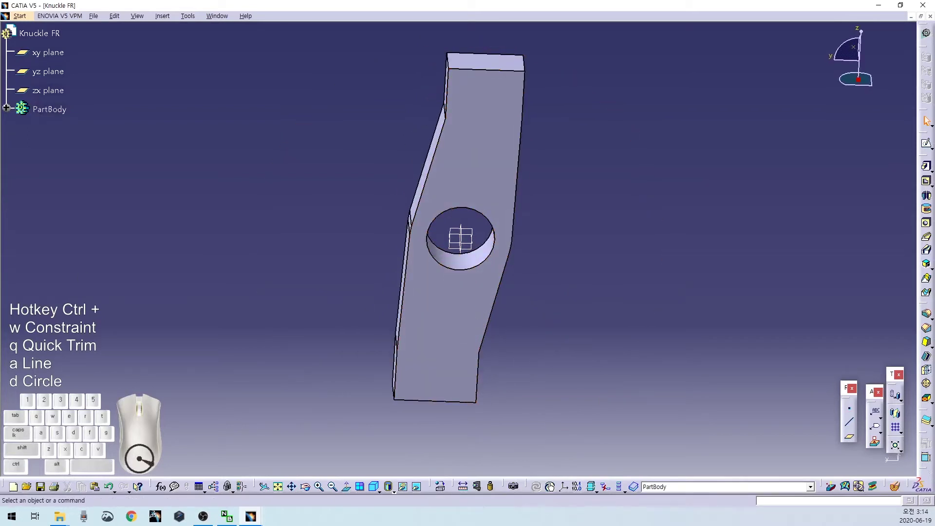
{"action": "middle_click_drag", "start_coordinate": [496, 321], "coordinate": [524, 299]}
{"action": "left_click", "coordinate": [473, 313]}
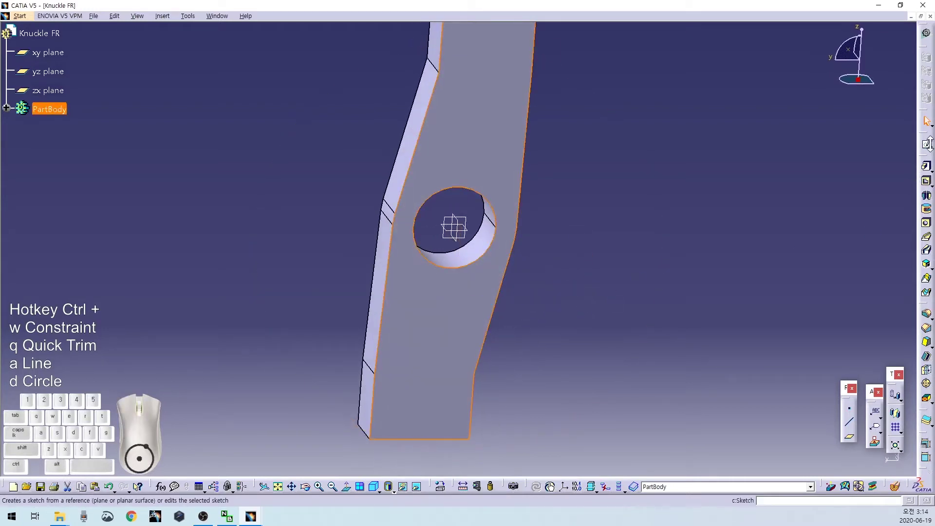
{"action": "left_click", "coordinate": [926, 145]}
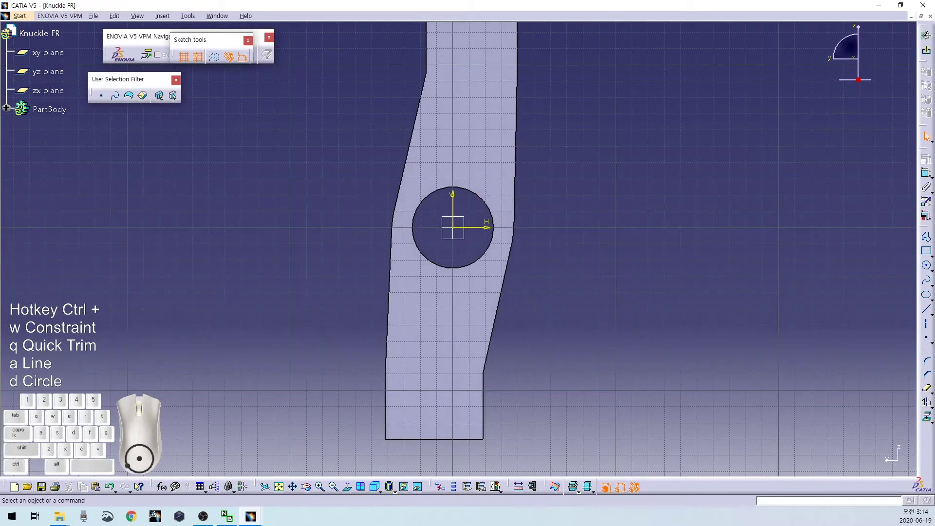
{"action": "key", "text": "ctrl+d"}
{"action": "left_click", "coordinate": [453, 227]}
{"action": "left_click", "coordinate": [545, 225]}
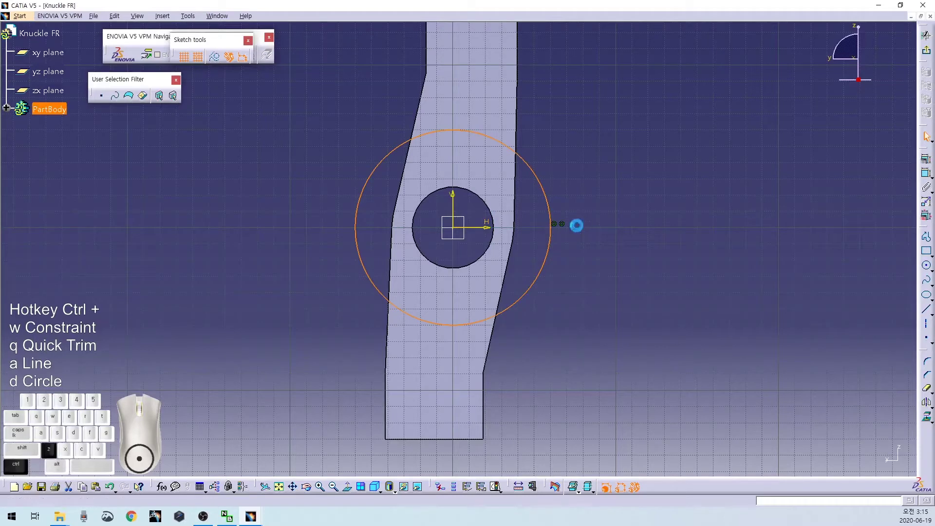
{"action": "key", "text": "ctrl+z"}
- Sketch a circle centred on the origin and dimension its diameter to 55 mm
{"action": "key", "text": "ctrl+d"}
{"action": "left_click", "coordinate": [452, 227]}
{"action": "left_click", "coordinate": [522, 184]}
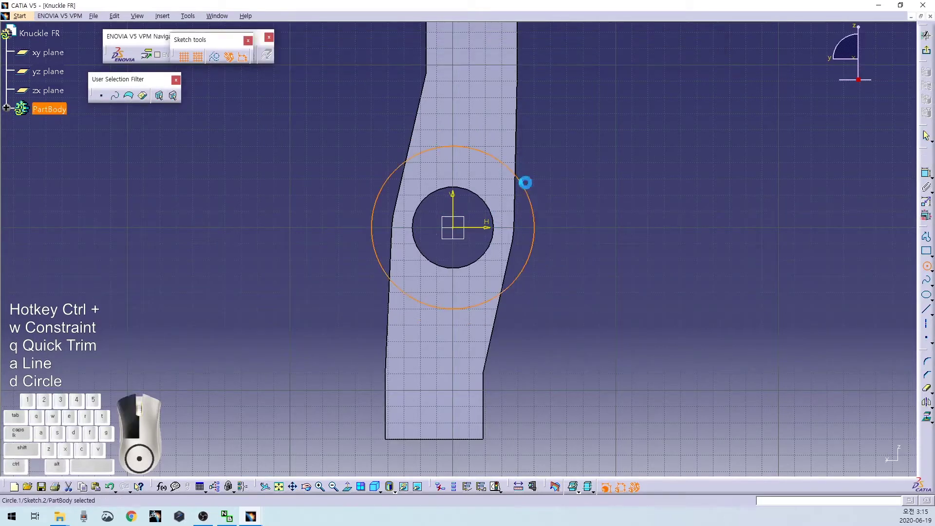
{"action": "left_click", "coordinate": [561, 175]}
{"action": "double_click", "coordinate": [564, 180]}
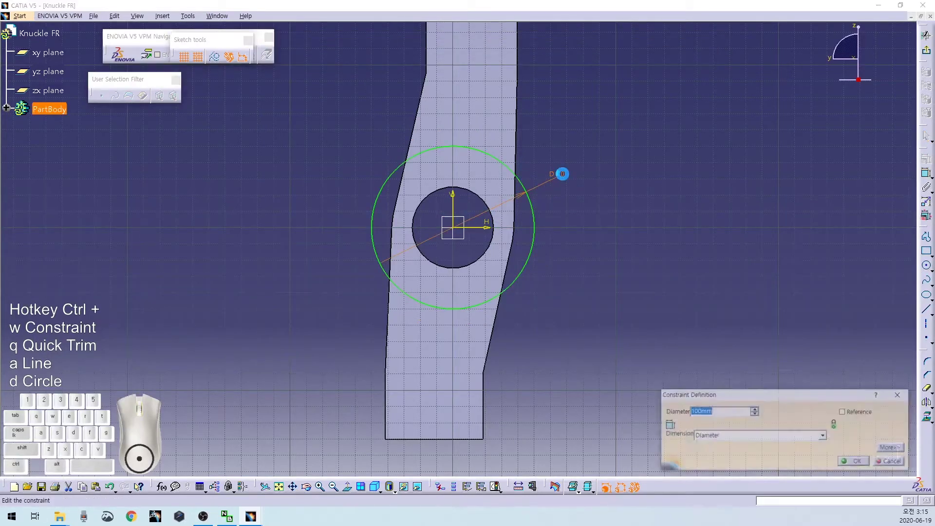
{"action": "key", "text": "Return"}
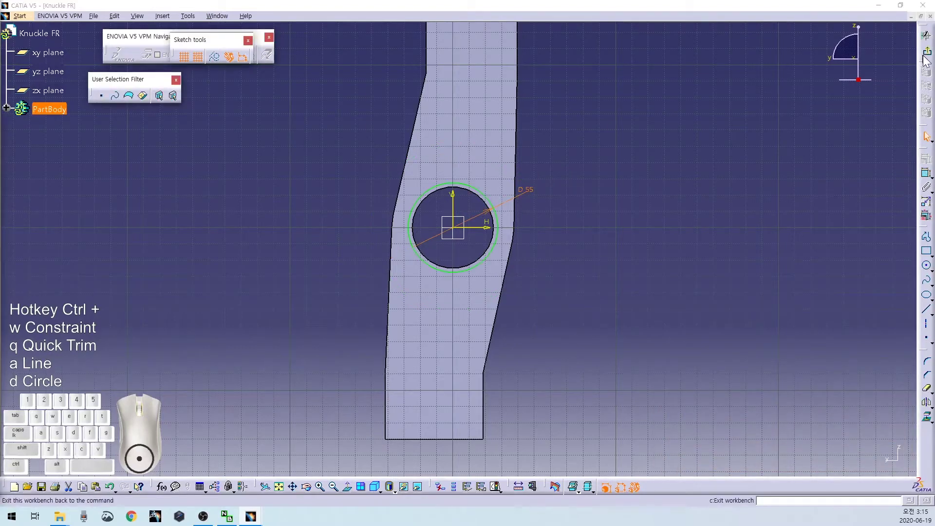
- Exit the sketch and cut the 55 mm circle as a pocket 10 mm deep
{"action": "left_click", "coordinate": [926, 50]}
{"action": "left_click", "coordinate": [926, 180]}
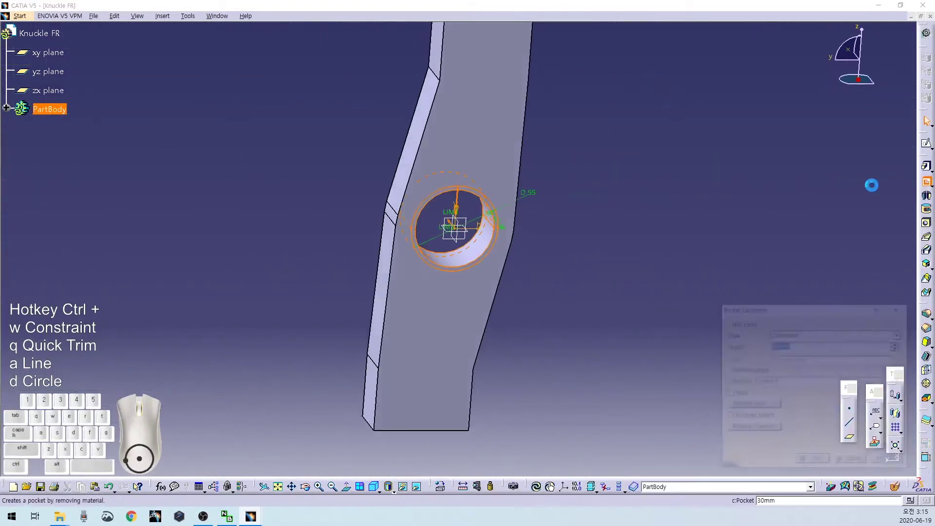
{"action": "type", "text": "10"}
{"action": "key", "text": "Return"}
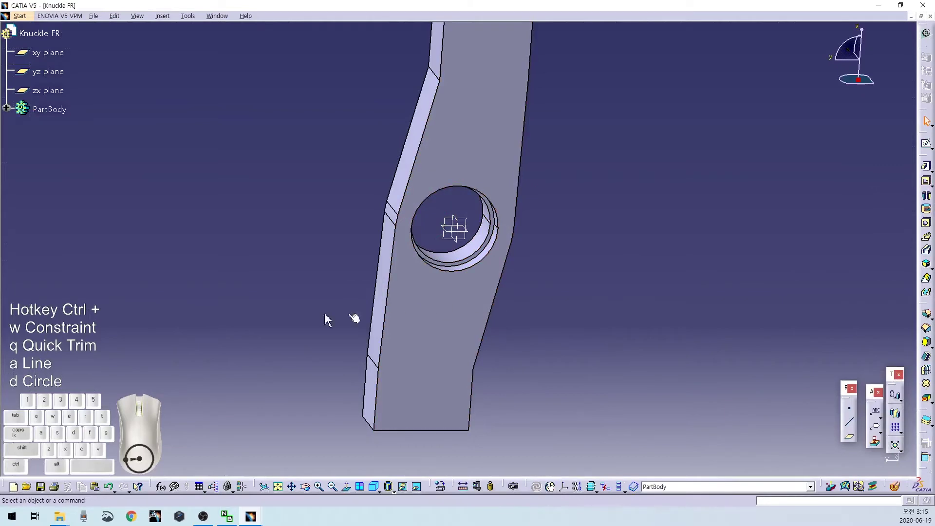
- Start a sketch on the opposite pad face, draw a circle centred on the origin and dimension its diameter to 55 mm
{"action": "middle_click_drag", "start_coordinate": [286, 265], "coordinate": [535, 359]}
{"action": "left_click", "coordinate": [534, 358]}
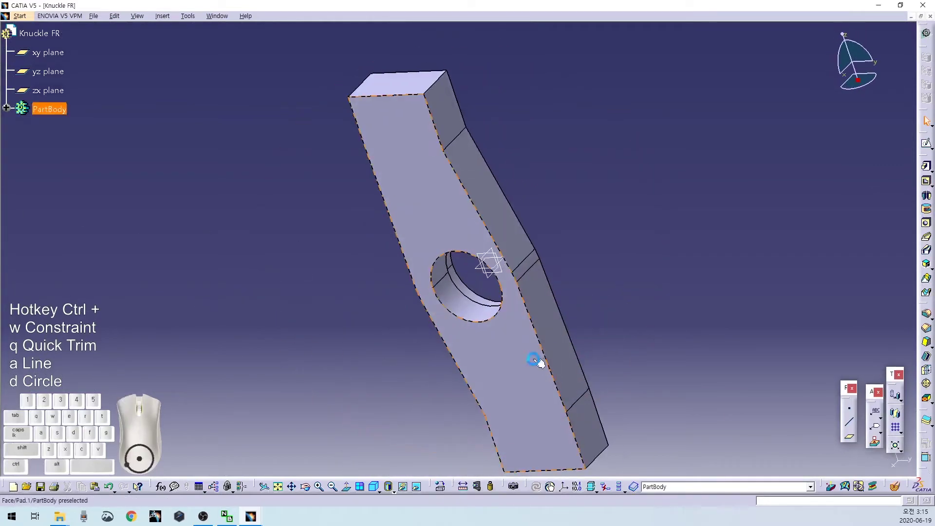
{"action": "left_click", "coordinate": [925, 146]}
{"action": "key", "text": "ctrl+d"}
{"action": "left_click", "coordinate": [452, 294]}
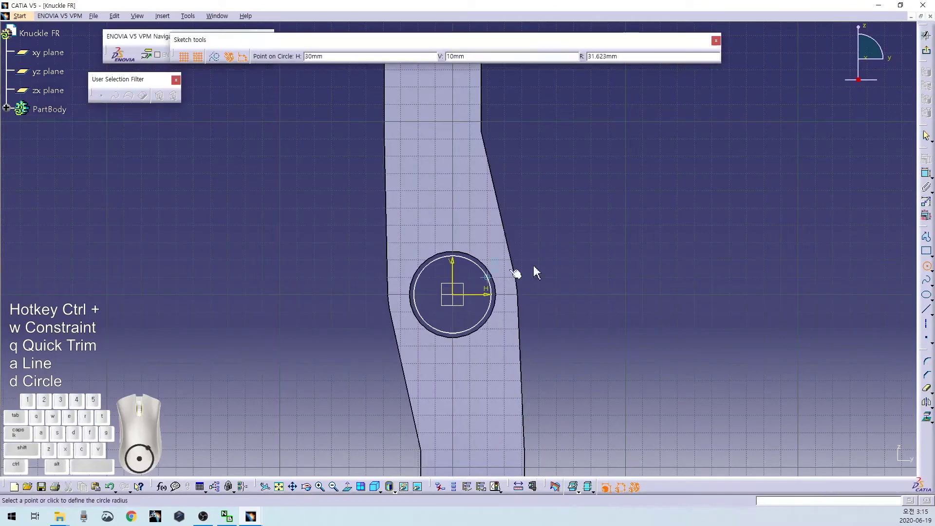
{"action": "left_click", "coordinate": [559, 271]}
{"action": "key", "text": "ctrl+w"}
{"action": "double_click", "coordinate": [599, 258]}
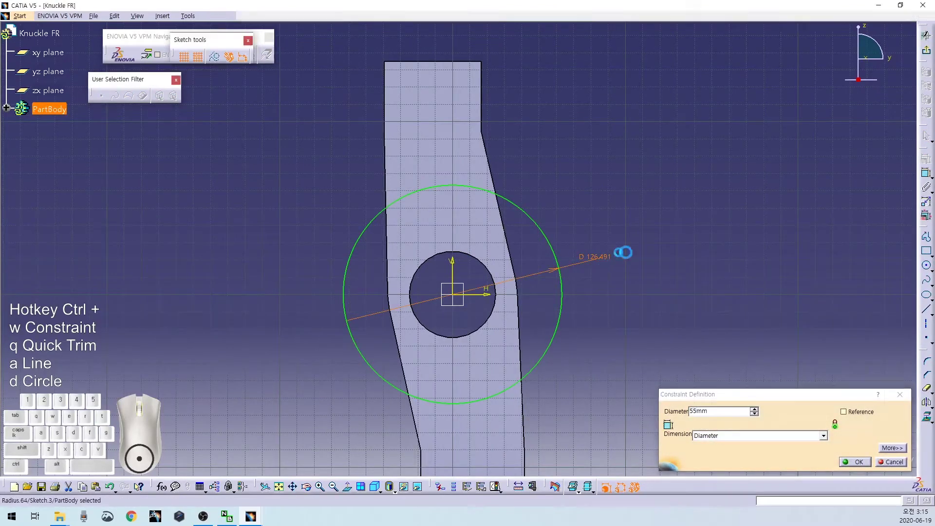
{"action": "type", "text": "55mm"}
{"action": "key", "text": "Return"}
- Exit the sketch and cut the 55 mm circle on this face as a pocket 10 mm deep
{"action": "left_click", "coordinate": [927, 52]}
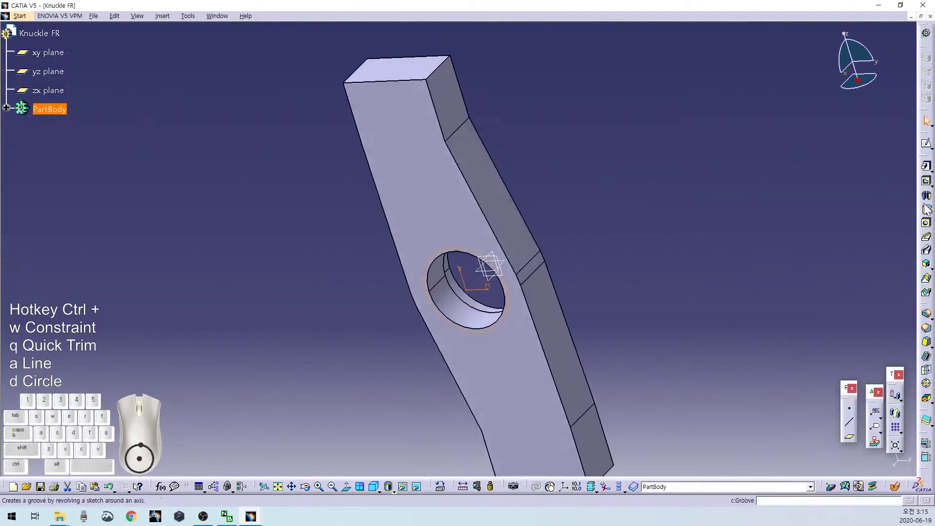
{"action": "left_click", "coordinate": [926, 182]}
{"action": "type", "text": "7.5"}
{"action": "key", "text": "Return"}
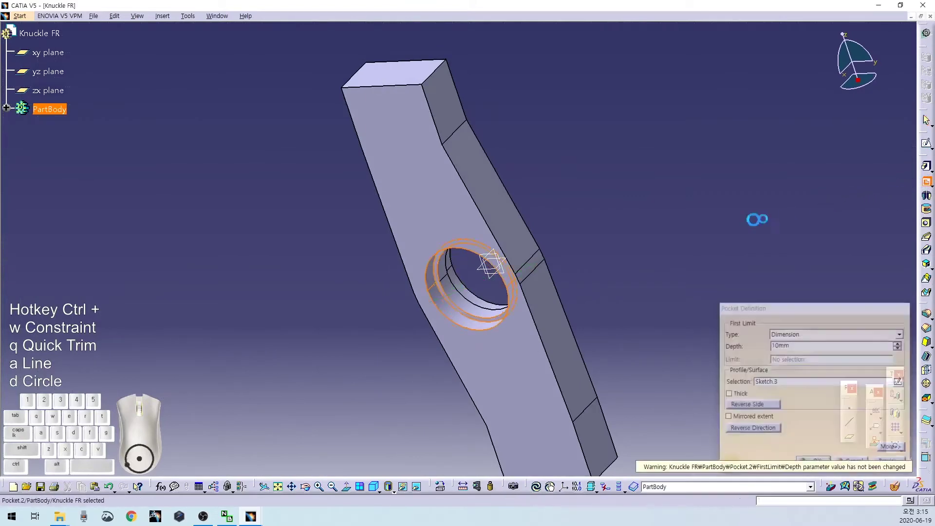
- Start a new sketch on the pad face that lies in the yz plane
{"action": "middle_click_drag", "start_coordinate": [659, 282], "coordinate": [632, 309]}
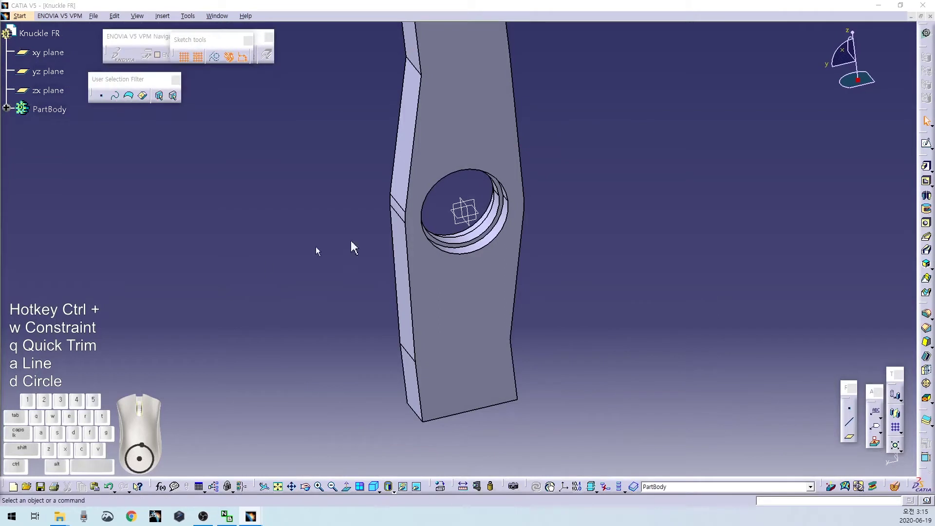
{"action": "left_click", "coordinate": [497, 334]}
{"action": "left_click", "coordinate": [745, 202]}
{"action": "left_click", "coordinate": [926, 144]}
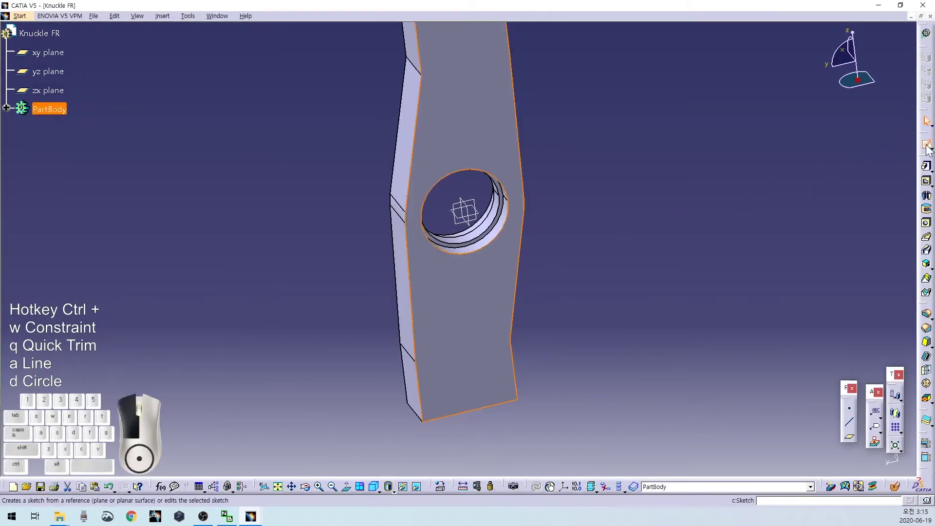
{"action": "left_click", "coordinate": [412, 222]}
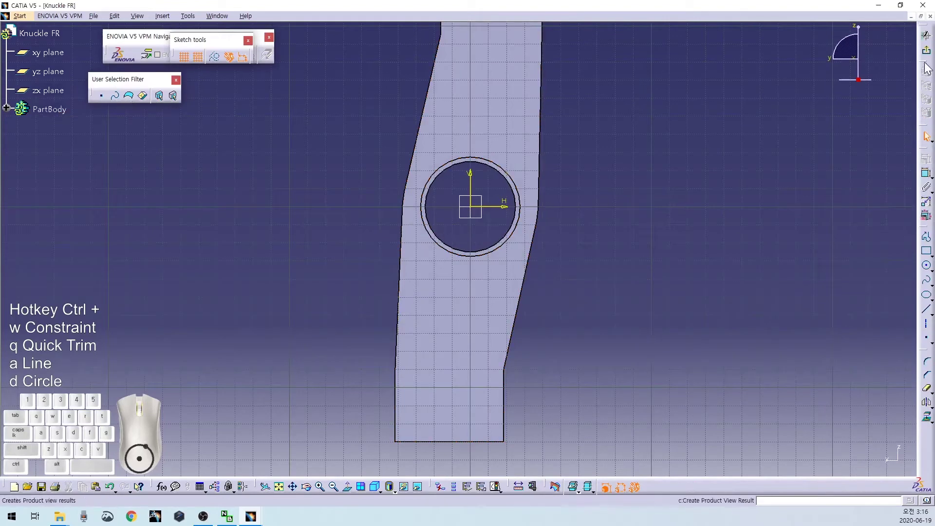
- Draw a horizontal line across the upper arm of the knuckle, extending past both of its edges
{"action": "mouse_move", "coordinate": [526, 246]}
{"action": "middle_mouse_down"}
{"action": "mouse_move", "coordinate": [522, 274]}
{"action": "mouse_move", "coordinate": [530, 276]}
{"action": "middle_mouse_up"}
{"action": "middle_click_drag", "start_coordinate": [597, 214], "coordinate": [600, 243]}
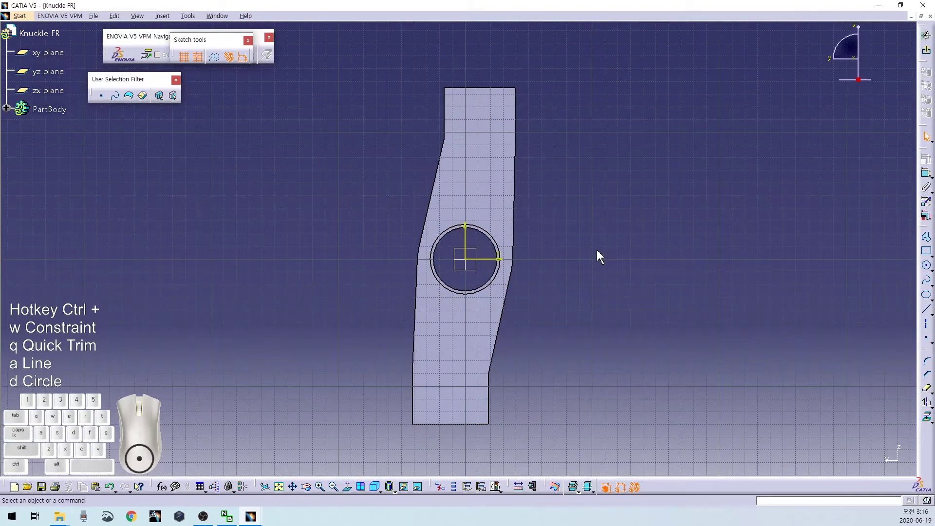
{"action": "key", "text": "ctrl+a"}
{"action": "left_click", "coordinate": [363, 157]}
{"action": "left_click", "coordinate": [617, 157]}
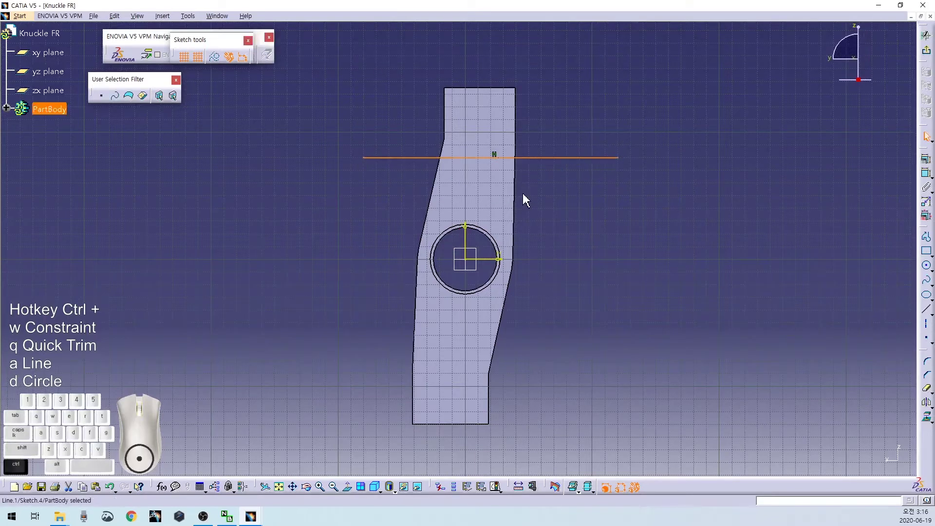
- Sketch a circle around the bore, centred on the origin, and dimension its diameter to 80 mm
{"action": "key", "text": "ctrl+d"}
{"action": "left_click", "coordinate": [465, 259]}
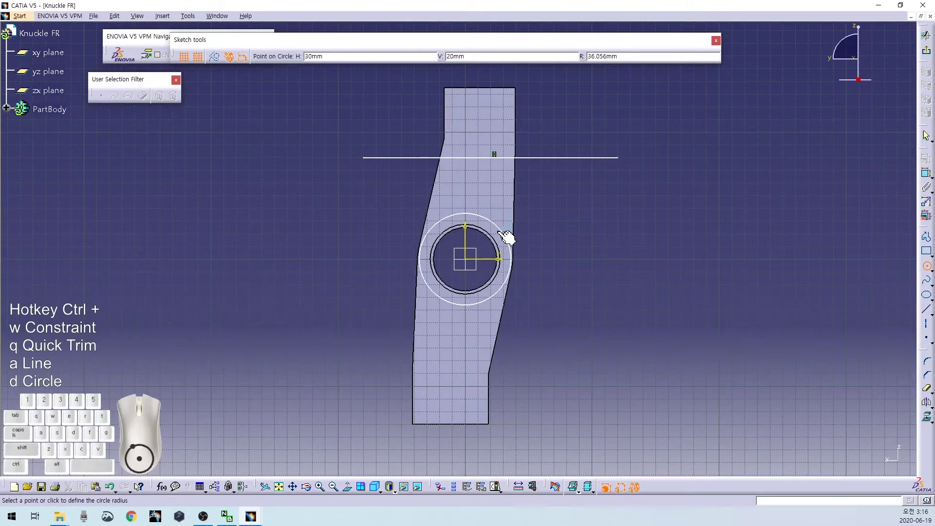
{"action": "left_click", "coordinate": [506, 228]}
{"action": "key", "text": "ctrl+w"}
{"action": "left_click", "coordinate": [575, 219]}
{"action": "double_click", "coordinate": [577, 223]}
{"action": "key", "text": "Return"}
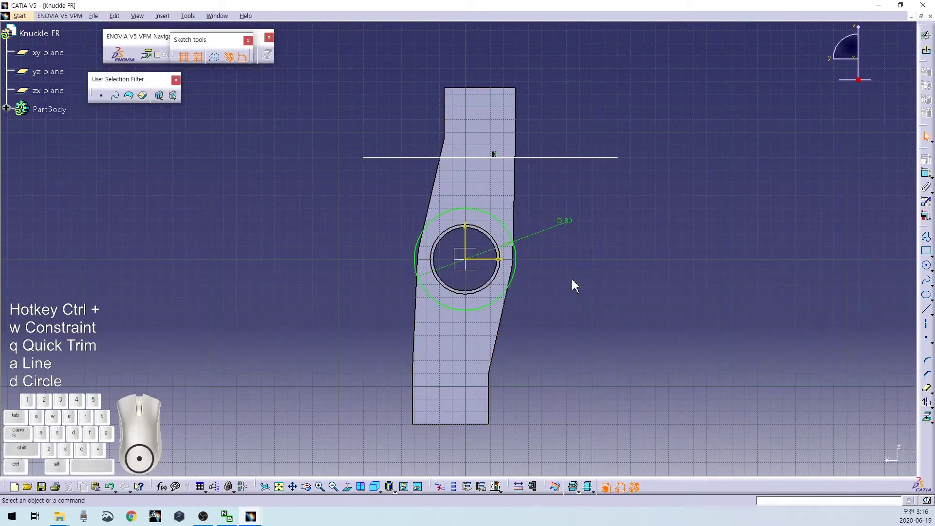
- Draw a horizontal line across the lower arm and make it coincident with the arm's lower bend corner
{"action": "key", "text": "ctrl+a"}
{"action": "left_click", "coordinate": [325, 348]}
{"action": "left_click", "coordinate": [582, 347]}
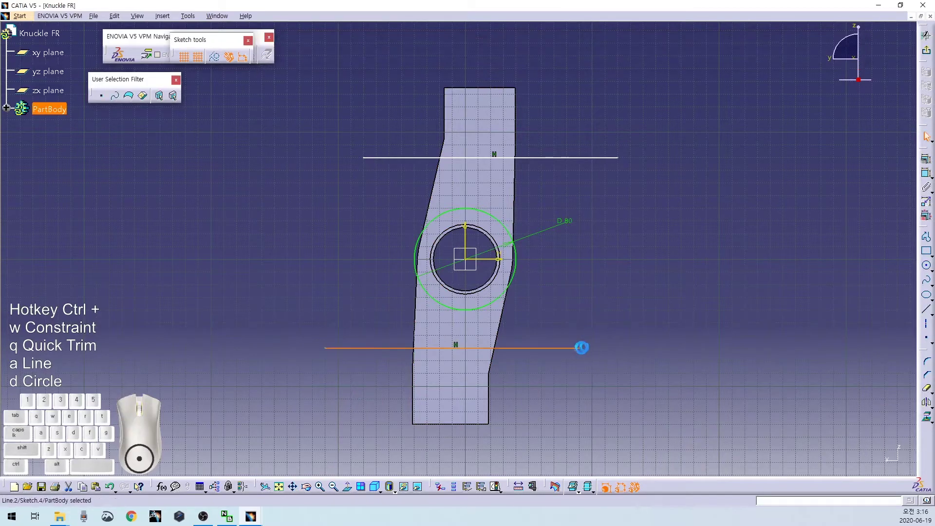
{"action": "left_click", "coordinate": [491, 373], "text": "ctrl"}
{"action": "key", "text": "ctrl+w"}
{"action": "right_click", "coordinate": [555, 376]}
{"action": "left_click", "coordinate": [576, 429]}
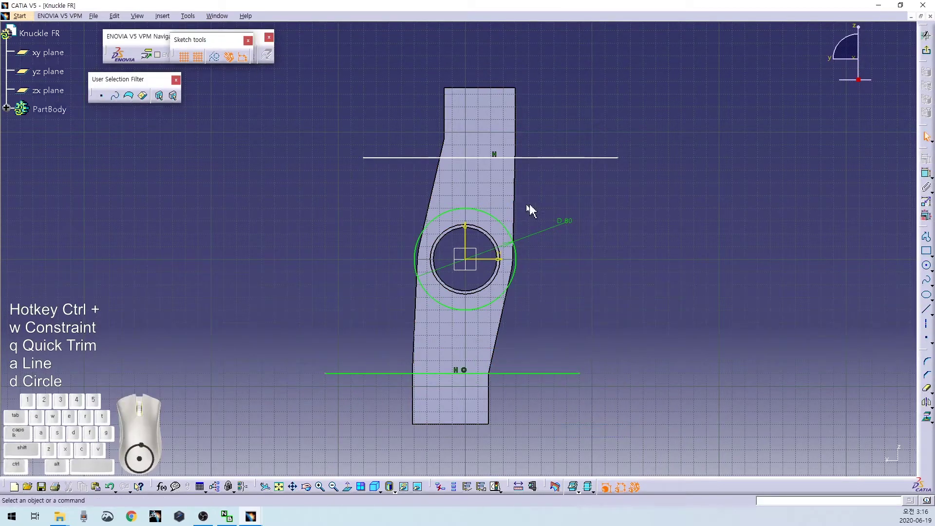
- Make the upper horizontal line coincident with the bend corner on the upper arm's left edge
{"action": "left_click", "coordinate": [542, 158]}
{"action": "left_click", "coordinate": [441, 141], "text": "ctrl"}
{"action": "key", "text": "ctrl+w"}
{"action": "right_click", "coordinate": [404, 128]}
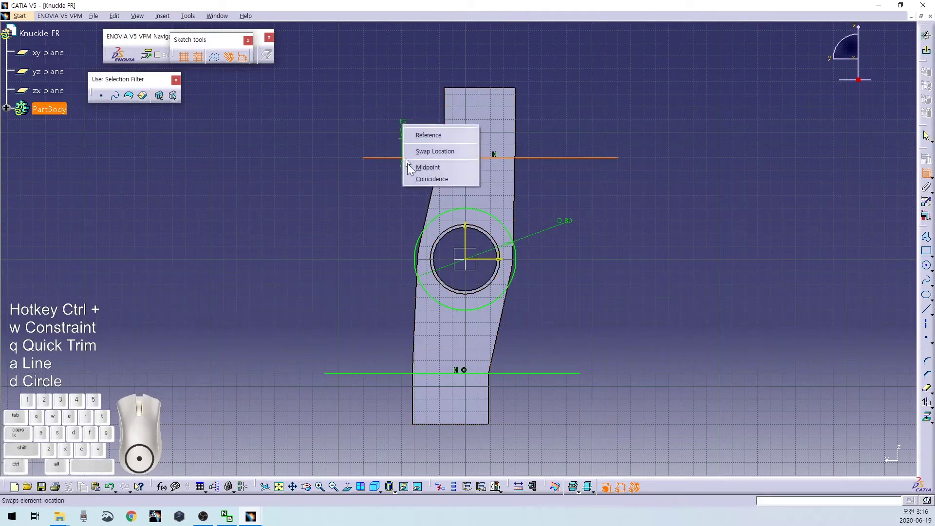
{"action": "left_click", "coordinate": [423, 182]}
- Draw four free-standing lines beside the knuckle, two next to the upper arm and two next to the lower arm
{"action": "key", "text": "ctrl+a"}
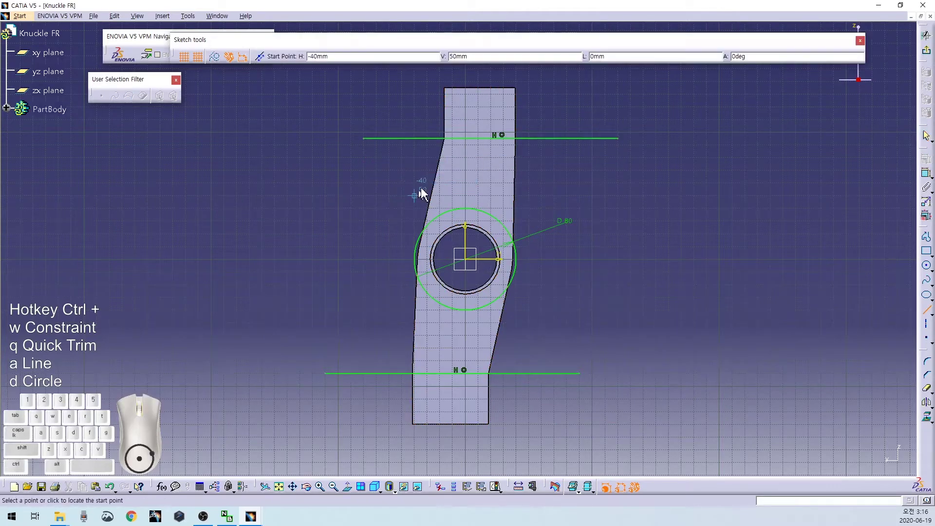
{"action": "left_click", "coordinate": [579, 106]}
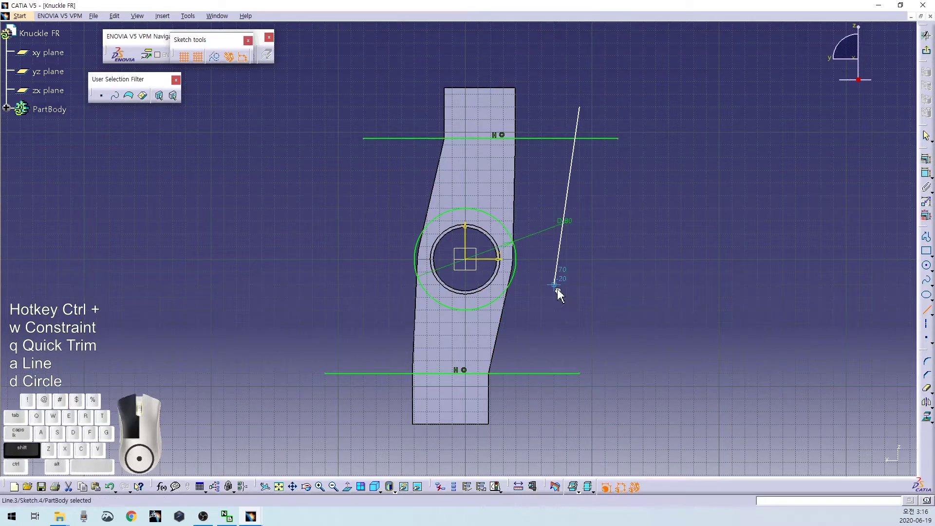
{"action": "left_click", "coordinate": [555, 285]}
{"action": "key", "text": "ctrl+a"}
{"action": "left_click", "coordinate": [643, 107]}
{"action": "left_click", "coordinate": [668, 272]}
{"action": "key", "text": "ctrl+a"}
{"action": "left_click", "coordinate": [592, 285]}
{"action": "left_click", "coordinate": [609, 434]}
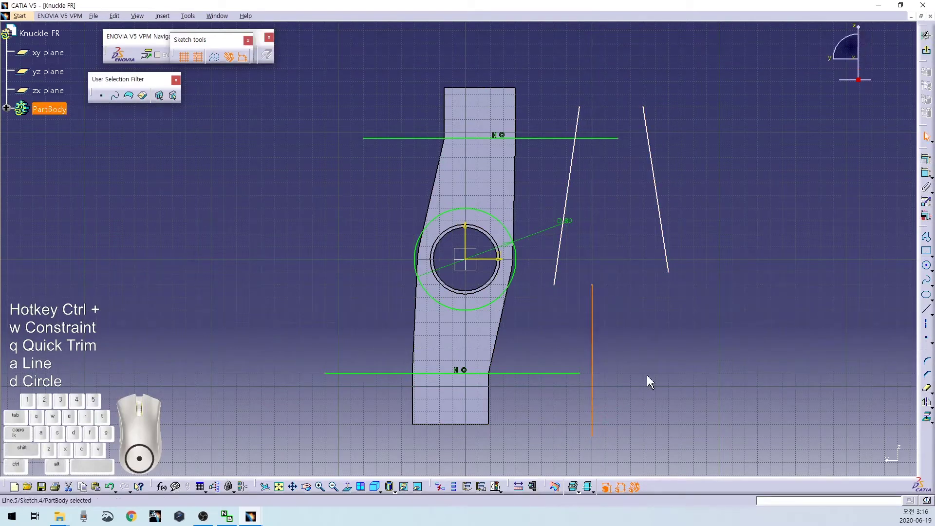
{"action": "key", "text": "ctrl+a"}
{"action": "left_click", "coordinate": [643, 310]}
{"action": "left_click", "coordinate": [681, 423]}
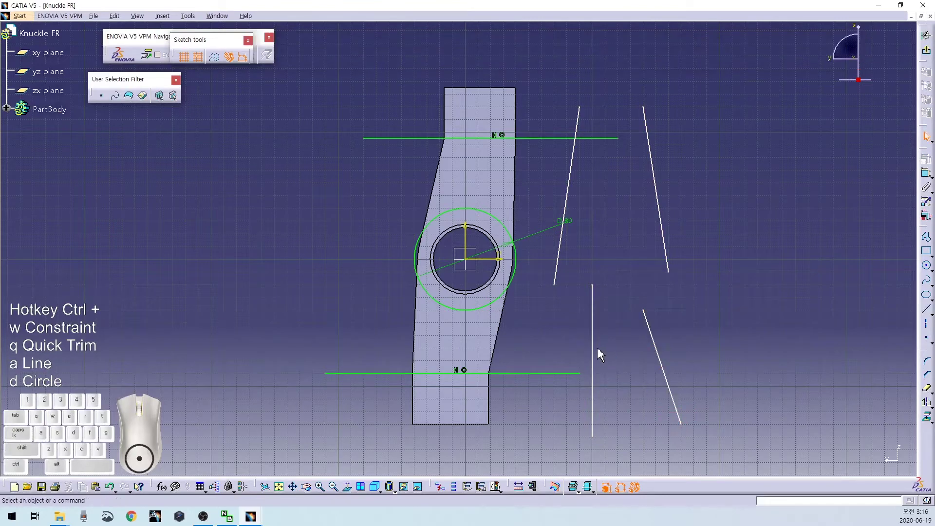
- Constrain the near-vertical lower line at a distance of 10 mm inside the lower arm's left edge
{"action": "left_click", "coordinate": [592, 349]}
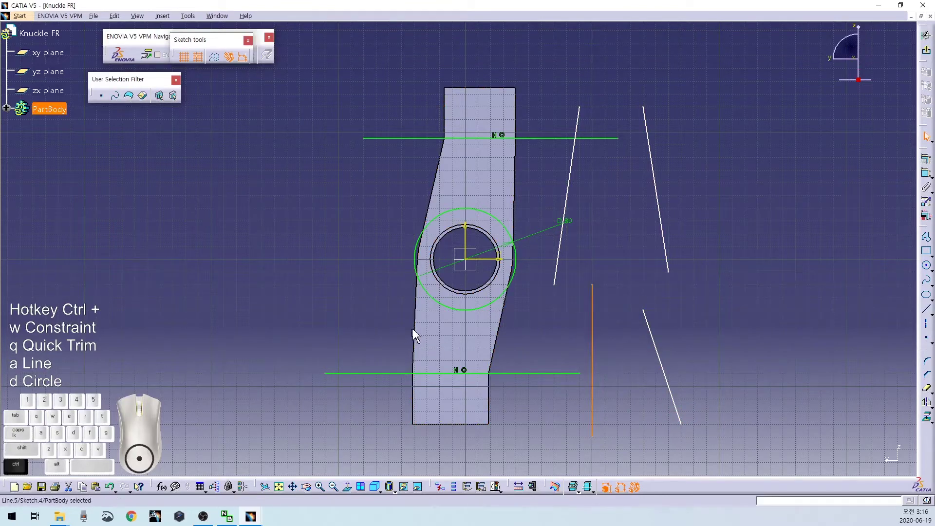
{"action": "left_click", "coordinate": [413, 328]}
{"action": "right_click", "coordinate": [388, 322]}
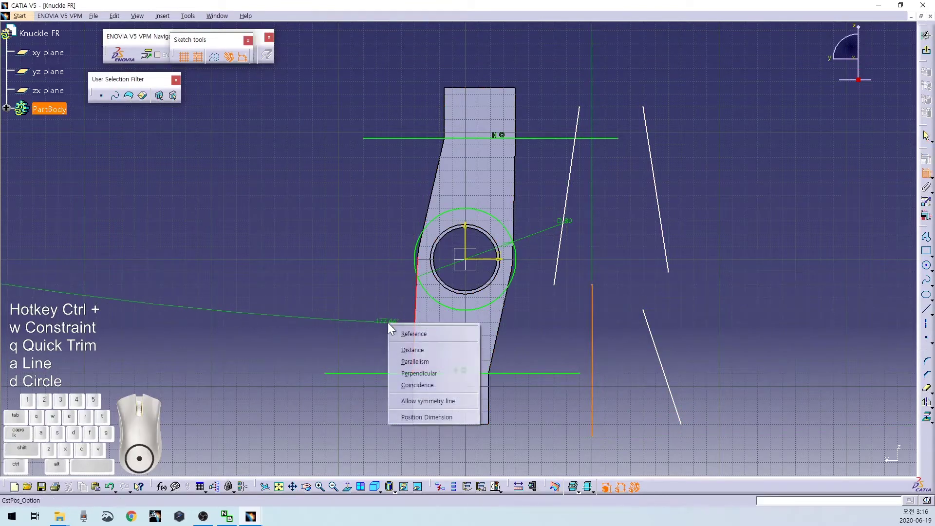
{"action": "left_click", "coordinate": [407, 353]}
{"action": "left_click", "coordinate": [359, 332]}
{"action": "double_click", "coordinate": [360, 337]}
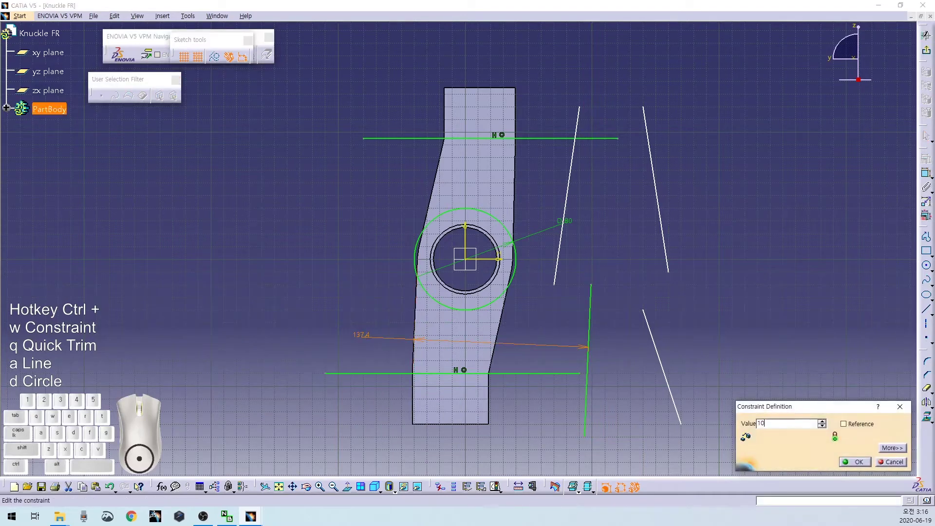
{"action": "key", "text": "Return"}
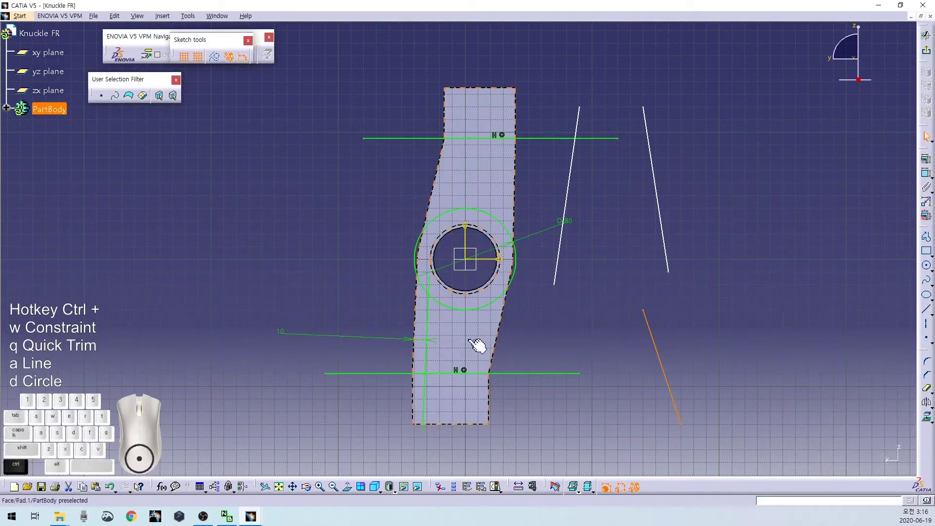
- Constrain the other lower line 10 mm inside the lower arm's slanted right edge and extend its upper end into the 80 mm circle
{"action": "left_click", "coordinate": [658, 362]}
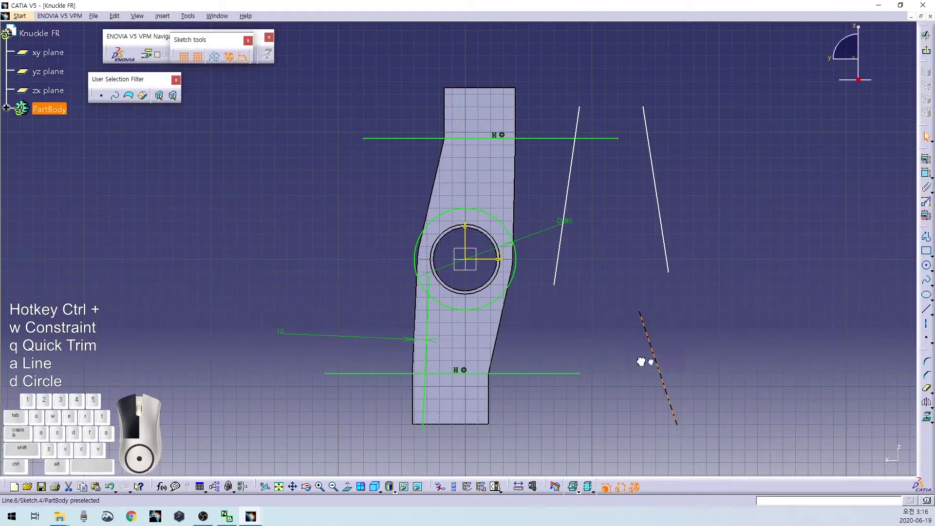
{"action": "left_click", "coordinate": [505, 348]}
{"action": "right_click", "coordinate": [487, 337]}
{"action": "left_click", "coordinate": [518, 411]}
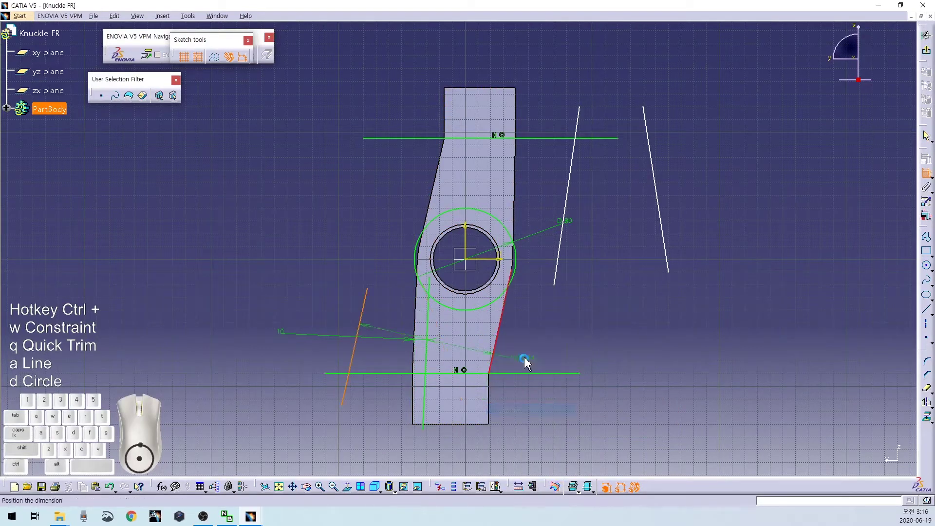
{"action": "double_click", "coordinate": [536, 347]}
{"action": "type", "text": "10"}
{"action": "key", "text": "Return"}
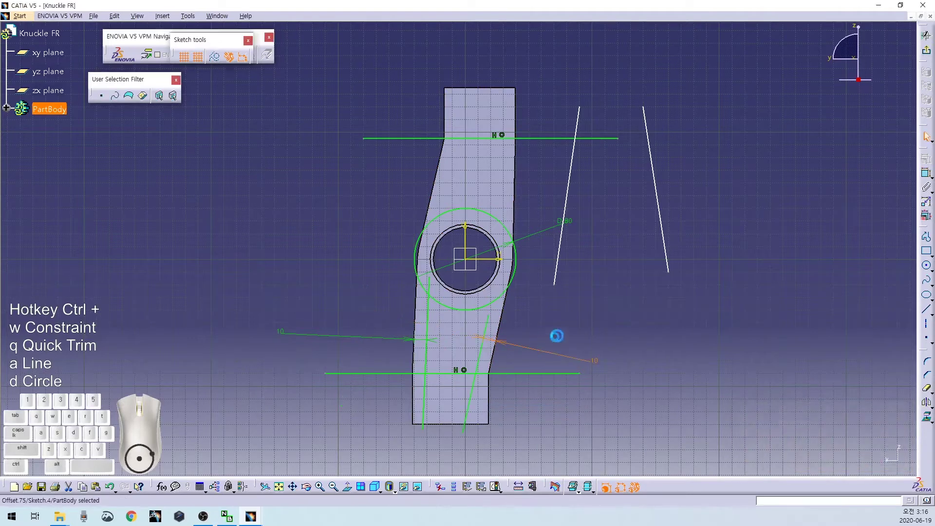
{"action": "left_click_drag", "start_coordinate": [487, 317], "coordinate": [495, 285]}
{"action": "key", "text": "ctrl+q"}
{"action": "left_click", "coordinate": [500, 296]}
{"action": "key", "text": "ctrl+z"}
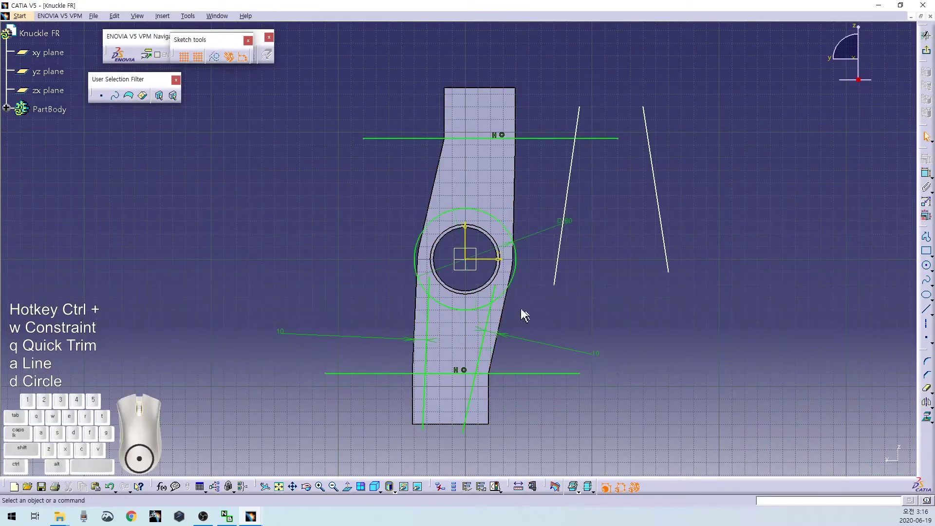
- Quick Trim the lower side lines at the 80 mm circle and horizontal line, and cut off the horizontal line's outer ends
{"action": "key", "text": "ctrl+q"}
{"action": "left_click", "coordinate": [496, 293]}
{"action": "key", "text": "ctrl+q"}
{"action": "left_click", "coordinate": [435, 289]}
{"action": "key", "text": "ctrl+q"}
{"action": "left_click", "coordinate": [421, 382]}
{"action": "left_click", "coordinate": [433, 392]}
{"action": "key", "text": "ctrl+q"}
{"action": "left_click", "coordinate": [471, 390]}
{"action": "key", "text": "ctrl+q"}
{"action": "left_click", "coordinate": [496, 372]}
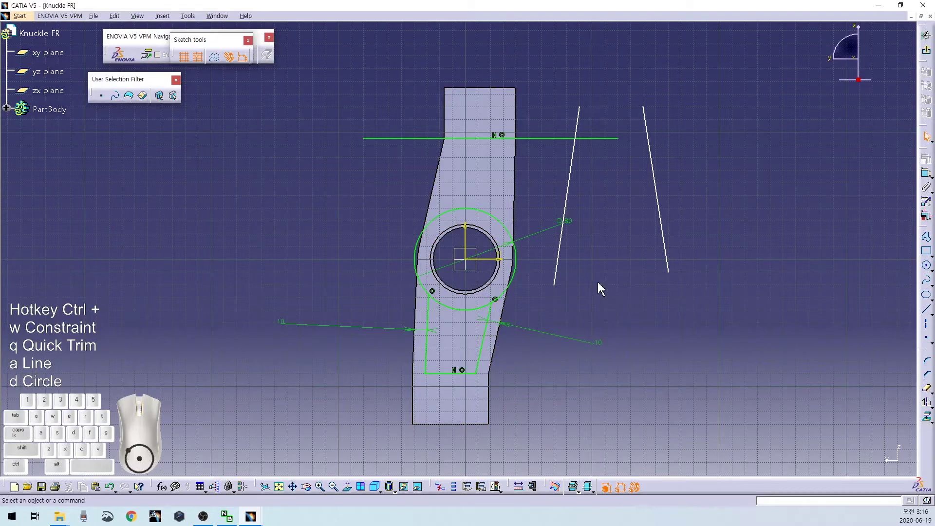
- Constrain the nearer free line beside the upper arm at 10 mm inside the arm's slanted left edge
{"action": "mouse_move", "coordinate": [598, 284]}
{"action": "middle_mouse_down"}
{"action": "mouse_move", "coordinate": [607, 338]}
{"action": "mouse_move", "coordinate": [634, 308]}
{"action": "middle_mouse_up"}
{"action": "left_click", "coordinate": [444, 242], "text": "ctrl"}
{"action": "key", "text": "ctrl+w"}
{"action": "right_click", "coordinate": [407, 247]}
{"action": "left_click", "coordinate": [414, 274]}
{"action": "double_click", "coordinate": [399, 259]}
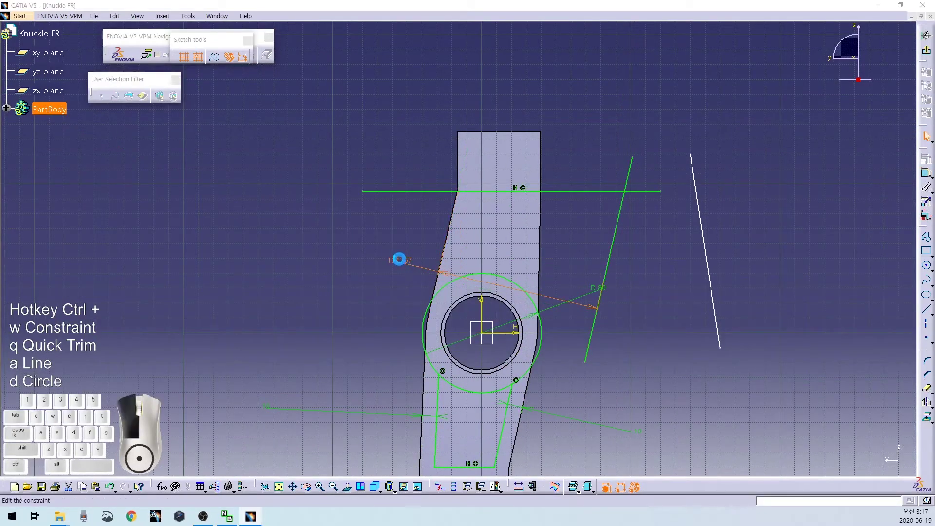
{"action": "type", "text": "10"}
{"action": "key", "text": "Return"}
- Move the last free line onto the upper arm and constrain it 10 mm inside the arm's right edge
{"action": "left_click_drag", "start_coordinate": [712, 250], "coordinate": [489, 234]}
{"action": "left_click", "coordinate": [538, 256], "text": "ctrl"}
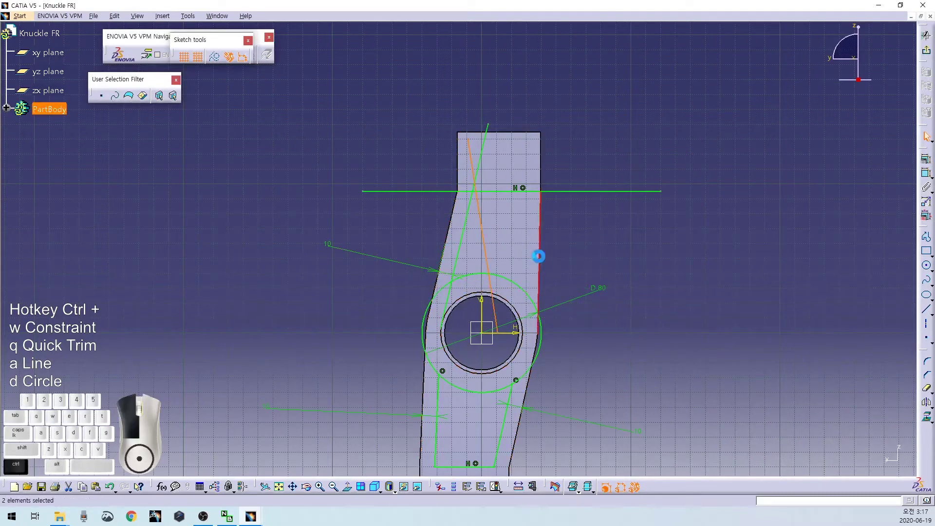
{"action": "key", "text": "ctrl+w"}
{"action": "right_click", "coordinate": [567, 244]}
{"action": "left_click", "coordinate": [596, 273]}
{"action": "left_click", "coordinate": [583, 259]}
{"action": "double_click", "coordinate": [583, 259]}
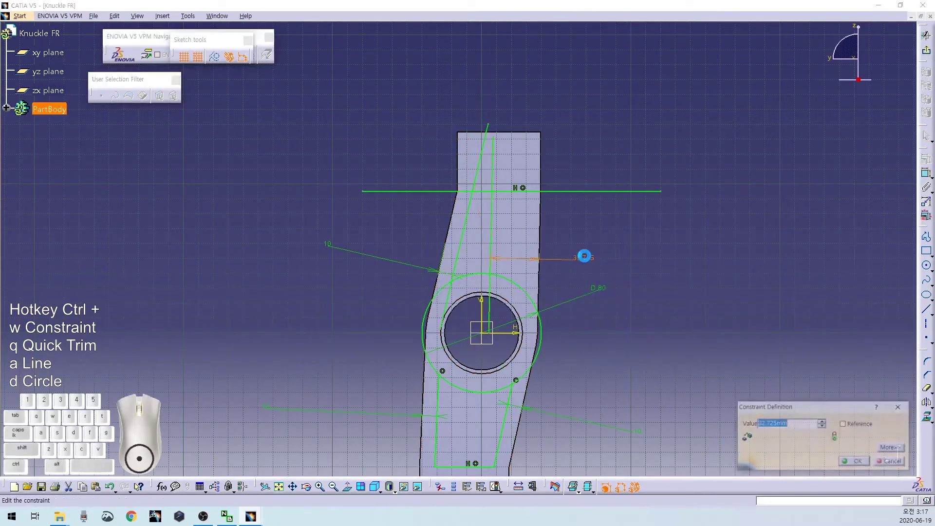
{"action": "type", "text": "10"}
{"action": "key", "text": "Return"}
- Quick Trim the upper horizontal line and both upper side lines to their intersections with each other and the 80 mm circle
{"action": "key", "text": "ctrl+q"}
{"action": "left_click", "coordinate": [416, 192]}
{"action": "key", "text": "ctrl+q"}
{"action": "left_click", "coordinate": [478, 170]}
{"action": "key", "text": "ctrl+q"}
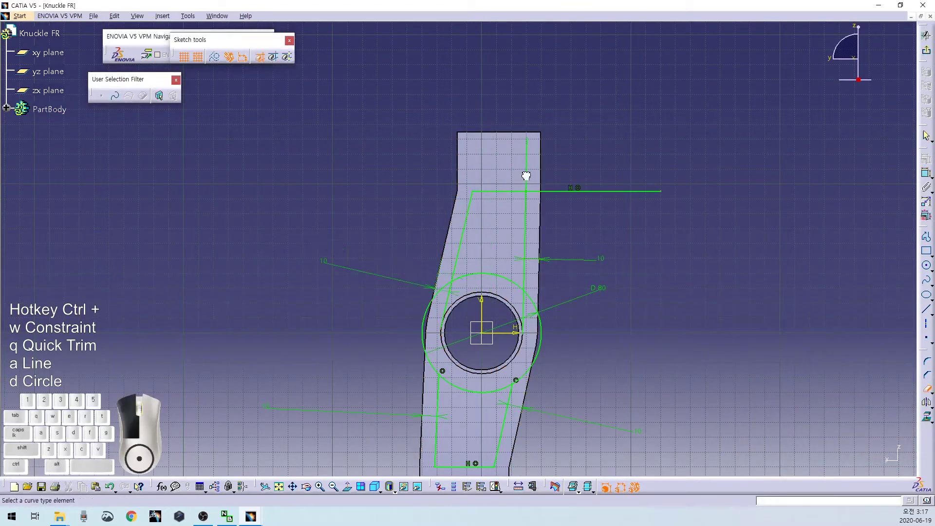
{"action": "left_click", "coordinate": [536, 191]}
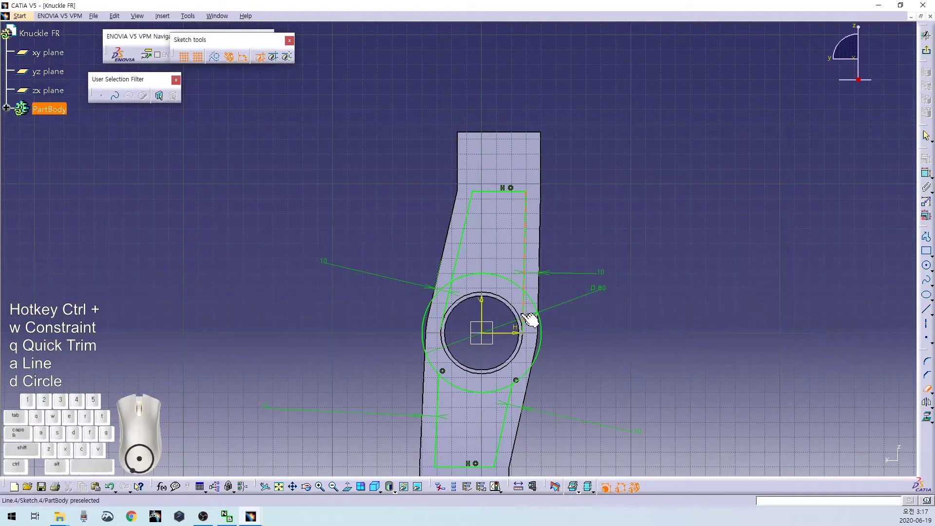
{"action": "key", "text": "ctrl+q"}
{"action": "left_click", "coordinate": [445, 306]}
- Quick Trim the 80 mm circle's left and right arcs, leaving only the arcs that close the upper and lower profiles
{"action": "key", "text": "ctrl+q"}
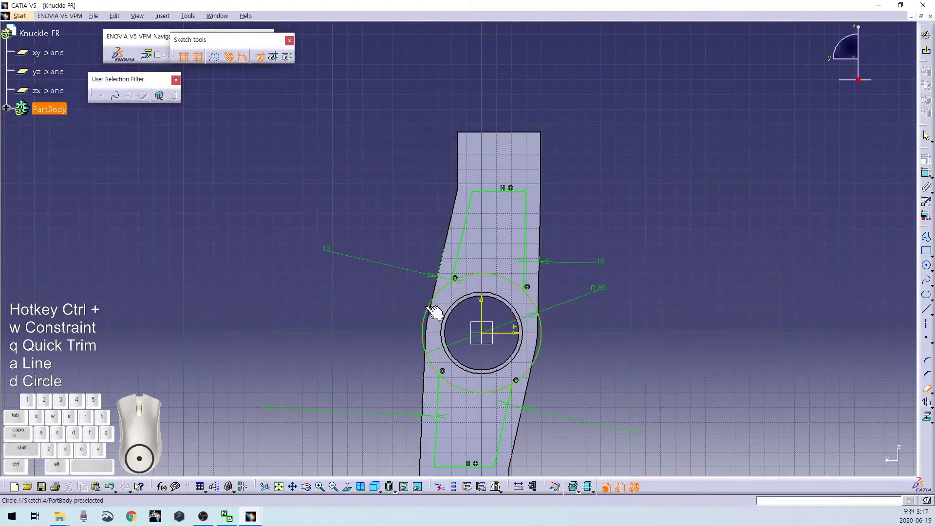
{"action": "left_click", "coordinate": [427, 310]}
{"action": "key", "text": "ctrl+q"}
{"action": "left_click", "coordinate": [536, 310]}
{"action": "mouse_move", "coordinate": [586, 319]}
{"action": "middle_mouse_down"}
{"action": "mouse_move", "coordinate": [574, 242]}
{"action": "mouse_move", "coordinate": [576, 311]}
{"action": "mouse_move", "coordinate": [570, 297]}
{"action": "middle_mouse_up"}
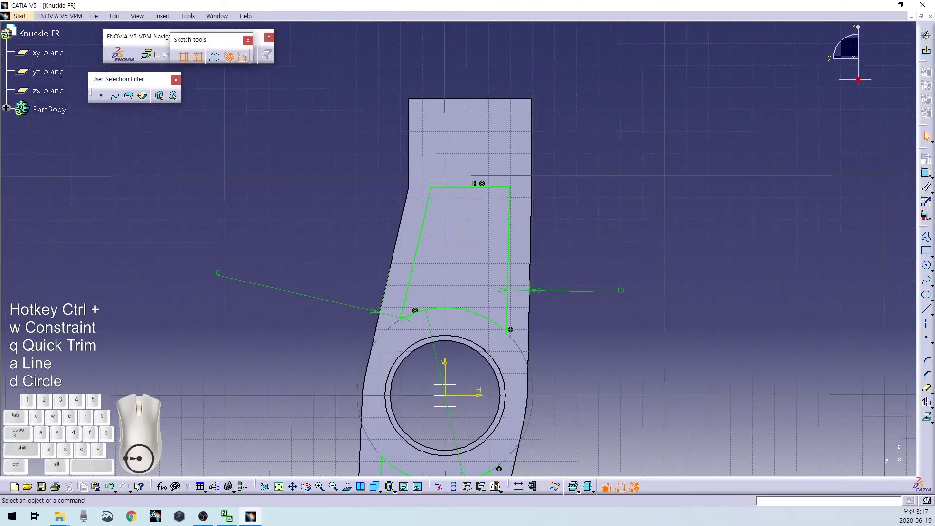
- Leave the recess sketch and cut both arm profiles through the body with a Pocket using the Up to next limit
{"action": "left_click", "coordinate": [926, 50]}
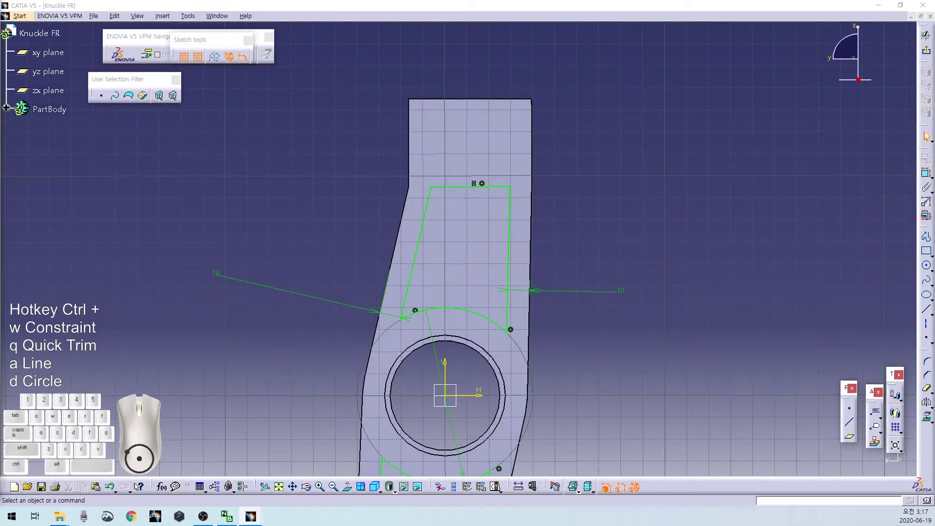
{"action": "left_click", "coordinate": [575, 349]}
{"action": "mouse_move", "coordinate": [575, 332]}
{"action": "middle_mouse_down"}
{"action": "mouse_move", "coordinate": [547, 378]}
{"action": "mouse_move", "coordinate": [551, 336]}
{"action": "middle_mouse_up"}
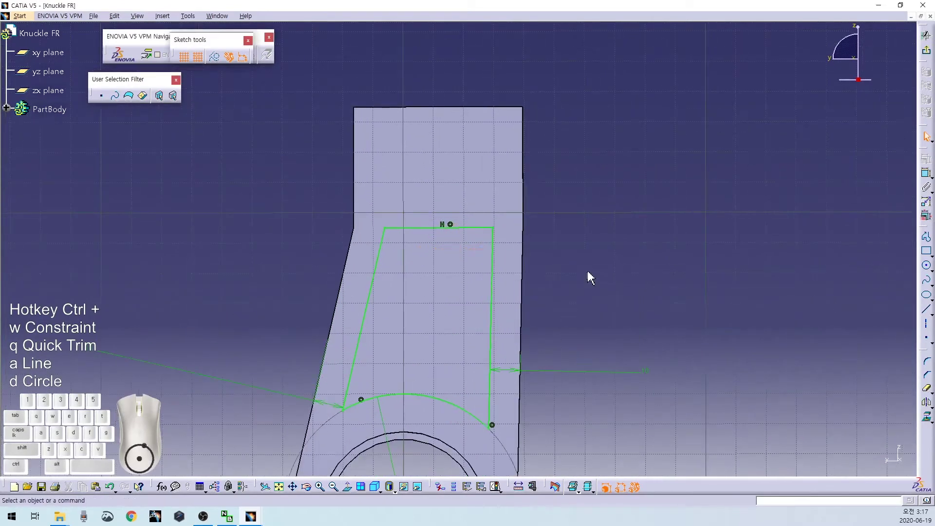
{"action": "mouse_move", "coordinate": [642, 292]}
{"action": "middle_mouse_down"}
{"action": "mouse_move", "coordinate": [653, 136]}
{"action": "mouse_move", "coordinate": [665, 198]}
{"action": "middle_mouse_up"}
{"action": "left_click", "coordinate": [927, 52]}
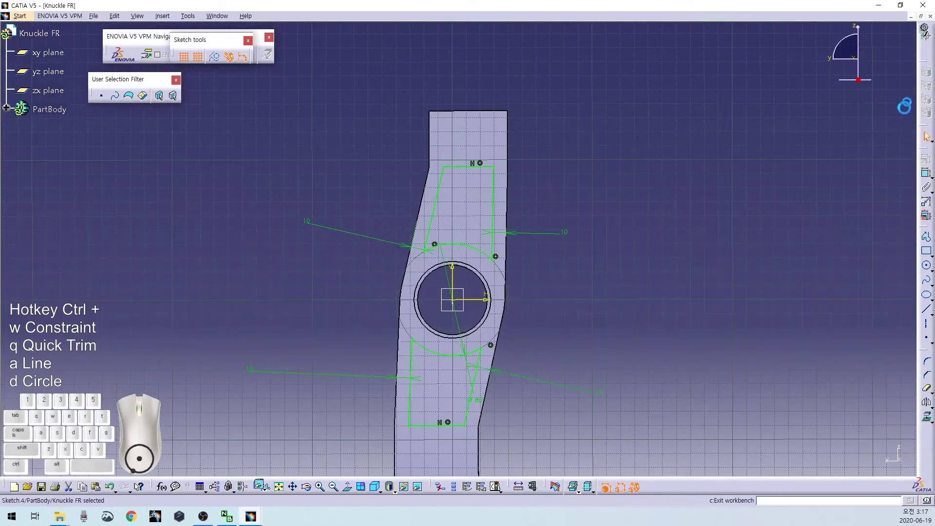
{"action": "left_click", "coordinate": [927, 182]}
{"action": "left_click", "coordinate": [810, 334]}
{"action": "left_click", "coordinate": [816, 358]}
{"action": "left_click", "coordinate": [816, 461]}
{"action": "middle_click_drag", "start_coordinate": [606, 313], "coordinate": [575, 263]}
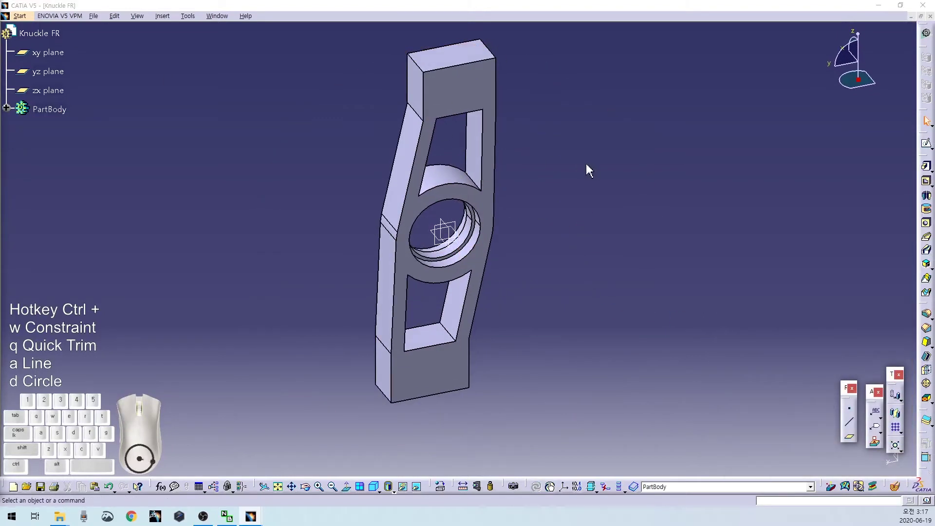
- Start an edge fillet with a 4 mm radius and select inner corner edges of the arm openings, beginning with the upper opening
{"action": "middle_click_drag", "start_coordinate": [622, 236], "coordinate": [526, 278]}
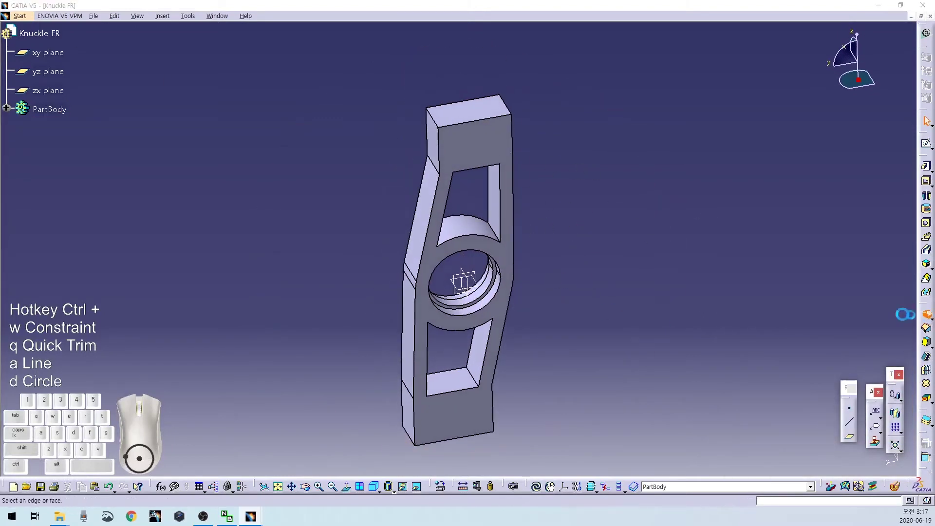
{"action": "left_click", "coordinate": [925, 314]}
{"action": "left_click_drag", "start_coordinate": [805, 363], "coordinate": [723, 359]}
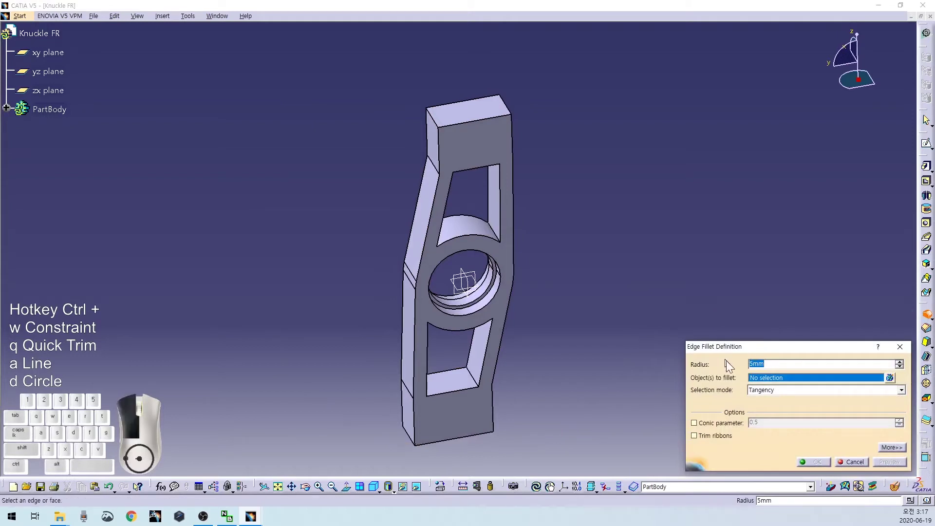
{"action": "left_click_drag", "start_coordinate": [790, 363], "coordinate": [723, 357]}
{"action": "type", "text": "4"}
{"action": "middle_click_drag", "start_coordinate": [603, 239], "coordinate": [569, 209]}
{"action": "left_click", "coordinate": [438, 319]}
{"action": "middle_click_drag", "start_coordinate": [427, 313], "coordinate": [375, 353]}
{"action": "left_click", "coordinate": [504, 160]}
{"action": "left_click", "coordinate": [447, 184]}
{"action": "left_click", "coordinate": [418, 264]}
- Add the remaining inner corner edges of the lower arm opening to the selection and apply the edge fillet
{"action": "middle_click_drag", "start_coordinate": [419, 264], "coordinate": [555, 212]}
{"action": "left_click", "coordinate": [494, 225]}
{"action": "middle_click_drag", "start_coordinate": [493, 226], "coordinate": [555, 282]}
{"action": "middle_click_drag", "start_coordinate": [487, 273], "coordinate": [349, 316]}
{"action": "left_click", "coordinate": [453, 306]}
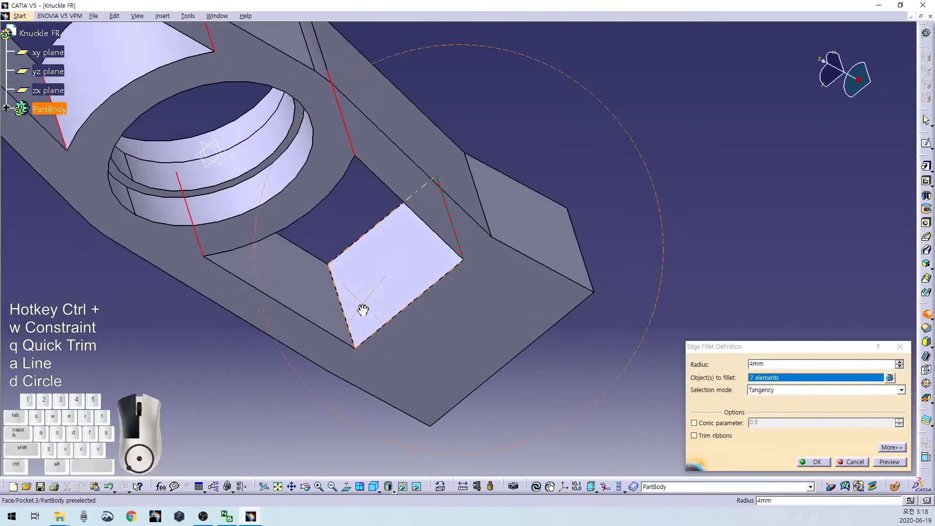
{"action": "left_click", "coordinate": [349, 316]}
{"action": "left_click", "coordinate": [813, 461]}
- Open a sketch on the lower block's narrow side face and draw an oversized rectangle around that face
{"action": "middle_click_drag", "start_coordinate": [813, 461], "coordinate": [484, 416]}
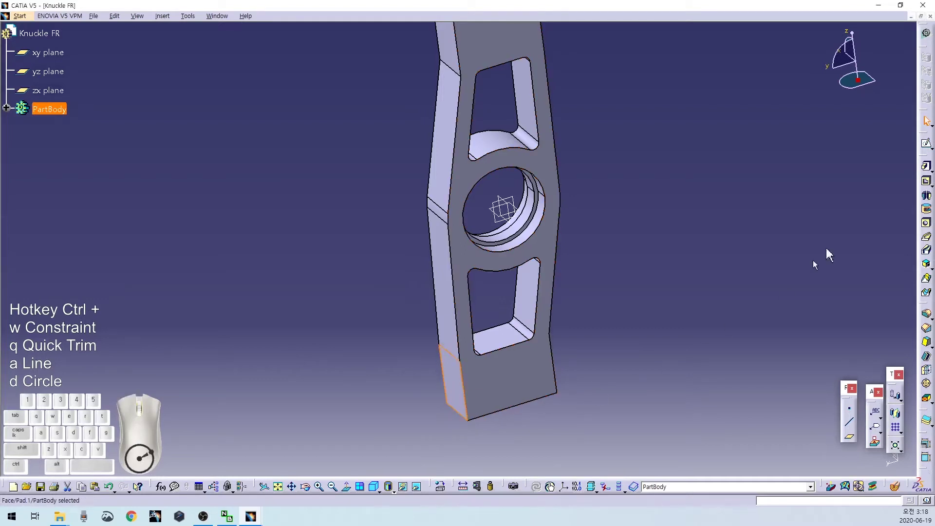
{"action": "left_click", "coordinate": [927, 145]}
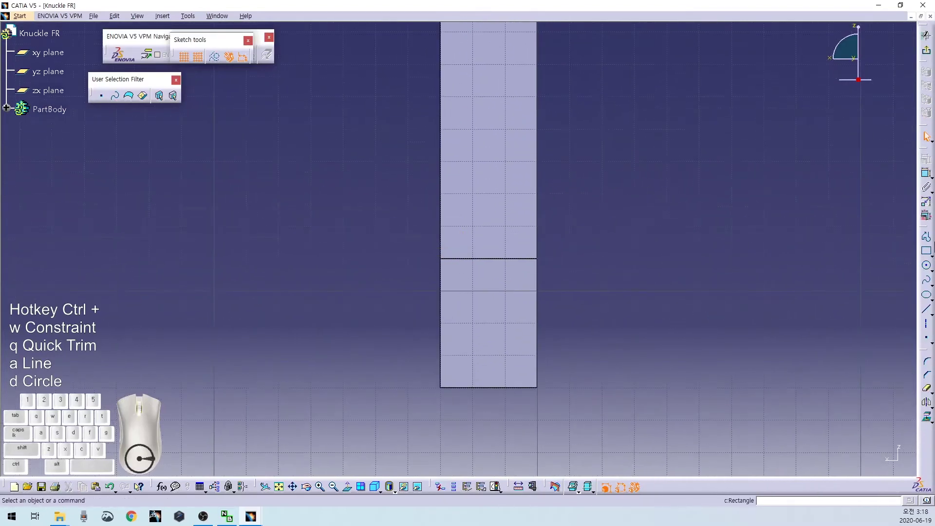
{"action": "left_click", "coordinate": [927, 252]}
{"action": "left_click", "coordinate": [246, 226]}
{"action": "left_click", "coordinate": [699, 419]}
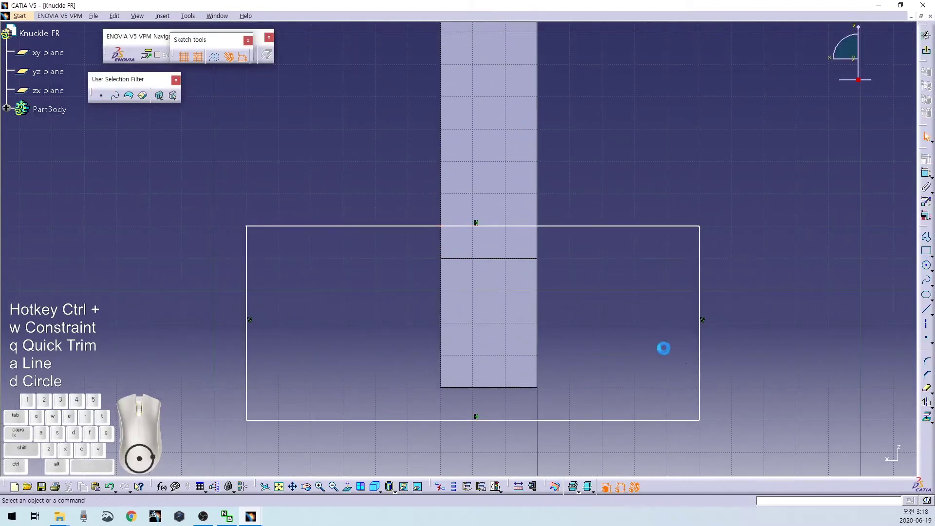
- Make the rectangle's two vertical sides coincident with the left and right edges of the lower block's side face
{"action": "left_click", "coordinate": [699, 376]}
{"action": "left_click", "coordinate": [537, 355], "text": "ctrl"}
{"action": "right_click", "coordinate": [581, 332]}
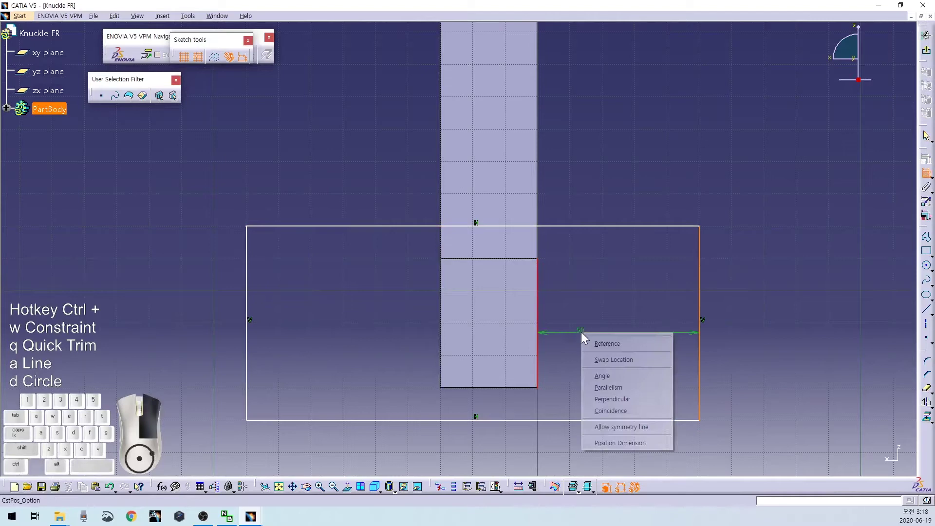
{"action": "left_click", "coordinate": [611, 398]}
{"action": "left_click", "coordinate": [86, 348], "text": "ctrl"}
{"action": "left_click", "coordinate": [443, 347], "text": "ctrl"}
{"action": "right_click", "coordinate": [369, 328]}
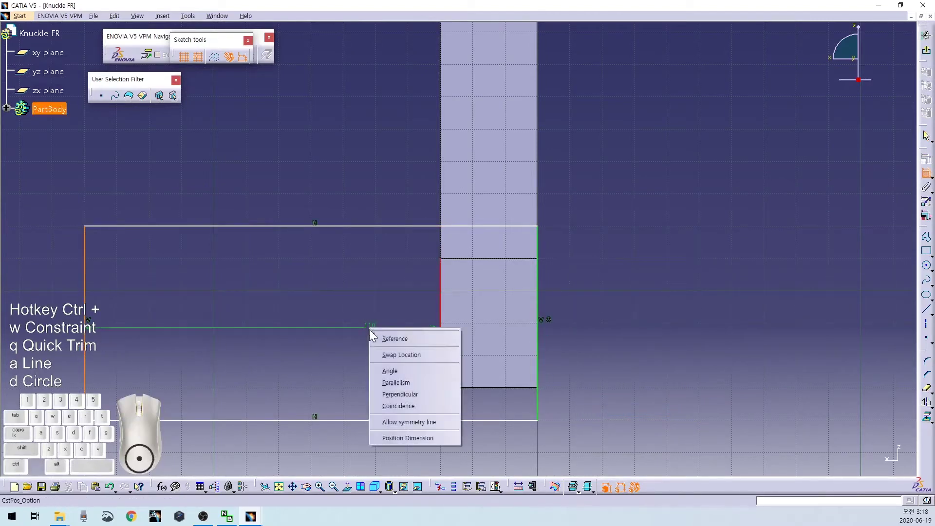
{"action": "left_click", "coordinate": [413, 405]}
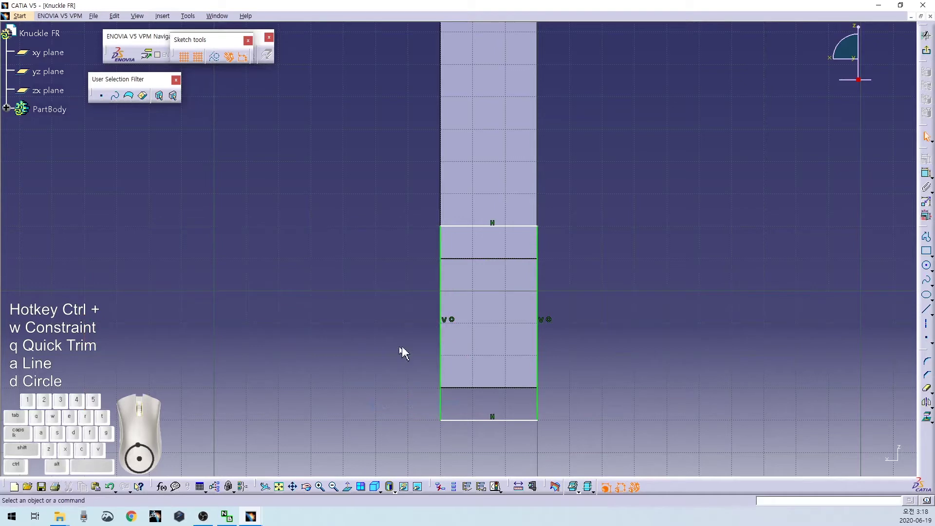
- Make the rectangle's horizontal sides coincident with the lower and upper edges of the block's side face
{"action": "left_click", "coordinate": [484, 422], "text": "ctrl"}
{"action": "left_click", "coordinate": [476, 388], "text": "ctrl"}
{"action": "right_click", "coordinate": [660, 382]}
{"action": "left_click", "coordinate": [688, 461]}
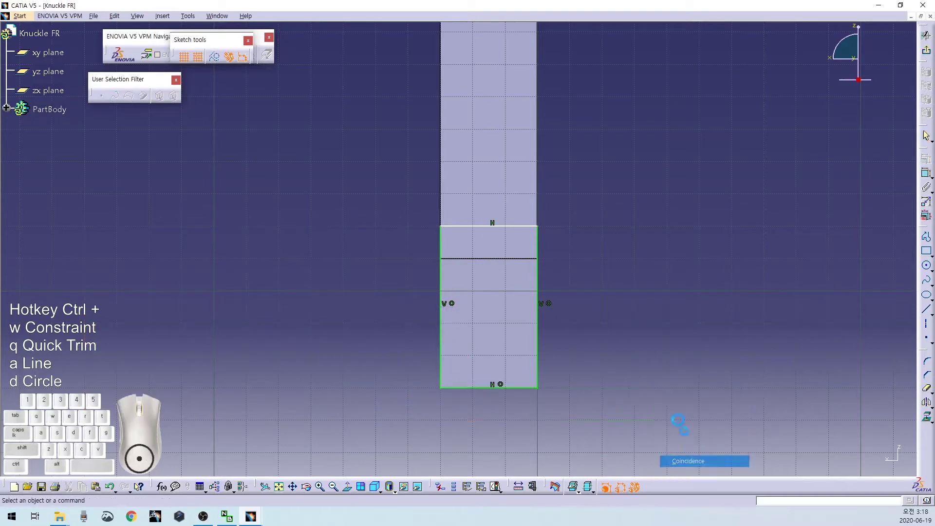
{"action": "left_click", "coordinate": [504, 259], "text": "ctrl"}
{"action": "right_click", "coordinate": [607, 262]}
{"action": "left_click", "coordinate": [642, 344]}
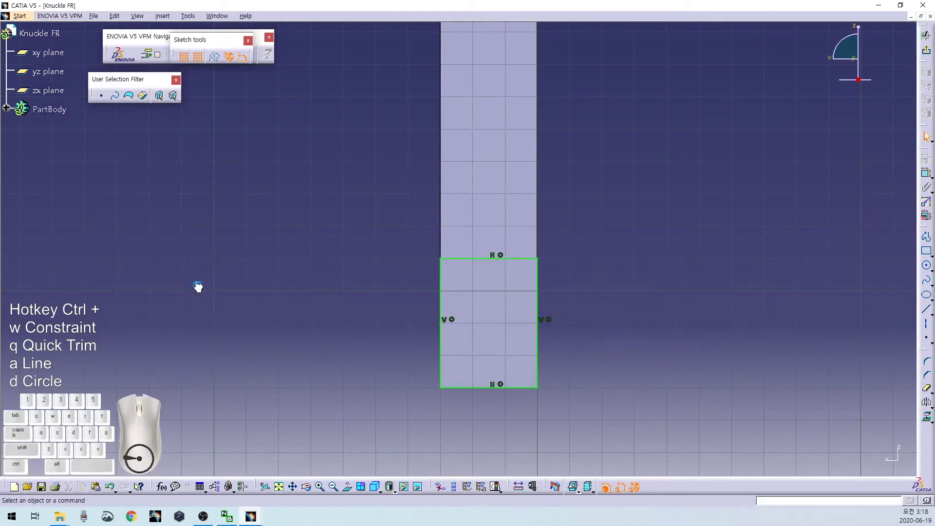
- Leave the sketch and extrude the rectangle outward from the lower block as a 20 mm pad
{"action": "left_click", "coordinate": [925, 35]}
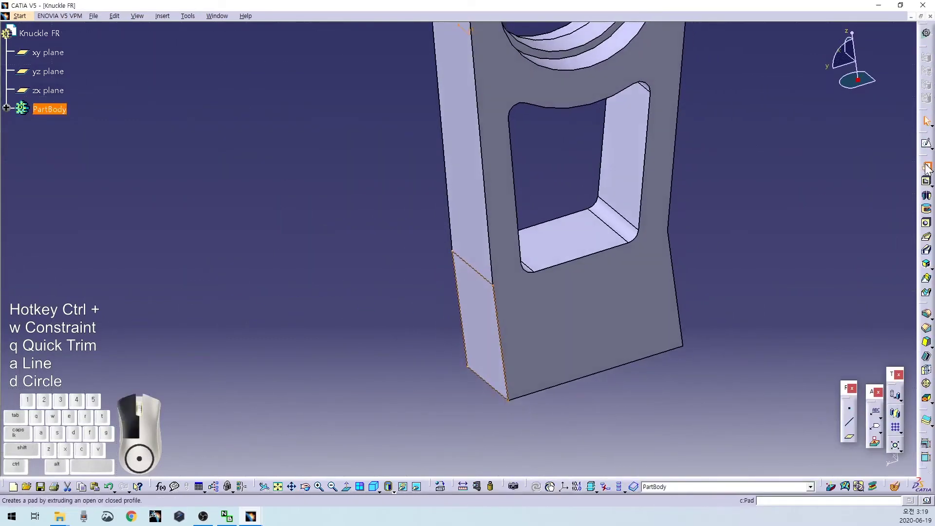
{"action": "left_click", "coordinate": [926, 168]}
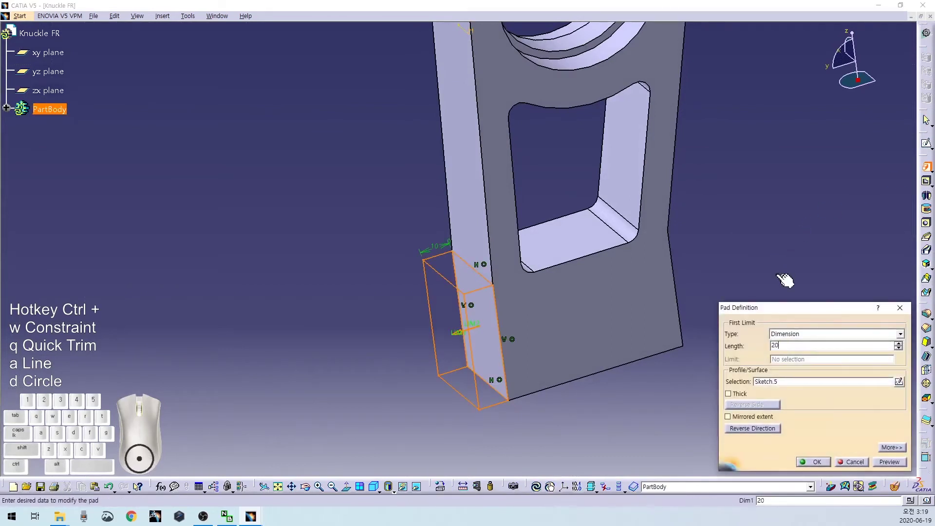
{"action": "type", "text": "20"}
{"action": "key", "text": "Return"}
{"action": "left_click", "coordinate": [758, 273]}
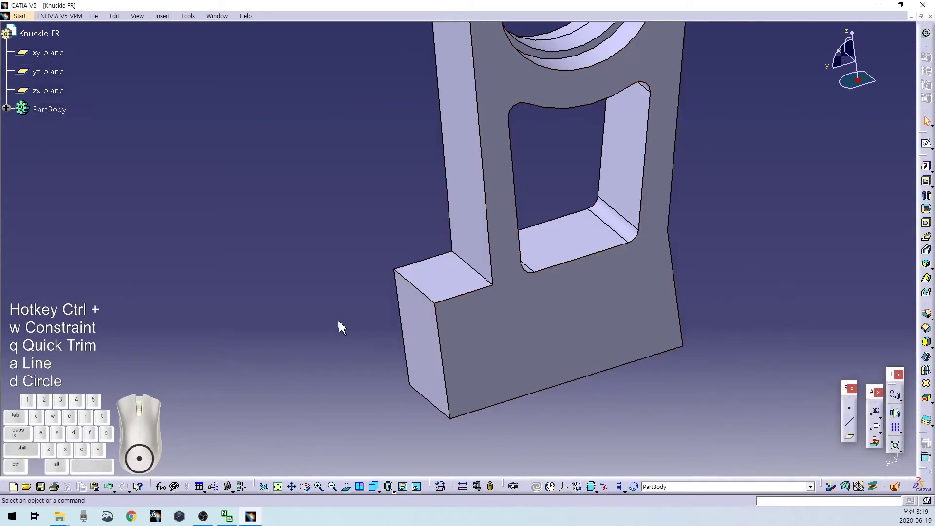
- Open a sketch on the lower block's side face opposite the new pad and draw a rectangle overlapping the face's left edge
{"action": "middle_click_drag", "start_coordinate": [303, 286], "coordinate": [488, 361]}
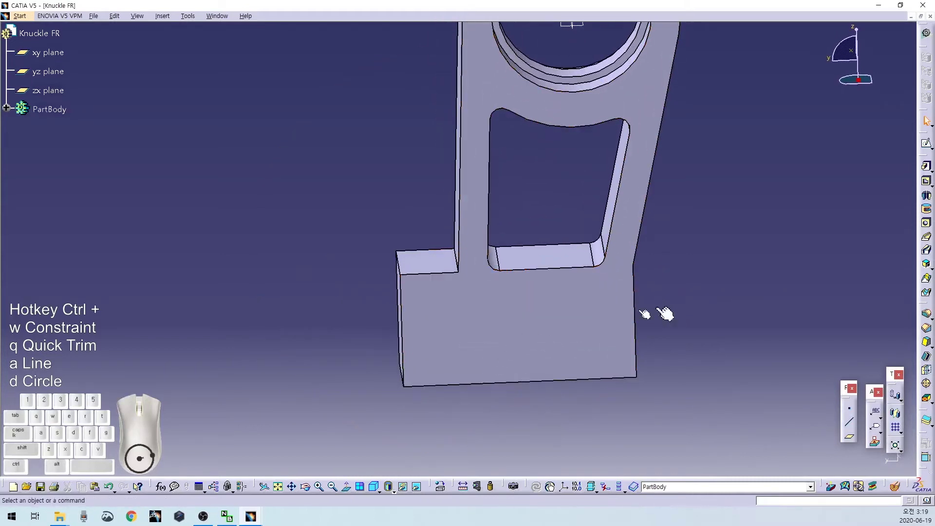
{"action": "middle_click_drag", "start_coordinate": [296, 293], "coordinate": [526, 349]}
{"action": "left_click", "coordinate": [518, 346]}
{"action": "middle_click_drag", "start_coordinate": [665, 267], "coordinate": [390, 338]}
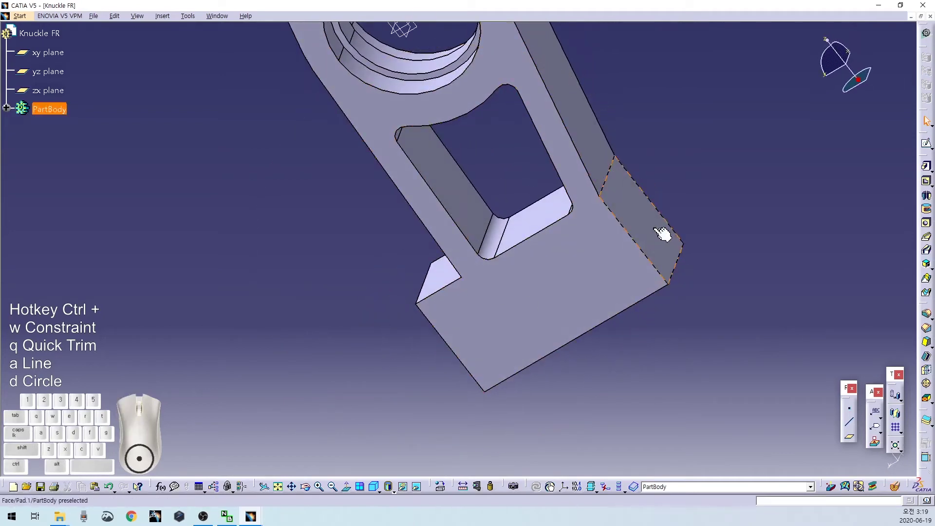
{"action": "left_click", "coordinate": [598, 372]}
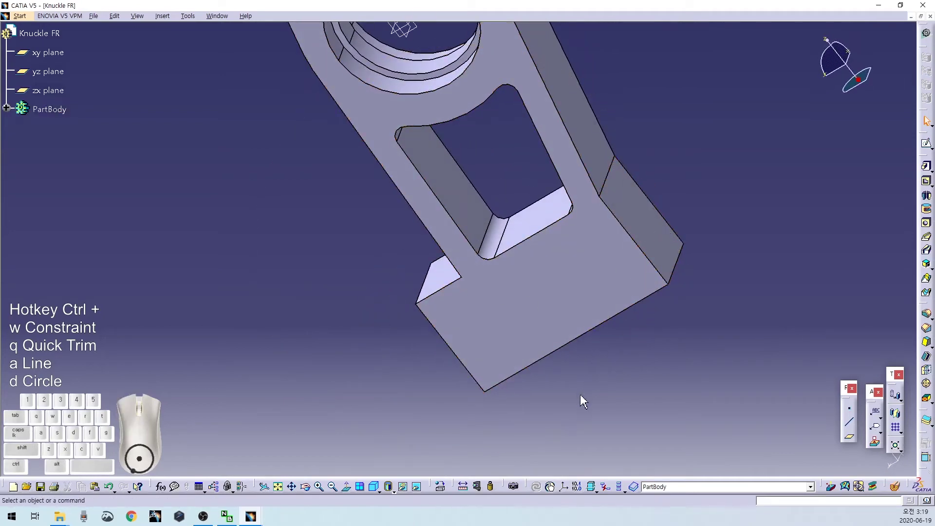
{"action": "left_click", "coordinate": [662, 215]}
{"action": "middle_click_drag", "start_coordinate": [662, 214], "coordinate": [574, 347]}
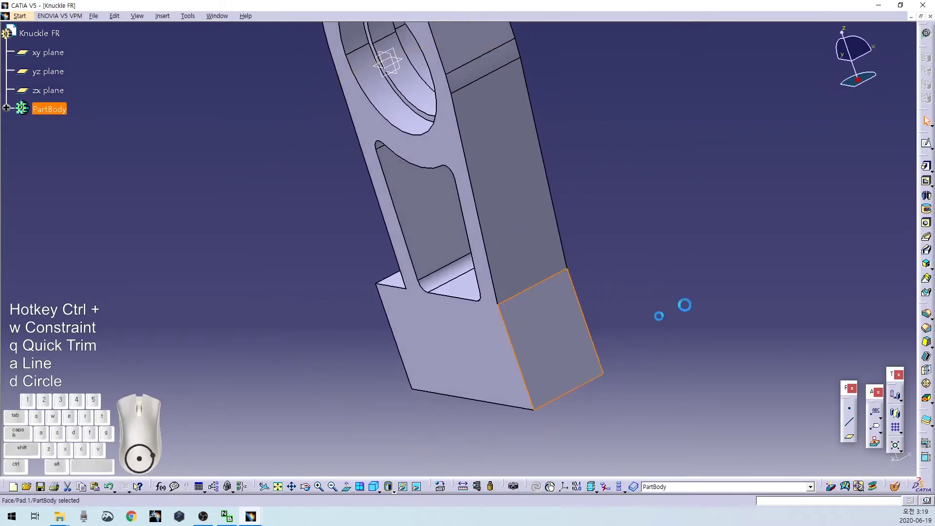
{"action": "left_click", "coordinate": [928, 145]}
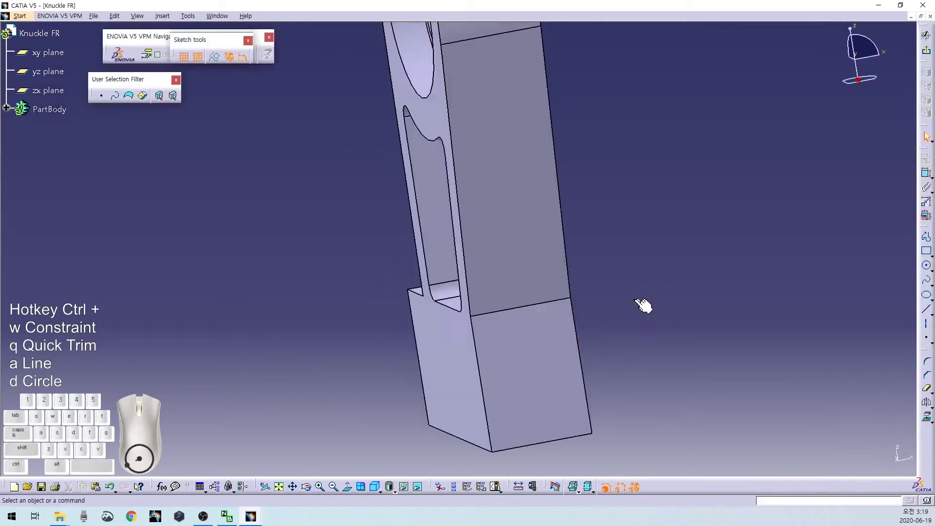
{"action": "middle_click_drag", "start_coordinate": [647, 269], "coordinate": [675, 254]}
{"action": "left_click", "coordinate": [926, 251]}
{"action": "left_click", "coordinate": [374, 283]}
{"action": "left_click", "coordinate": [562, 376]}
- Make the rectangle's left side coincident with the face's left edge and constrain its lower side 7.5 mm above the face's lower edge
{"action": "left_click", "coordinate": [408, 357]}
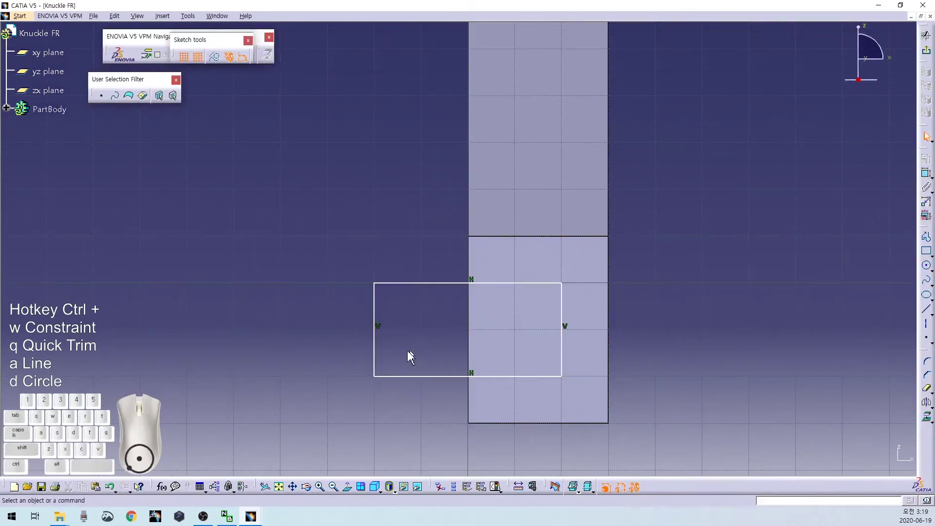
{"action": "right_click", "coordinate": [460, 350]}
{"action": "left_click", "coordinate": [457, 417]}
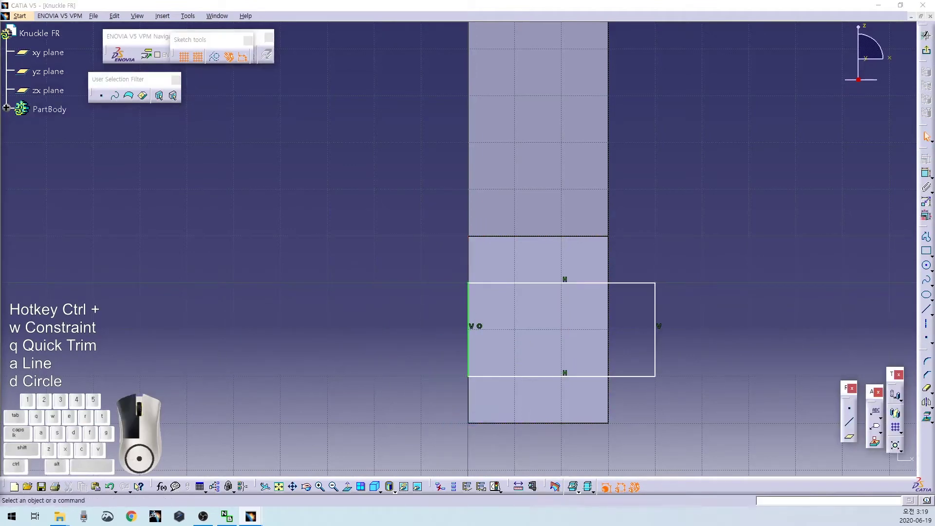
{"action": "left_click", "coordinate": [567, 423], "text": "ctrl"}
{"action": "key", "text": "ctrl+w"}
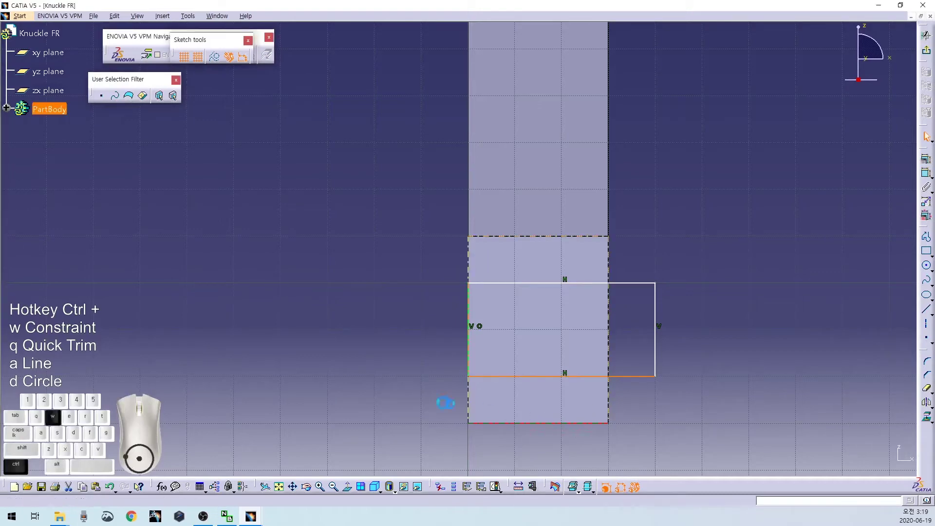
{"action": "double_click", "coordinate": [378, 402]}
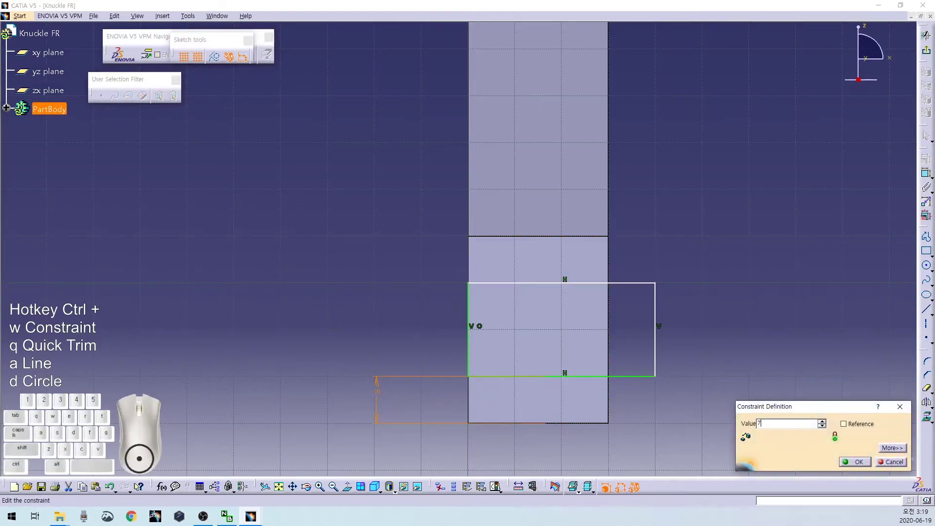
{"action": "key", "text": "Return"}
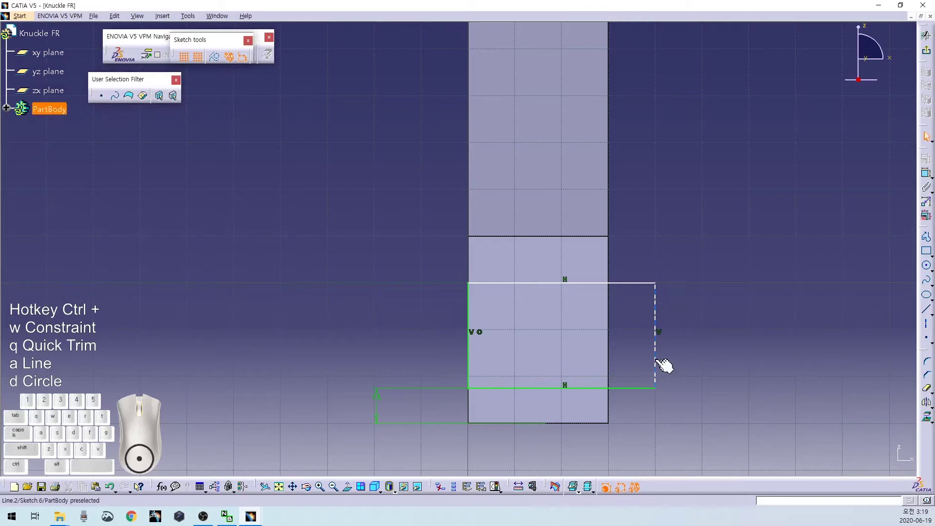
- Move the rectangle's right side inside the face and constrain it 10 mm from the face's right edge
{"action": "left_click_drag", "start_coordinate": [662, 364], "coordinate": [555, 360]}
{"action": "left_click", "coordinate": [609, 361], "text": "ctrl"}
{"action": "key", "text": "ctrl+w"}
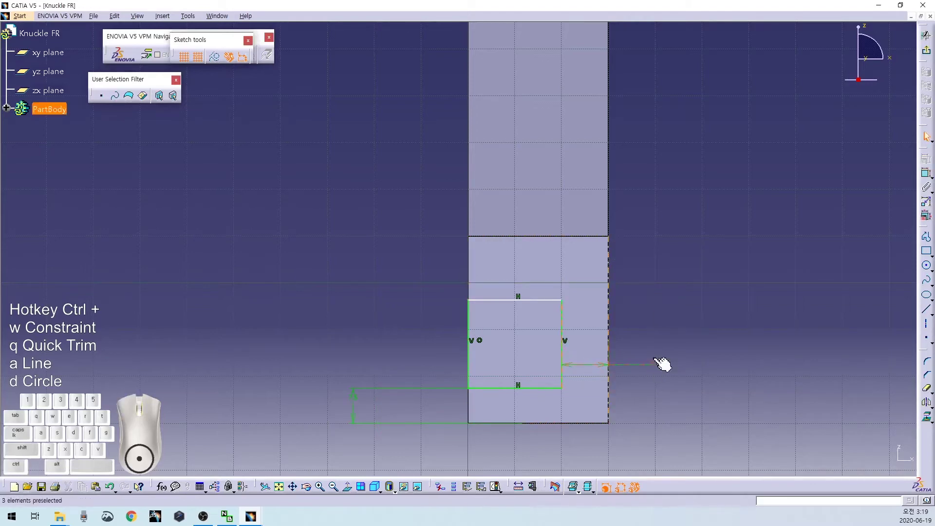
- Constrain the rectangle's upper side to the face's upper edge and set the distance to 7.5 mm
{"action": "left_click", "coordinate": [533, 301]}
{"action": "left_click", "coordinate": [495, 237], "text": "ctrl"}
{"action": "key", "text": "ctrl+w"}
{"action": "left_click", "coordinate": [393, 273]}
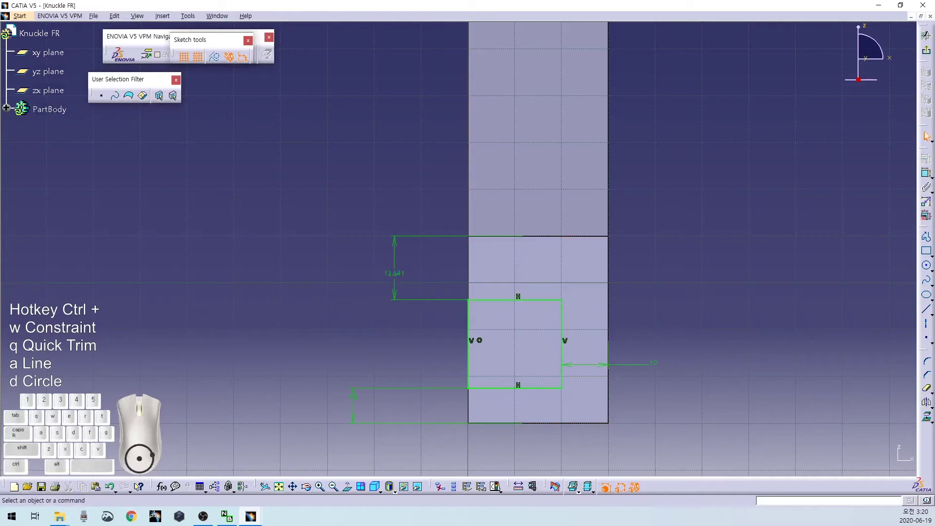
{"action": "left_click", "coordinate": [926, 51]}
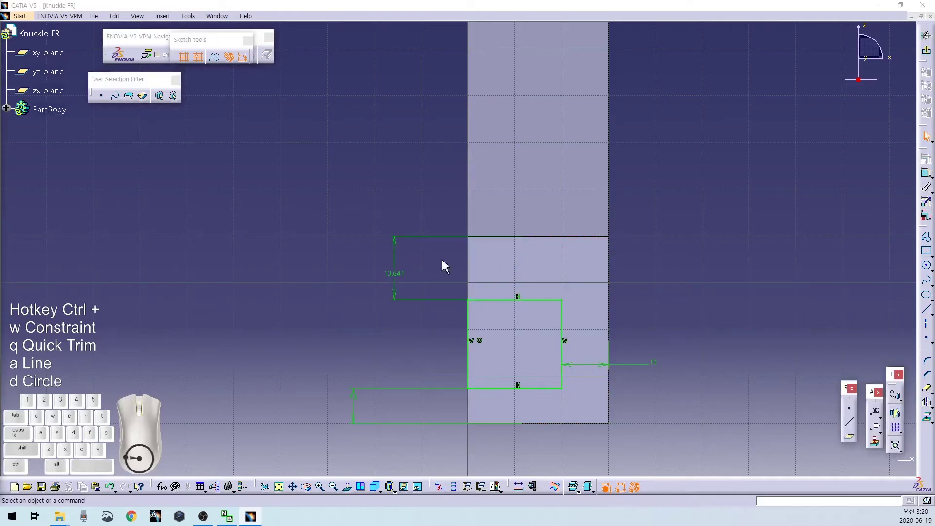
{"action": "double_click", "coordinate": [393, 273]}
{"action": "type", "text": "7.5"}
{"action": "key", "text": "Return"}
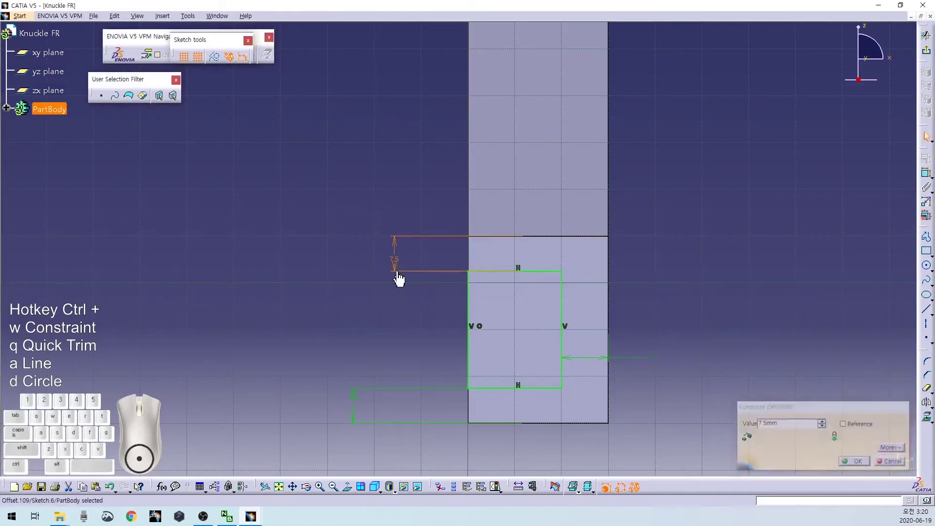
- Leave the sketch and cut the rectangle through the lower block with a Pocket using the Up to next limit
{"action": "left_click", "coordinate": [925, 51]}
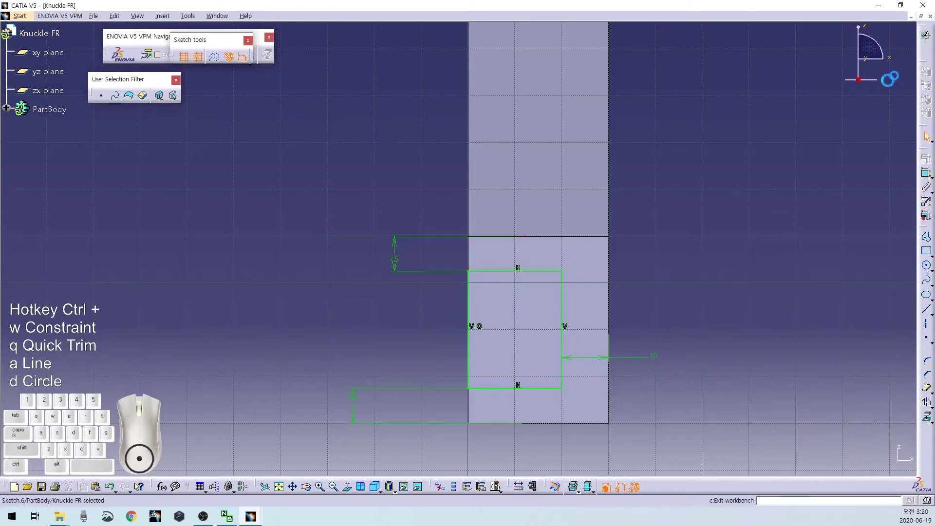
{"action": "left_click", "coordinate": [926, 182]}
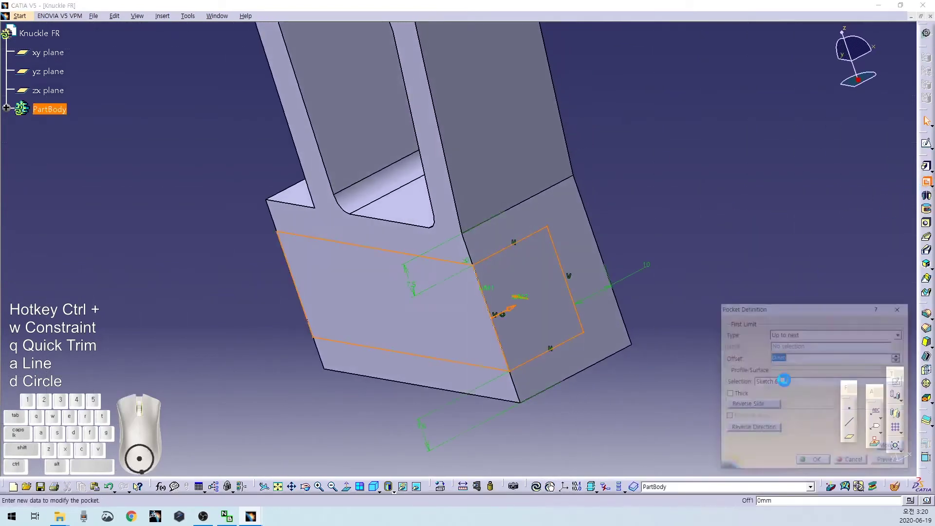
{"action": "left_click", "coordinate": [805, 464]}
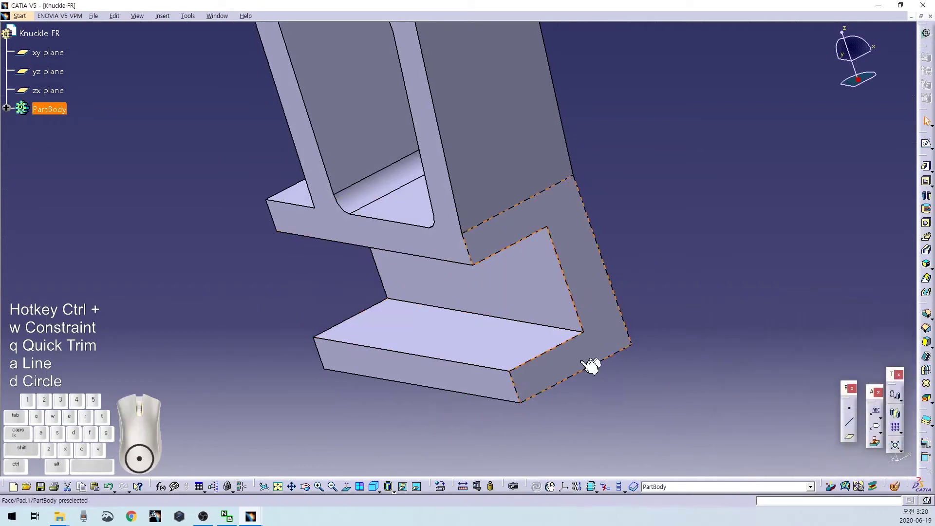
{"action": "middle_click_drag", "start_coordinate": [223, 273], "coordinate": [534, 371]}
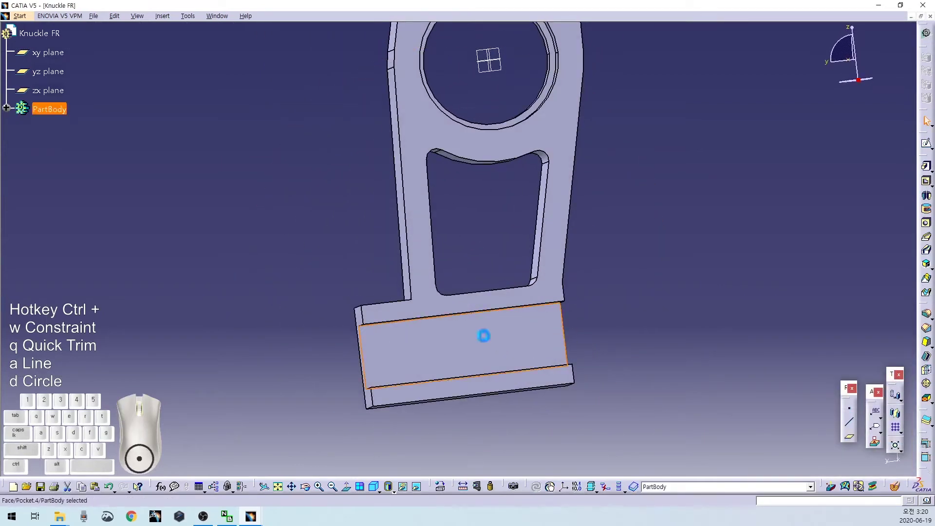
{"action": "left_click", "coordinate": [926, 144]}
{"action": "mouse_move", "coordinate": [487, 292]}
{"action": "middle_mouse_down"}
{"action": "mouse_move", "coordinate": [511, 323]}
{"action": "mouse_move", "coordinate": [509, 349]}
{"action": "middle_mouse_up"}
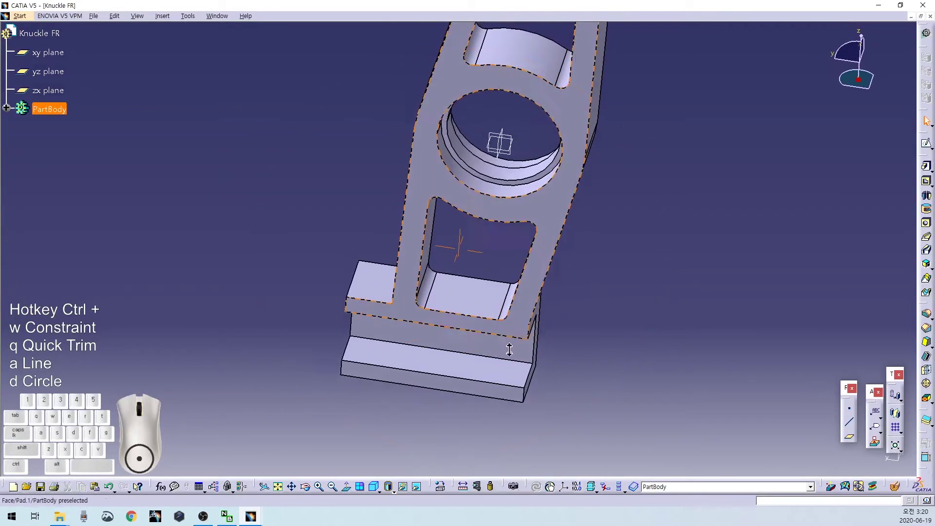
{"action": "left_click", "coordinate": [509, 349]}
{"action": "mouse_move", "coordinate": [580, 236]}
{"action": "middle_mouse_down"}
{"action": "mouse_move", "coordinate": [587, 280]}
{"action": "mouse_move", "coordinate": [655, 239]}
{"action": "mouse_move", "coordinate": [631, 234]}
{"action": "middle_mouse_up"}
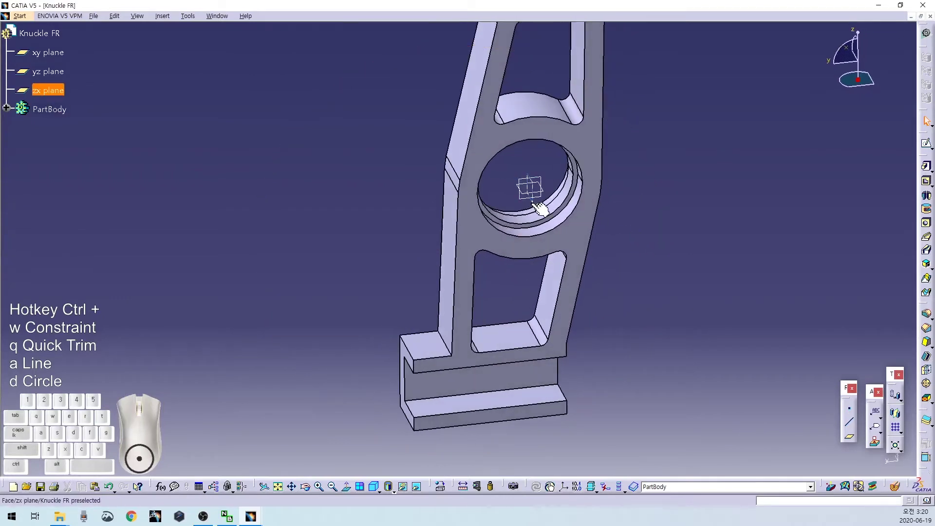
- Start a sketch on the yz plane and place a point inside the lower mounting block
{"action": "left_click", "coordinate": [533, 199]}
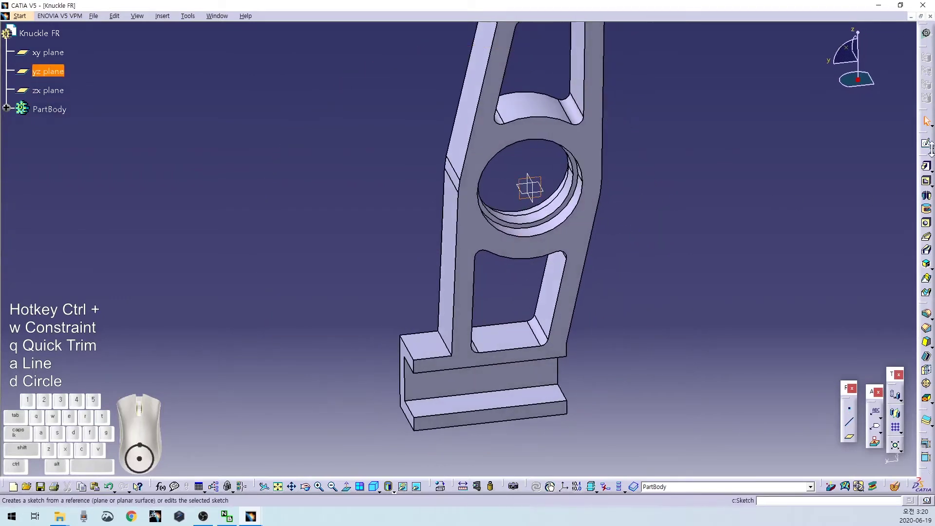
{"action": "left_click", "coordinate": [927, 145]}
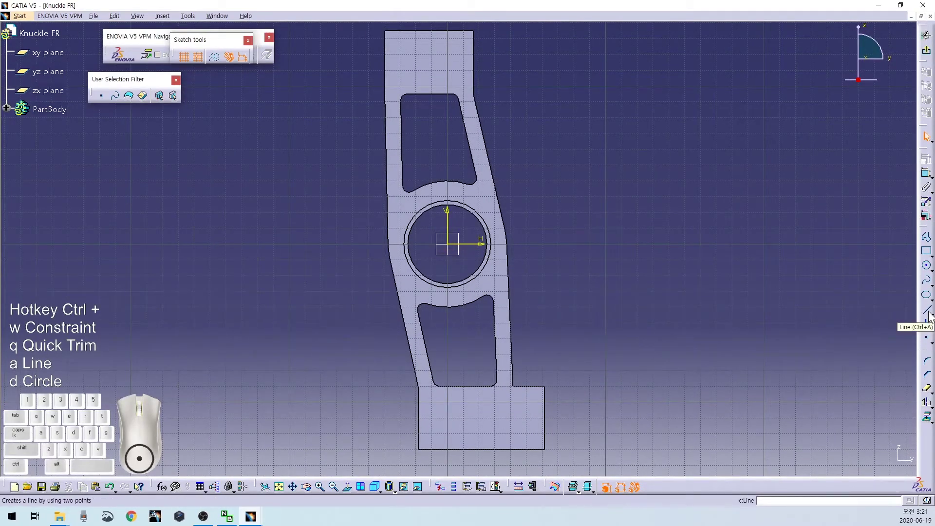
{"action": "left_click", "coordinate": [926, 343]}
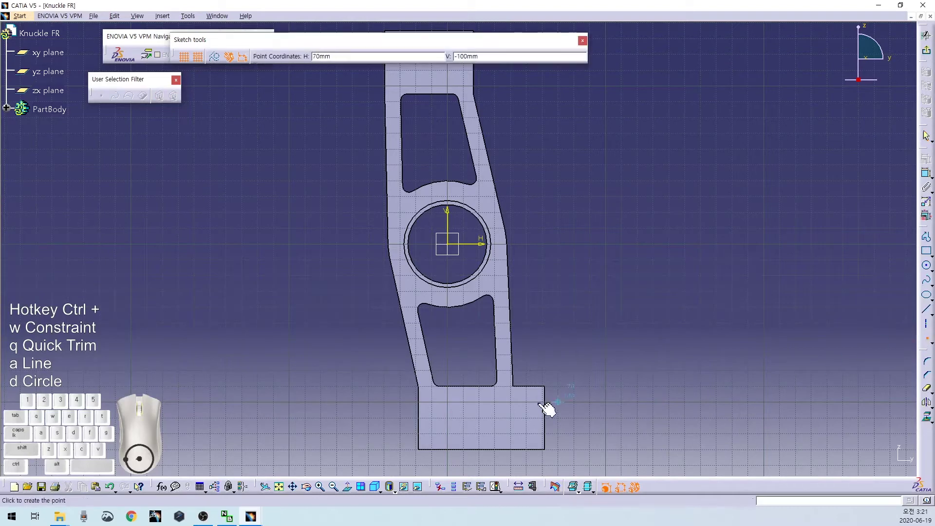
{"action": "left_click", "coordinate": [479, 418]}
- Draw a slanted line across the knuckle through the bore and constrain it coincident with the sketch origin
{"action": "left_click", "coordinate": [925, 313]}
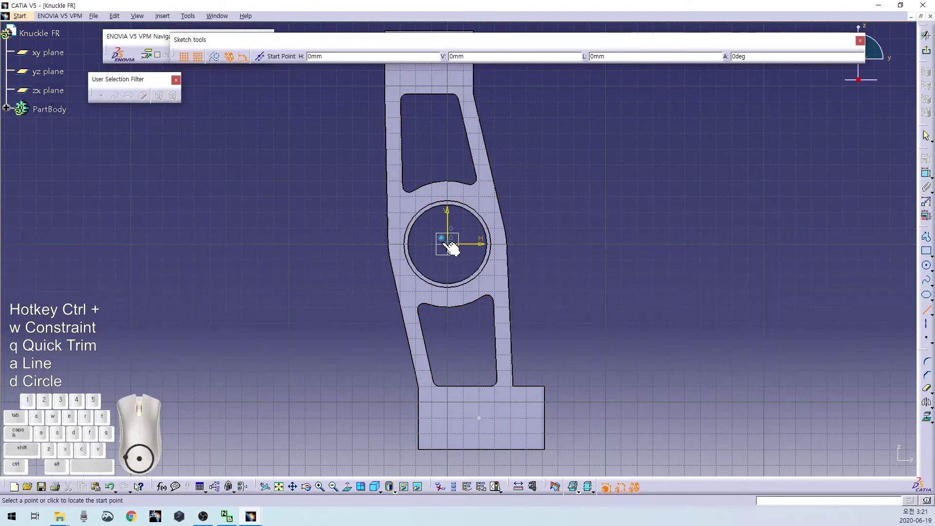
{"action": "left_click", "coordinate": [416, 101]}
{"action": "left_click", "coordinate": [606, 418]}
{"action": "key", "text": "ctrl+w"}
{"action": "left_click", "coordinate": [452, 241]}
{"action": "right_click", "coordinate": [541, 216]}
{"action": "left_click", "coordinate": [577, 268]}
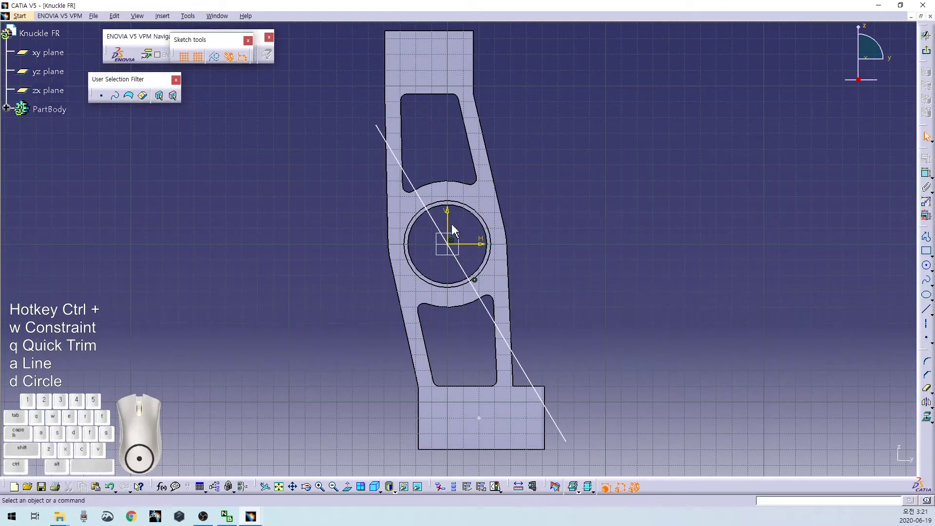
- Constrain the angle between the line and the vertical axis to 6 degrees
{"action": "left_click", "coordinate": [436, 222], "text": "ctrl"}
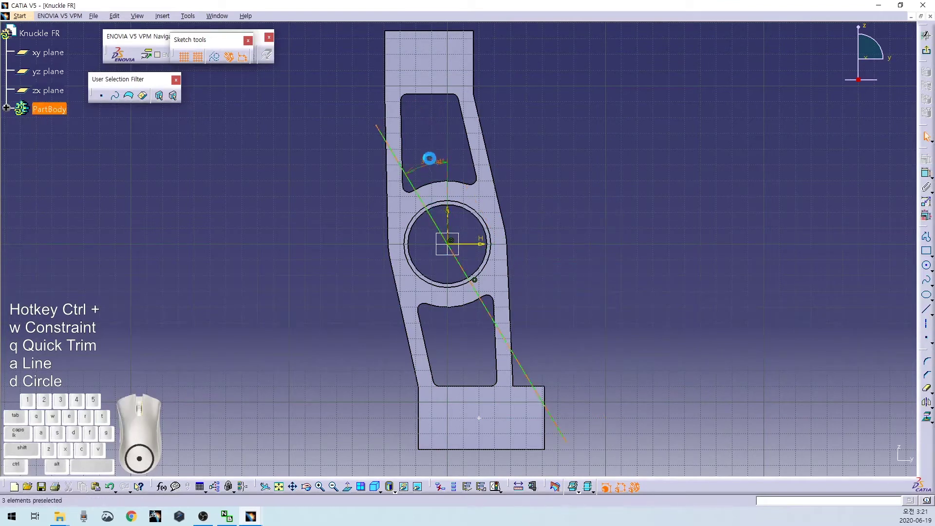
{"action": "double_click", "coordinate": [430, 159]}
{"action": "type", "text": "6"}
{"action": "key", "text": "Return"}
{"action": "middle_click_drag", "start_coordinate": [610, 263], "coordinate": [598, 158]}
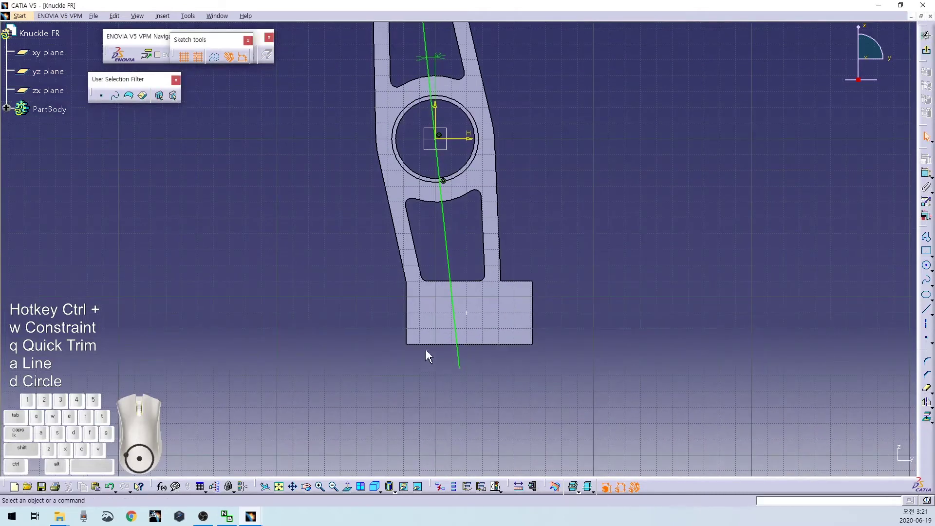
- Constrain the line's lower endpoint 110 mm below the horizontal axis
{"action": "left_click", "coordinate": [465, 140], "text": "ctrl"}
{"action": "key", "text": "ctrl+w"}
{"action": "left_click", "coordinate": [553, 193]}
{"action": "double_click", "coordinate": [552, 190]}
{"action": "type", "text": "110"}
{"action": "key", "text": "Return"}
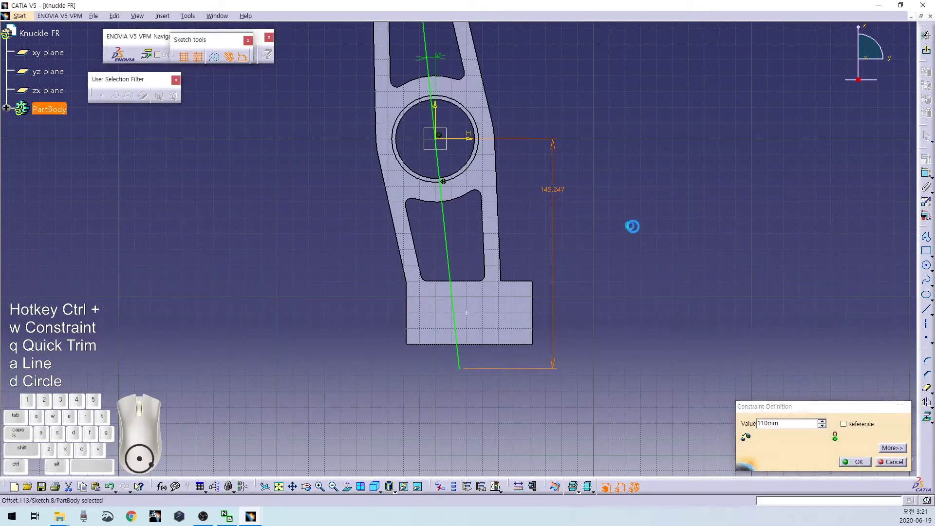
- Convert the line to a construction element and constrain its upper endpoint 110 mm above the horizontal axis
{"action": "middle_click_drag", "start_coordinate": [431, 48], "coordinate": [462, 217]}
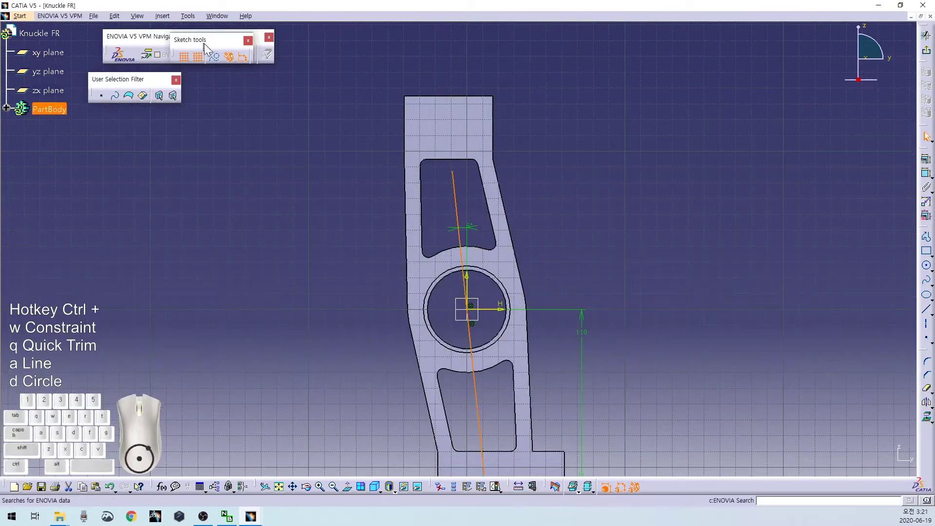
{"action": "left_click", "coordinate": [359, 302]}
{"action": "middle_click_drag", "start_coordinate": [359, 303], "coordinate": [345, 205]}
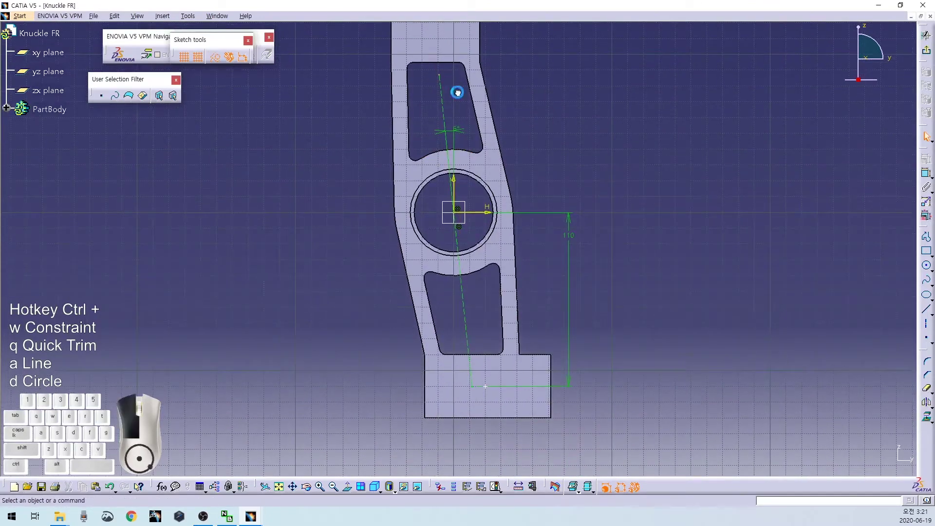
{"action": "left_click", "coordinate": [485, 223], "text": "ctrl"}
{"action": "left_click", "coordinate": [563, 161]}
{"action": "double_click", "coordinate": [565, 165]}
{"action": "type", "text": "110"}
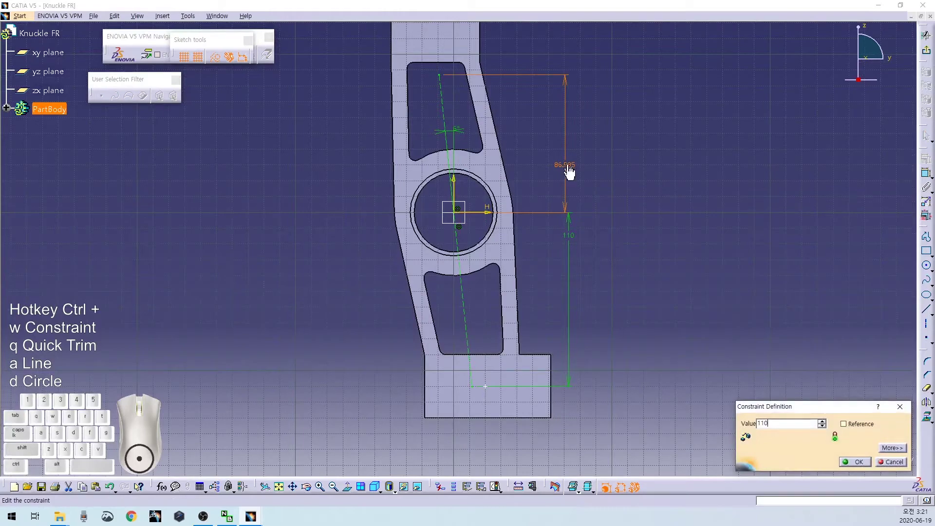
{"action": "key", "text": "Return"}
- Make the point in the lower block coincident with the construction line's lower endpoint
{"action": "middle_click_drag", "start_coordinate": [664, 357], "coordinate": [674, 234]}
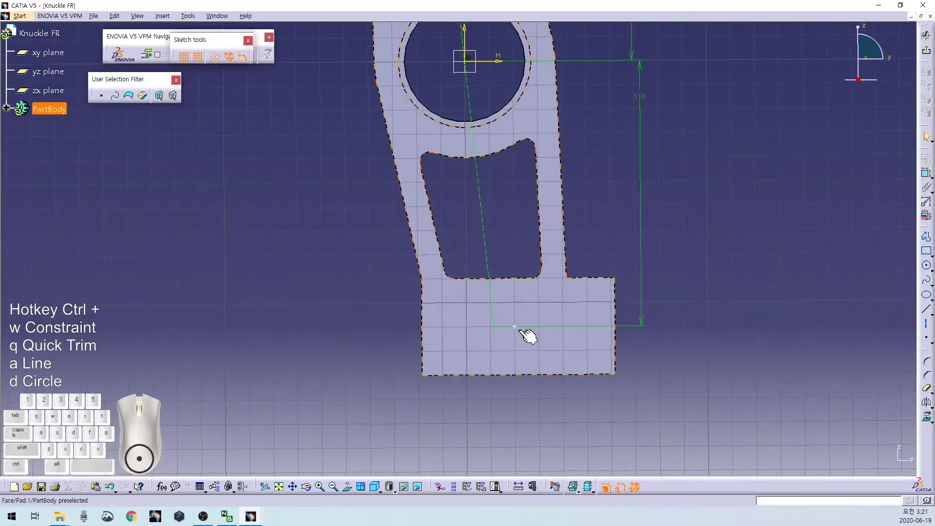
{"action": "right_click", "coordinate": [515, 283]}
{"action": "left_click", "coordinate": [524, 303]}
- Place a second point beside the upper block and make it coincident with the construction line's upper endpoint
{"action": "mouse_move", "coordinate": [703, 167]}
{"action": "middle_mouse_down"}
{"action": "mouse_move", "coordinate": [715, 286]}
{"action": "mouse_move", "coordinate": [706, 336]}
{"action": "middle_mouse_up"}
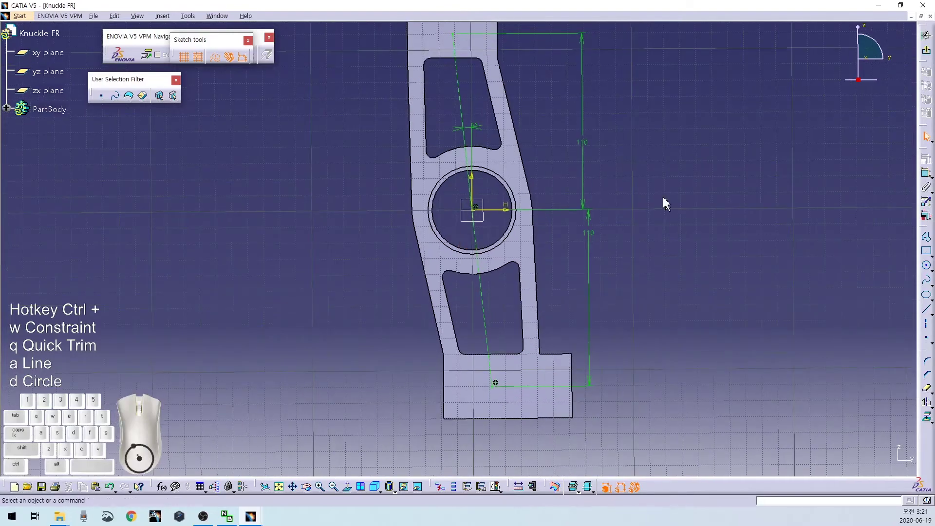
{"action": "middle_click_drag", "start_coordinate": [636, 113], "coordinate": [661, 256]}
{"action": "middle_click_drag", "start_coordinate": [551, 219], "coordinate": [579, 239]}
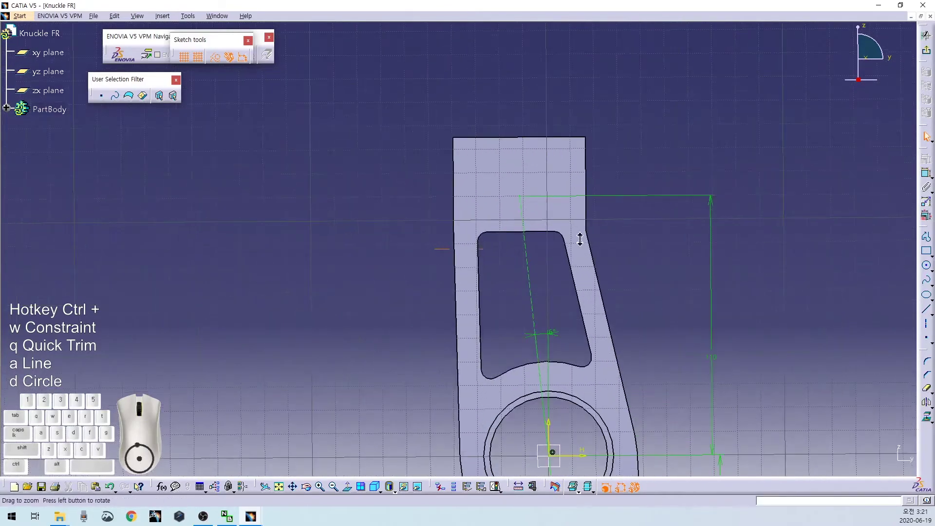
{"action": "left_click", "coordinate": [640, 124]}
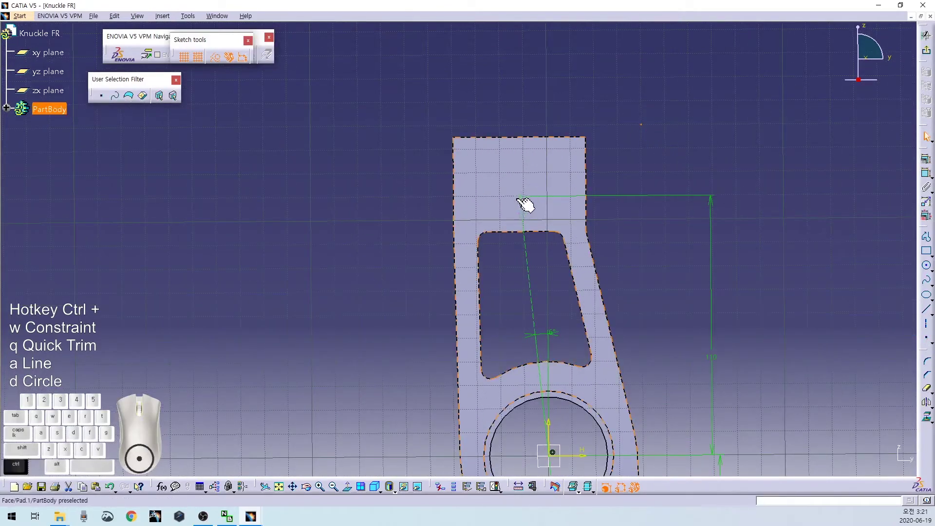
{"action": "right_click", "coordinate": [516, 91]}
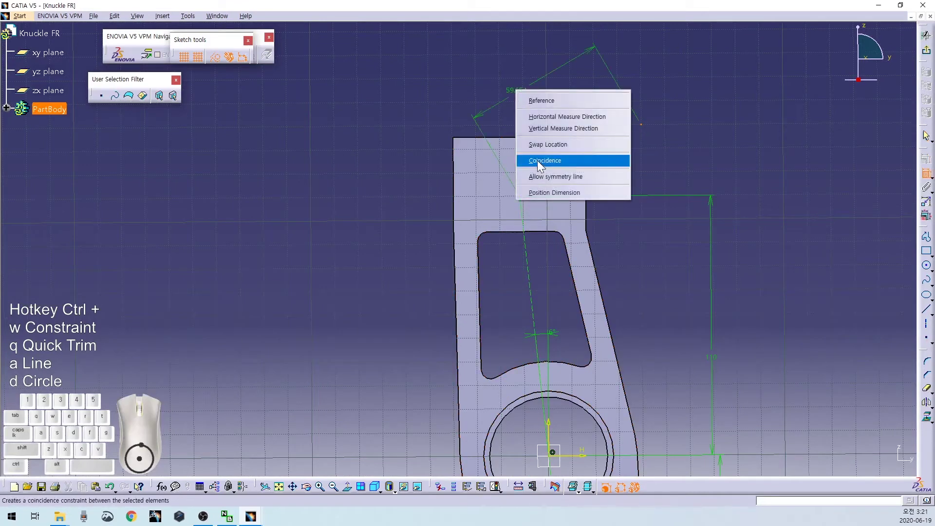
{"action": "left_click", "coordinate": [537, 162]}
- Leave the sketch, reopen it to place another point at the construction line's upper end, and return to the part
{"action": "left_click", "coordinate": [924, 58]}
{"action": "mouse_move", "coordinate": [615, 257]}
{"action": "middle_mouse_down"}
{"action": "mouse_move", "coordinate": [563, 274]}
{"action": "mouse_move", "coordinate": [526, 213]}
{"action": "middle_mouse_up"}
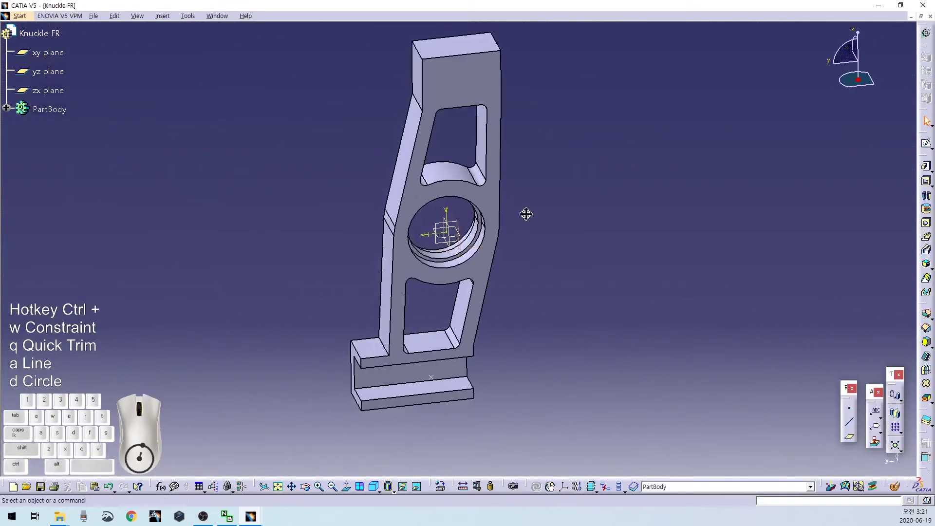
{"action": "double_click", "coordinate": [432, 379]}
{"action": "mouse_move", "coordinate": [663, 140]}
{"action": "middle_mouse_down"}
{"action": "mouse_move", "coordinate": [661, 291]}
{"action": "mouse_move", "coordinate": [677, 226]}
{"action": "middle_mouse_up"}
{"action": "left_click", "coordinate": [926, 337]}
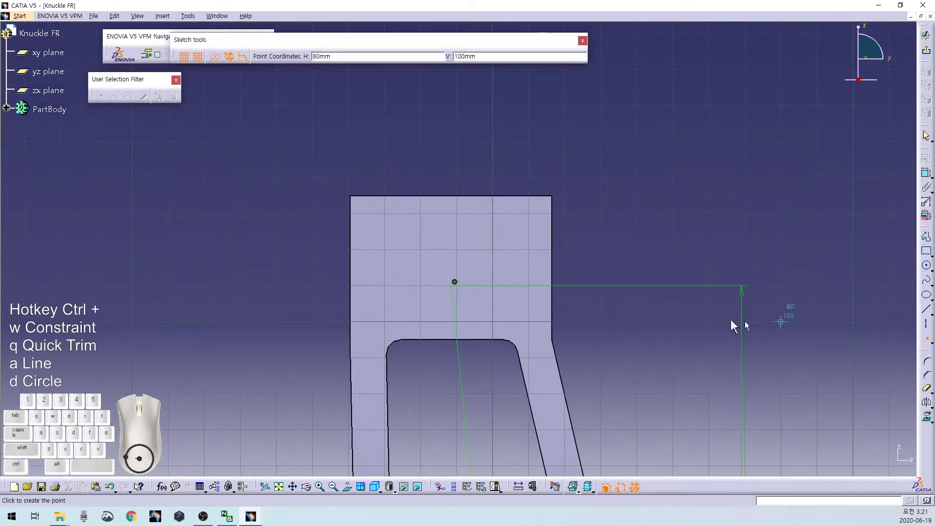
{"action": "left_click", "coordinate": [455, 282]}
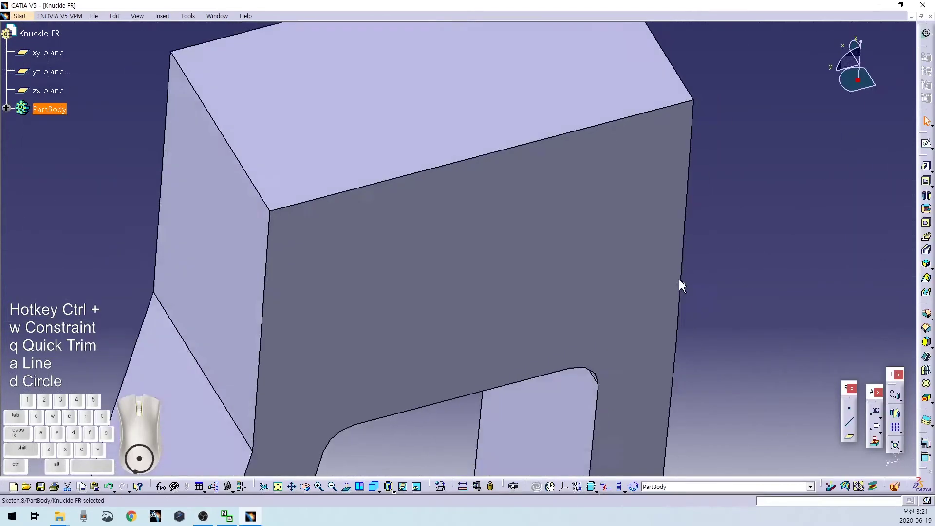
{"action": "left_click", "coordinate": [648, 288]}
{"action": "middle_click_drag", "start_coordinate": [648, 288], "coordinate": [616, 359]}
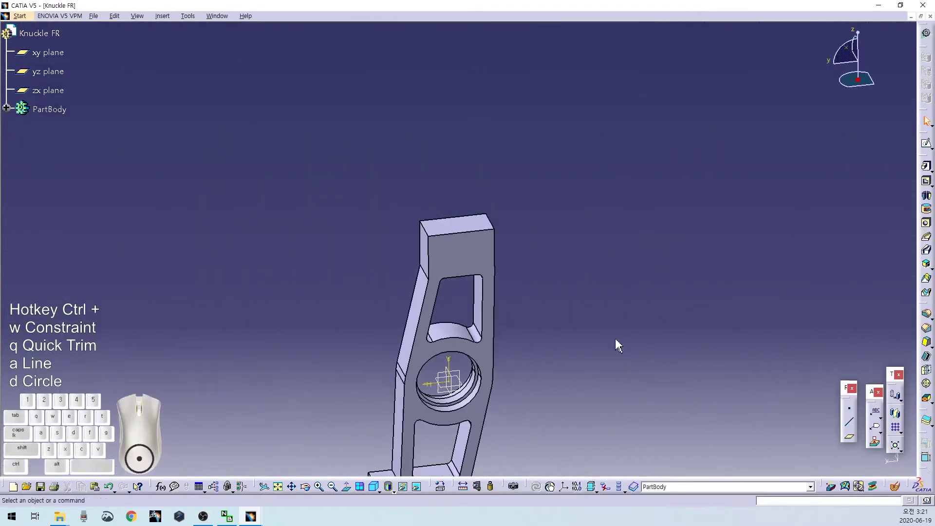
{"action": "middle_click_drag", "start_coordinate": [641, 239], "coordinate": [664, 120]}
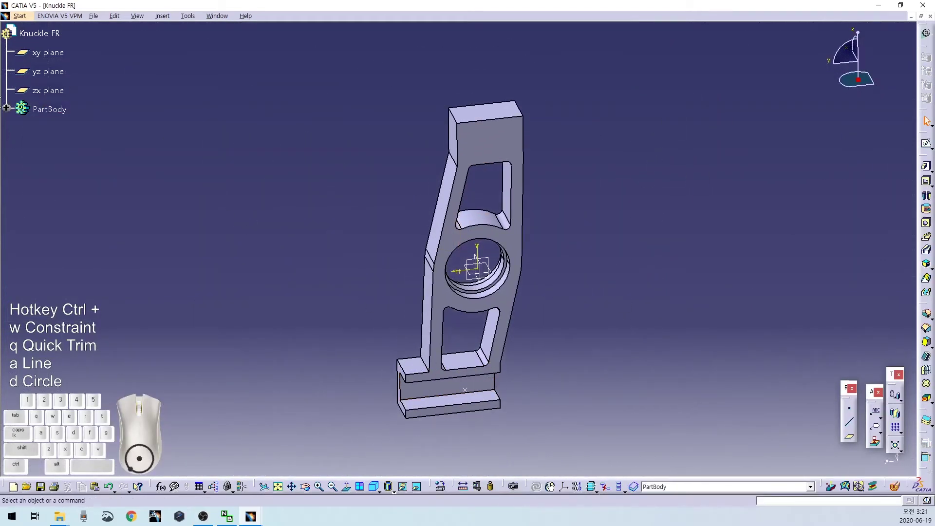
- Expand PartBody in the specification tree and reopen Sketch.8 for editing
{"action": "left_click", "coordinate": [6, 108]}
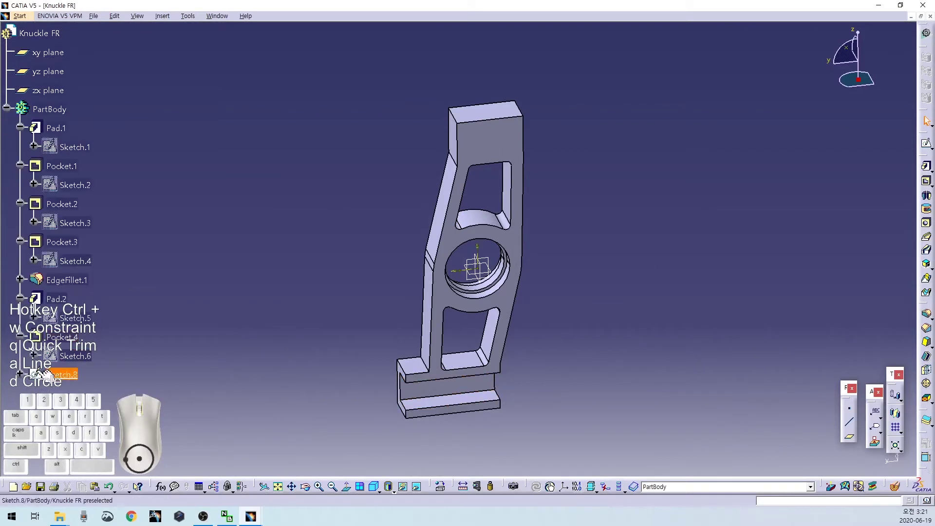
{"action": "left_click", "coordinate": [19, 374]}
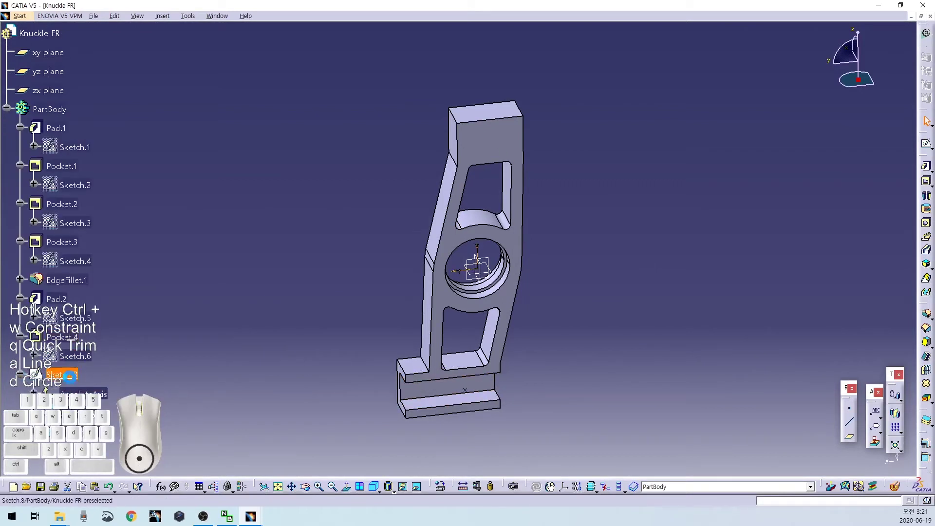
{"action": "double_click", "coordinate": [61, 374]}
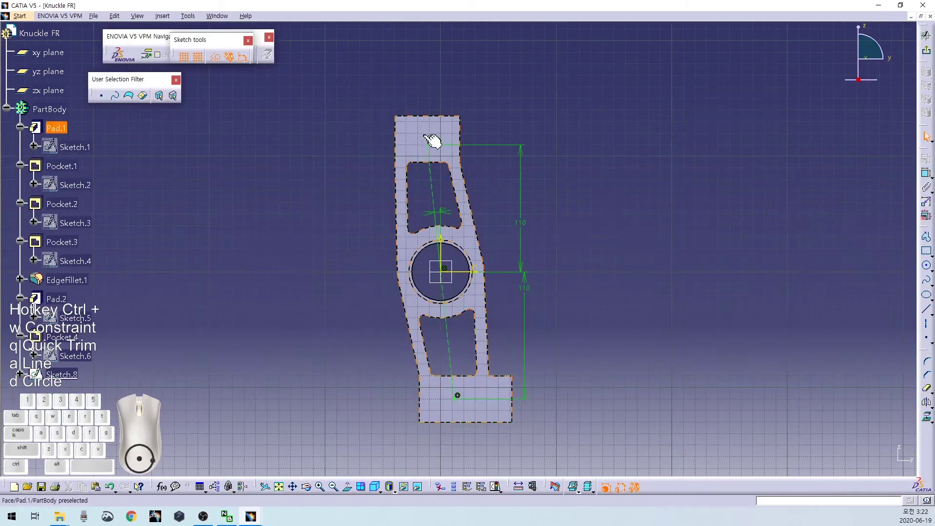
- Try to delete the element at the construction line's upper end, and undo the deletion
{"action": "left_click", "coordinate": [423, 143]}
{"action": "key", "text": "ctrl+x"}
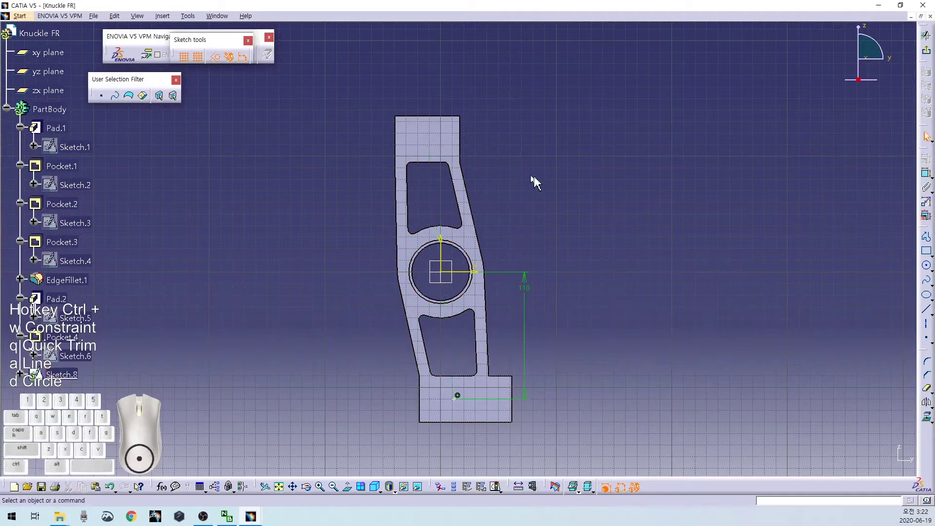
{"action": "key", "text": "ctrl+z"}
{"action": "left_click", "coordinate": [581, 210]}
{"action": "mouse_move", "coordinate": [578, 197]}
{"action": "middle_mouse_down"}
{"action": "mouse_move", "coordinate": [623, 252]}
{"action": "mouse_move", "coordinate": [611, 216]}
{"action": "middle_mouse_up"}
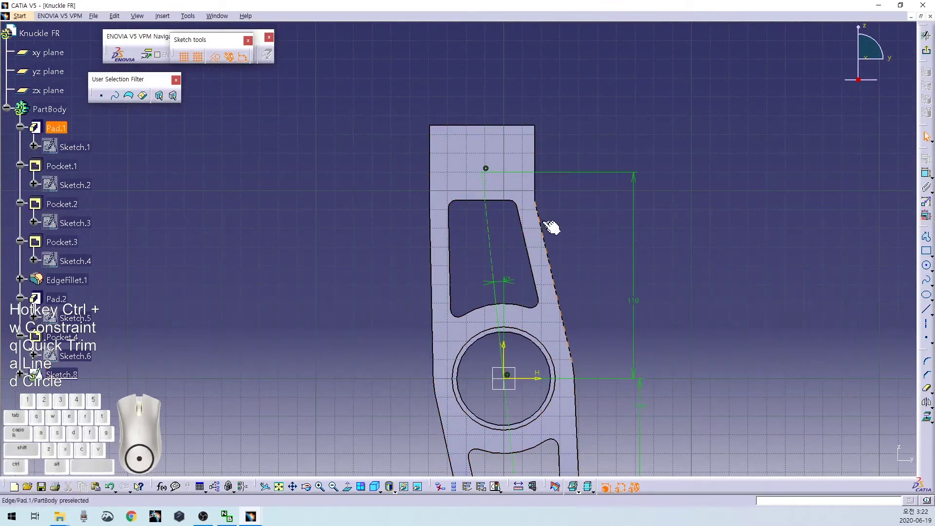
- Delete the point at the construction line's upper endpoint, place a new point there and leave the sketch
{"action": "left_click", "coordinate": [484, 170]}
{"action": "key", "text": "ctrl+x"}
{"action": "left_click", "coordinate": [586, 226]}
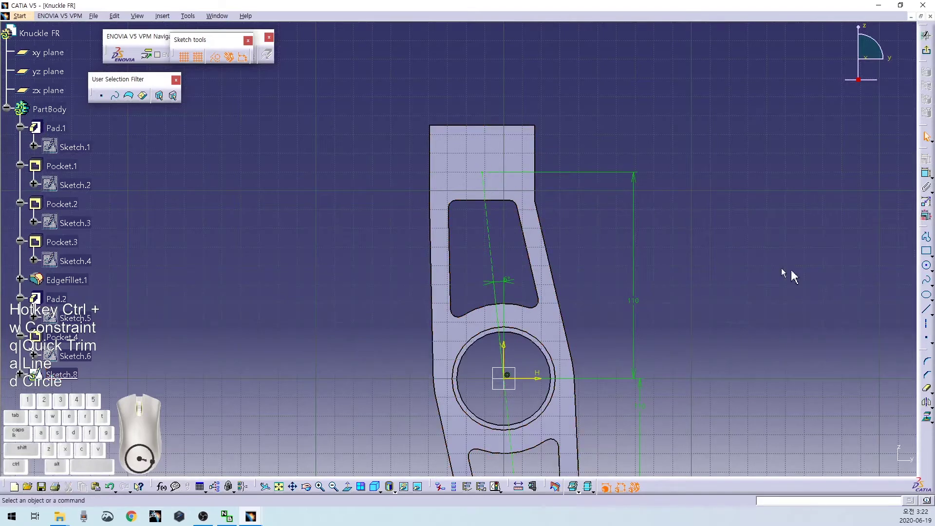
{"action": "left_click", "coordinate": [928, 341]}
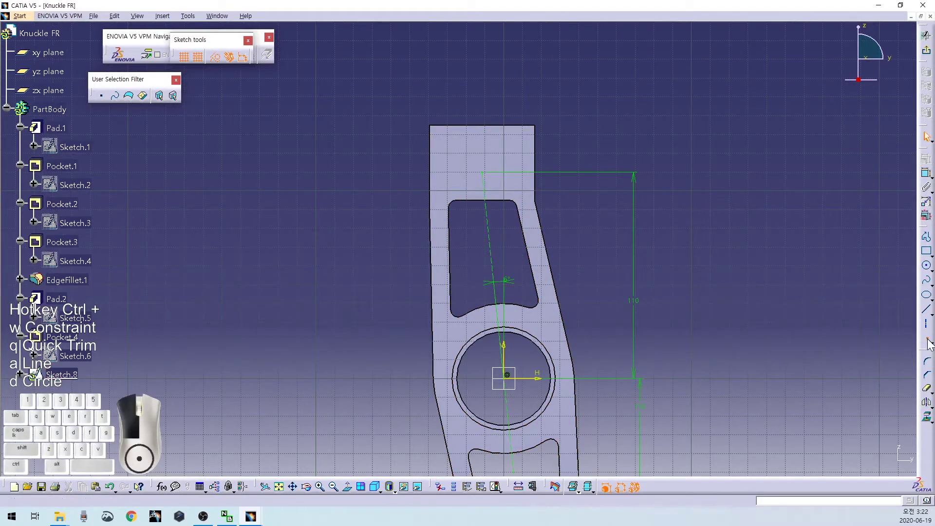
{"action": "left_click", "coordinate": [486, 168]}
{"action": "left_click", "coordinate": [926, 36]}
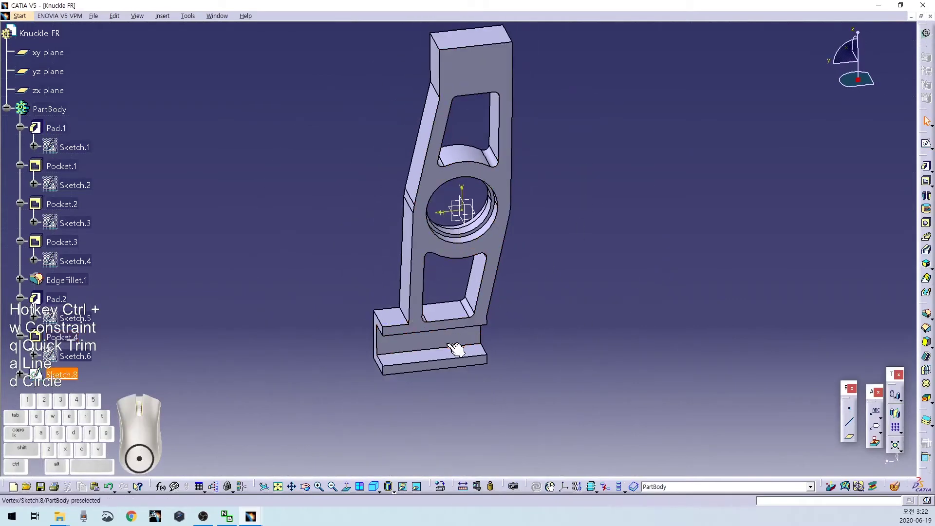
- Start a sketch on the lower block's slot floor and draw a rectangle overlapping the block's right end
{"action": "middle_click_drag", "start_coordinate": [393, 403], "coordinate": [471, 214]}
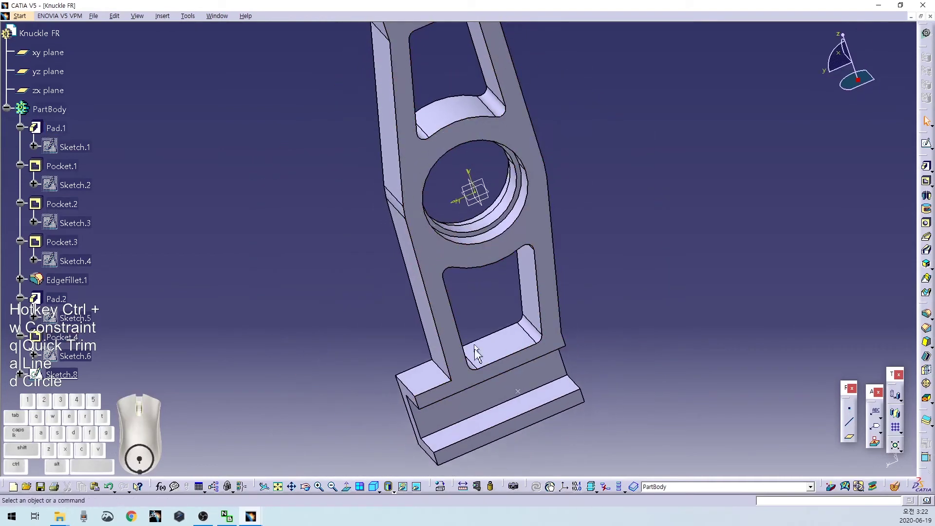
{"action": "left_click", "coordinate": [484, 398]}
{"action": "left_click", "coordinate": [926, 144]}
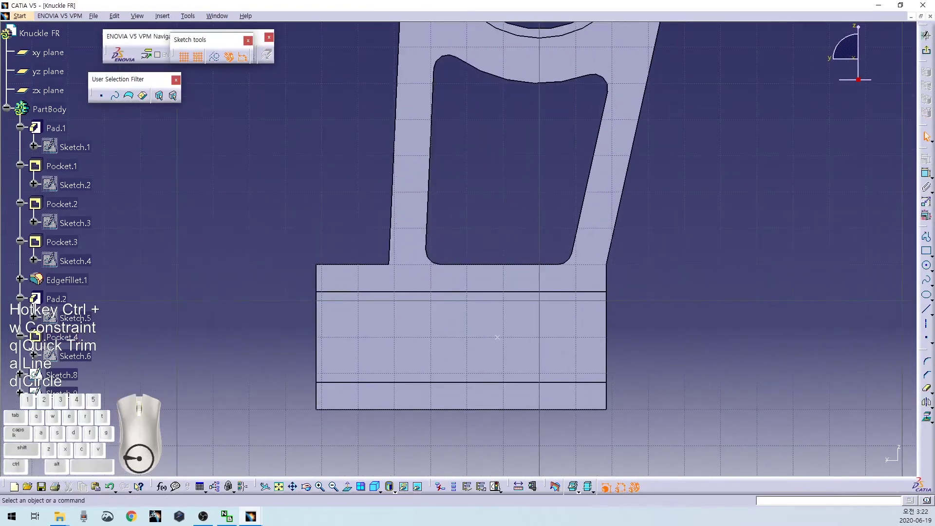
{"action": "left_click", "coordinate": [926, 251]}
{"action": "left_click", "coordinate": [466, 228]}
{"action": "left_click", "coordinate": [680, 414]}
- Make the rectangle's lower and upper sides coincident with the slot's lower and upper edges
{"action": "left_click", "coordinate": [650, 410]}
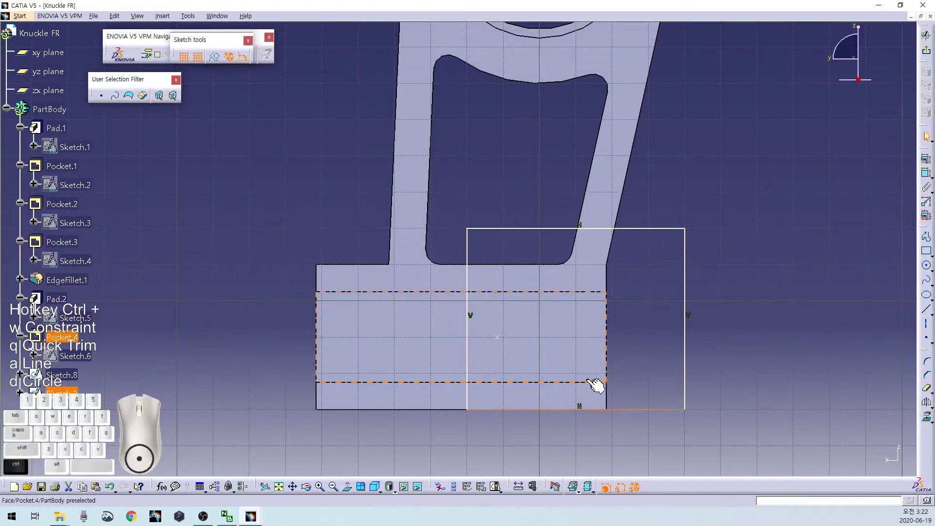
{"action": "left_click", "coordinate": [579, 383], "text": "ctrl"}
{"action": "right_click", "coordinate": [638, 377]}
{"action": "left_click", "coordinate": [693, 445]}
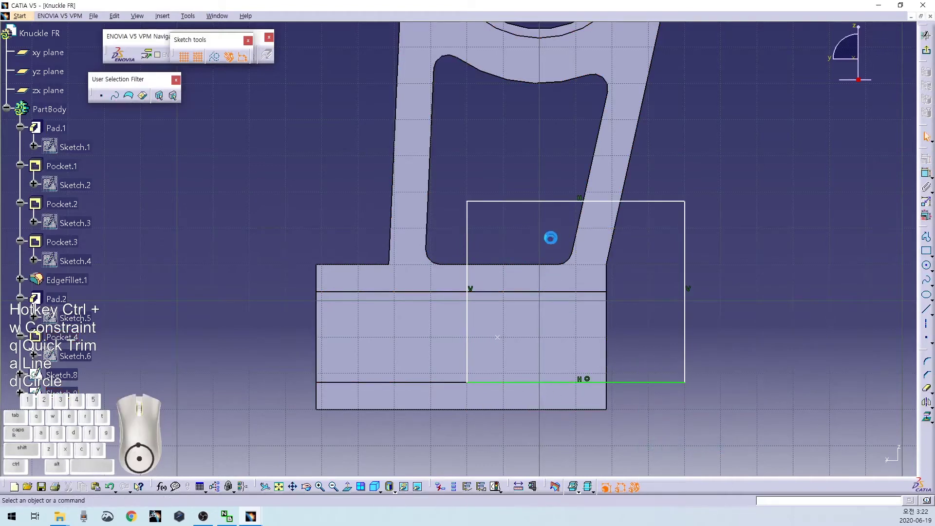
{"action": "key", "text": "ctrl+w"}
{"action": "left_click", "coordinate": [532, 292]}
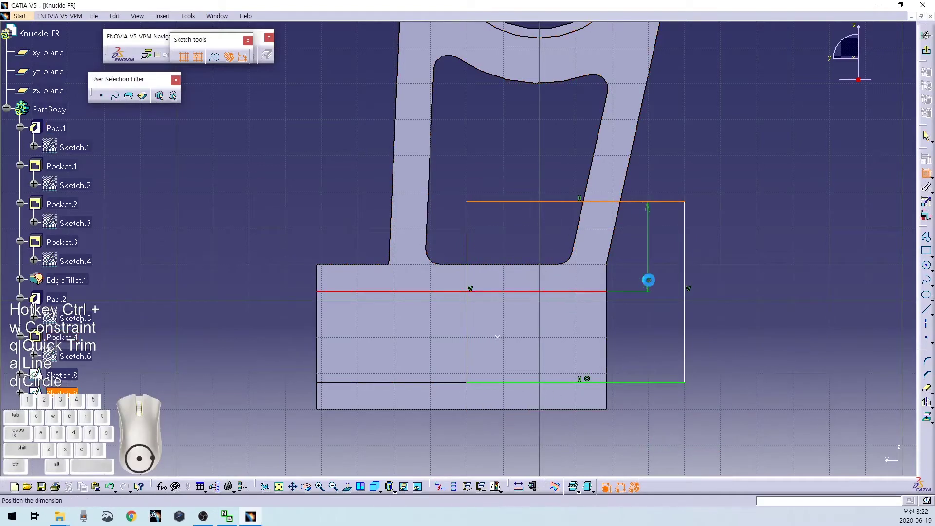
{"action": "right_click", "coordinate": [647, 279]}
{"action": "left_click", "coordinate": [670, 358]}
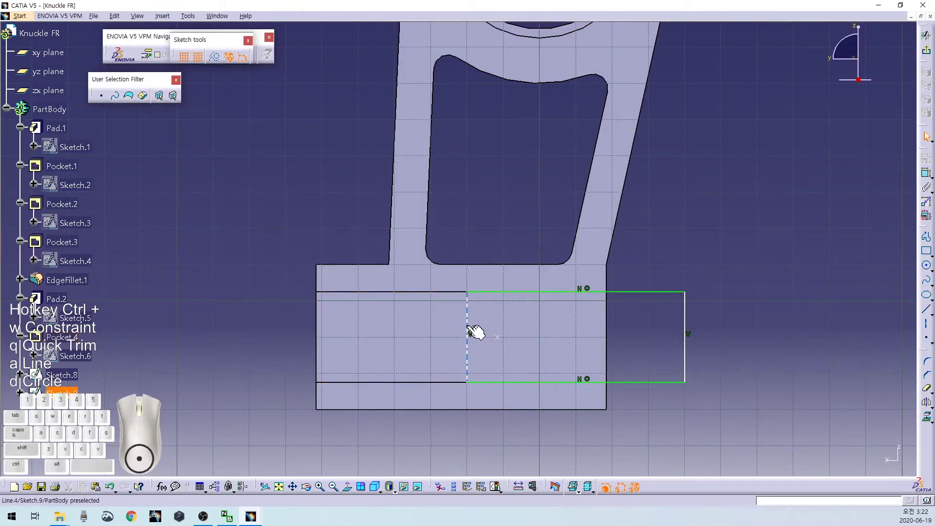
- Dimension the rectangle's left side 10 mm from the reference point in the slot
{"action": "left_click", "coordinate": [498, 337], "text": "ctrl"}
{"action": "key", "text": "ctrl+w"}
{"action": "left_click", "coordinate": [487, 226]}
{"action": "double_click", "coordinate": [487, 224]}
{"action": "type", "text": "10"}
{"action": "key", "text": "Return"}
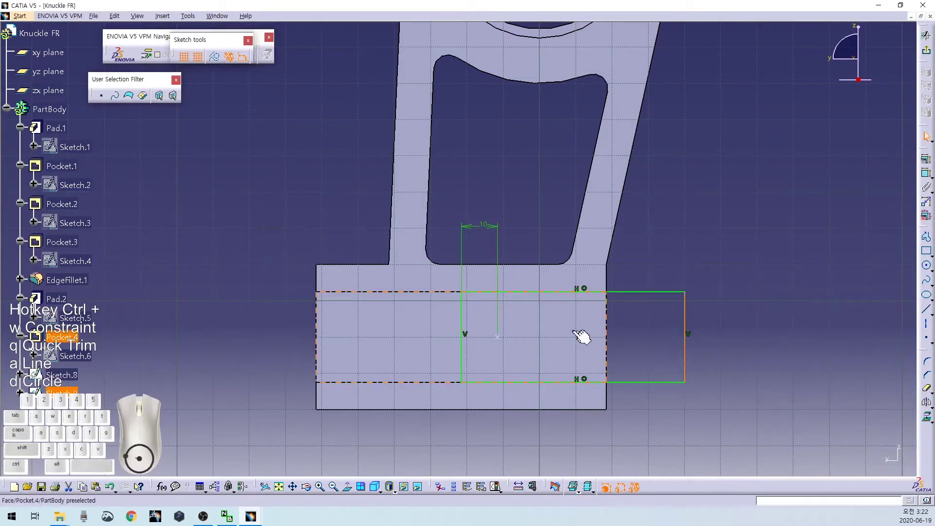
- Dimension the rectangle's right side 10 mm from the reference point and leave the sketch
{"action": "left_click", "coordinate": [504, 337], "text": "ctrl"}
{"action": "key", "text": "ctrl+w"}
{"action": "left_click", "coordinate": [522, 227]}
{"action": "double_click", "coordinate": [521, 226]}
{"action": "type", "text": "10"}
{"action": "key", "text": "Return"}
{"action": "left_click", "coordinate": [928, 53]}
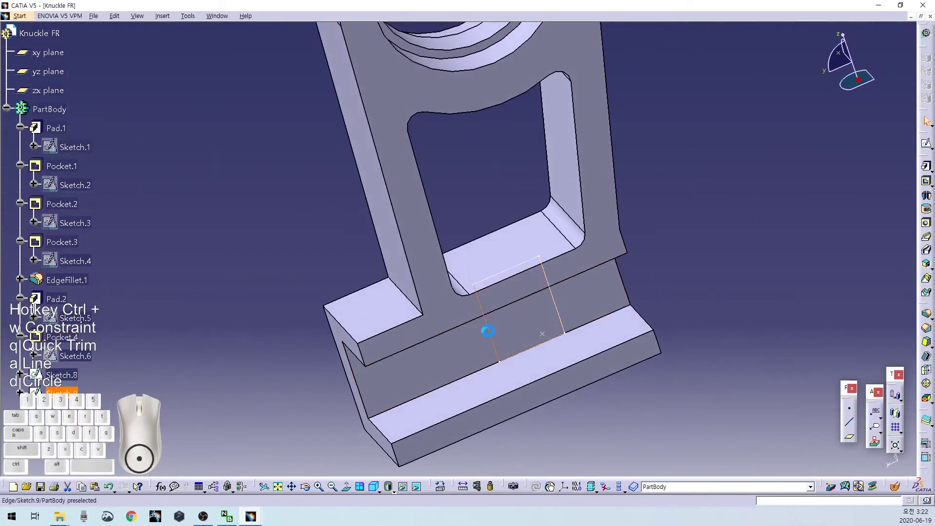
- Reopen the slot rectangle sketch and draw a second rectangle overlapping the block's left end
{"action": "double_click", "coordinate": [487, 330]}
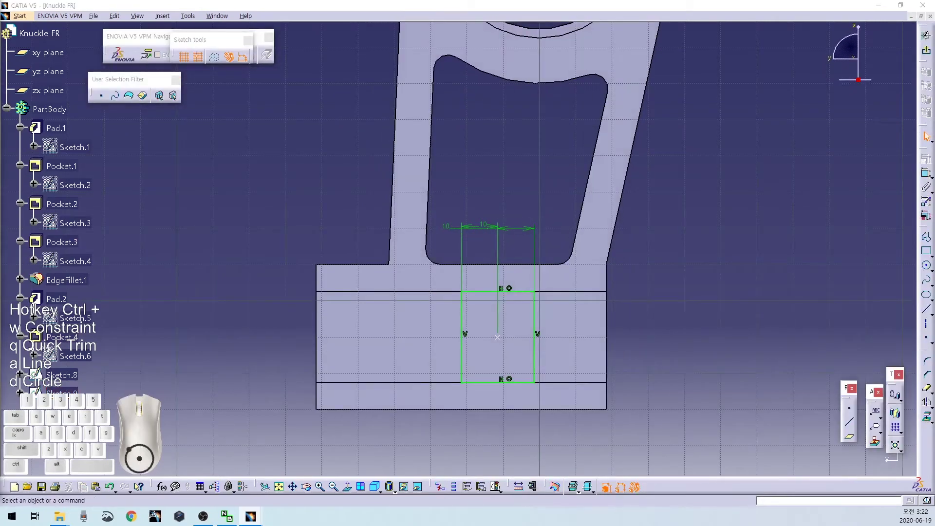
{"action": "middle_click_drag", "start_coordinate": [227, 314], "coordinate": [371, 259]}
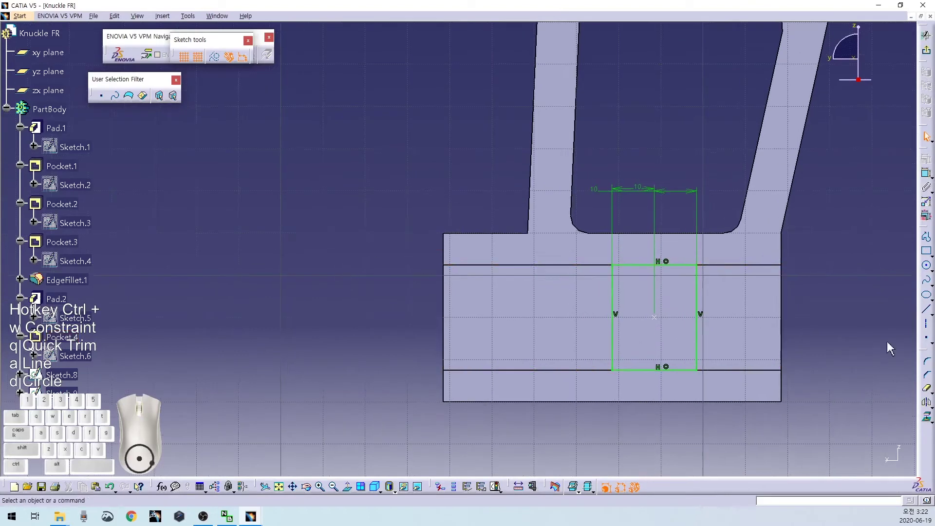
{"action": "left_click", "coordinate": [927, 258]}
{"action": "left_click", "coordinate": [281, 191]}
{"action": "left_click", "coordinate": [535, 443]}
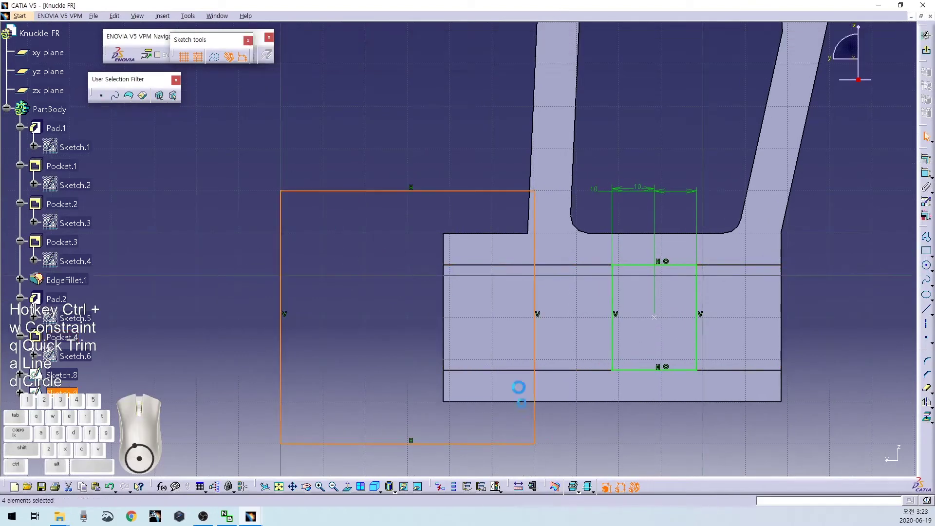
- Make the second rectangle's left, upper and lower sides coincident with the block's end edge and the slot's upper and lower edges
{"action": "left_click", "coordinate": [282, 280]}
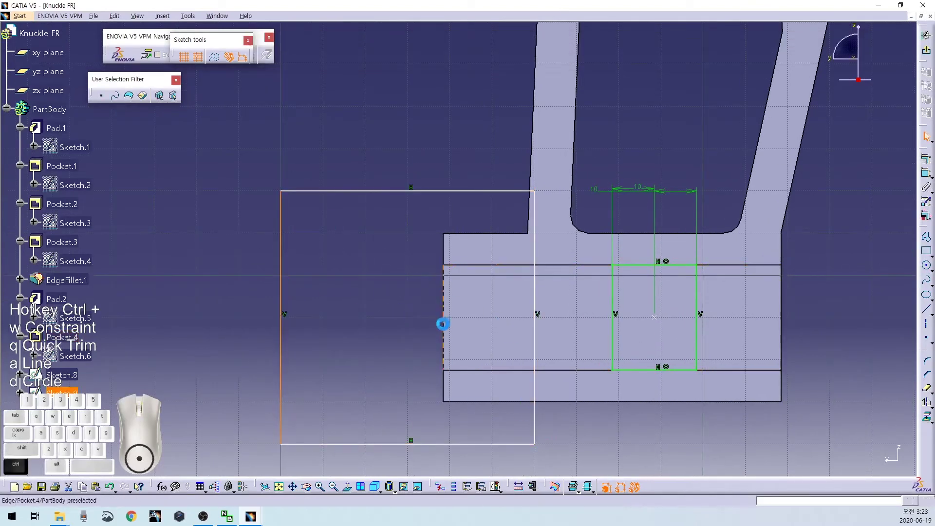
{"action": "right_click", "coordinate": [414, 315]}
{"action": "left_click", "coordinate": [440, 389]}
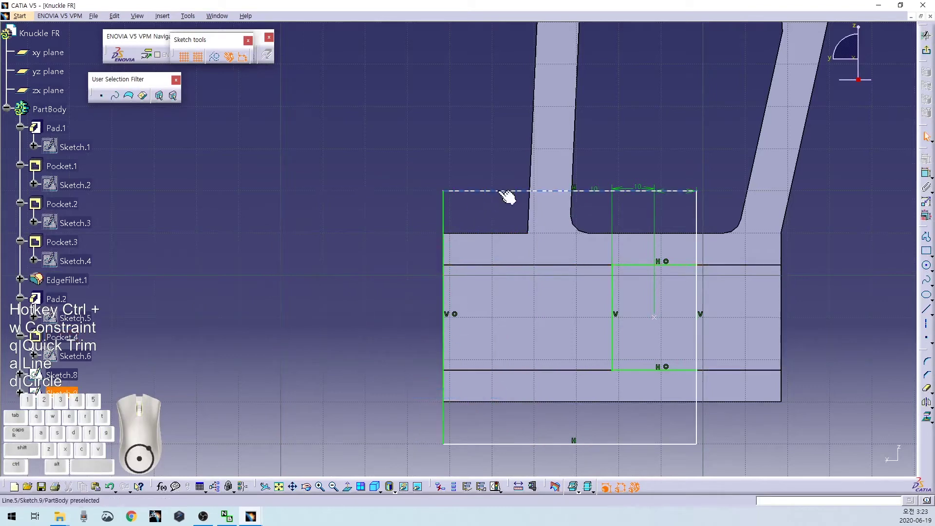
{"action": "right_click", "coordinate": [402, 269]}
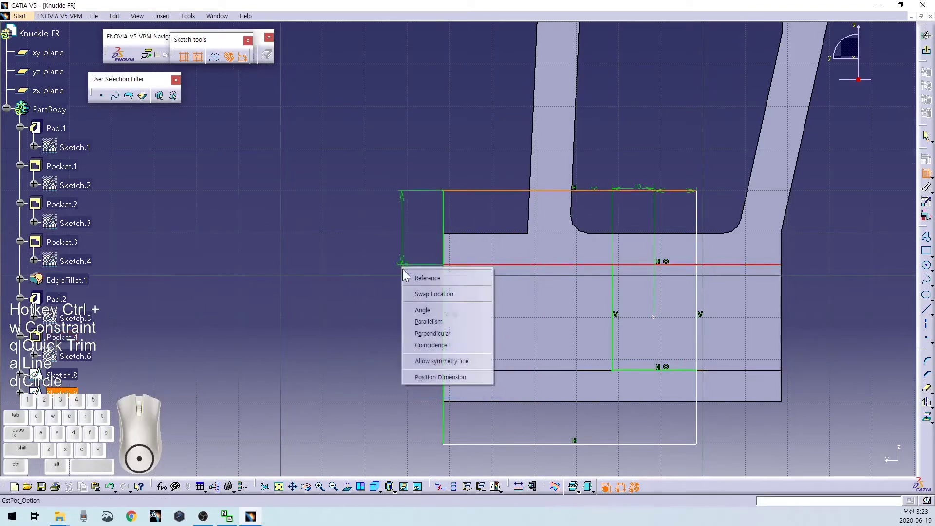
{"action": "left_click", "coordinate": [428, 350]}
{"action": "left_click", "coordinate": [477, 443]}
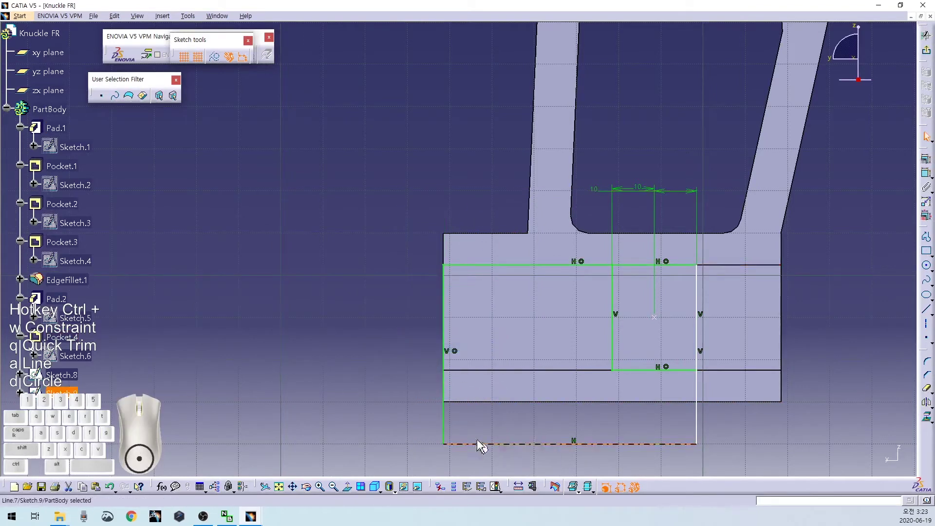
{"action": "left_click", "coordinate": [490, 371], "text": "ctrl"}
{"action": "right_click", "coordinate": [373, 329]}
{"action": "left_click", "coordinate": [407, 405]}
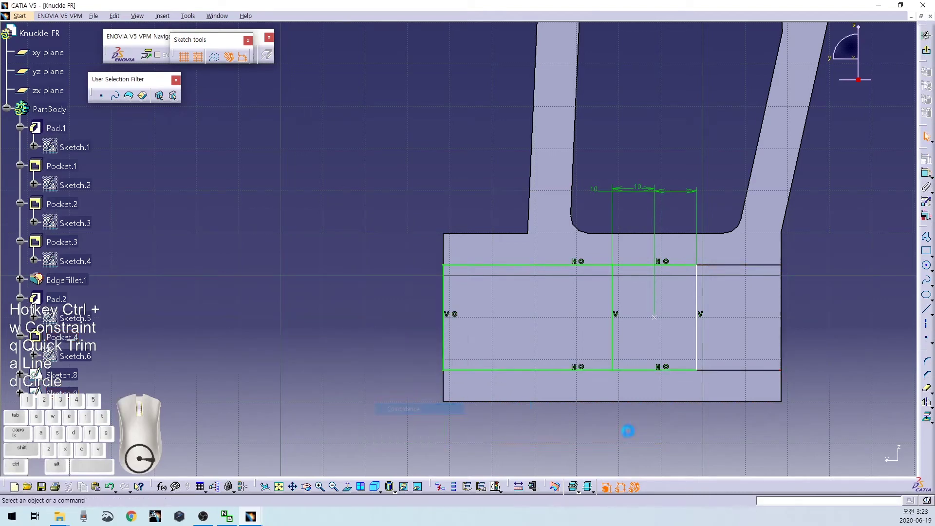
- Dimension the second rectangle's width and set it to 20 mm
{"action": "left_click", "coordinate": [521, 370]}
{"action": "key", "text": "ctrl+w"}
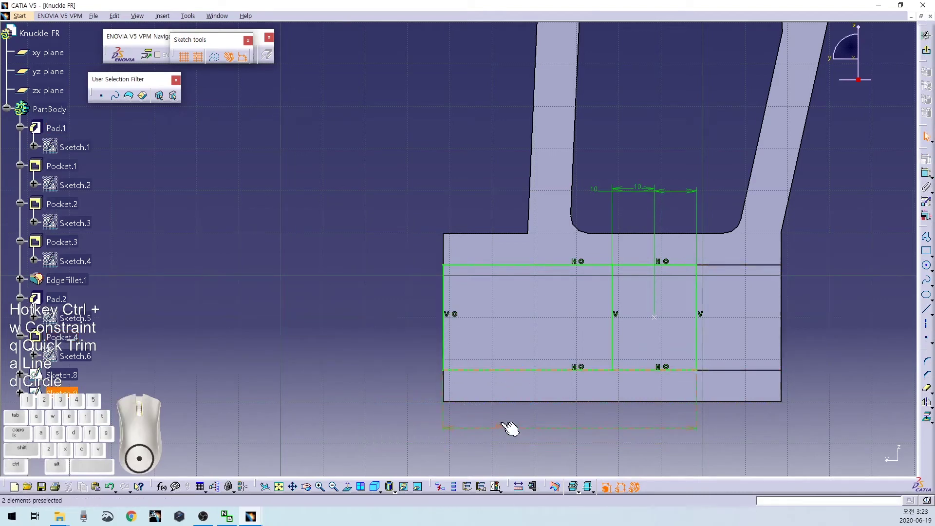
{"action": "double_click", "coordinate": [507, 430]}
{"action": "type", "text": "20"}
{"action": "key", "text": "Return"}
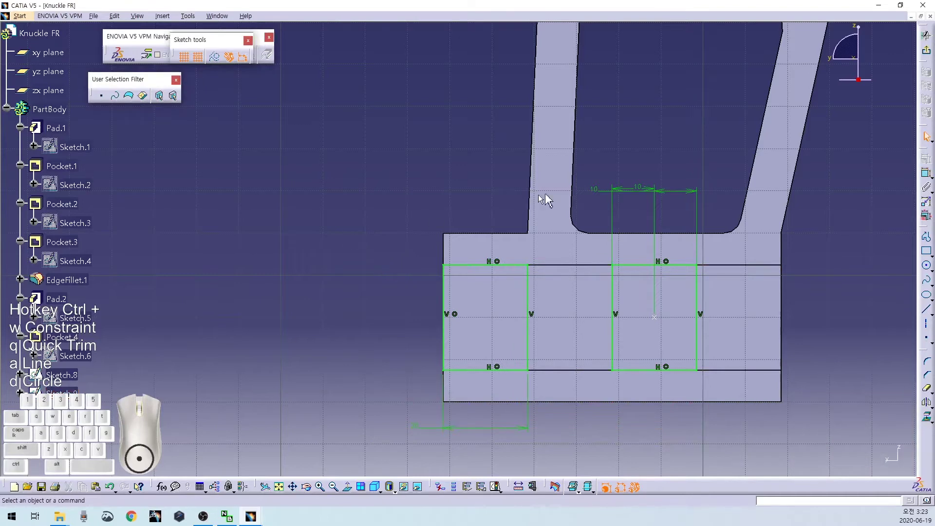
- Leave the sketch and cut both rectangles through the slot floor with an Up to next pocket
{"action": "left_click", "coordinate": [924, 58]}
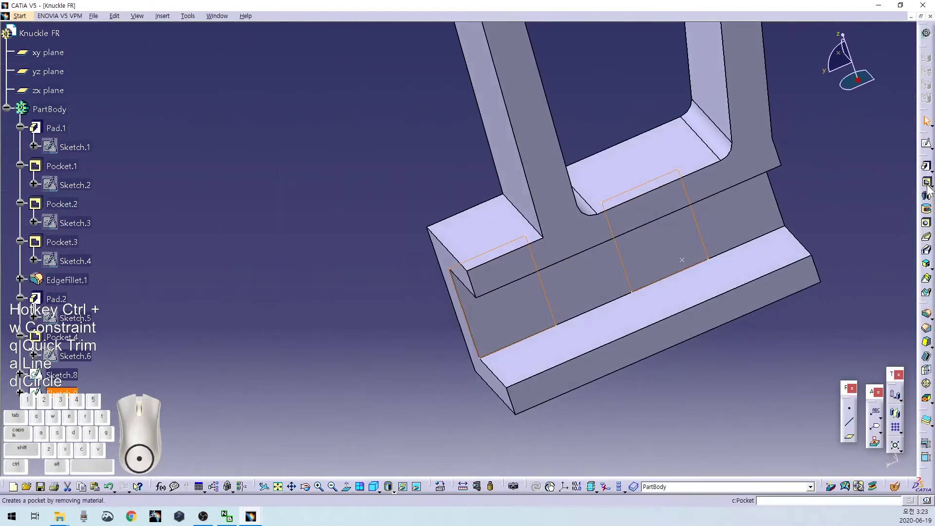
{"action": "left_click", "coordinate": [811, 462]}
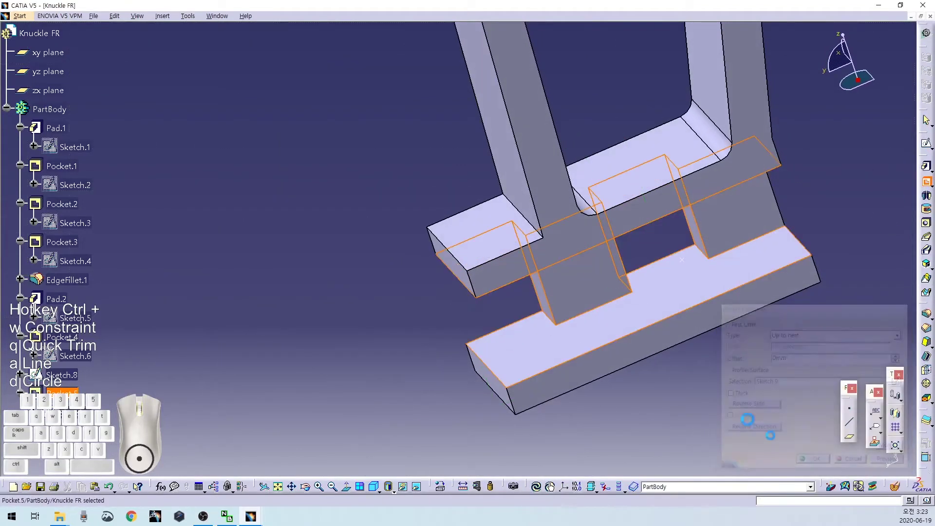
{"action": "middle_click_drag", "start_coordinate": [482, 292], "coordinate": [403, 365]}
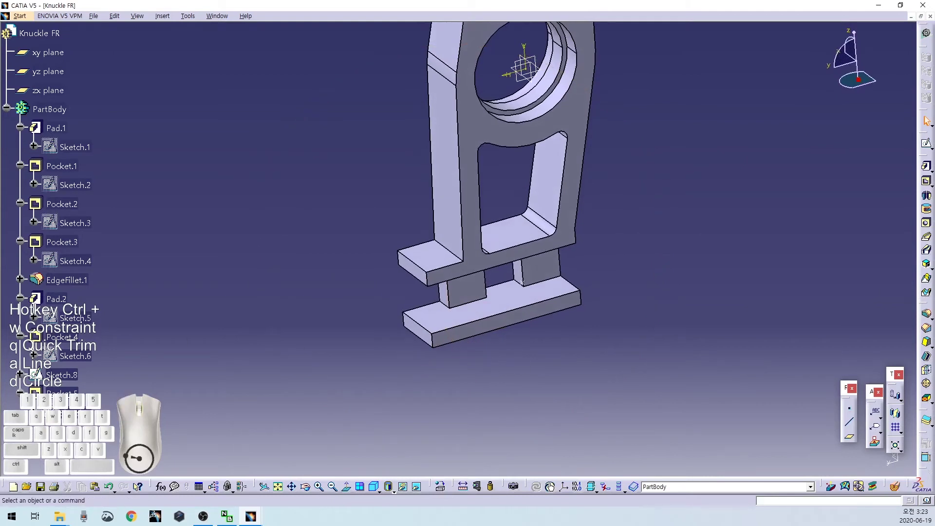
{"action": "left_click", "coordinate": [522, 282]}
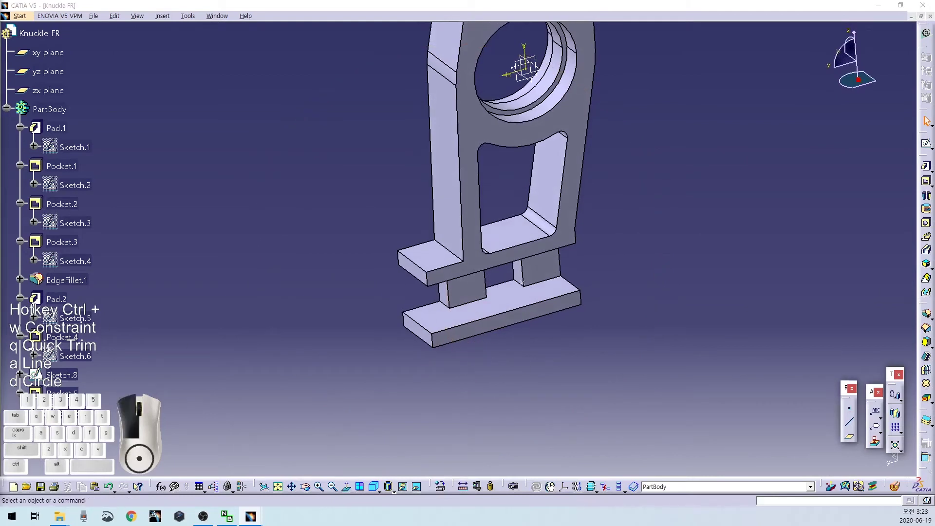
{"action": "middle_click_drag", "start_coordinate": [522, 282], "coordinate": [519, 335]}
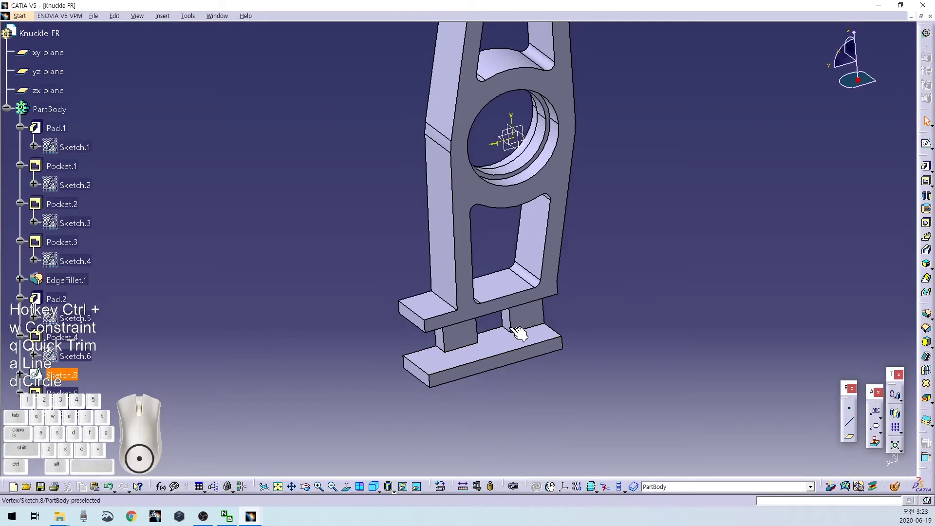
{"action": "left_click", "coordinate": [634, 329]}
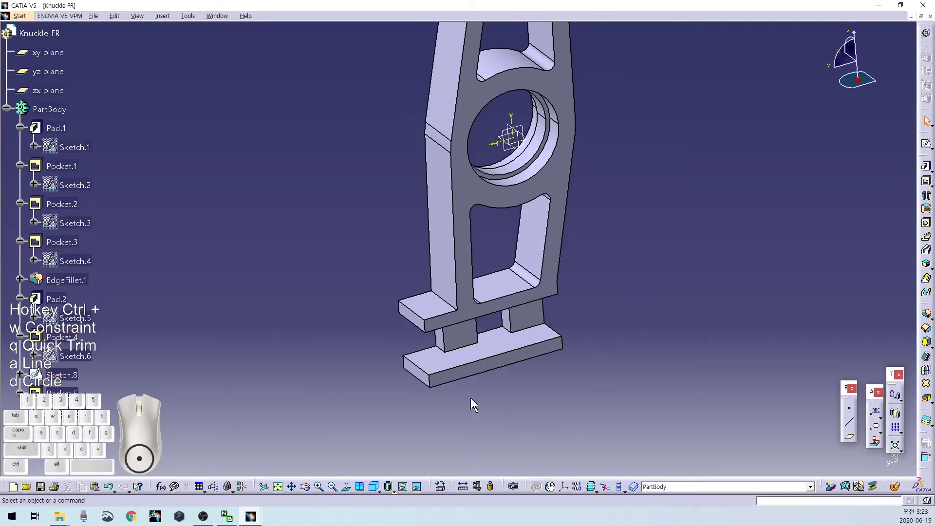
{"action": "middle_click_drag", "start_coordinate": [505, 417], "coordinate": [584, 263]}
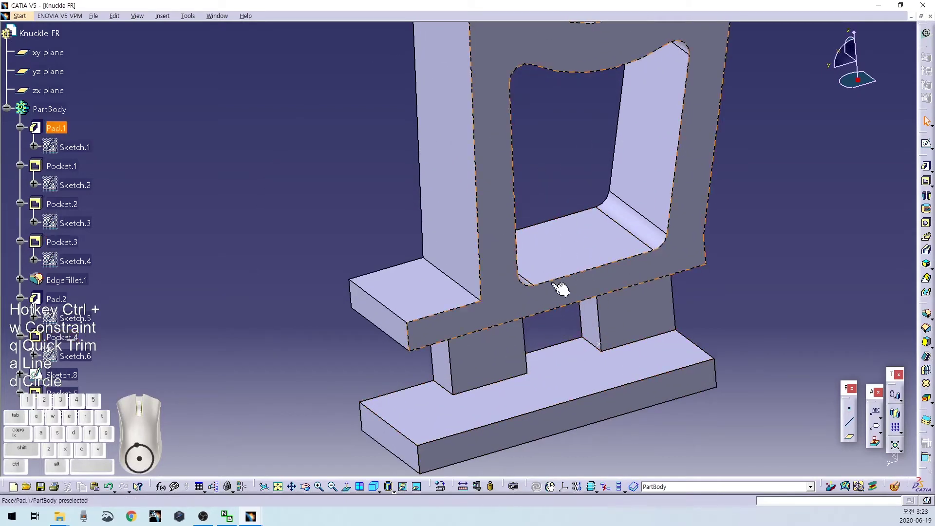
- Start a sketch on the lower block's bottom face and draw a circle beside the face
{"action": "middle_click_drag", "start_coordinate": [595, 436], "coordinate": [522, 269]}
{"action": "left_click", "coordinate": [523, 269]}
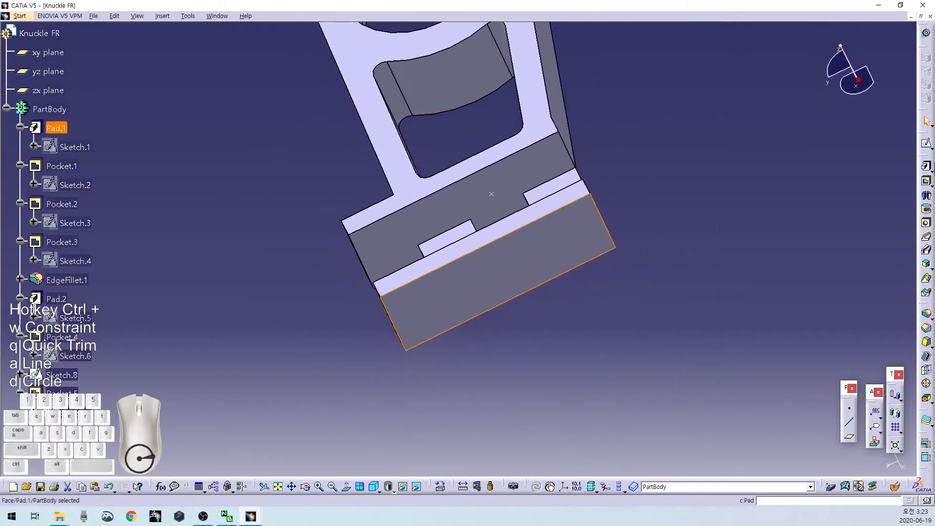
{"action": "left_click", "coordinate": [925, 142]}
{"action": "mouse_move", "coordinate": [674, 203]}
{"action": "middle_mouse_down"}
{"action": "mouse_move", "coordinate": [640, 269]}
{"action": "mouse_move", "coordinate": [640, 248]}
{"action": "middle_mouse_up"}
{"action": "key", "text": "ctrl+d"}
{"action": "left_click", "coordinate": [618, 255]}
{"action": "left_click", "coordinate": [669, 261]}
- Dimension the circle's diameter and set it to 8 mm
{"action": "key", "text": "ctrl+w"}
{"action": "left_click", "coordinate": [710, 318]}
{"action": "double_click", "coordinate": [710, 318]}
{"action": "type", "text": "8"}
{"action": "key", "text": "Return"}
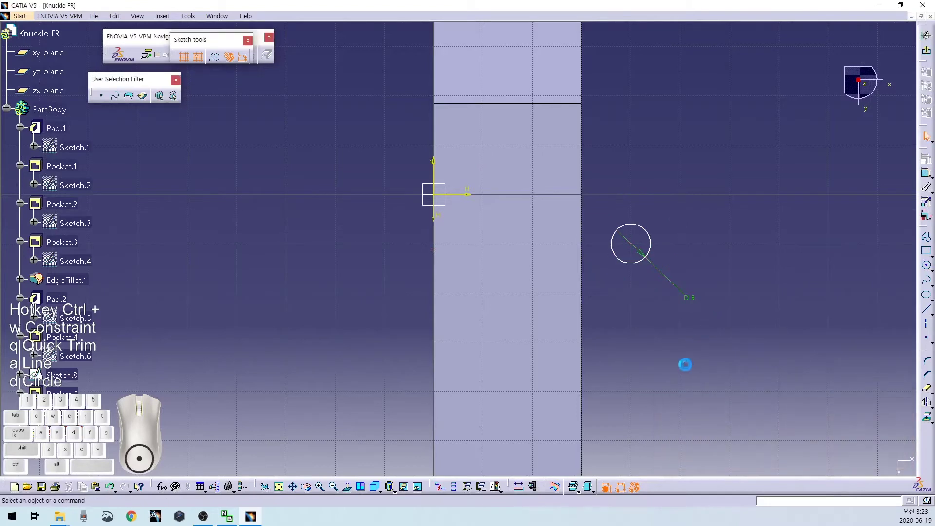
- Draw an 80 mm horizontal line across the bottom face and convert it to a construction line
{"action": "left_click", "coordinate": [925, 312]}
{"action": "left_click", "coordinate": [341, 297]}
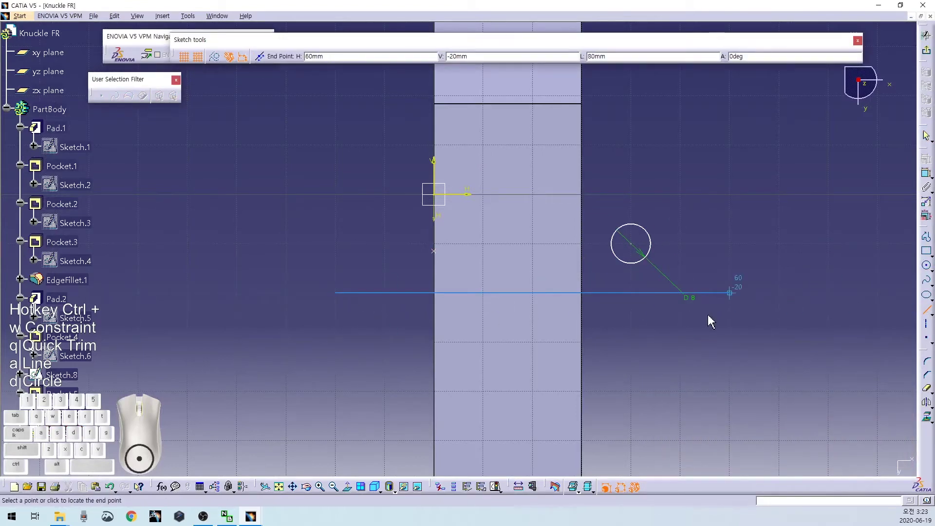
{"action": "left_click", "coordinate": [711, 322]}
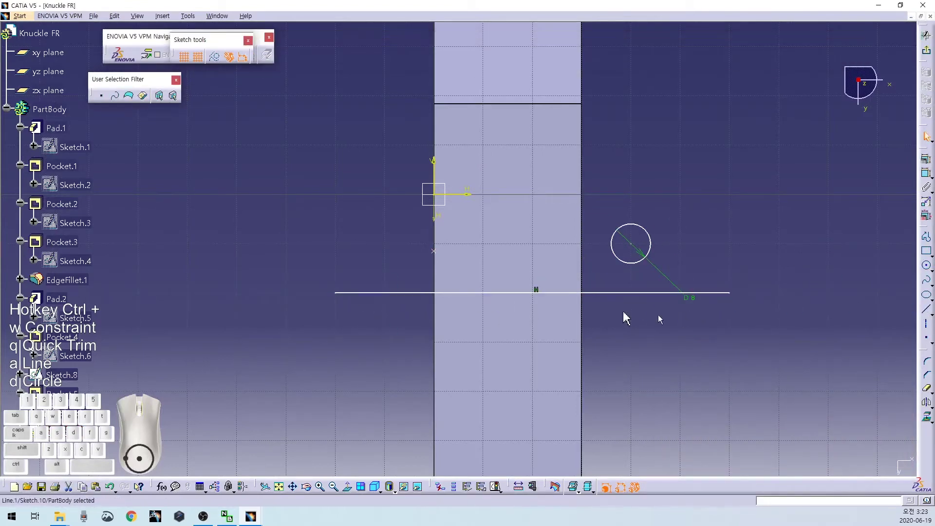
{"action": "left_click", "coordinate": [216, 57]}
- Make the construction line coincident with the reference point in the slot, and the circle's centre coincident with that line
{"action": "left_click", "coordinate": [398, 295]}
{"action": "mouse_move", "coordinate": [351, 246]}
{"action": "middle_mouse_down"}
{"action": "mouse_move", "coordinate": [446, 294]}
{"action": "mouse_move", "coordinate": [444, 285]}
{"action": "middle_mouse_up"}
{"action": "left_click", "coordinate": [422, 236], "text": "ctrl"}
{"action": "key", "text": "ctrl+w"}
{"action": "right_click", "coordinate": [362, 226]}
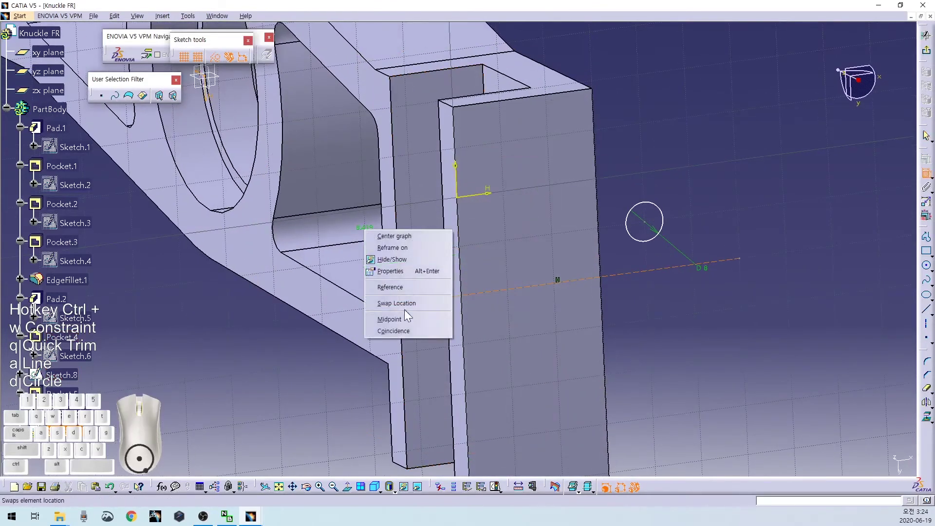
{"action": "left_click", "coordinate": [407, 329]}
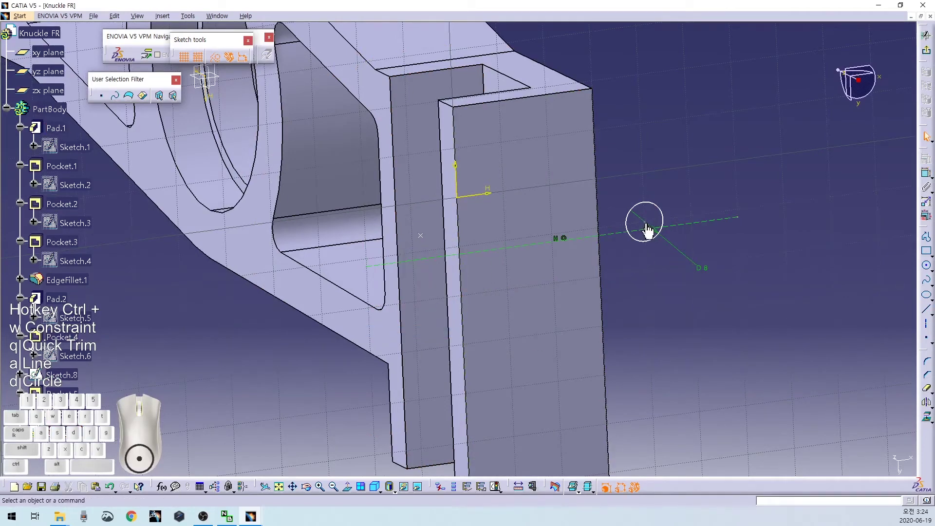
{"action": "right_click", "coordinate": [628, 300]}
{"action": "left_click", "coordinate": [686, 365]}
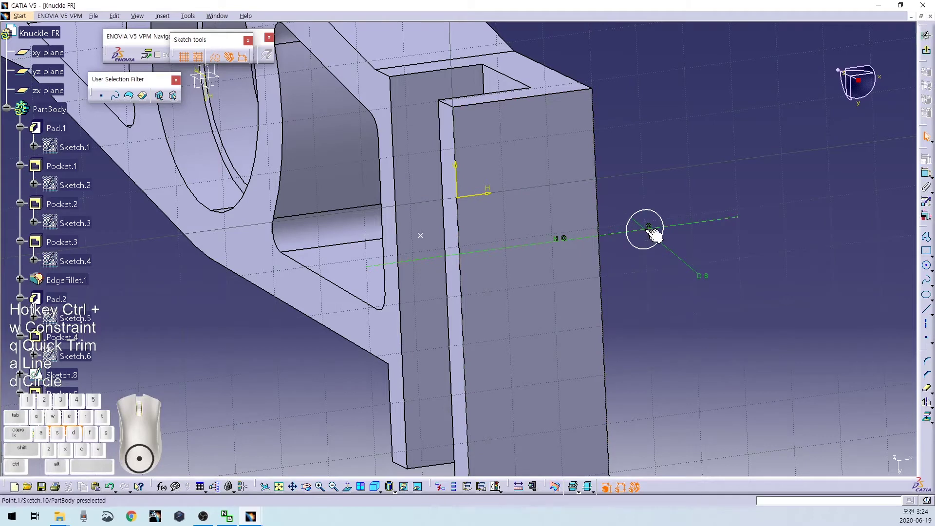
- Dimension the circle's centre 8 mm from the bottom face's long slot-side edge and leave the sketch
{"action": "left_click", "coordinate": [461, 248], "text": "ctrl"}
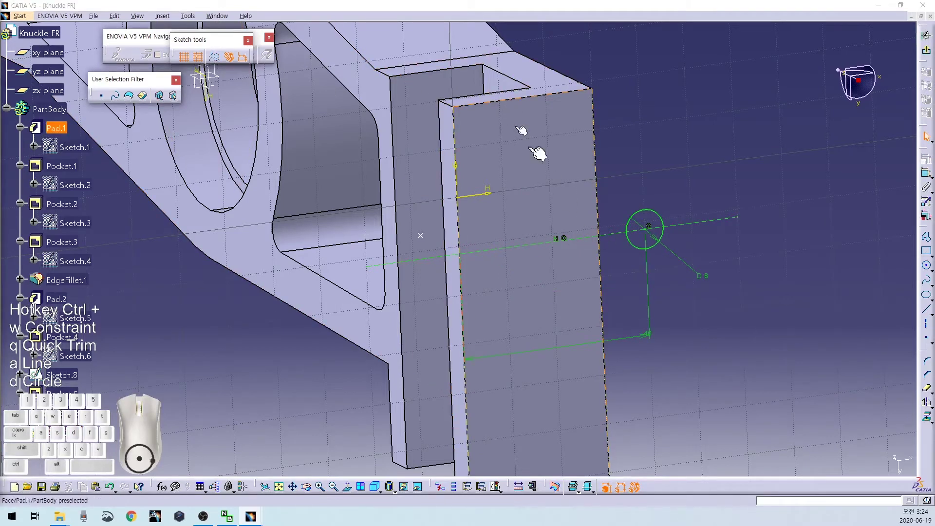
{"action": "double_click", "coordinate": [626, 338]}
{"action": "type", "text": "8"}
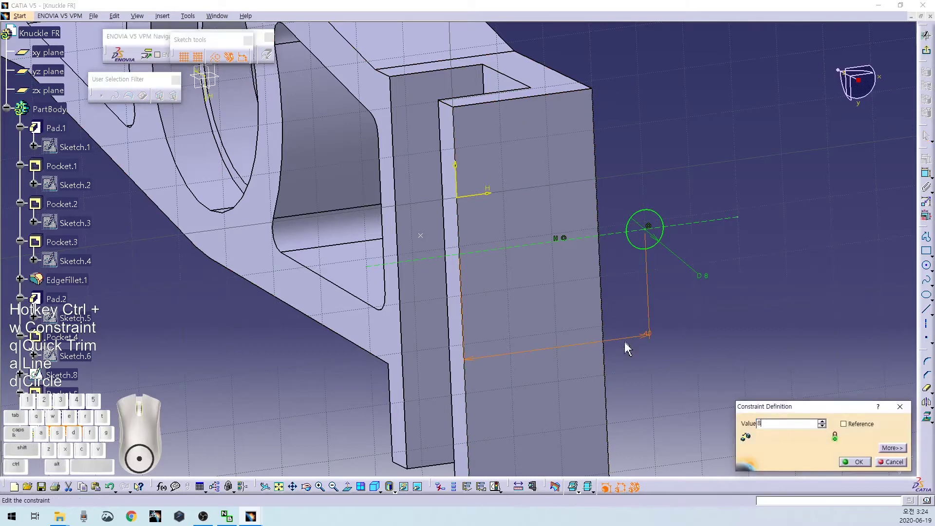
{"action": "key", "text": "Return"}
{"action": "left_click", "coordinate": [927, 53]}
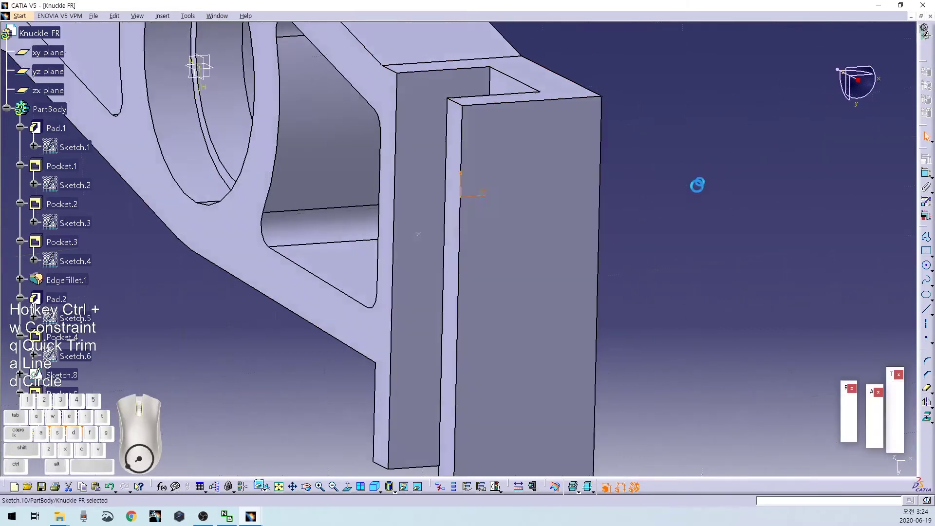
- Start a pocket from the circle's sketch, reopen the sketch, and draw an axis about 72 mm long slanting down from the circle's centre
{"action": "left_click", "coordinate": [926, 181]}
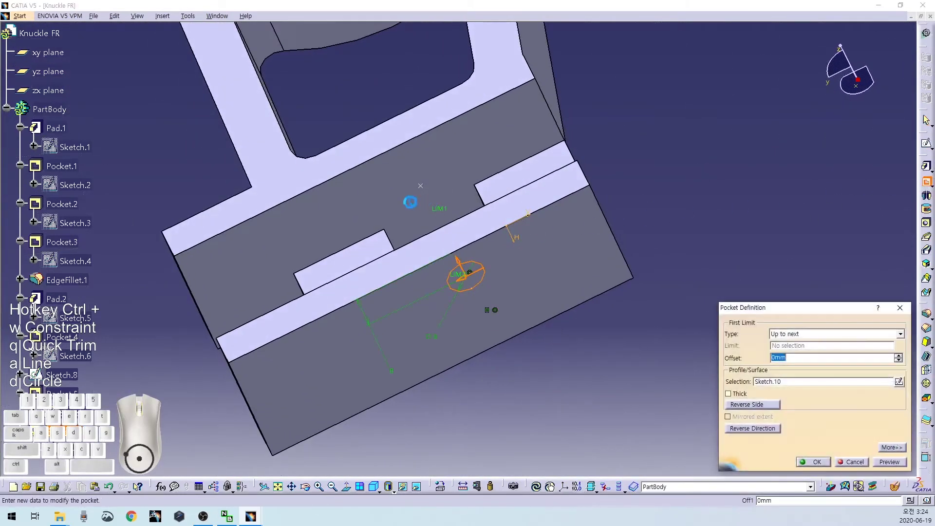
{"action": "left_click", "coordinate": [898, 381]}
{"action": "mouse_move", "coordinate": [681, 379]}
{"action": "middle_mouse_down"}
{"action": "mouse_move", "coordinate": [657, 252]}
{"action": "mouse_move", "coordinate": [657, 265]}
{"action": "middle_mouse_up"}
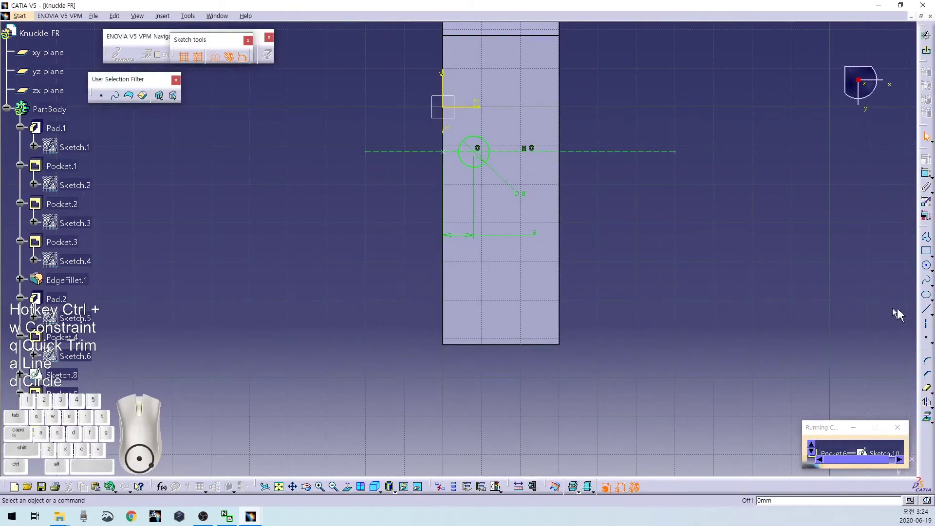
{"action": "left_click", "coordinate": [928, 312]}
{"action": "left_click", "coordinate": [870, 323]}
{"action": "left_click", "coordinate": [475, 152]}
{"action": "left_click", "coordinate": [553, 399]}
{"action": "left_click", "coordinate": [524, 299]}
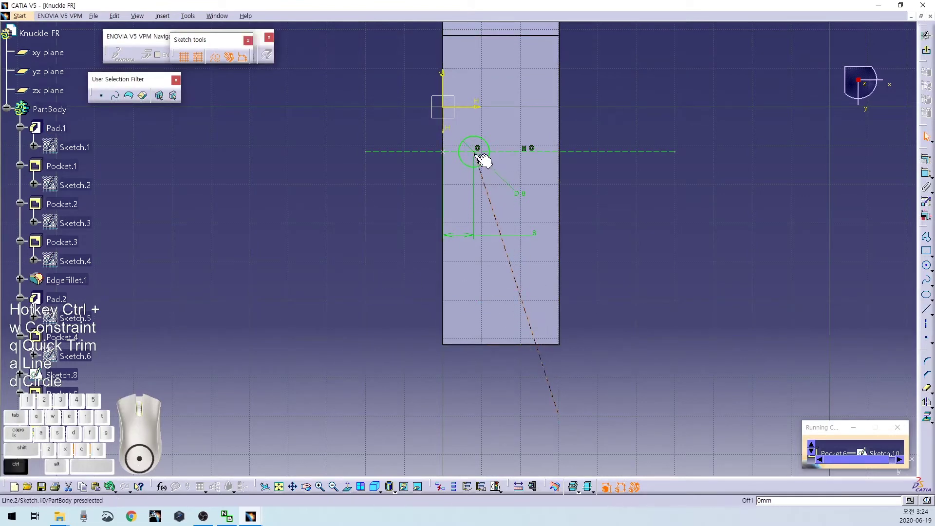
{"action": "key", "text": "ctrl+w"}
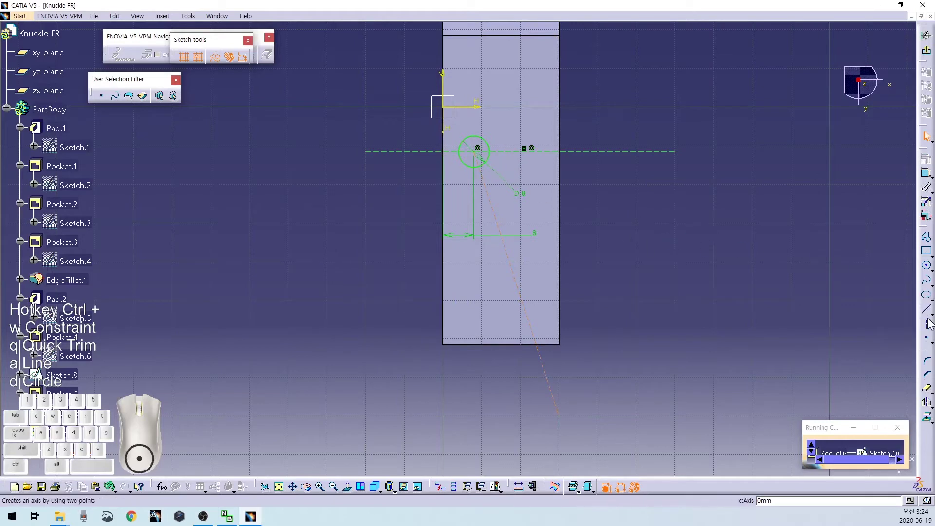
{"action": "key", "text": "a"}
{"action": "left_click", "coordinate": [475, 152]}
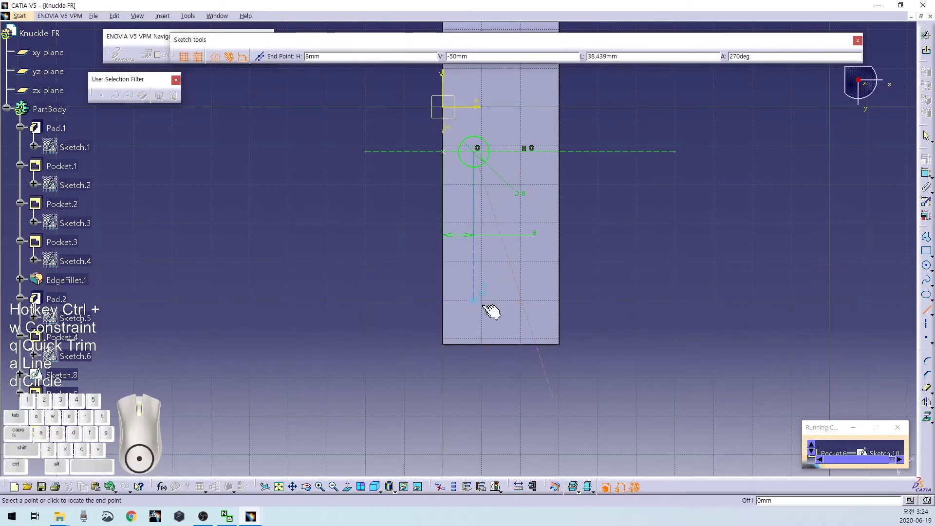
{"action": "left_click", "coordinate": [473, 363]}
{"action": "key", "text": "ctrl+x"}
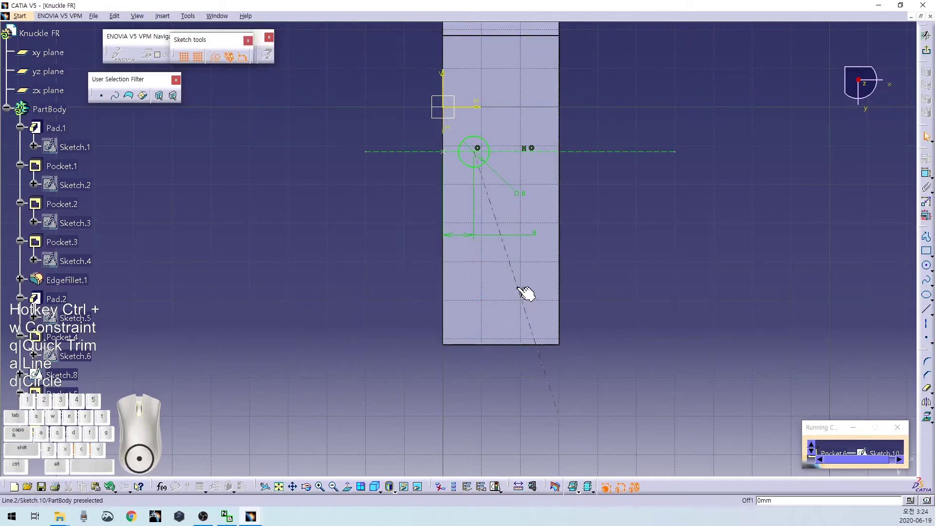
- Dimension the angle between the slanted axis and the face's long slot-side edge and set it to about 17 degrees
{"action": "left_click", "coordinate": [518, 287]}
{"action": "left_click", "coordinate": [443, 85], "text": "ctrl"}
{"action": "key", "text": "ctrl+w"}
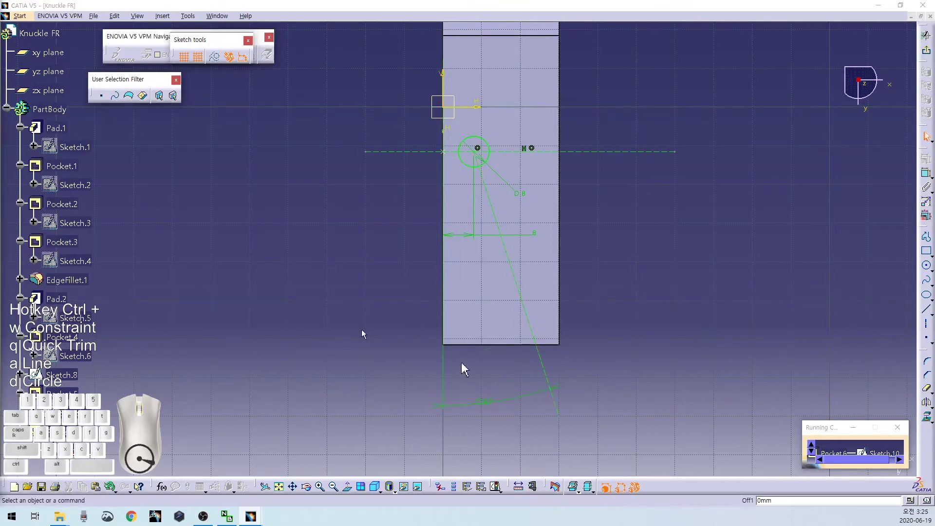
{"action": "double_click", "coordinate": [487, 402]}
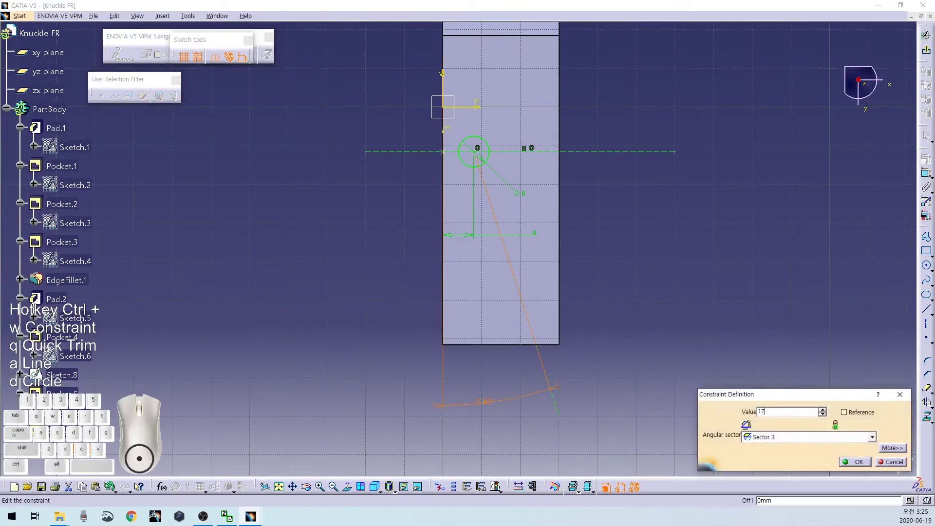
{"action": "key", "text": "Return"}
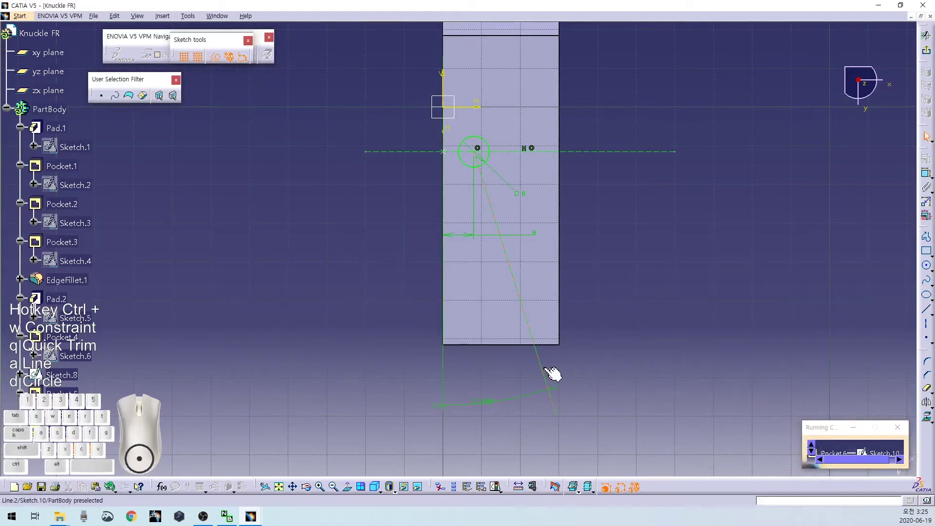
- Dimension the slanted axis's length and set it to 45 mm
{"action": "double_click", "coordinate": [603, 267]}
{"action": "type", "text": "45"}
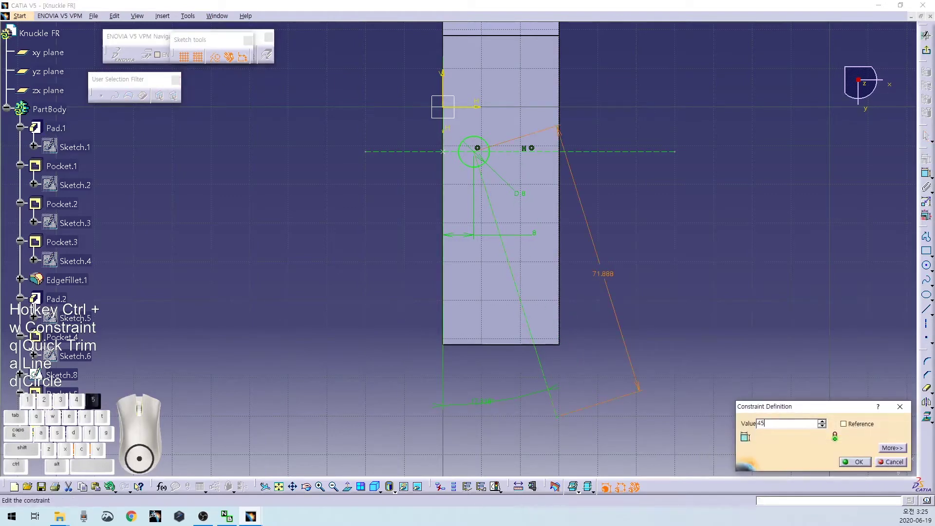
{"action": "key", "text": "Return"}
{"action": "left_click", "coordinate": [705, 309]}
- Draw a second circle centred on the slanted axis's free end, set its diameter to 8 mm, and leave the sketch
{"action": "key", "text": "ctrl+d"}
{"action": "left_click", "coordinate": [526, 318]}
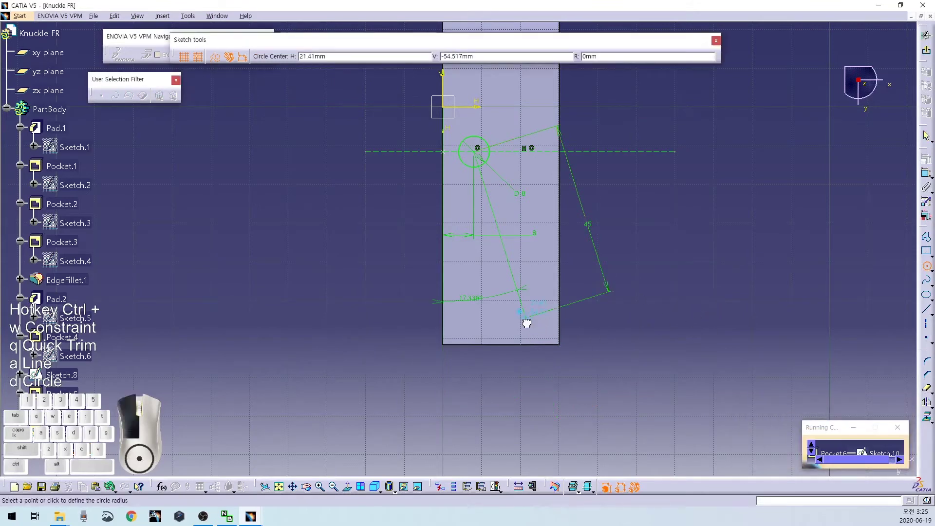
{"action": "left_click", "coordinate": [550, 304]}
{"action": "key", "text": "ctrl+w"}
{"action": "left_click", "coordinate": [557, 309]}
{"action": "left_click", "coordinate": [605, 330]}
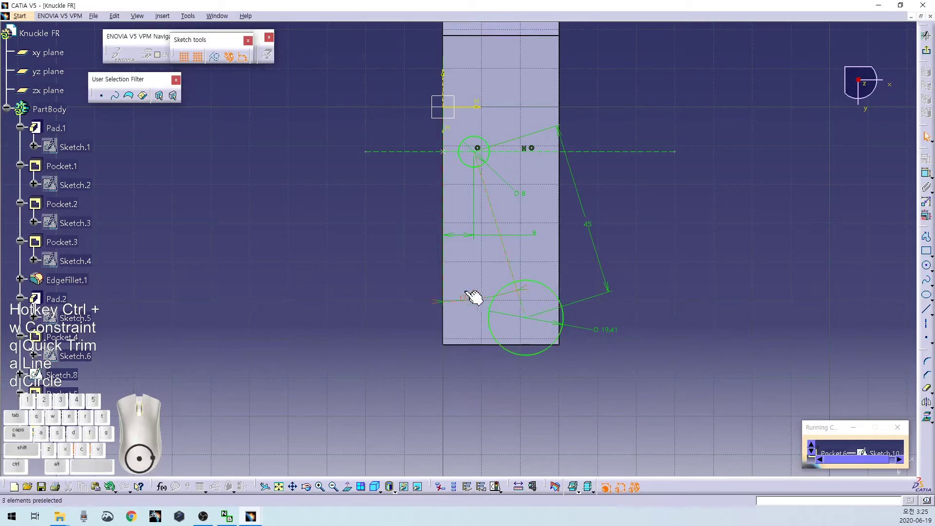
{"action": "double_click", "coordinate": [611, 335]}
{"action": "type", "text": "8"}
{"action": "key", "text": "Return"}
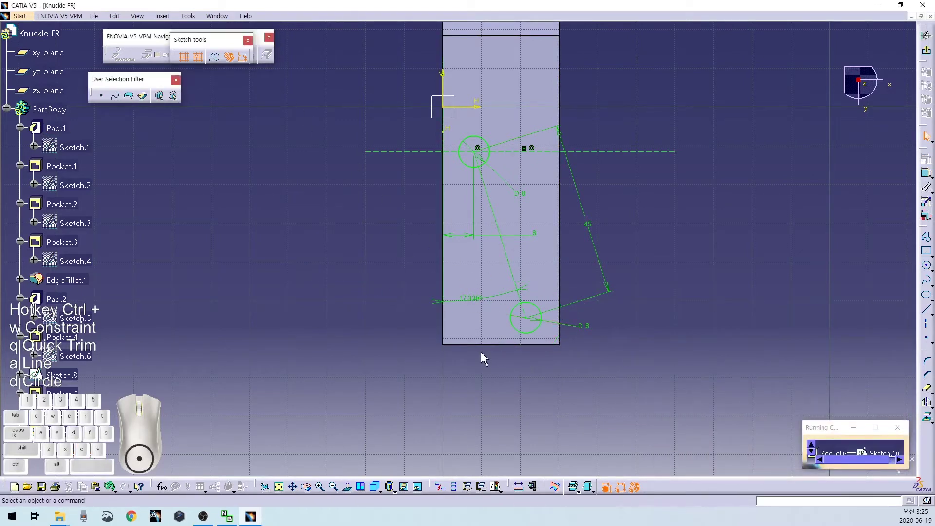
{"action": "left_click", "coordinate": [926, 55]}
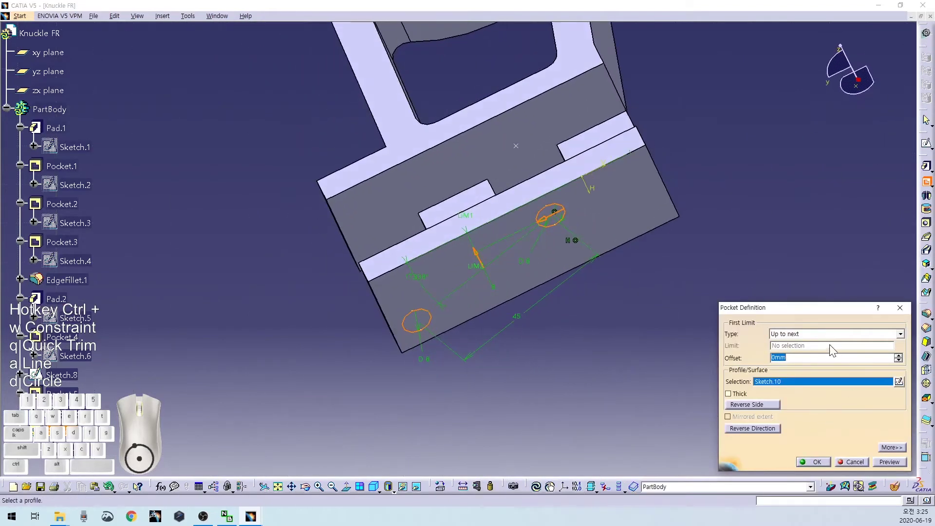
- Switch the pocket's limit type to Dimension and cut both circles through the two plates of the slotted block
{"action": "left_click", "coordinate": [825, 333]}
{"action": "left_click", "coordinate": [816, 345]}
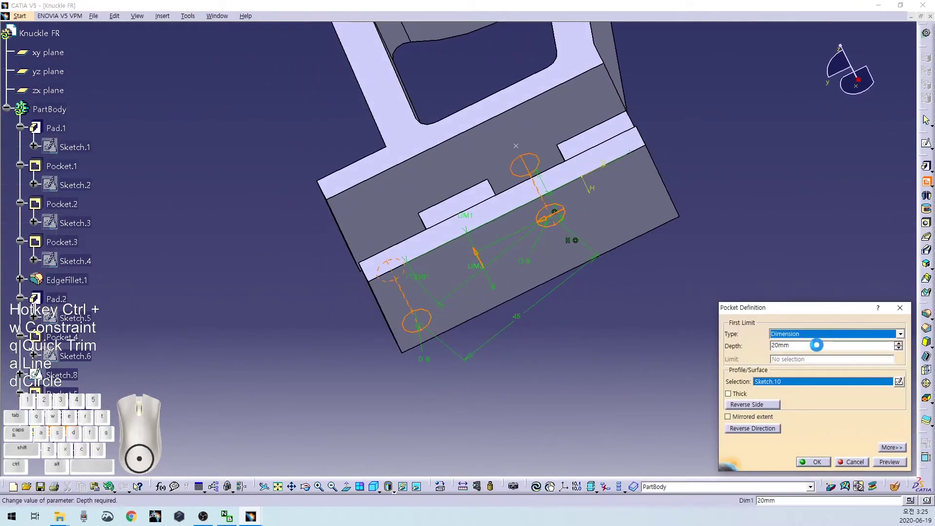
{"action": "middle_click_drag", "start_coordinate": [486, 279], "coordinate": [582, 372]}
{"action": "left_click_drag", "start_coordinate": [811, 344], "coordinate": [764, 337]}
{"action": "key", "text": "Return"}
{"action": "middle_click_drag", "start_coordinate": [601, 311], "coordinate": [438, 243]}
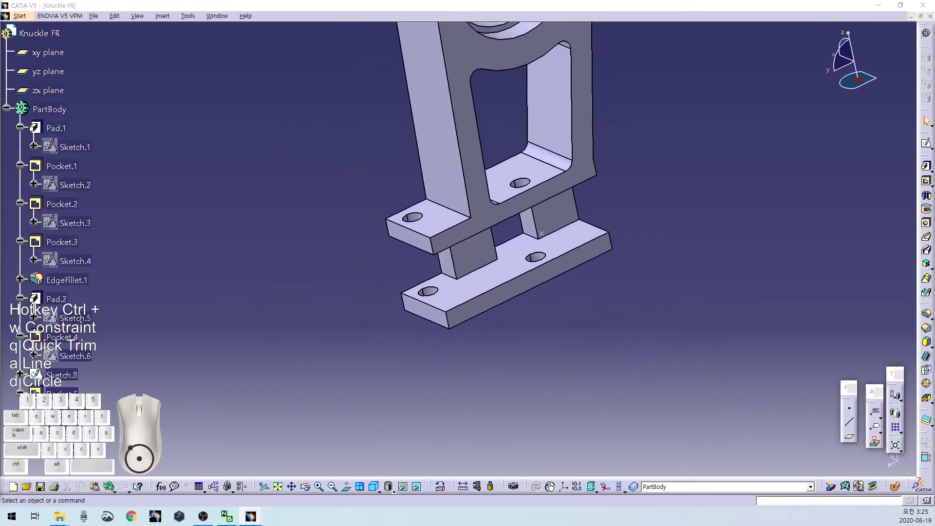
- Chamfer the outer vertical corner edges of the upper and lower plates with a 20 mm length and 25 degree angle
{"action": "middle_click_drag", "start_coordinate": [572, 349], "coordinate": [591, 370]}
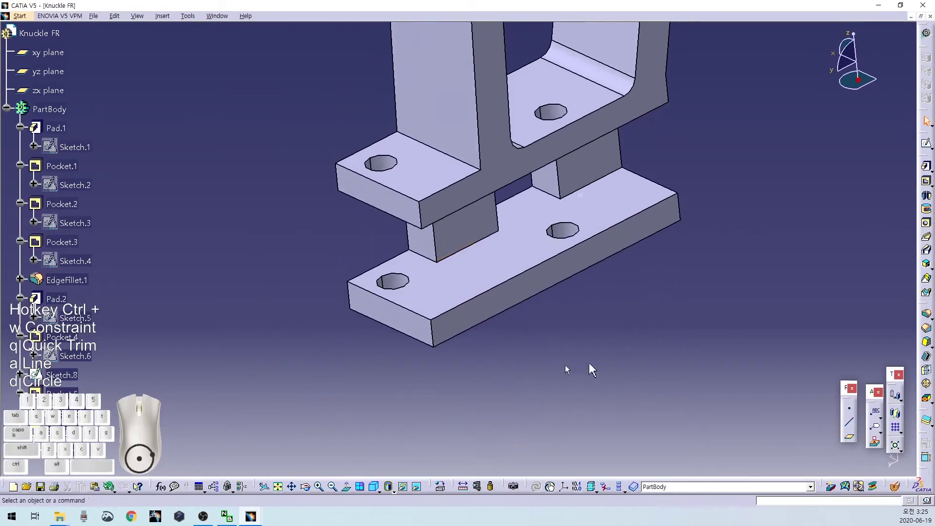
{"action": "left_click", "coordinate": [925, 331]}
{"action": "left_click", "coordinate": [424, 220]}
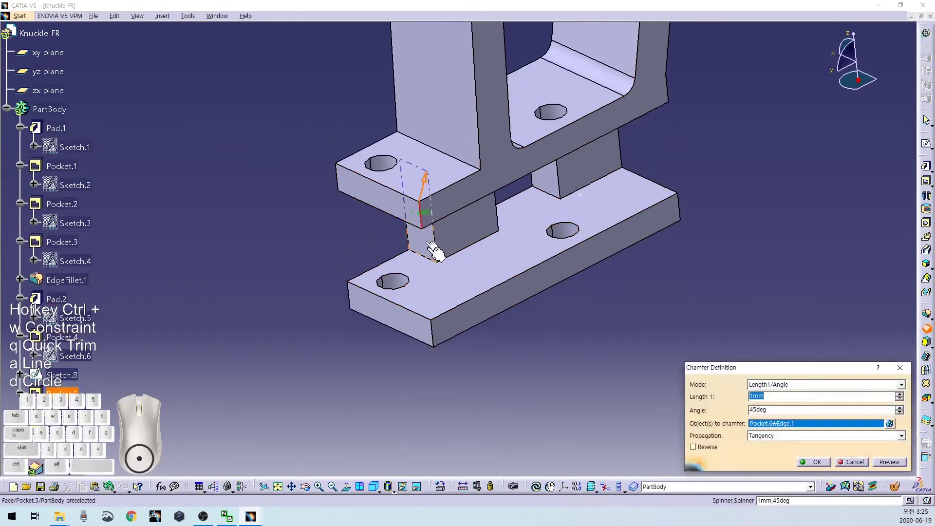
{"action": "left_click", "coordinate": [431, 331]}
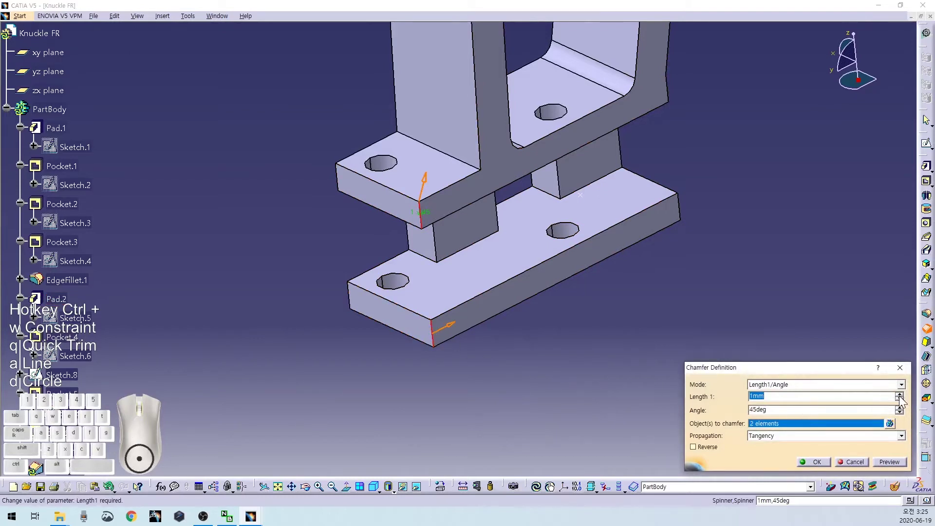
{"action": "left_click_drag", "start_coordinate": [824, 398], "coordinate": [677, 396]}
{"action": "type", "text": "20"}
{"action": "left_click_drag", "start_coordinate": [823, 410], "coordinate": [688, 408]}
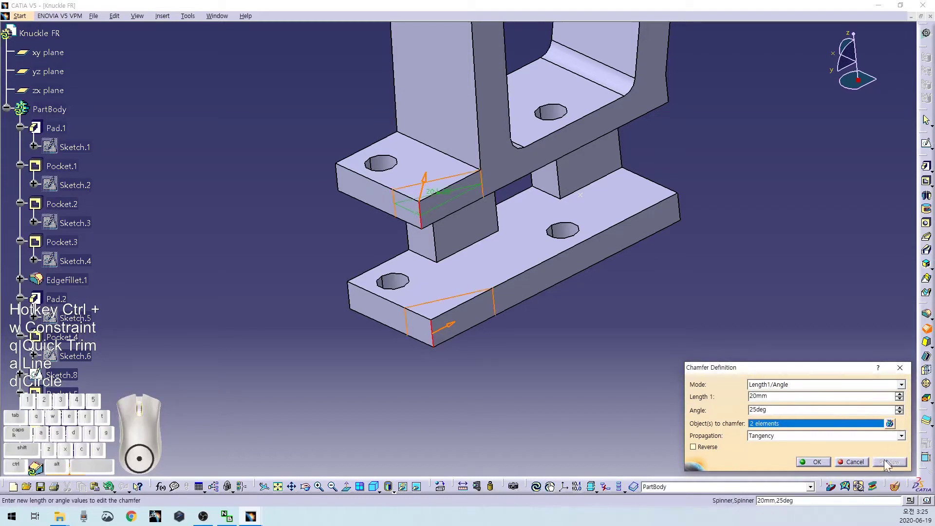
{"action": "left_click", "coordinate": [816, 462]}
- Fillet the four vertical edges at the chamfered ends of the upper and lower plates with a 4 mm radius
{"action": "middle_click_drag", "start_coordinate": [578, 309], "coordinate": [427, 427]}
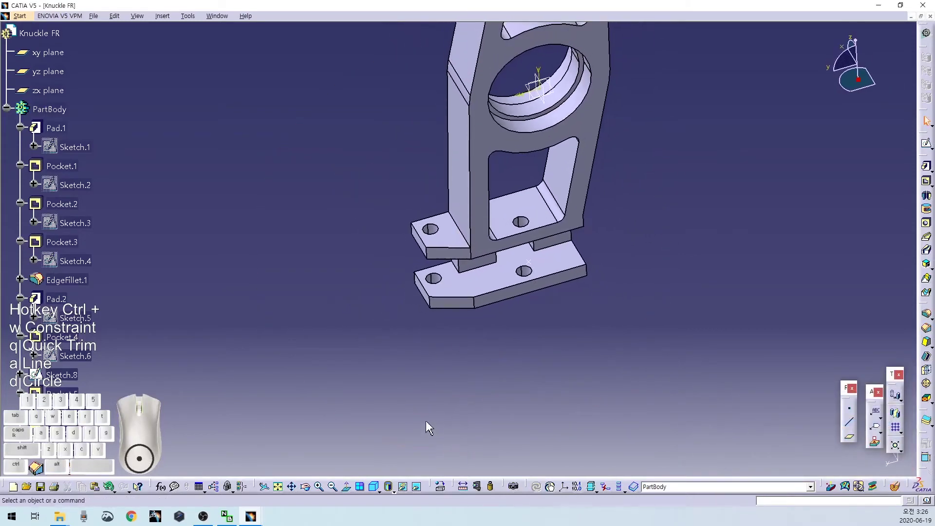
{"action": "left_click", "coordinate": [926, 314]}
{"action": "middle_click_drag", "start_coordinate": [380, 325], "coordinate": [467, 287]}
{"action": "left_click", "coordinate": [463, 290]}
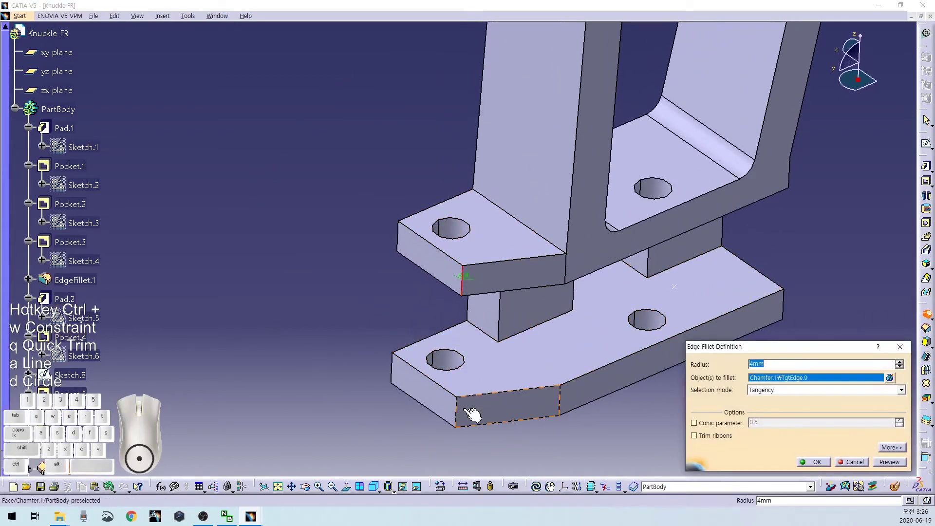
{"action": "left_click", "coordinate": [458, 413]}
{"action": "left_click", "coordinate": [408, 242]}
{"action": "left_click", "coordinate": [404, 364]}
{"action": "left_click", "coordinate": [814, 461]}
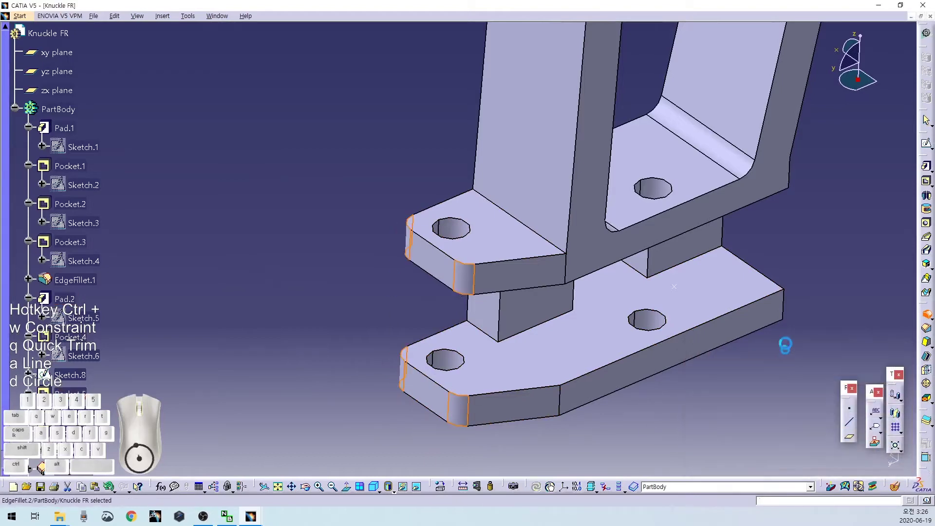
- Add the corner edges of the window between the two plates to the existing 4 mm edge fillet
{"action": "middle_click_drag", "start_coordinate": [795, 257], "coordinate": [516, 209]}
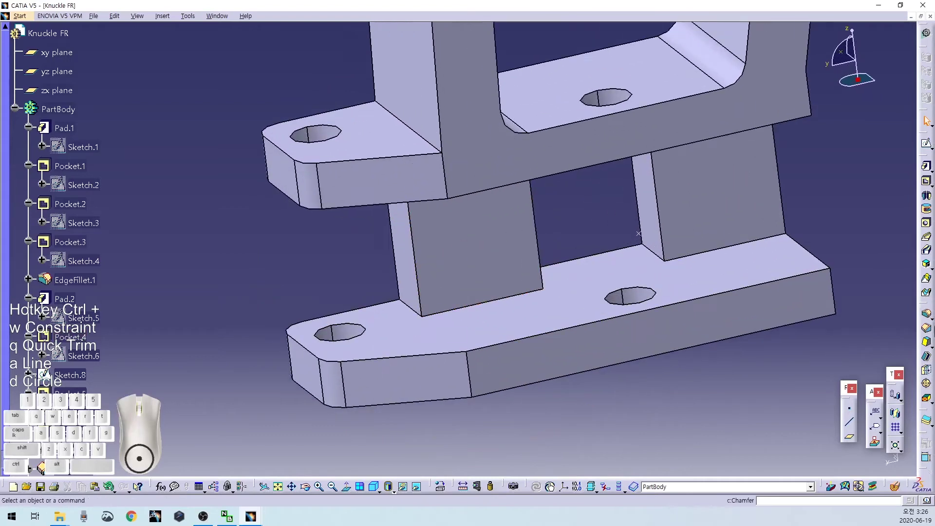
{"action": "double_click", "coordinate": [309, 186]}
{"action": "middle_click_drag", "start_coordinate": [612, 267], "coordinate": [490, 163]}
{"action": "left_click", "coordinate": [599, 288]}
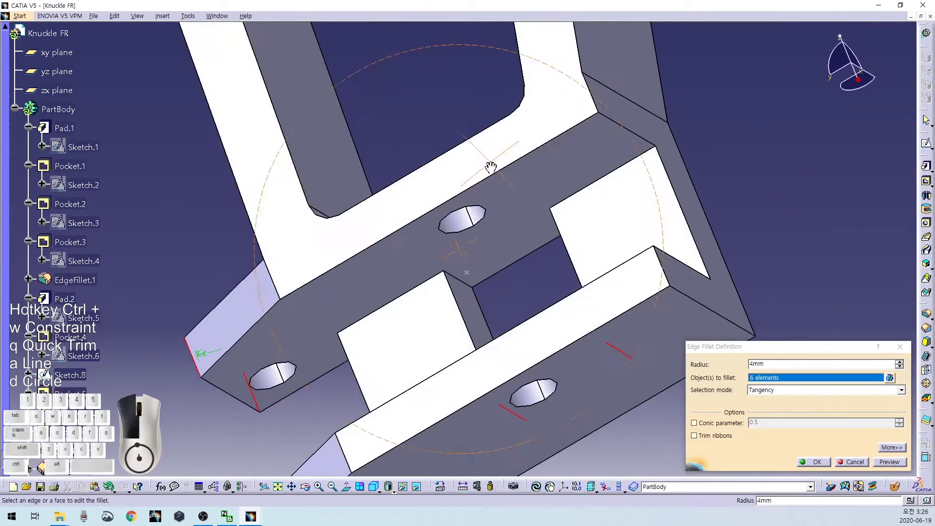
{"action": "left_click", "coordinate": [462, 281]}
{"action": "middle_click_drag", "start_coordinate": [463, 282], "coordinate": [522, 254]}
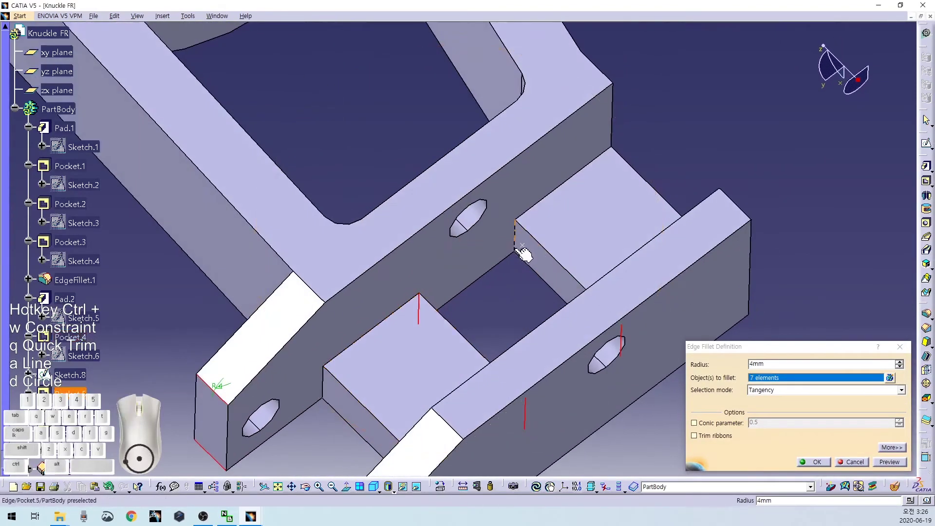
{"action": "left_click", "coordinate": [811, 462]}
{"action": "middle_click_drag", "start_coordinate": [539, 298], "coordinate": [582, 431]}
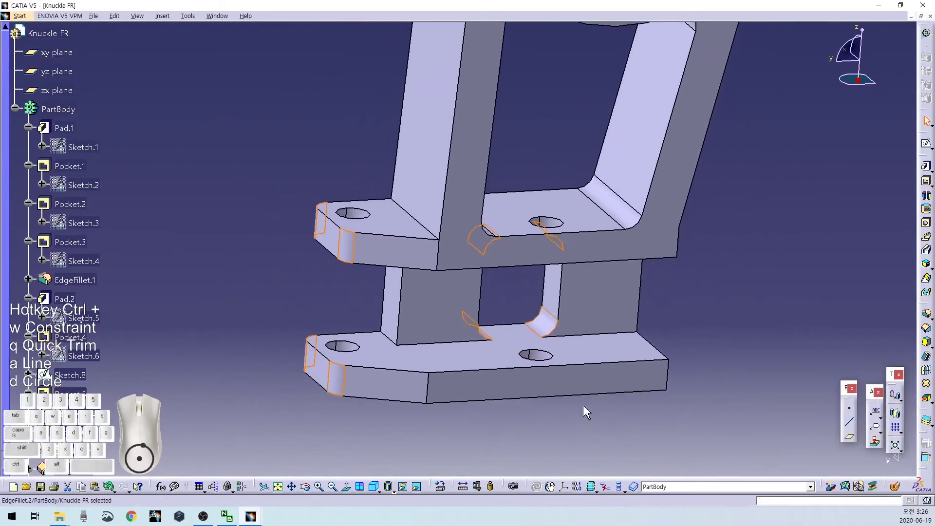
{"action": "middle_click_drag", "start_coordinate": [487, 351], "coordinate": [507, 409]}
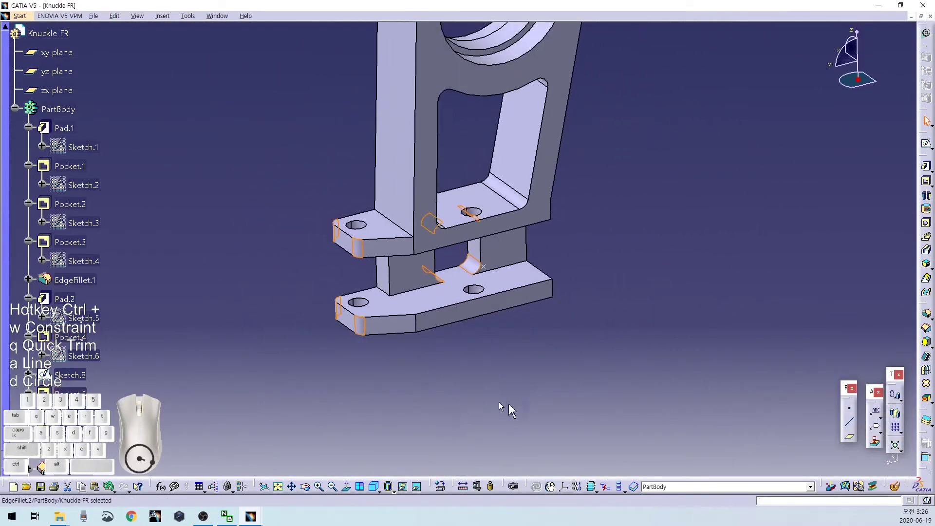
- Open a new sketch on the zx plane of the knuckle
{"action": "middle_click_drag", "start_coordinate": [554, 194], "coordinate": [549, 242]}
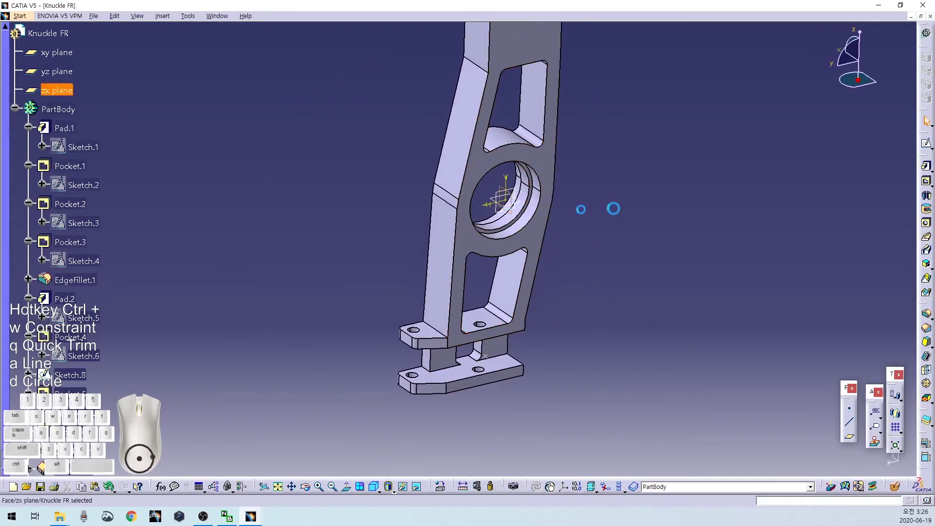
{"action": "left_click", "coordinate": [926, 143]}
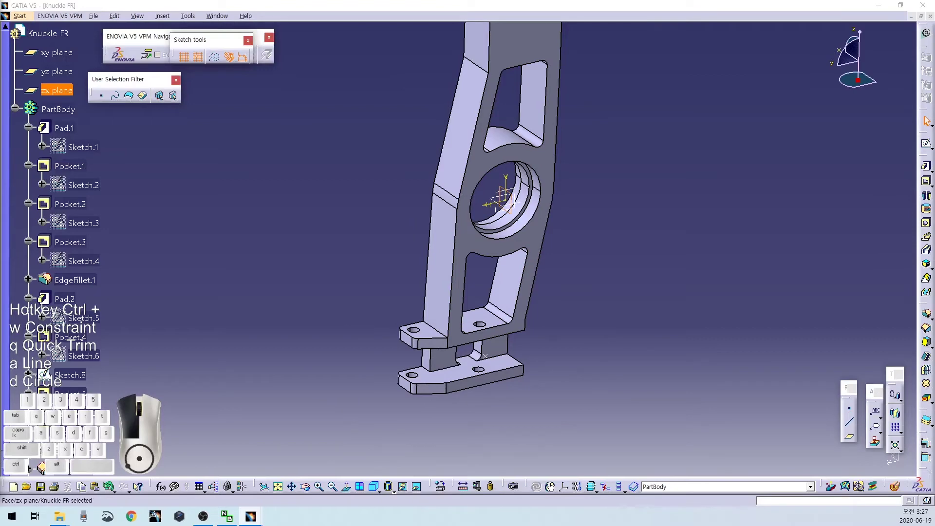
{"action": "mouse_move", "coordinate": [583, 166]}
{"action": "middle_mouse_down"}
{"action": "mouse_move", "coordinate": [571, 221]}
{"action": "mouse_move", "coordinate": [393, 261]}
{"action": "mouse_move", "coordinate": [559, 207]}
{"action": "mouse_move", "coordinate": [628, 309]}
{"action": "mouse_move", "coordinate": [547, 271]}
{"action": "mouse_move", "coordinate": [420, 237]}
{"action": "middle_mouse_up"}
{"action": "left_click", "coordinate": [412, 227]}
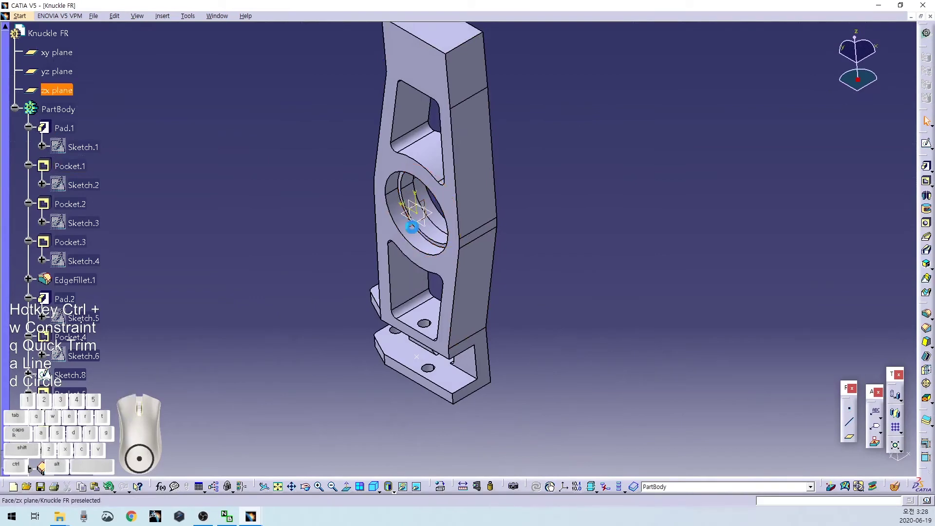
{"action": "left_click", "coordinate": [926, 143]}
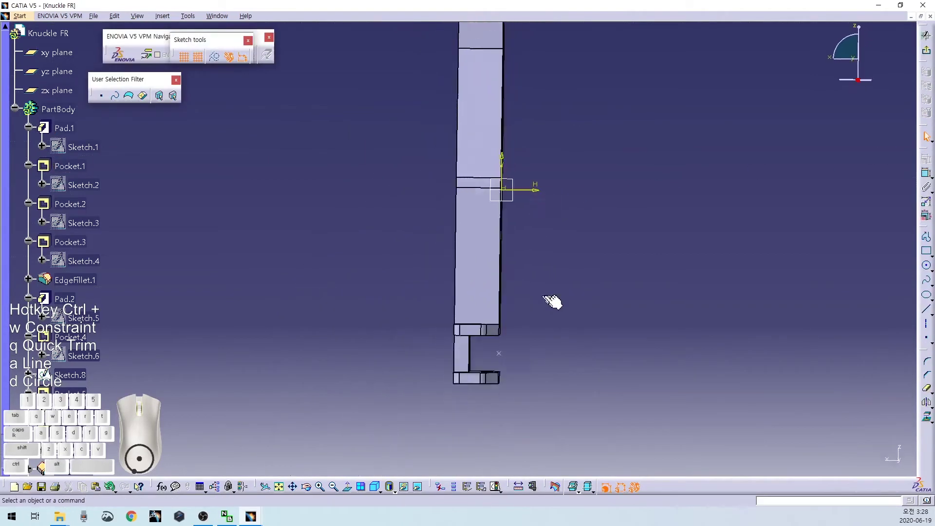
{"action": "mouse_move", "coordinate": [539, 232]}
{"action": "middle_mouse_down"}
{"action": "mouse_move", "coordinate": [526, 282]}
{"action": "mouse_move", "coordinate": [508, 215]}
{"action": "middle_mouse_up"}
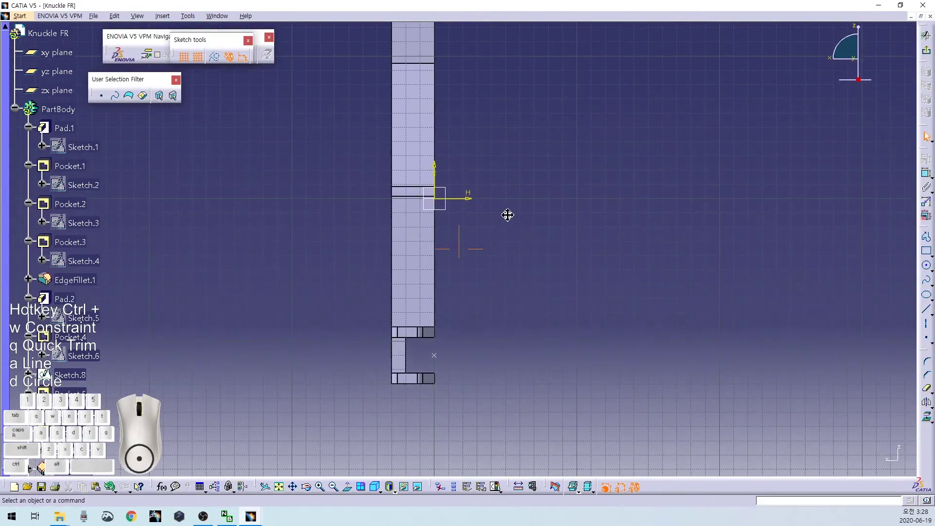
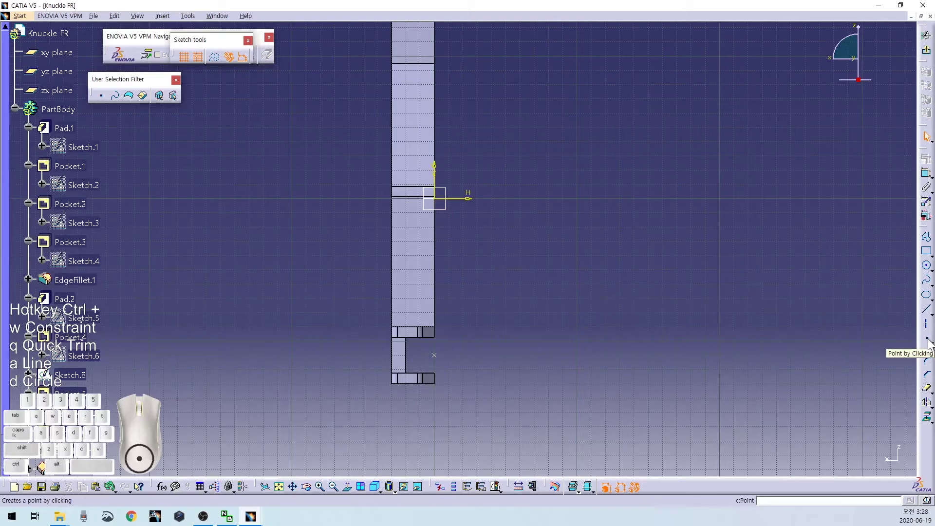
- Draw a steeply inclined construction line from the gap between the two lower lugs up past the knuckle's outer face
{"action": "left_click", "coordinate": [927, 314]}
{"action": "left_click", "coordinate": [422, 356]}
{"action": "mouse_move", "coordinate": [465, 125]}
{"action": "middle_mouse_down"}
{"action": "mouse_move", "coordinate": [431, 204]}
{"action": "mouse_move", "coordinate": [437, 54]}
{"action": "middle_mouse_up"}
{"action": "left_click", "coordinate": [428, 172]}
{"action": "left_click", "coordinate": [495, 148]}
{"action": "left_click", "coordinate": [393, 274]}
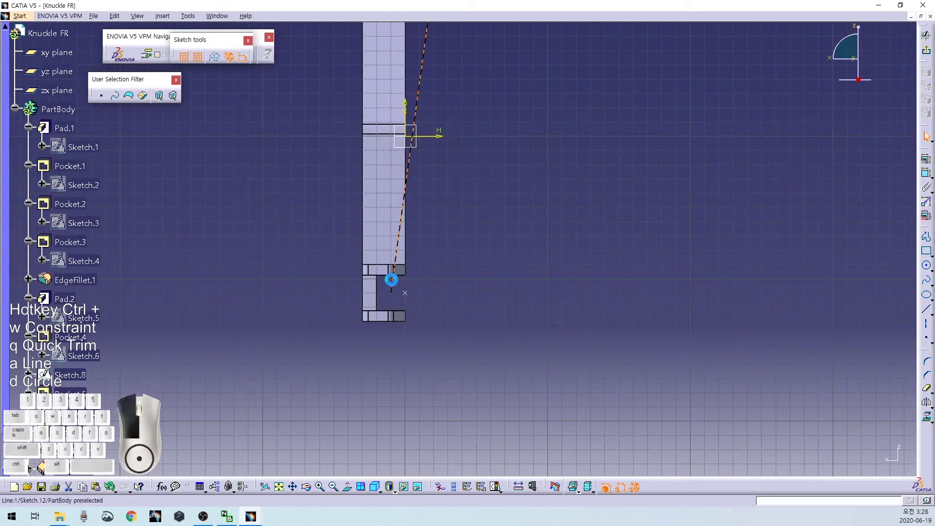
{"action": "left_click", "coordinate": [215, 57]}
- Dimension the inclined line's lower endpoint horizontally from the knuckle's outer edge and set the distance to 8 mm
{"action": "middle_click_drag", "start_coordinate": [521, 232], "coordinate": [409, 264]}
{"action": "key", "text": "ctrl+w"}
{"action": "left_click", "coordinate": [378, 284]}
{"action": "double_click", "coordinate": [443, 285]}
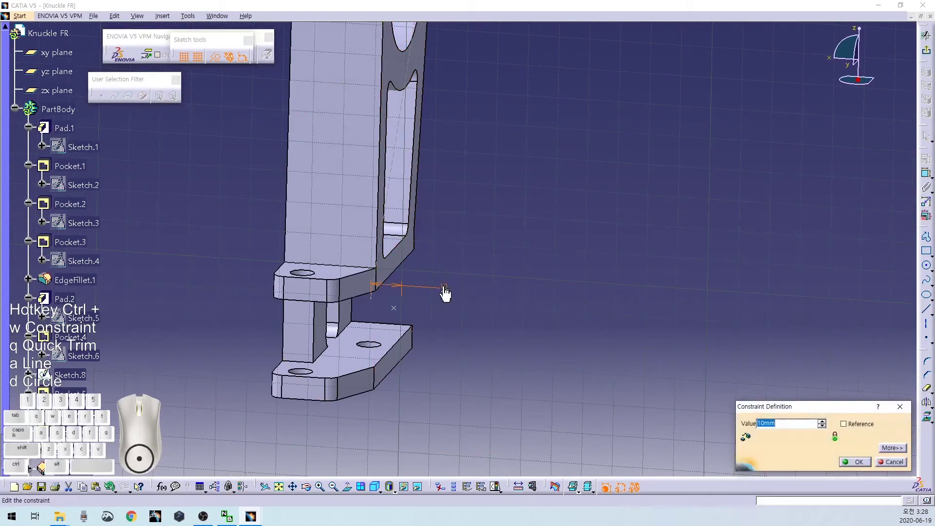
{"action": "type", "text": "8"}
{"action": "key", "text": "Return"}
- Draw a horizontal construction line across the upper lug and make it coincident with the lug's lower face
{"action": "mouse_move", "coordinate": [459, 341]}
{"action": "middle_mouse_down"}
{"action": "mouse_move", "coordinate": [488, 244]}
{"action": "mouse_move", "coordinate": [392, 251]}
{"action": "mouse_move", "coordinate": [418, 249]}
{"action": "mouse_move", "coordinate": [461, 307]}
{"action": "mouse_move", "coordinate": [480, 315]}
{"action": "mouse_move", "coordinate": [449, 341]}
{"action": "mouse_move", "coordinate": [427, 331]}
{"action": "middle_mouse_up"}
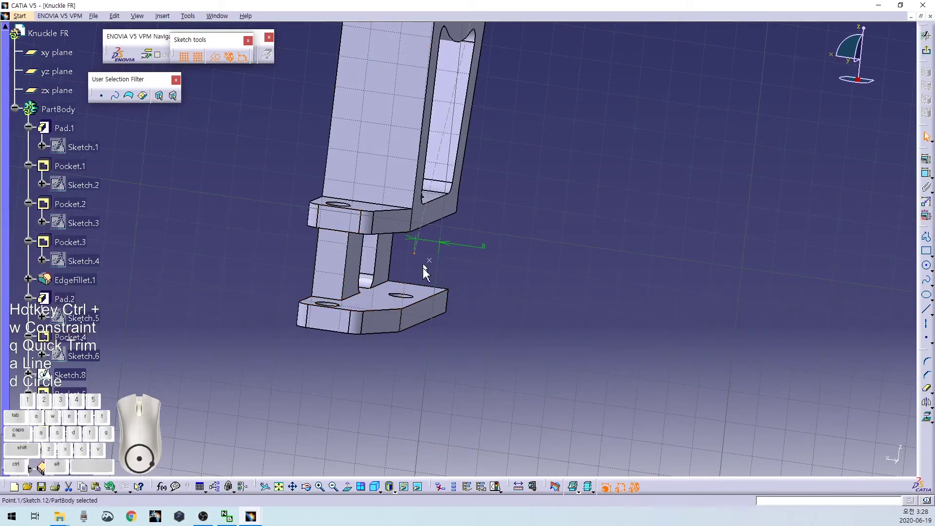
{"action": "middle_click_drag", "start_coordinate": [508, 357], "coordinate": [572, 282]}
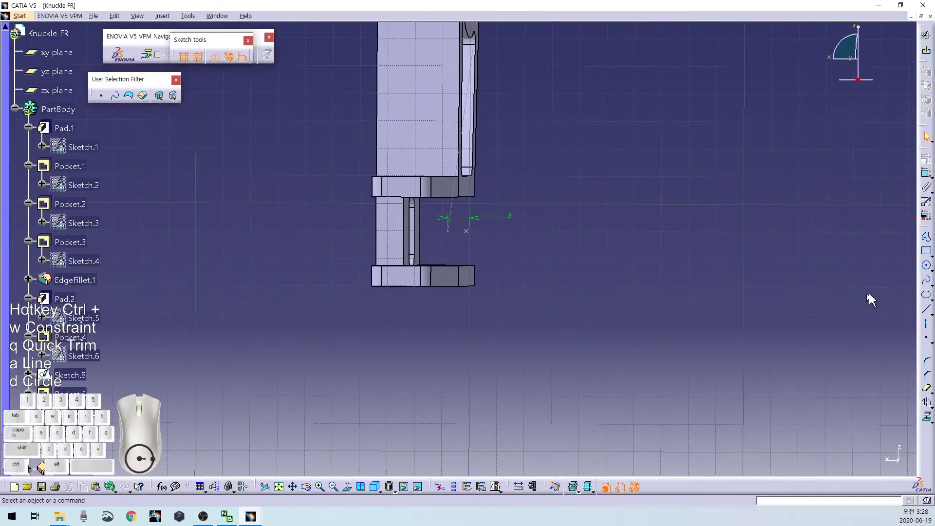
{"action": "left_click", "coordinate": [922, 309]}
{"action": "left_click", "coordinate": [256, 178]}
{"action": "left_click", "coordinate": [658, 187]}
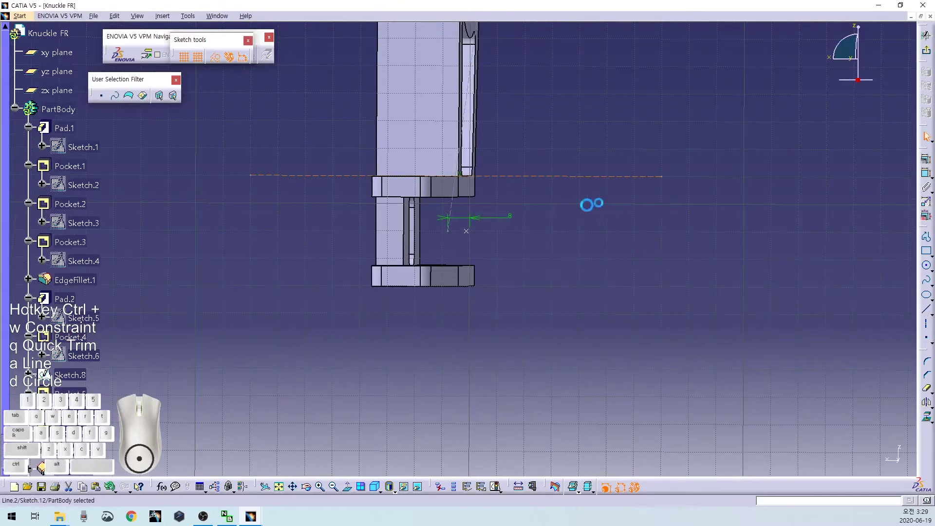
{"action": "middle_click_drag", "start_coordinate": [417, 222], "coordinate": [428, 203]}
{"action": "left_click", "coordinate": [479, 202]}
{"action": "left_click", "coordinate": [420, 223], "text": "ctrl"}
{"action": "right_click", "coordinate": [528, 251]}
{"action": "left_click", "coordinate": [560, 326]}
- Draw a second horizontal construction line and make it coincident with the lower lug's top face
{"action": "mouse_move", "coordinate": [482, 312]}
{"action": "middle_mouse_down"}
{"action": "mouse_move", "coordinate": [453, 284]}
{"action": "mouse_move", "coordinate": [484, 284]}
{"action": "middle_mouse_up"}
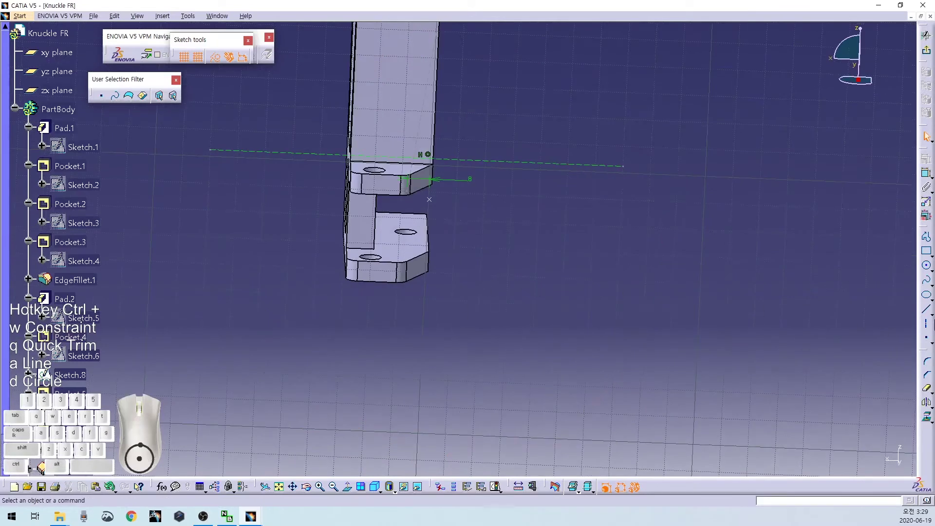
{"action": "left_click", "coordinate": [925, 310]}
{"action": "key", "text": "Escape"}
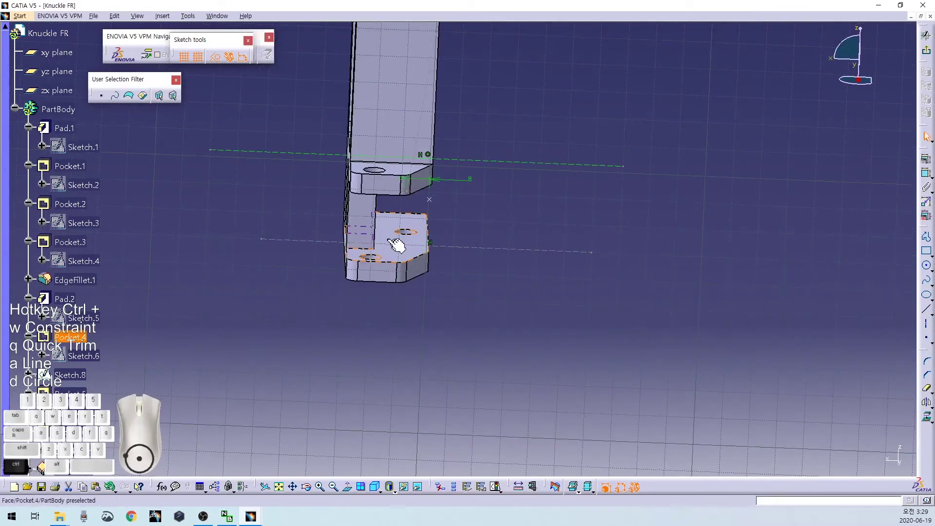
{"action": "left_click", "coordinate": [399, 235], "text": "ctrl"}
{"action": "right_click", "coordinate": [518, 223]}
{"action": "left_click", "coordinate": [560, 296]}
- Apply a Fix constraint to both horizontal construction lines
{"action": "middle_click_drag", "start_coordinate": [418, 292], "coordinate": [557, 271]}
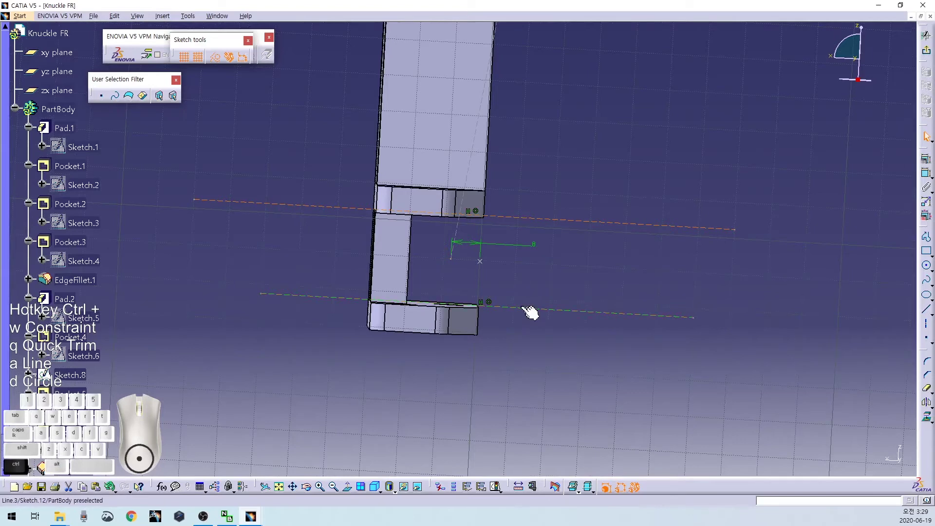
{"action": "left_click", "coordinate": [927, 161]}
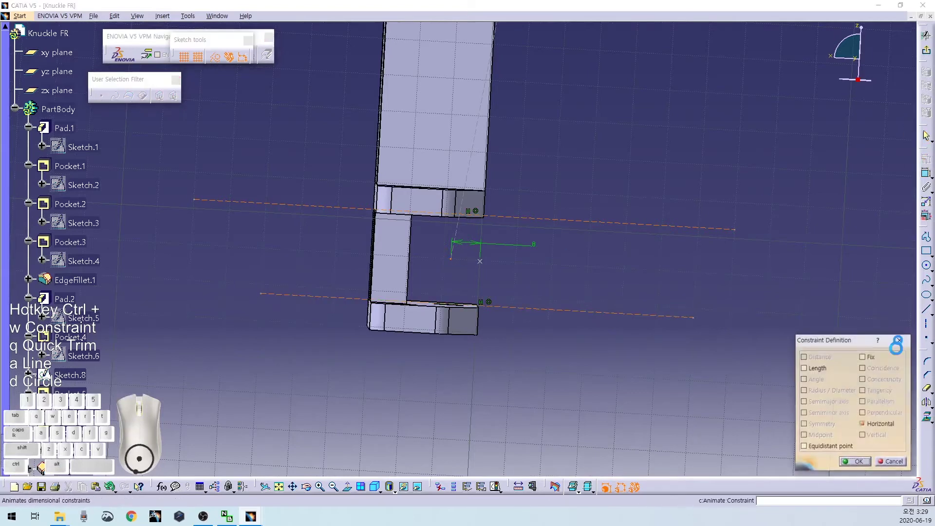
{"action": "left_click", "coordinate": [856, 462]}
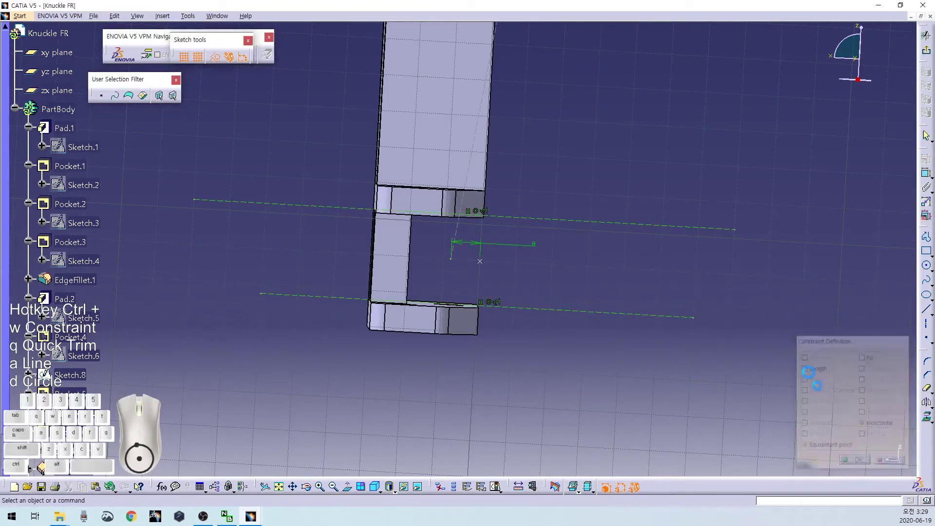
- Try to dimension the vertical distance between the upper horizontal line and the inclined line's lower endpoint
{"action": "left_click", "coordinate": [500, 244]}
{"action": "left_click", "coordinate": [448, 286], "text": "ctrl"}
{"action": "left_click", "coordinate": [521, 251]}
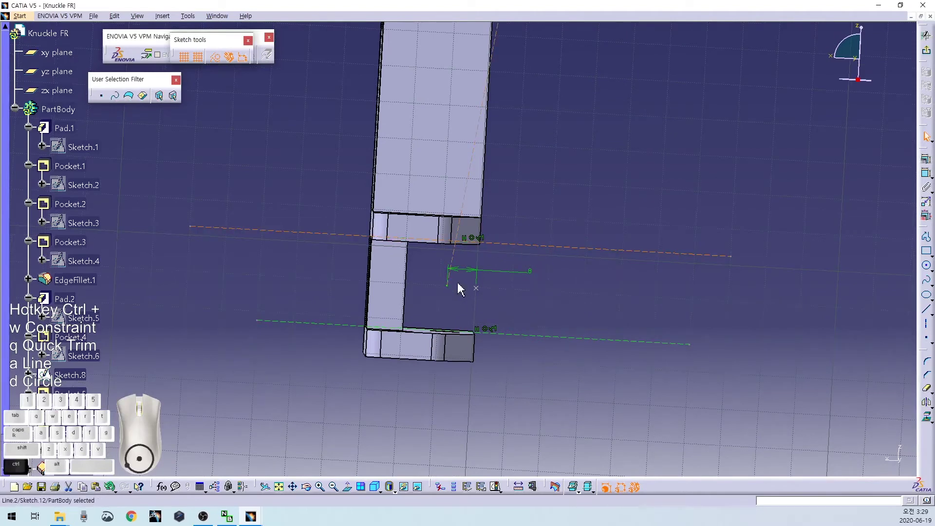
{"action": "left_click", "coordinate": [448, 287], "text": "ctrl"}
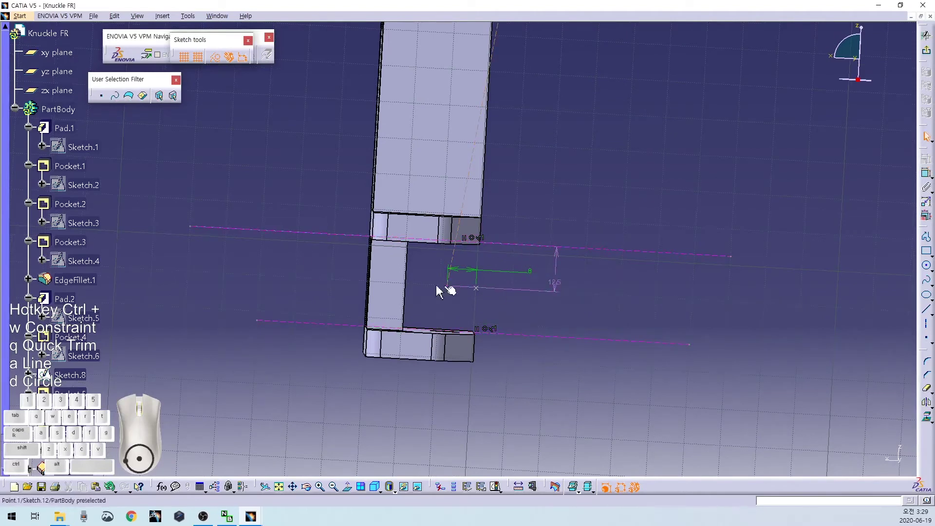
{"action": "left_click", "coordinate": [556, 274]}
{"action": "key", "text": "ctrl+z"}
- Dimension the inclined line's upper endpoint 30 mm from the vertical axis and 110 mm above the horizontal axis
{"action": "middle_click_drag", "start_coordinate": [565, 143], "coordinate": [510, 196]}
{"action": "middle_click_drag", "start_coordinate": [521, 105], "coordinate": [499, 323]}
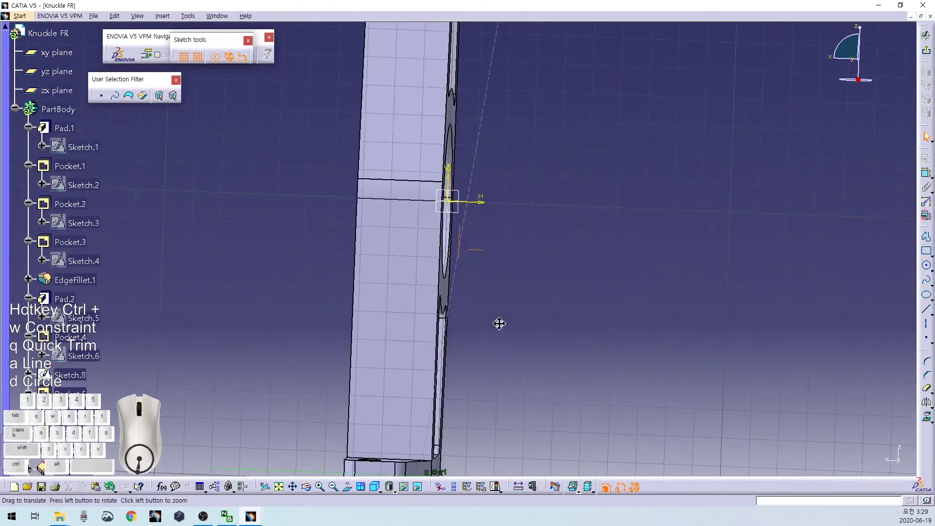
{"action": "mouse_move", "coordinate": [477, 172]}
{"action": "middle_mouse_down"}
{"action": "mouse_move", "coordinate": [515, 244]}
{"action": "mouse_move", "coordinate": [555, 371]}
{"action": "mouse_move", "coordinate": [546, 378]}
{"action": "middle_mouse_up"}
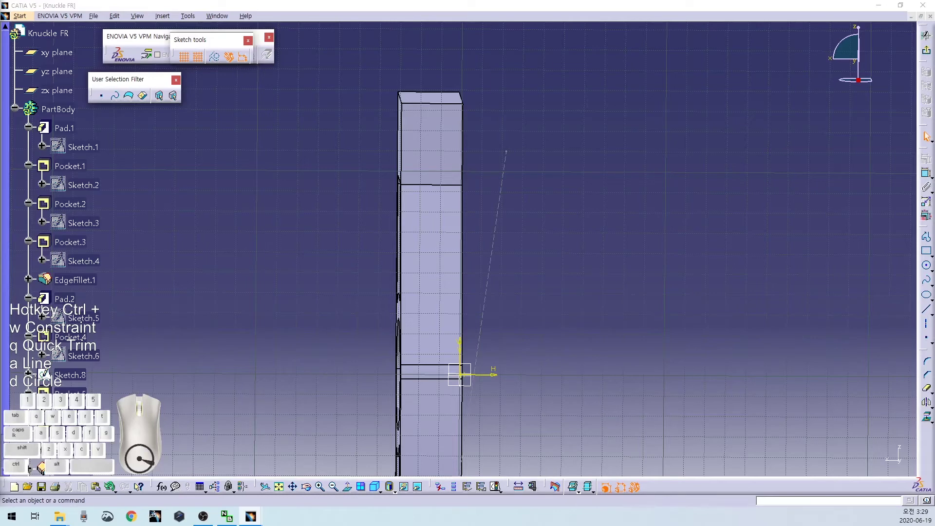
{"action": "middle_click_drag", "start_coordinate": [532, 198], "coordinate": [510, 186]}
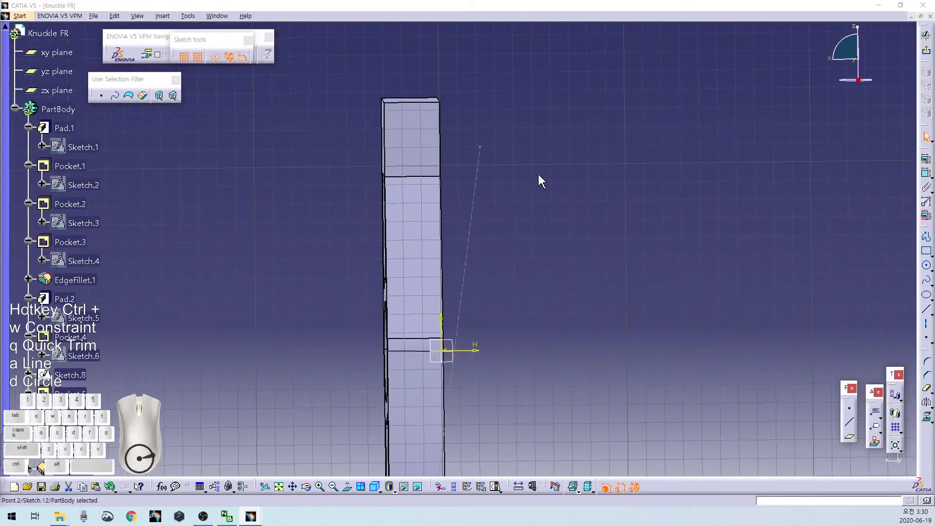
{"action": "key", "text": "ctrl+w"}
{"action": "left_click", "coordinate": [442, 328]}
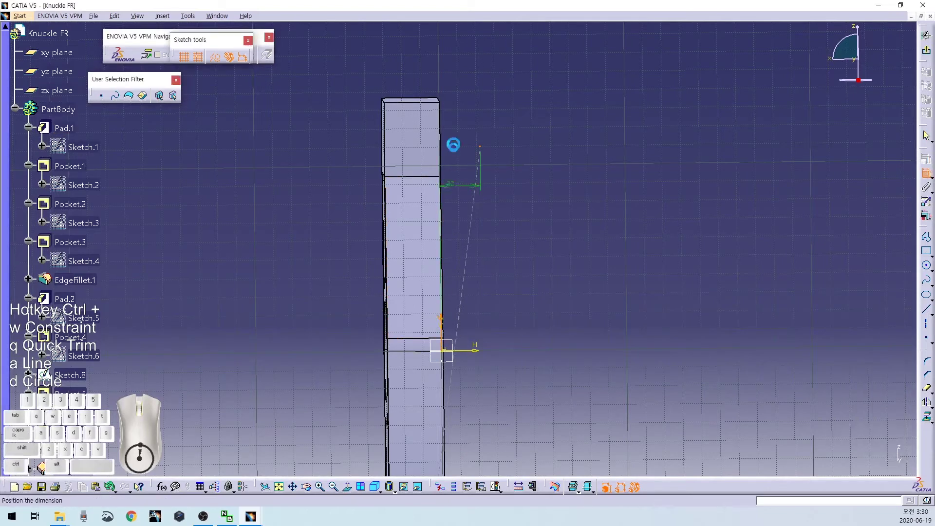
{"action": "double_click", "coordinate": [455, 90]}
{"action": "type", "text": "30mm"}
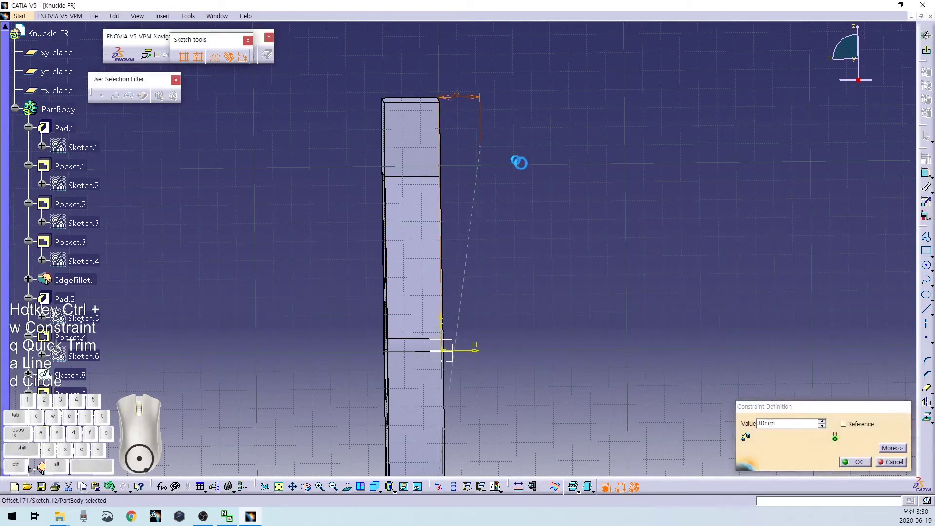
{"action": "key", "text": "Return"}
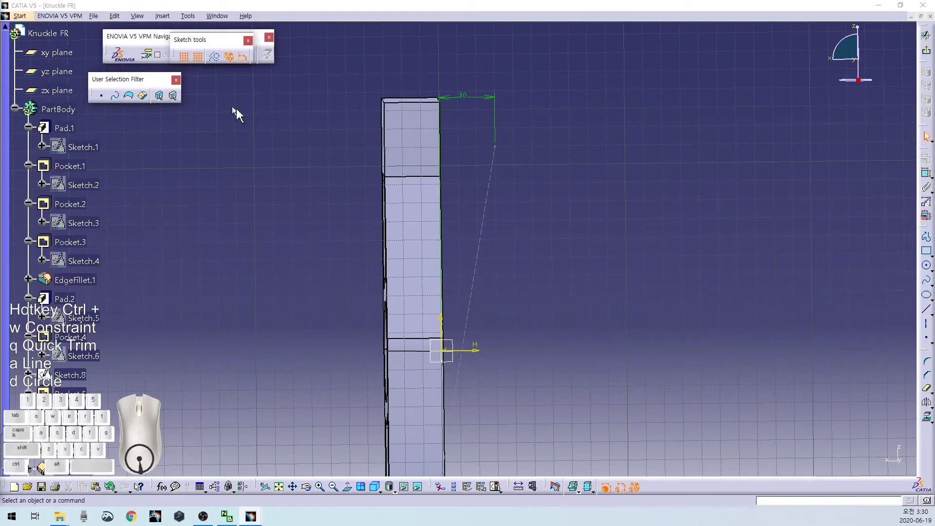
{"action": "left_click", "coordinate": [487, 352], "text": "ctrl"}
{"action": "left_click", "coordinate": [861, 238]}
- Place a construction point on the upper and lower ends of the inclined line and exit the sketch
{"action": "left_click", "coordinate": [927, 341]}
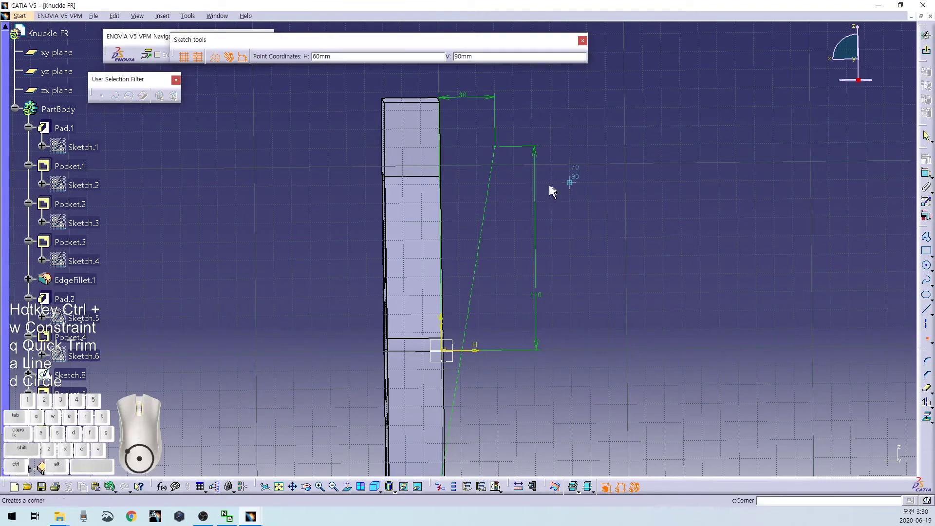
{"action": "left_click", "coordinate": [499, 148]}
{"action": "left_click", "coordinate": [653, 287]}
{"action": "middle_click_drag", "start_coordinate": [626, 295], "coordinate": [617, 104]}
{"action": "middle_click_drag", "start_coordinate": [592, 242], "coordinate": [613, 118]}
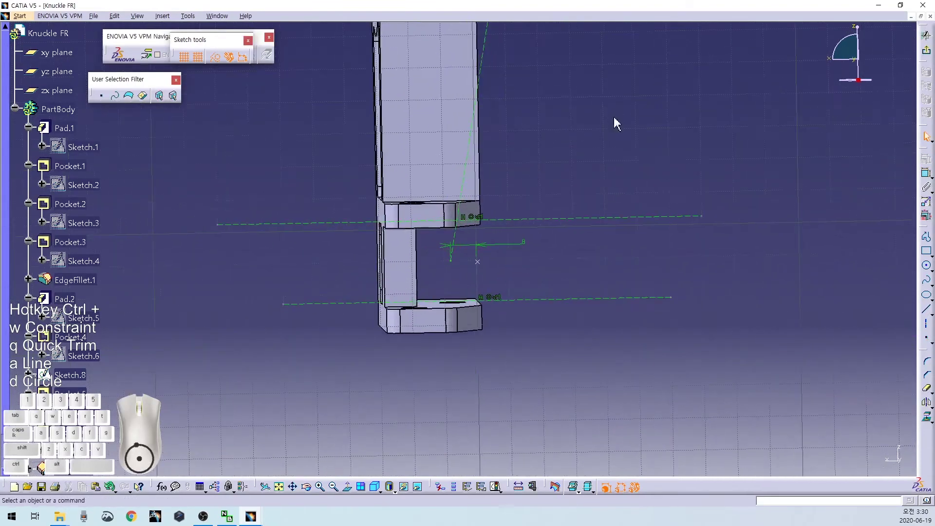
{"action": "left_click", "coordinate": [927, 337]}
{"action": "left_click", "coordinate": [450, 259]}
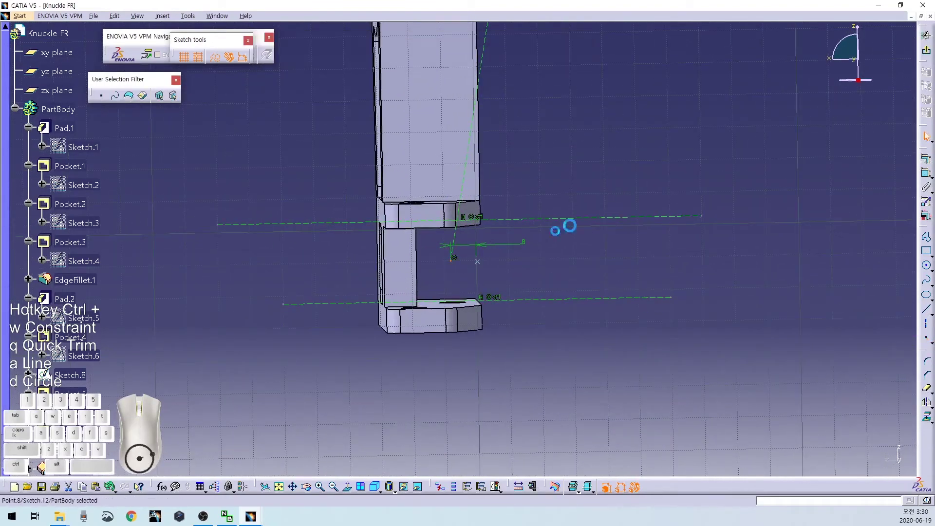
{"action": "left_click", "coordinate": [926, 50]}
{"action": "mouse_move", "coordinate": [638, 194]}
{"action": "middle_mouse_down"}
{"action": "mouse_move", "coordinate": [633, 217]}
{"action": "mouse_move", "coordinate": [621, 201]}
{"action": "mouse_move", "coordinate": [536, 219]}
{"action": "mouse_move", "coordinate": [682, 226]}
{"action": "mouse_move", "coordinate": [664, 153]}
{"action": "mouse_move", "coordinate": [562, 295]}
{"action": "mouse_move", "coordinate": [594, 268]}
{"action": "mouse_move", "coordinate": [431, 317]}
{"action": "middle_mouse_up"}
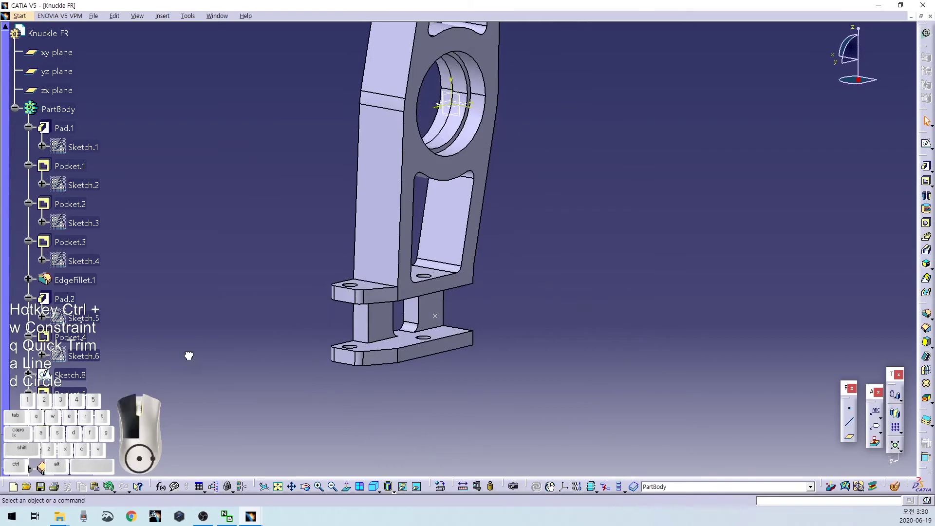
- Reopen the zx plane sketch and cut the point at the inclined line's upper end
{"action": "scroll", "coordinate": [77, 331], "scroll_direction": "down", "scroll_amount": 3}
{"action": "double_click", "coordinate": [78, 325]}
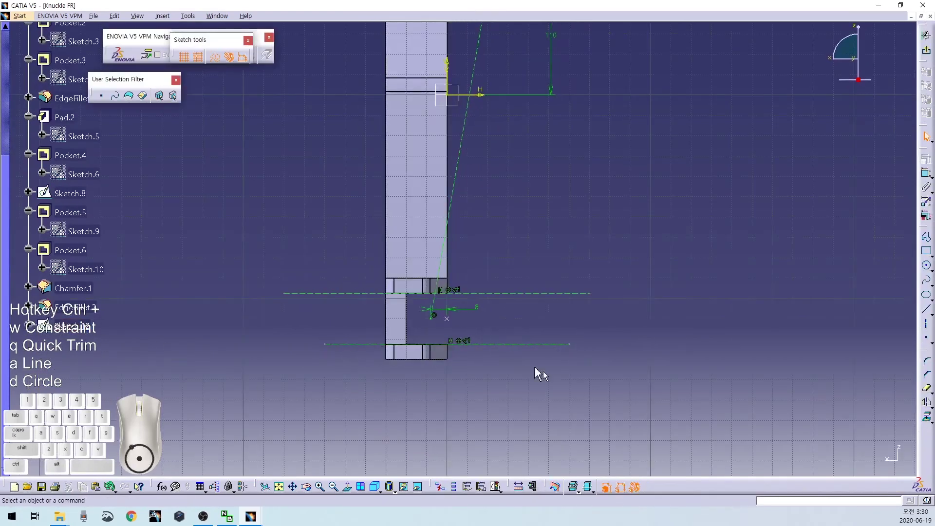
{"action": "middle_click_drag", "start_coordinate": [532, 195], "coordinate": [550, 441]}
{"action": "left_click", "coordinate": [526, 119]}
{"action": "key", "text": "ctrl+x"}
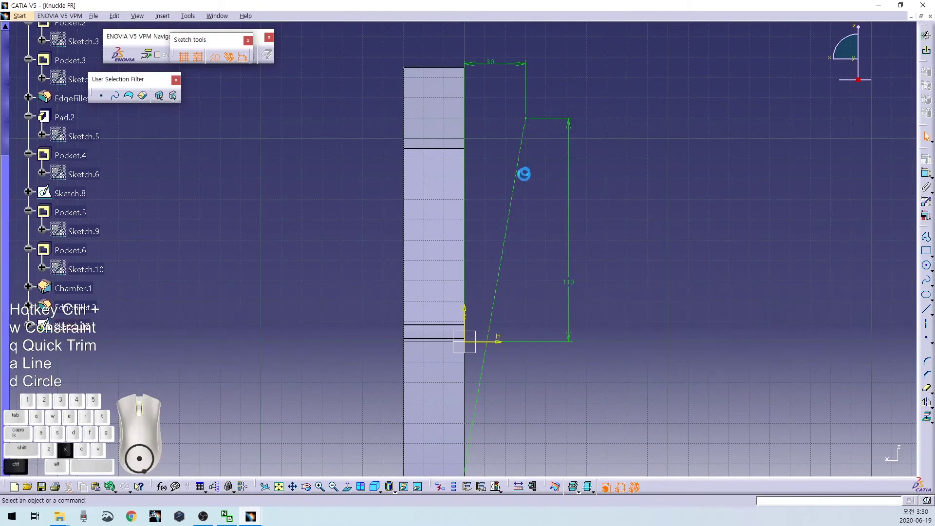
- Turn off construction mode, add a standard point at each end of the inclined line, and exit the sketch
{"action": "left_click", "coordinate": [215, 57]}
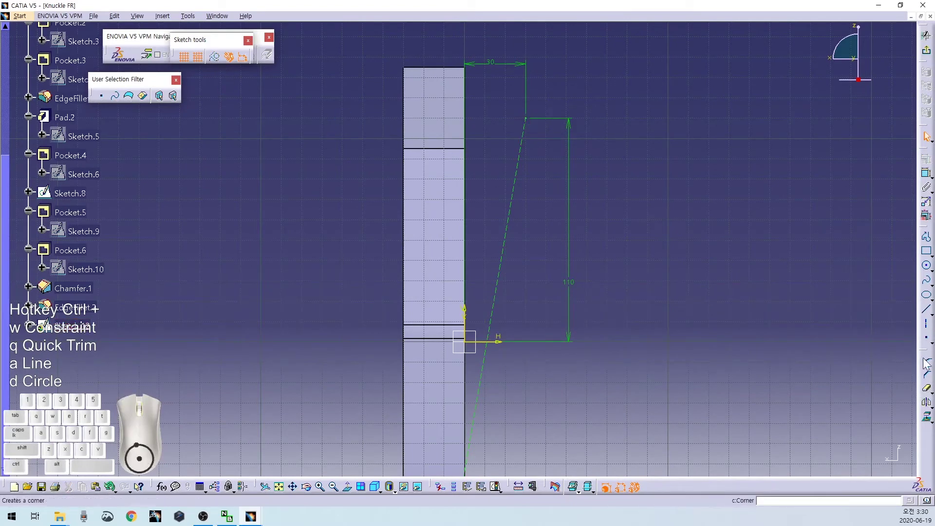
{"action": "left_click", "coordinate": [924, 337]}
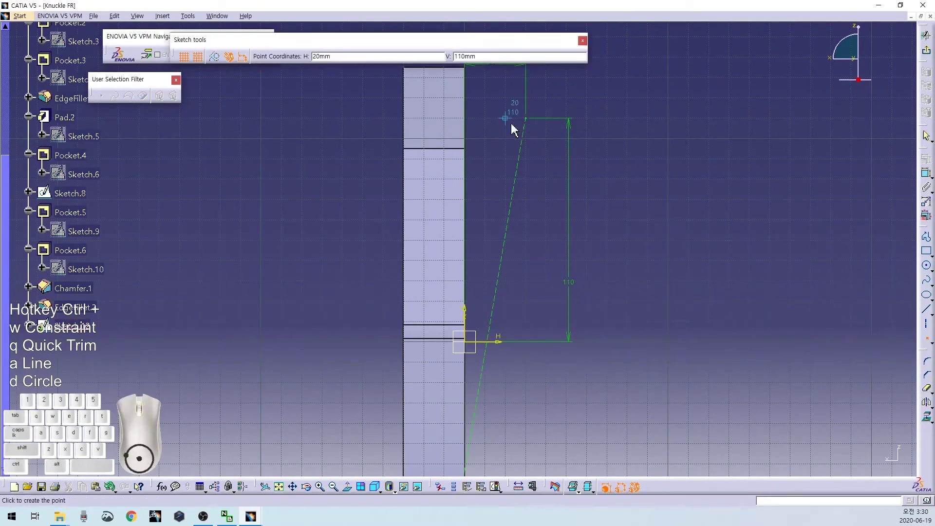
{"action": "left_click", "coordinate": [527, 126]}
{"action": "middle_click_drag", "start_coordinate": [501, 349], "coordinate": [495, 98]}
{"action": "left_click", "coordinate": [553, 211]}
{"action": "left_click", "coordinate": [924, 337]}
{"action": "left_click", "coordinate": [445, 311]}
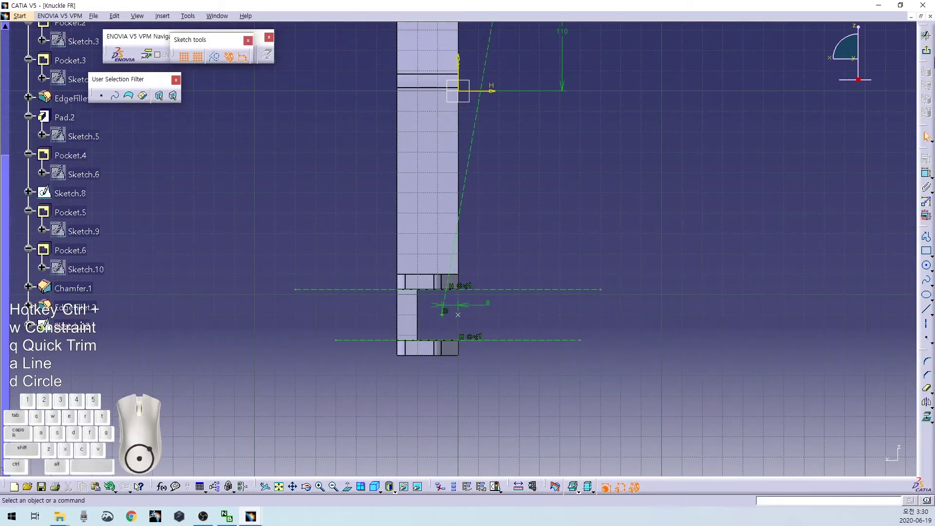
{"action": "left_click", "coordinate": [927, 53]}
- Reopen Sketch.8, turn off construction mode, add a standard point at the inclined reference line's upper end, and exit the sketch
{"action": "mouse_move", "coordinate": [480, 261]}
{"action": "middle_mouse_down"}
{"action": "mouse_move", "coordinate": [532, 374]}
{"action": "mouse_move", "coordinate": [532, 263]}
{"action": "middle_mouse_up"}
{"action": "middle_click_drag", "start_coordinate": [487, 371], "coordinate": [417, 217]}
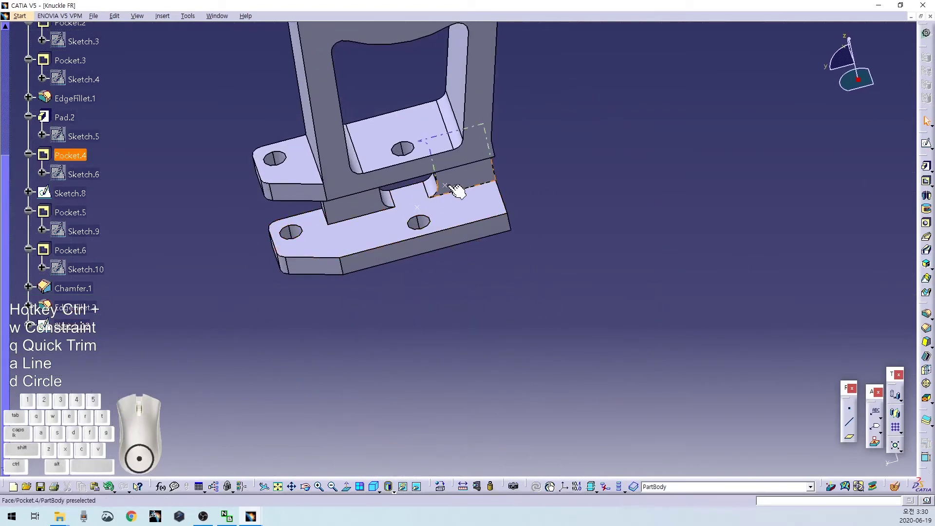
{"action": "double_click", "coordinate": [416, 208]}
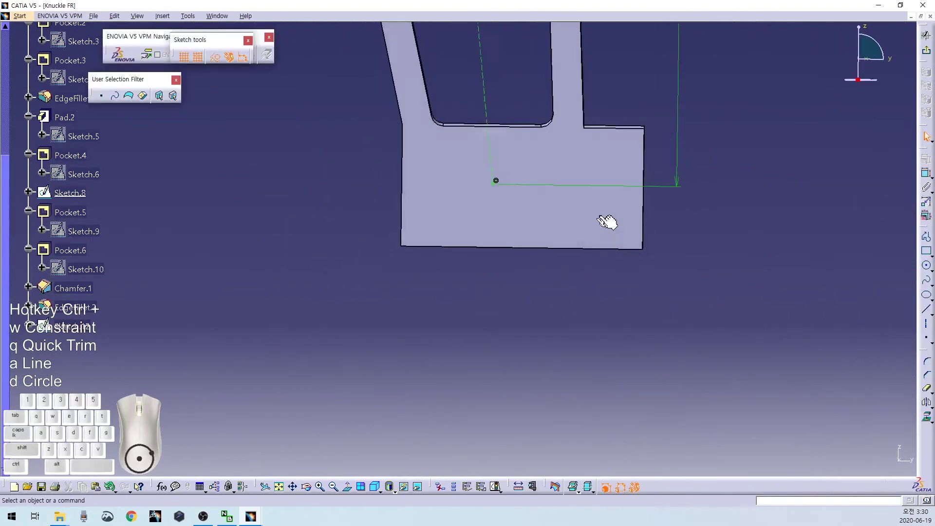
{"action": "middle_click_drag", "start_coordinate": [654, 109], "coordinate": [645, 373]}
{"action": "middle_click_drag", "start_coordinate": [506, 96], "coordinate": [553, 416]}
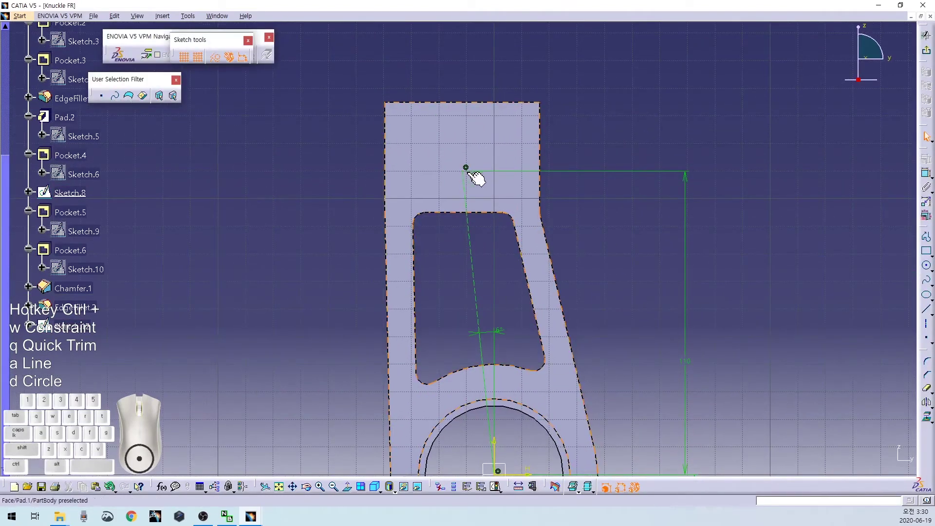
{"action": "left_click", "coordinate": [212, 57]}
{"action": "left_click", "coordinate": [928, 342]}
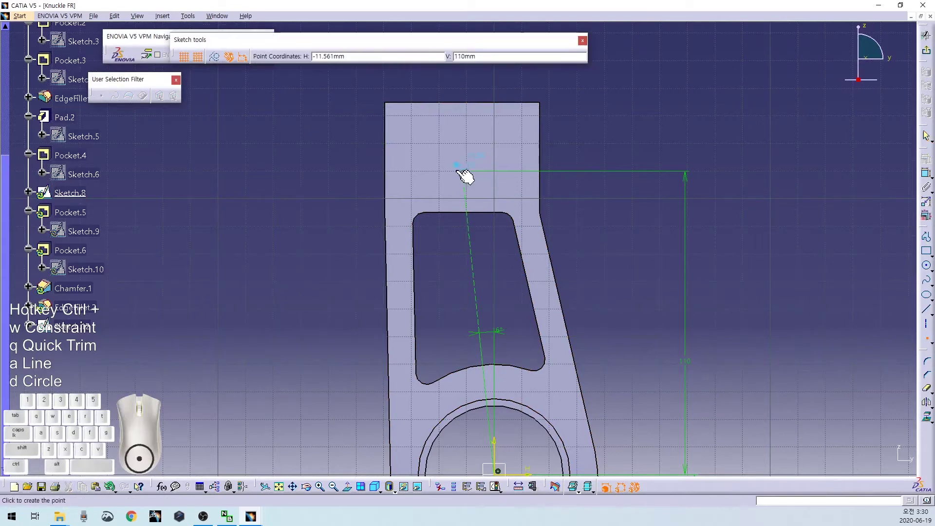
{"action": "left_click", "coordinate": [466, 167]}
{"action": "left_click", "coordinate": [926, 50]}
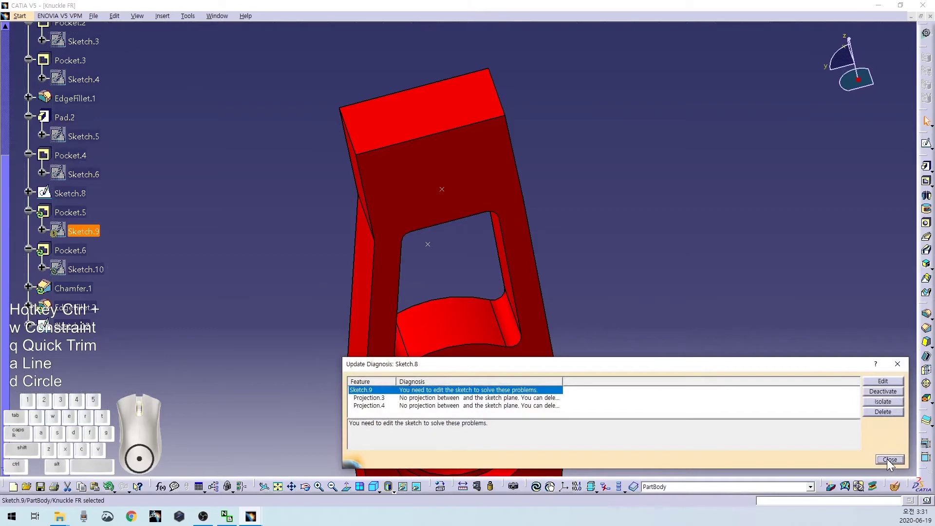
- Open the faulty Sketch.9 for editing, exit it, and isolate its broken projections in the update diagnosis
{"action": "left_click", "coordinate": [881, 380]}
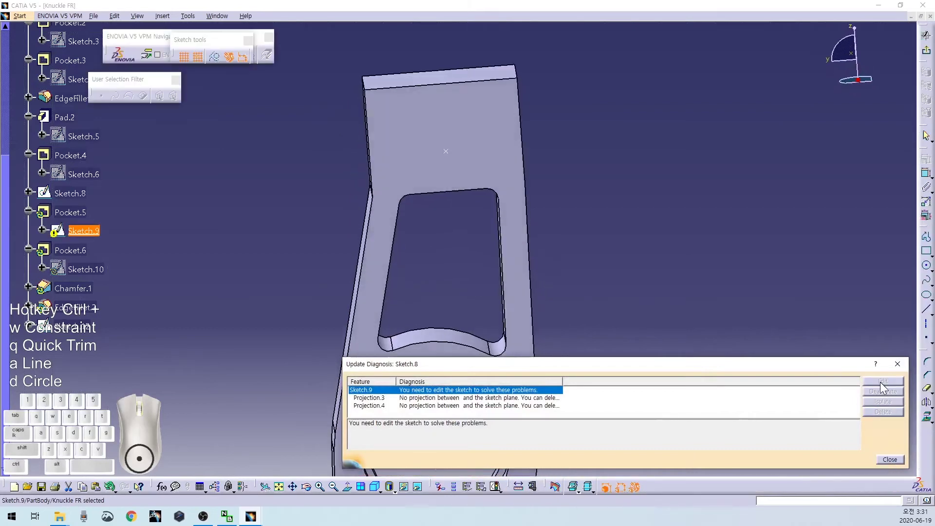
{"action": "left_click", "coordinate": [890, 458]}
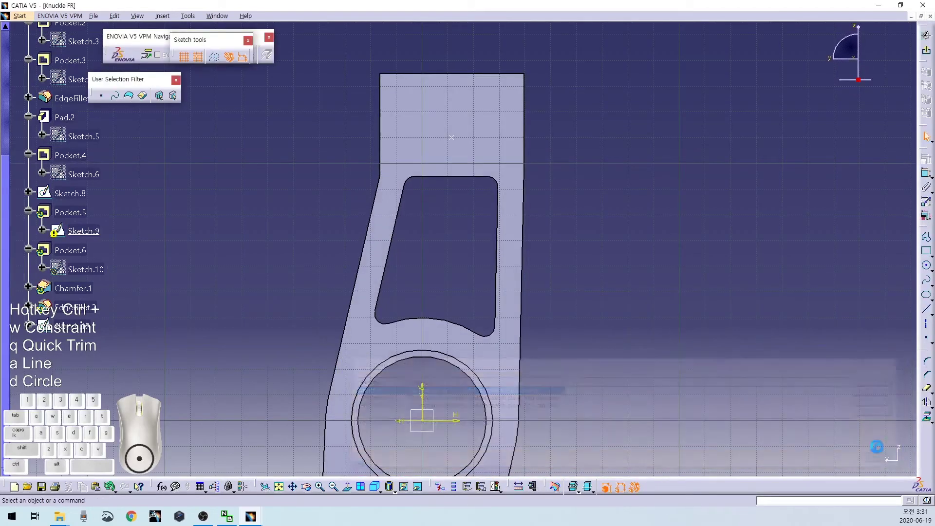
{"action": "mouse_move", "coordinate": [547, 284]}
{"action": "middle_mouse_down"}
{"action": "mouse_move", "coordinate": [549, 348]}
{"action": "mouse_move", "coordinate": [507, 151]}
{"action": "mouse_move", "coordinate": [514, 168]}
{"action": "middle_mouse_up"}
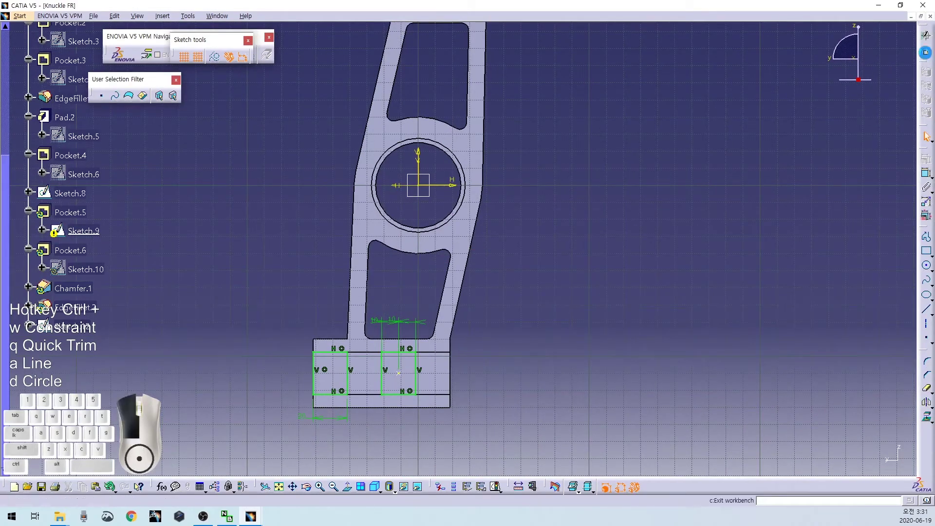
{"action": "left_click", "coordinate": [926, 50]}
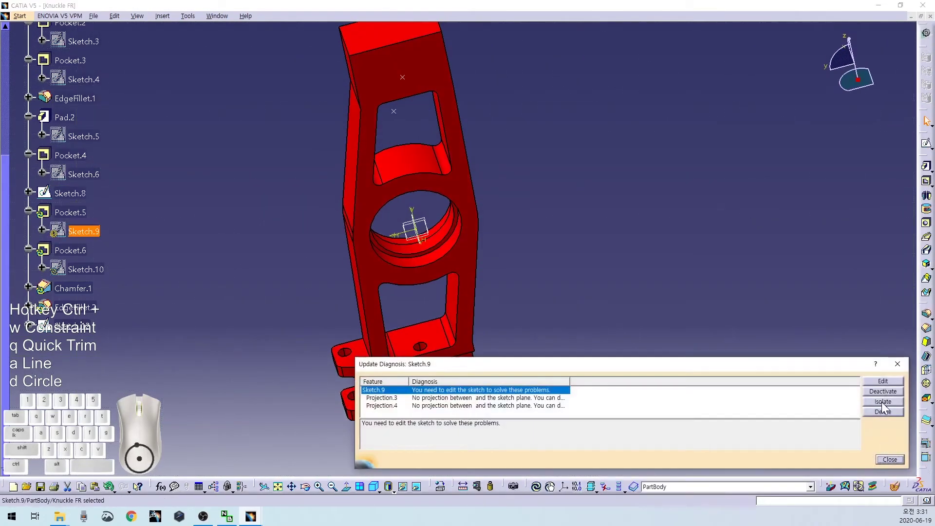
{"action": "left_click", "coordinate": [882, 402]}
- Start a sketch on the upper block's side face and draw two crossing slanted lines and a vertical line along the block's edge
{"action": "middle_click_drag", "start_coordinate": [607, 244], "coordinate": [416, 193]}
{"action": "left_click", "coordinate": [383, 161]}
{"action": "left_click", "coordinate": [926, 143]}
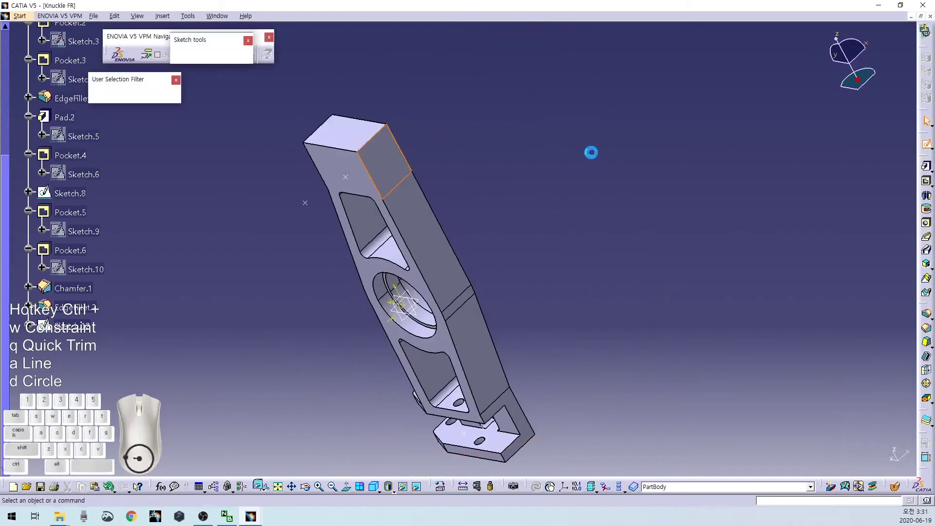
{"action": "key", "text": "ctrl+a"}
{"action": "left_click", "coordinate": [407, 152]}
{"action": "left_click", "coordinate": [582, 351]}
{"action": "key", "text": "ctrl+a"}
{"action": "left_click", "coordinate": [582, 276]}
{"action": "left_click", "coordinate": [357, 401]}
{"action": "key", "text": "ctrl+a"}
{"action": "left_click", "coordinate": [431, 117]}
{"action": "left_click", "coordinate": [428, 415]}
- Make the vertical line coincident with the block's edge and trim its corner with the lower slanted line
{"action": "left_click", "coordinate": [427, 215]}
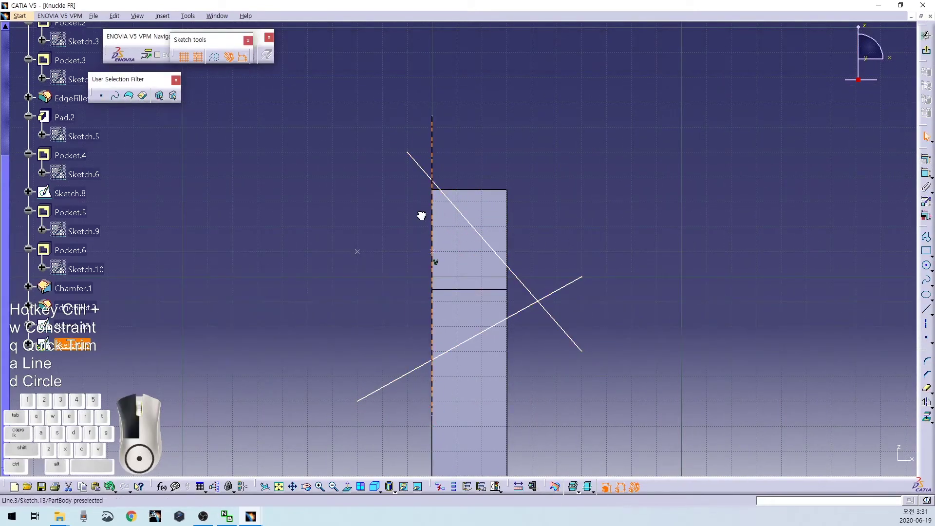
{"action": "left_click_drag", "start_coordinate": [427, 214], "coordinate": [403, 239]}
{"action": "left_click", "coordinate": [432, 217], "text": "ctrl"}
{"action": "key", "text": "ctrl+w"}
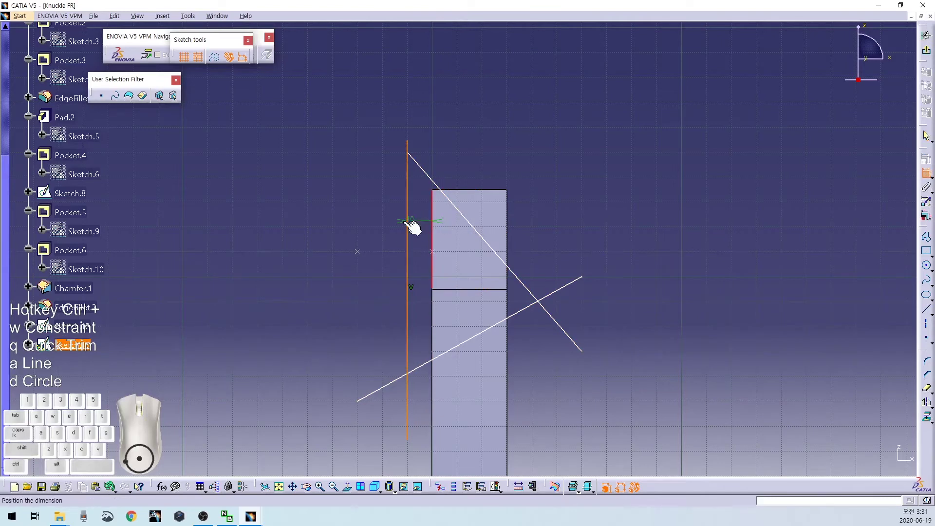
{"action": "right_click", "coordinate": [385, 225]}
{"action": "left_click", "coordinate": [410, 307]}
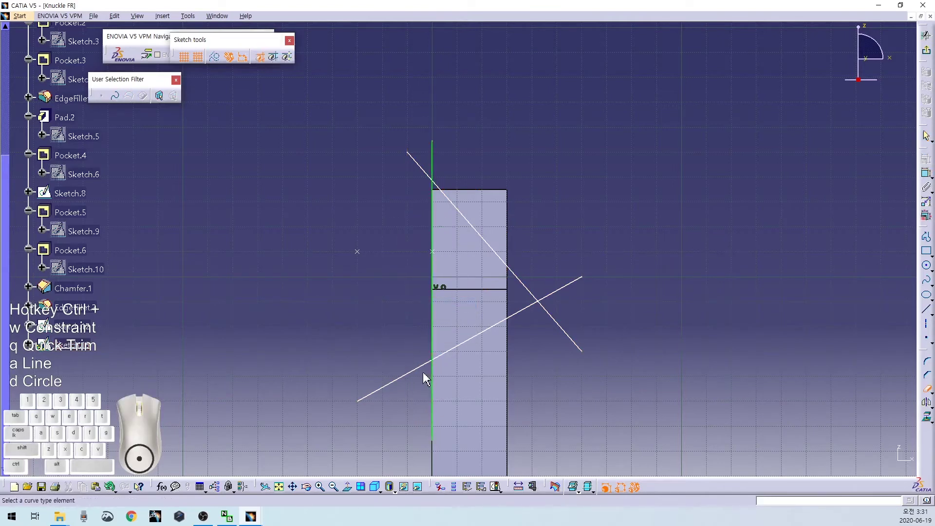
- Constrain the angle between the long slanted line and the vertical line to 15 degrees
{"action": "left_click", "coordinate": [514, 277]}
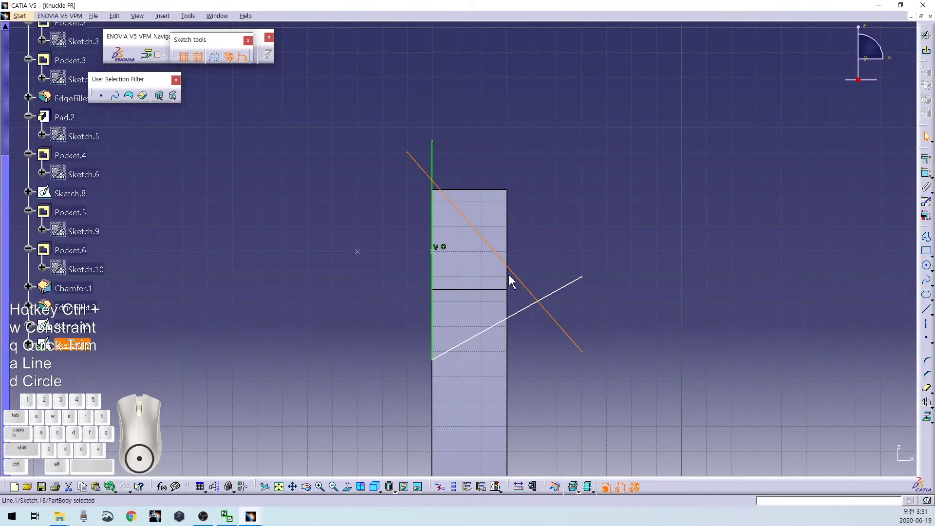
{"action": "left_click", "coordinate": [433, 222], "text": "ctrl"}
{"action": "key", "text": "ctrl+w"}
{"action": "left_click", "coordinate": [419, 237]}
{"action": "key", "text": "ctrl+z"}
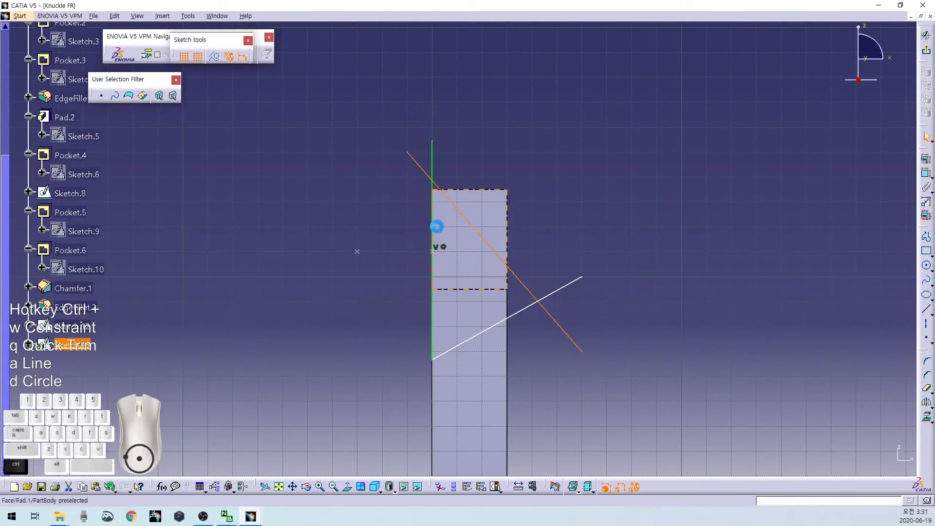
{"action": "key", "text": "ctrl+w"}
{"action": "double_click", "coordinate": [445, 227]}
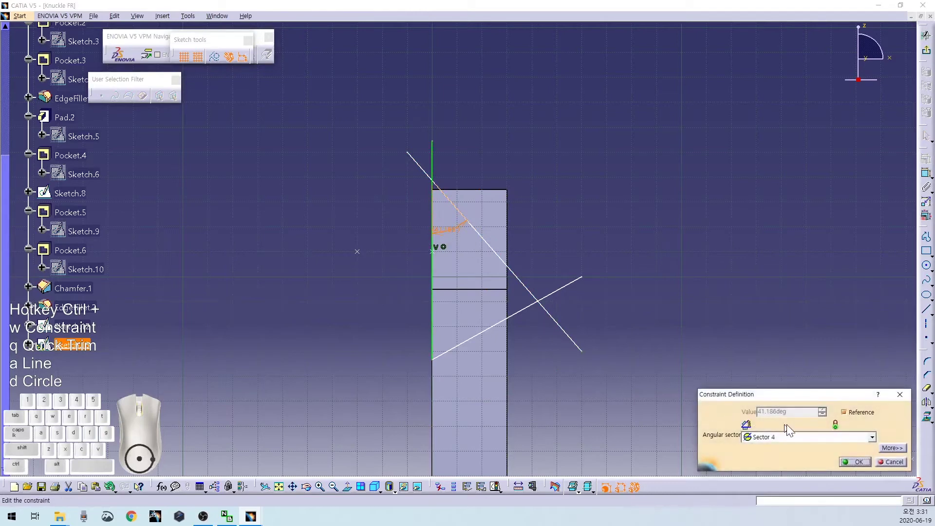
{"action": "left_click", "coordinate": [853, 413]}
{"action": "left_click", "coordinate": [853, 412]}
{"action": "type", "text": "16"}
{"action": "key", "text": "Return"}
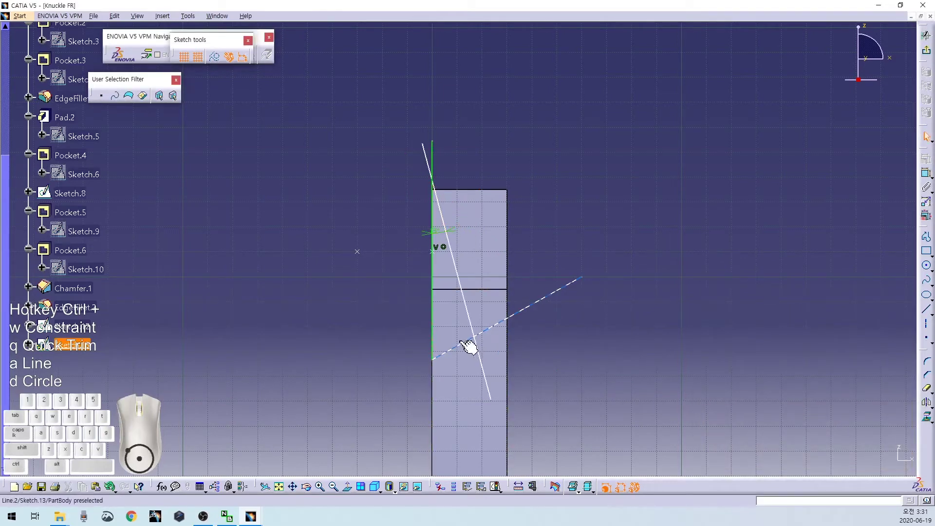
- Make the lower slanted line perpendicular to the long slanted line
{"action": "left_click", "coordinate": [474, 329], "text": "ctrl"}
{"action": "key", "text": "ctrl+w"}
{"action": "right_click", "coordinate": [446, 326]}
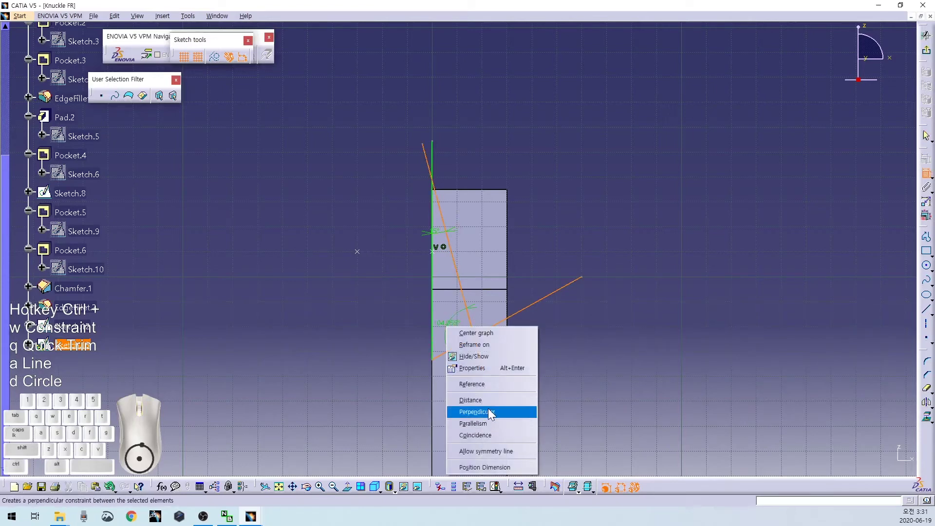
{"action": "left_click", "coordinate": [487, 411]}
- Quick-trim the overhanging line ends so the three lines form a closed triangle
{"action": "key", "text": "ctrl+q"}
{"action": "left_click", "coordinate": [480, 359]}
{"action": "key", "text": "ctrl+q"}
{"action": "left_click", "coordinate": [500, 343]}
{"action": "key", "text": "ctrl+q"}
{"action": "left_click", "coordinate": [427, 160]}
{"action": "key", "text": "ctrl+q"}
{"action": "left_click", "coordinate": [432, 160]}
{"action": "left_click", "coordinate": [453, 316]}
- Dimension the reference point outside the block 35 mm from the triangle's long slanted side
{"action": "left_click", "coordinate": [473, 326]}
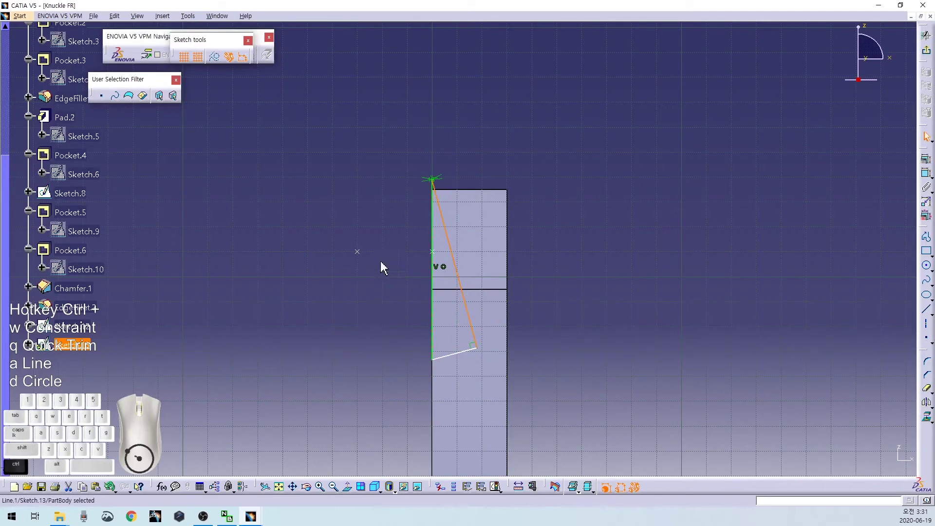
{"action": "left_click", "coordinate": [358, 252]}
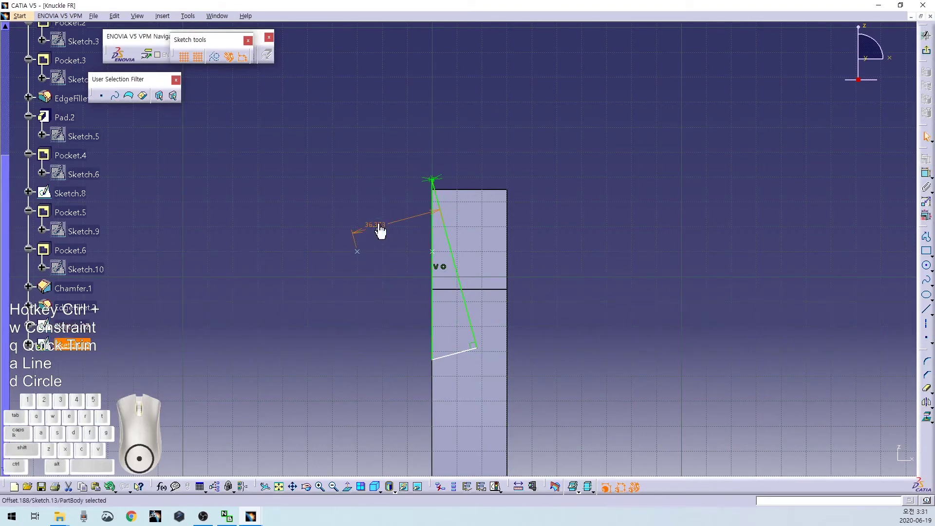
{"action": "double_click", "coordinate": [380, 232]}
{"action": "key", "text": "Return"}
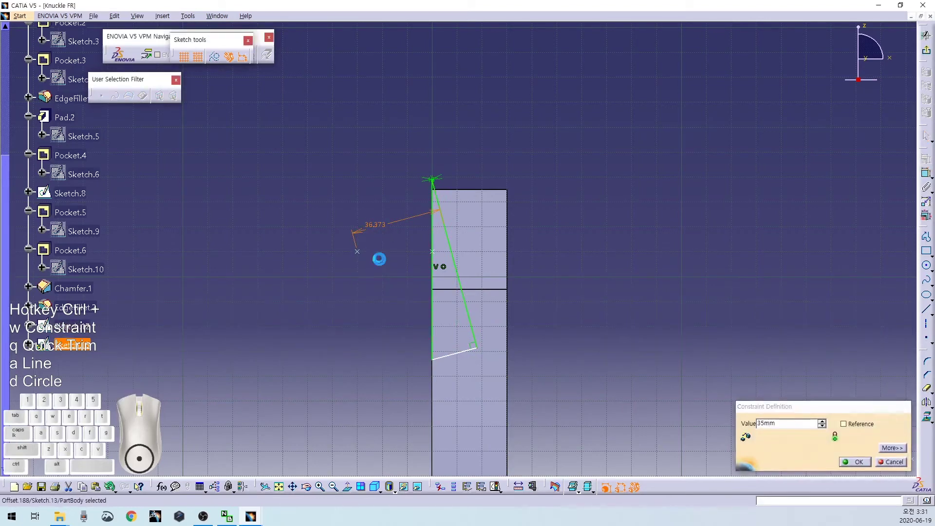
- Dimension the outer reference point's distance from the triangle's short lower side and exit the sketch
{"action": "middle_click_drag", "start_coordinate": [406, 368], "coordinate": [427, 292]}
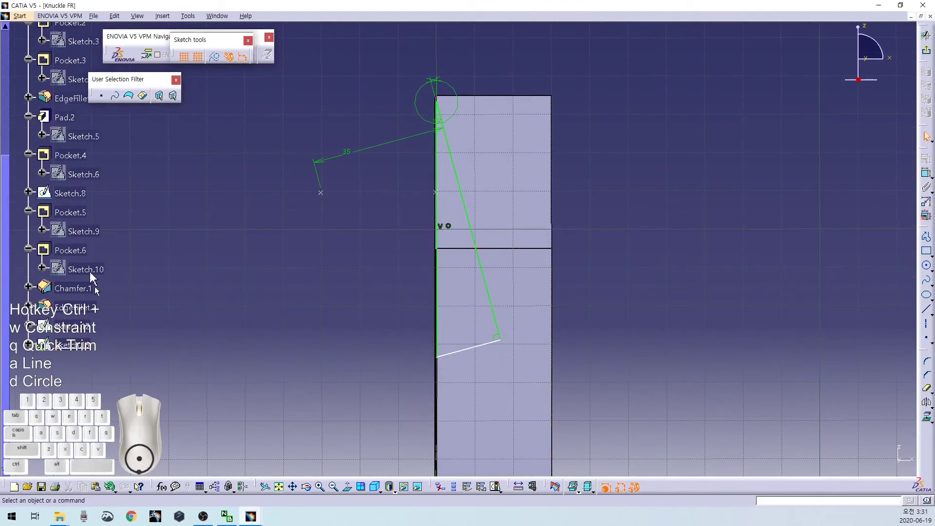
{"action": "left_click", "coordinate": [460, 352]}
{"action": "left_click", "coordinate": [320, 193], "text": "ctrl"}
{"action": "key", "text": "ctrl+w"}
{"action": "double_click", "coordinate": [286, 241]}
{"action": "type", "text": "2"}
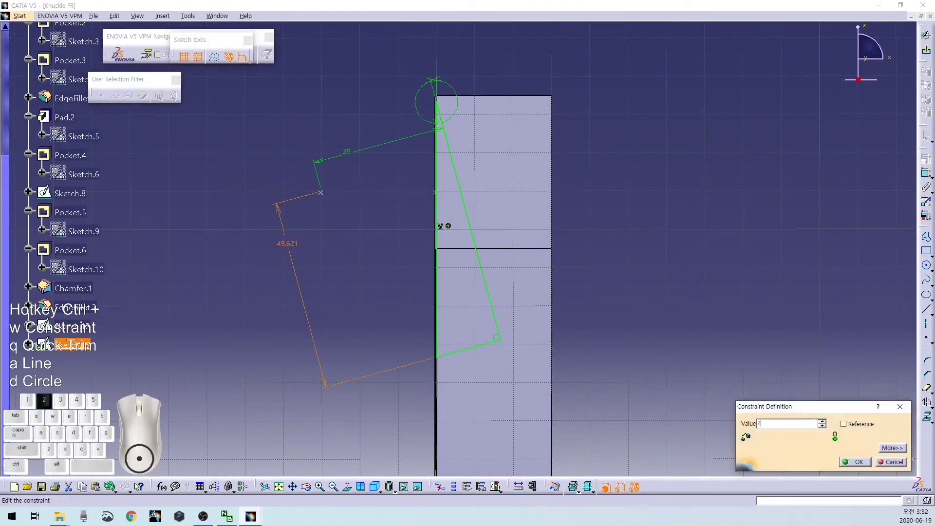
{"action": "key", "text": "Return"}
{"action": "left_click", "coordinate": [365, 374]}
{"action": "middle_click_drag", "start_coordinate": [678, 209], "coordinate": [684, 312]}
{"action": "left_click", "coordinate": [925, 35]}
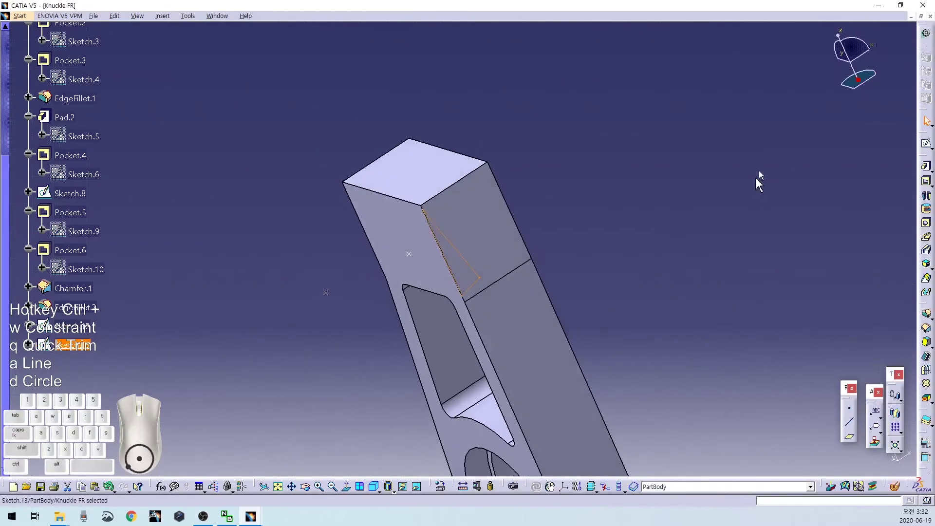
- Pocket the triangular profile through the upper block with a first limit of 52 mm and a second limit of -4 mm
{"action": "middle_click_drag", "start_coordinate": [336, 246], "coordinate": [497, 267]}
{"action": "left_click", "coordinate": [891, 447]}
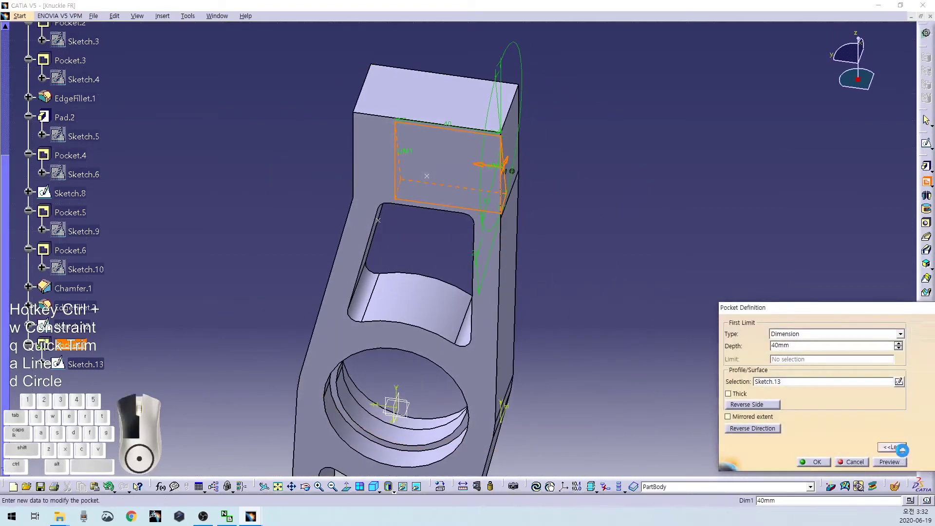
{"action": "left_click_drag", "start_coordinate": [667, 346], "coordinate": [570, 337]}
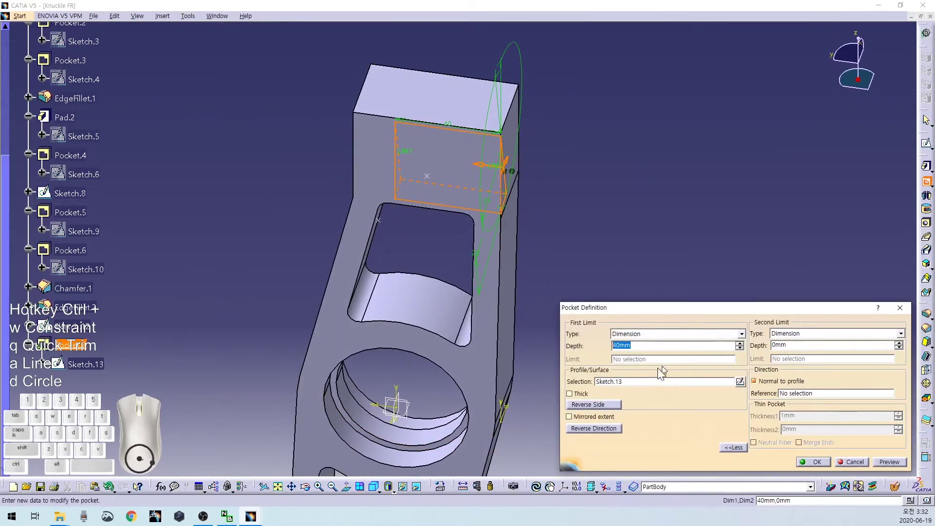
{"action": "type", "text": "52"}
{"action": "left_click", "coordinate": [782, 345]}
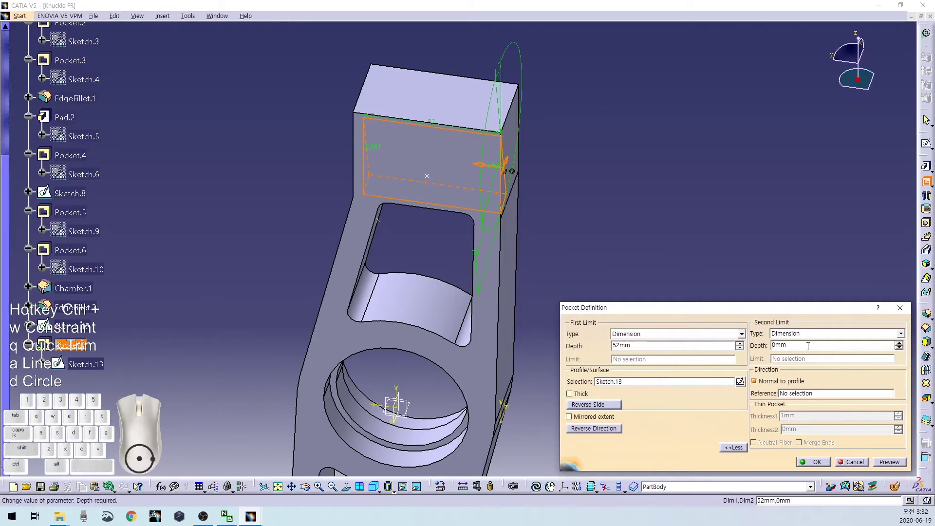
{"action": "left_click_drag", "start_coordinate": [820, 347], "coordinate": [740, 344]}
{"action": "type", "text": "-4"}
{"action": "left_click", "coordinate": [889, 462]}
{"action": "left_click", "coordinate": [812, 461]}
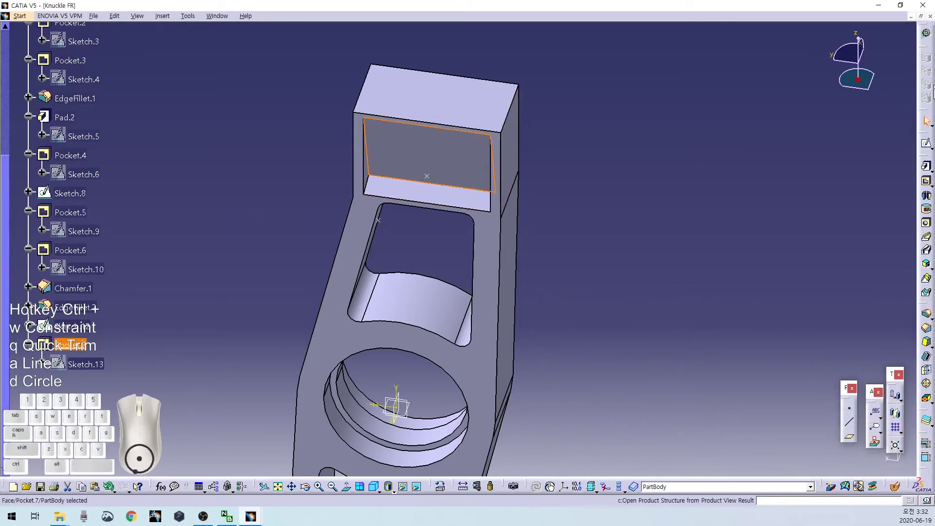
- Start a sketch on the new pocket's inclined face and draw a horizontal construction line above the block
{"action": "left_click", "coordinate": [926, 145]}
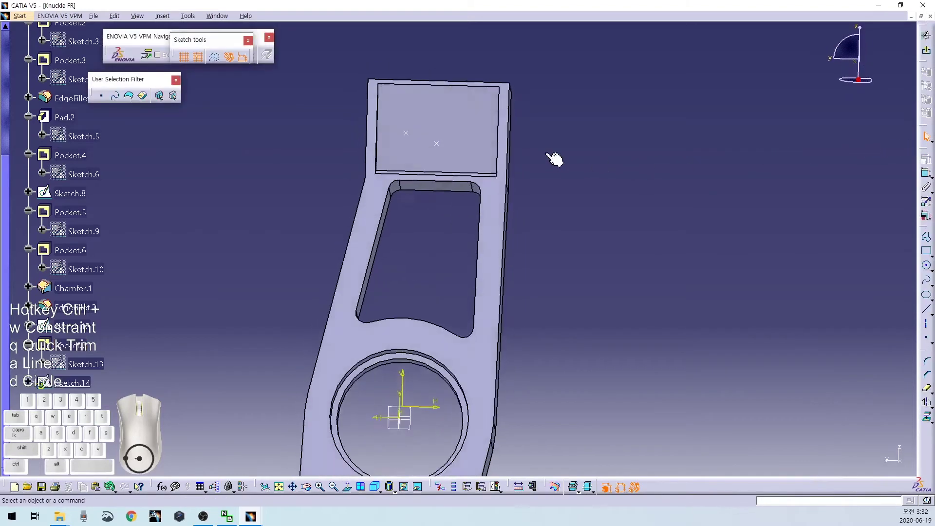
{"action": "left_click", "coordinate": [927, 310]}
{"action": "mouse_move", "coordinate": [418, 135]}
{"action": "middle_mouse_down"}
{"action": "mouse_move", "coordinate": [365, 188]}
{"action": "mouse_move", "coordinate": [363, 171]}
{"action": "middle_mouse_up"}
{"action": "left_click", "coordinate": [361, 165]}
{"action": "left_click", "coordinate": [616, 163]}
{"action": "left_click", "coordinate": [507, 157]}
{"action": "left_click", "coordinate": [215, 57]}
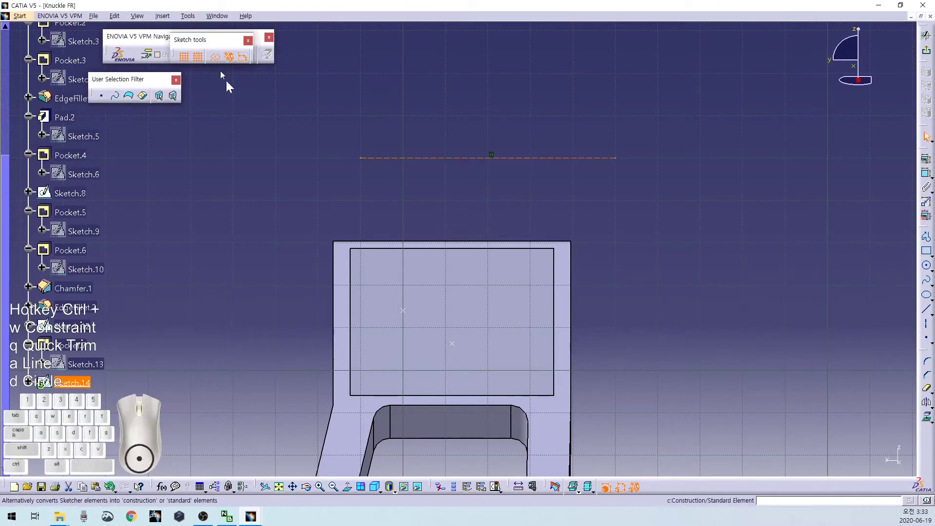
- Set the horizontal construction line's length to 25 mm
{"action": "left_click", "coordinate": [390, 158]}
{"action": "key", "text": "ctrl+w"}
{"action": "left_click", "coordinate": [403, 121]}
{"action": "double_click", "coordinate": [410, 119]}
{"action": "type", "text": "25"}
{"action": "key", "text": "Return"}
{"action": "left_click_drag", "start_coordinate": [448, 164], "coordinate": [455, 165]}
- Draw a circle centred on each end of the construction line
{"action": "key", "text": "ctrl+d"}
{"action": "left_click", "coordinate": [373, 146]}
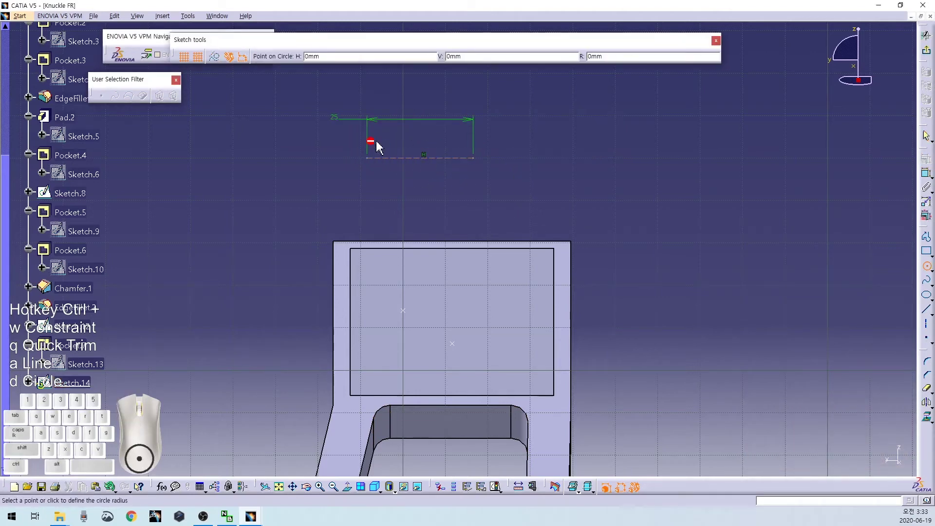
{"action": "left_click", "coordinate": [351, 116]}
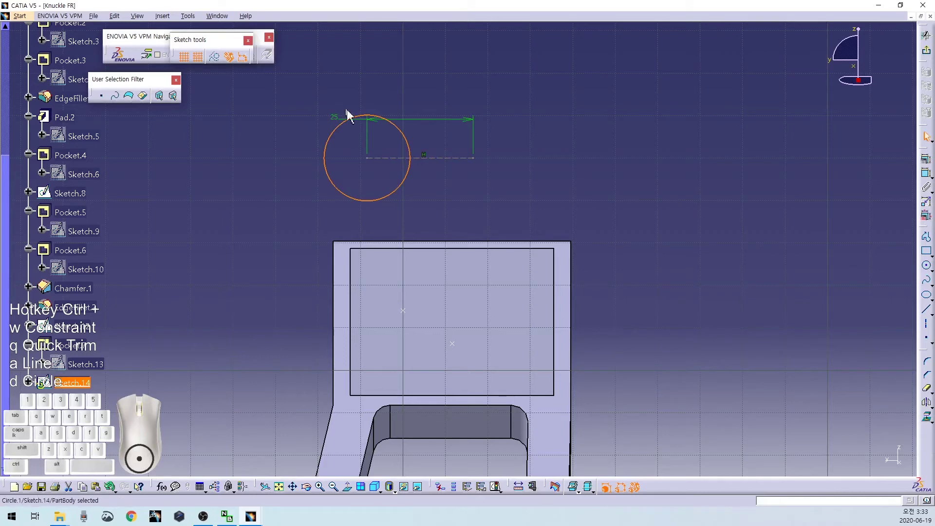
{"action": "key", "text": "ctrl+d"}
{"action": "left_click", "coordinate": [472, 158]}
{"action": "left_click", "coordinate": [531, 158]}
- Dimension both circles to a diameter of 8 mm
{"action": "key", "text": "ctrl+w"}
{"action": "double_click", "coordinate": [594, 169]}
{"action": "type", "text": "8"}
{"action": "key", "text": "Return"}
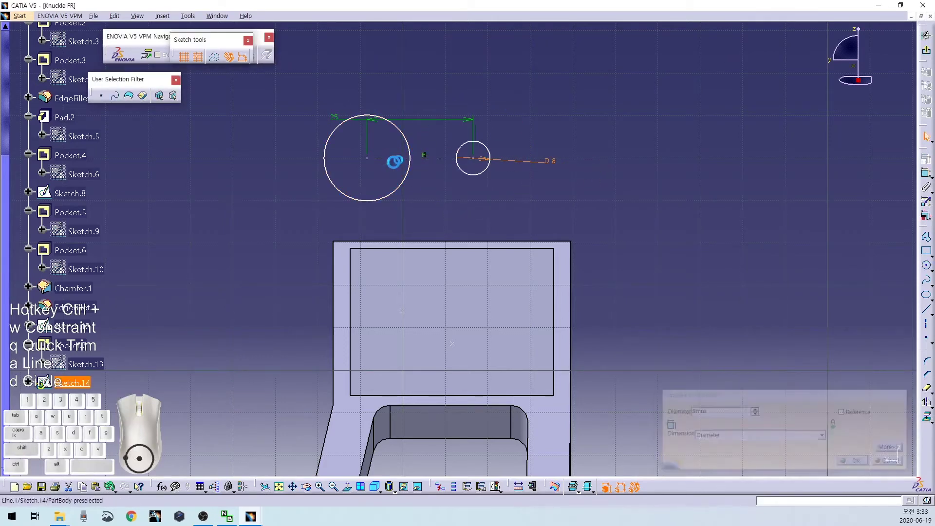
{"action": "left_click", "coordinate": [395, 190]}
{"action": "double_click", "coordinate": [329, 207]}
{"action": "type", "text": "8"}
{"action": "key", "text": "Return"}
- Dimension the line joining the hole centres at 20 mm from the pocket's lower face
{"action": "left_click_drag", "start_coordinate": [415, 166], "coordinate": [442, 214]}
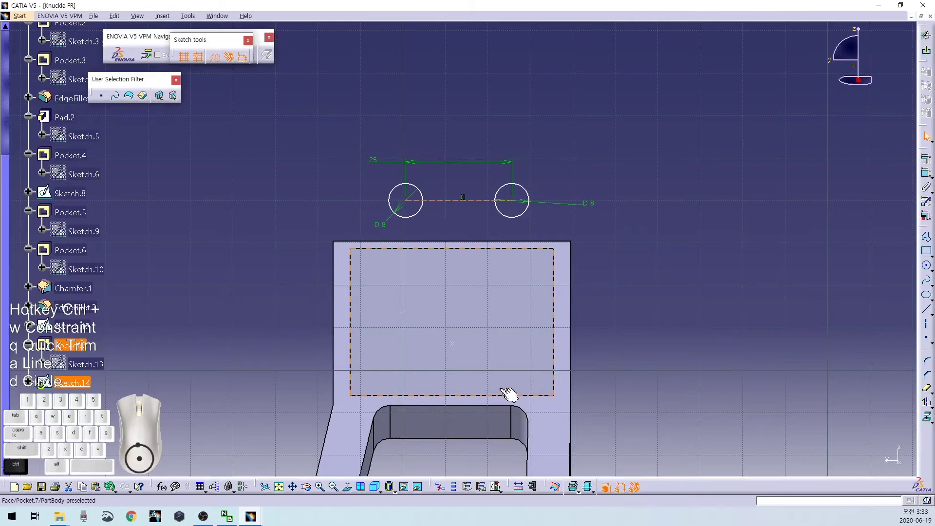
{"action": "mouse_move", "coordinate": [514, 394]}
{"action": "middle_mouse_down"}
{"action": "mouse_move", "coordinate": [458, 228]}
{"action": "mouse_move", "coordinate": [464, 260]}
{"action": "middle_mouse_up"}
{"action": "left_click", "coordinate": [471, 280], "text": "ctrl"}
{"action": "key", "text": "ctrl+w"}
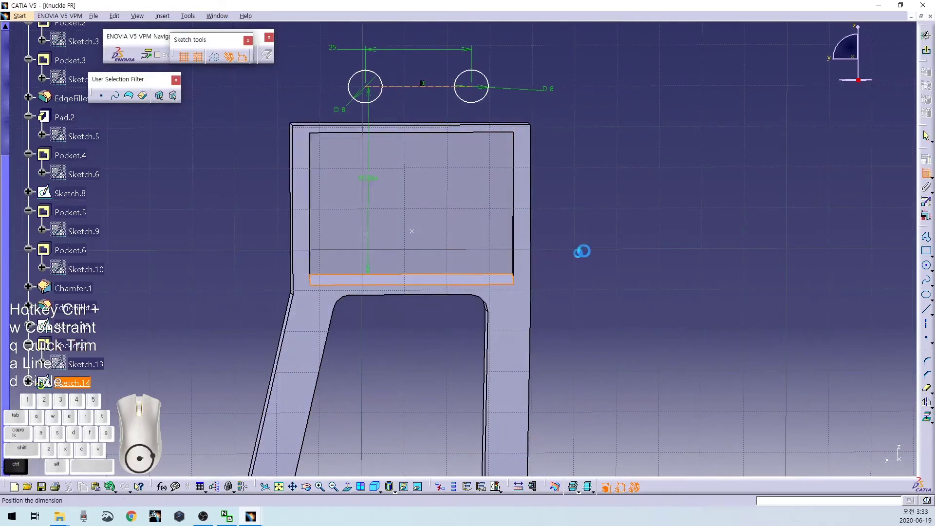
{"action": "left_click", "coordinate": [602, 239]}
{"action": "double_click", "coordinate": [603, 240]}
{"action": "type", "text": "20"}
{"action": "key", "text": "Return"}
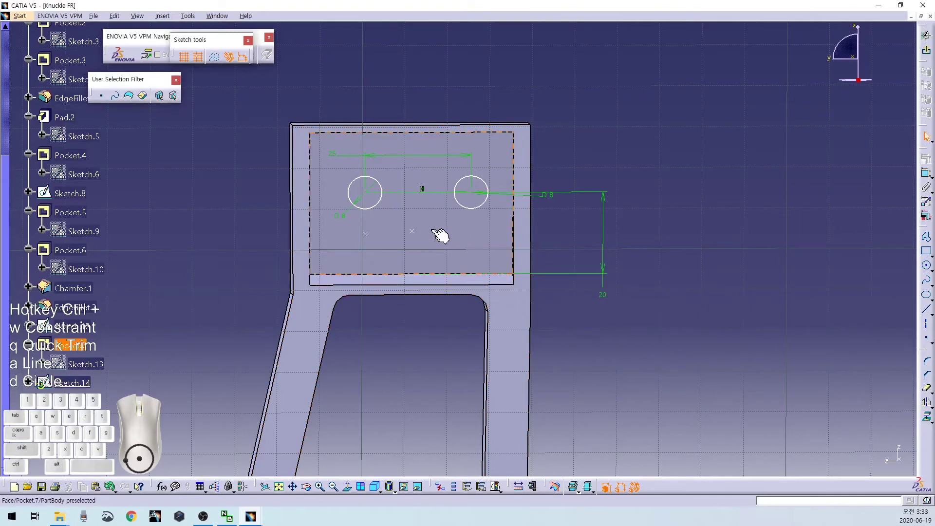
- Draw a vertical line between the two circles, extending past the pocket, and convert it to a construction element
{"action": "left_click", "coordinate": [435, 190]}
{"action": "mouse_move", "coordinate": [435, 190]}
{"action": "left_mouse_down"}
{"action": "mouse_move", "coordinate": [364, 194]}
{"action": "mouse_move", "coordinate": [447, 163]}
{"action": "mouse_move", "coordinate": [399, 181]}
{"action": "mouse_move", "coordinate": [424, 59]}
{"action": "left_mouse_up"}
{"action": "middle_click_drag", "start_coordinate": [424, 59], "coordinate": [482, 148]}
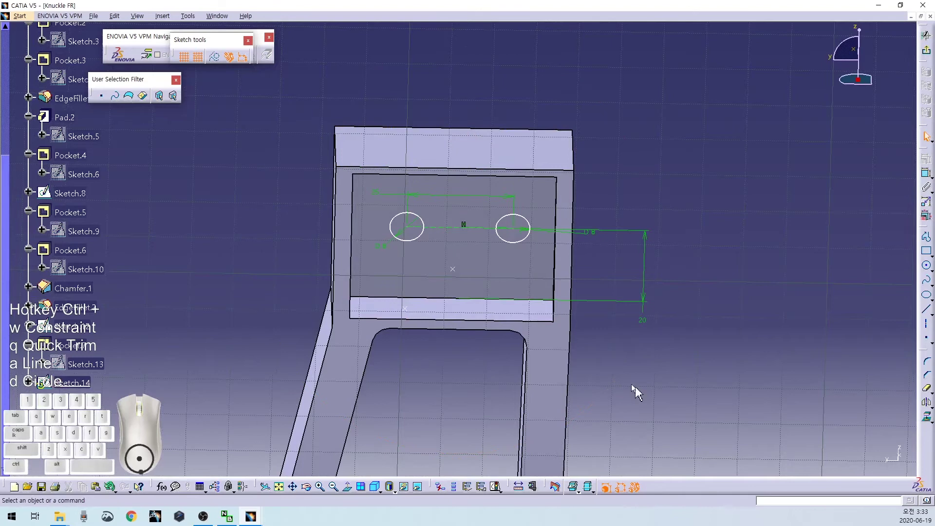
{"action": "left_click", "coordinate": [926, 325]}
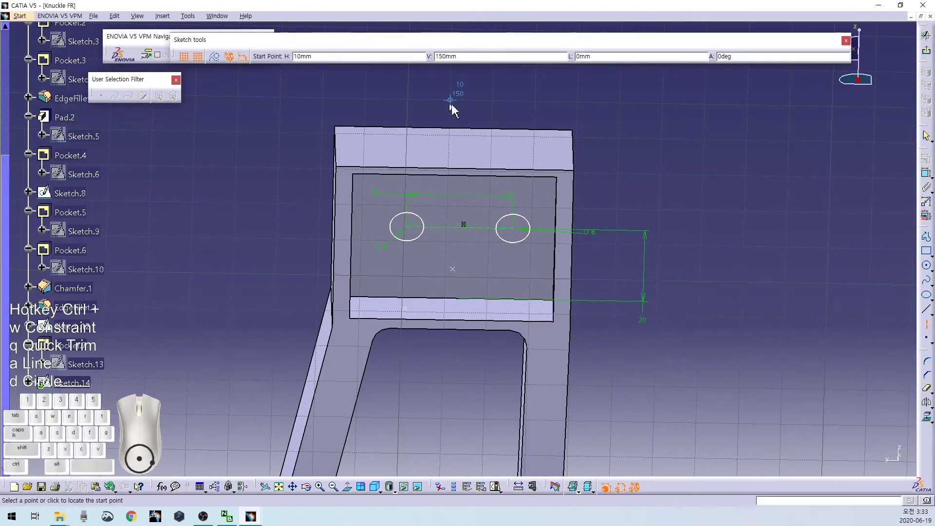
{"action": "left_click", "coordinate": [451, 63]}
{"action": "left_click", "coordinate": [442, 382]}
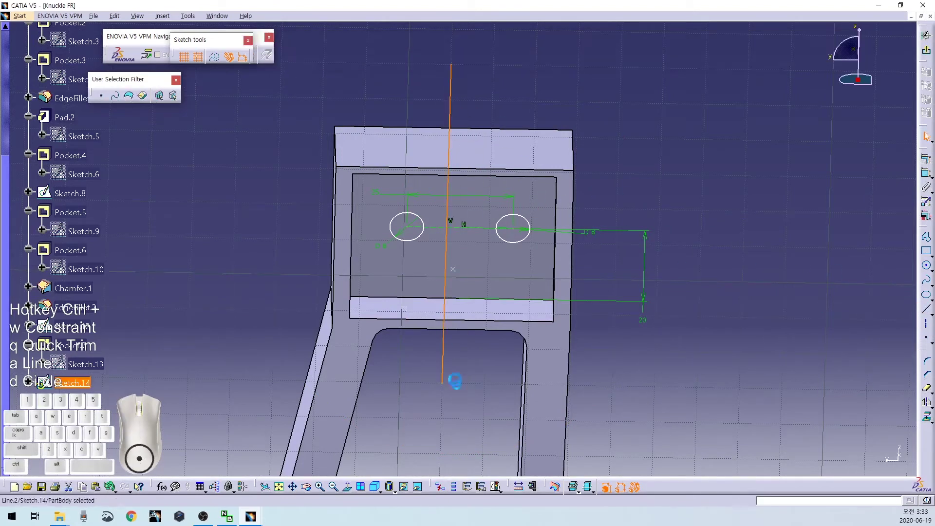
{"action": "left_click", "coordinate": [215, 57]}
- Constrain the pocket's two side faces to be symmetric about the vertical construction line
{"action": "mouse_move", "coordinate": [464, 209]}
{"action": "middle_mouse_down"}
{"action": "mouse_move", "coordinate": [539, 248]}
{"action": "mouse_move", "coordinate": [510, 219]}
{"action": "mouse_move", "coordinate": [389, 225]}
{"action": "middle_mouse_up"}
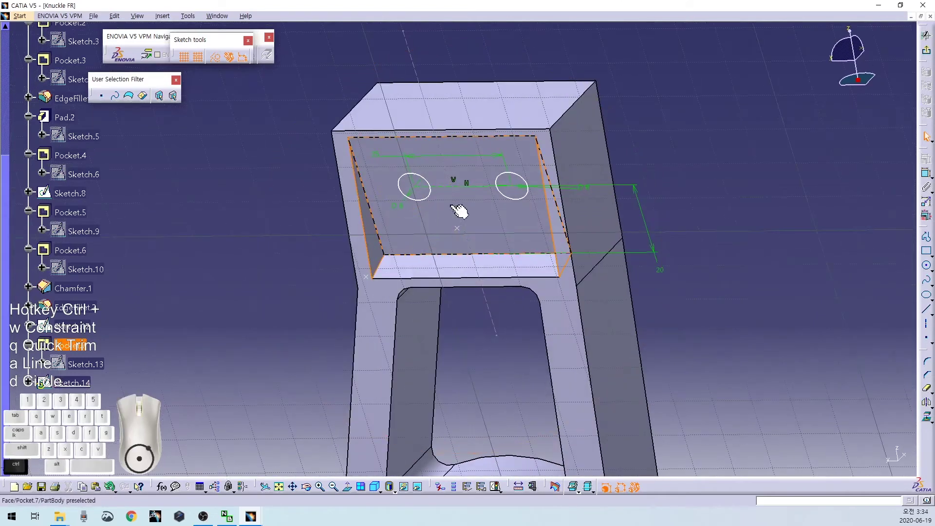
{"action": "left_click", "coordinate": [456, 200], "text": "ctrl"}
{"action": "left_click", "coordinate": [926, 160]}
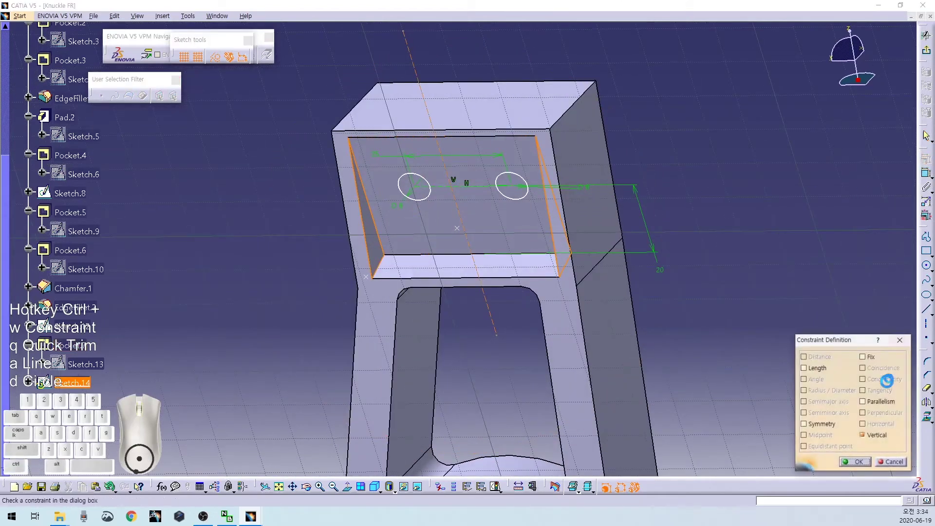
{"action": "left_click", "coordinate": [858, 462]}
- Make the two 8 mm circles symmetric about the vertical construction line and leave the sketch
{"action": "middle_click_drag", "start_coordinate": [440, 225], "coordinate": [473, 203]}
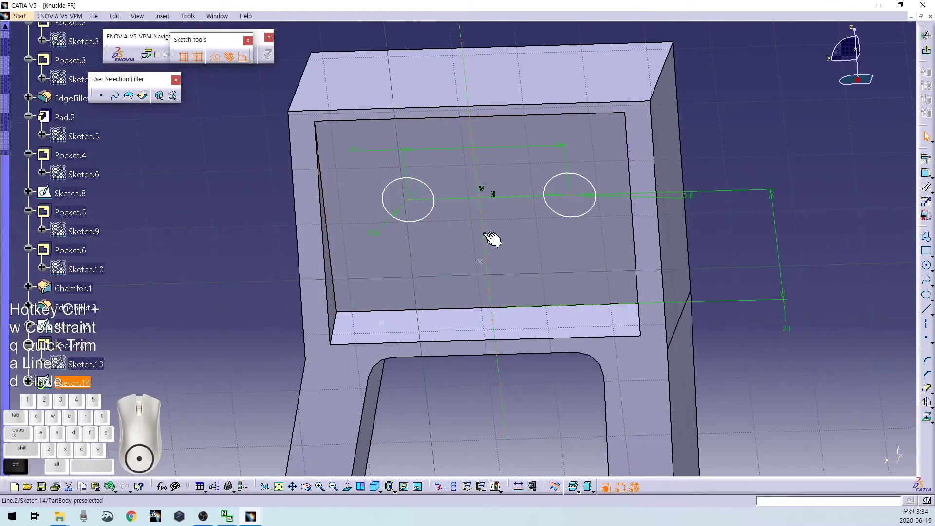
{"action": "left_click", "coordinate": [924, 162]}
{"action": "left_click", "coordinate": [822, 423]}
{"action": "left_click", "coordinate": [858, 462]}
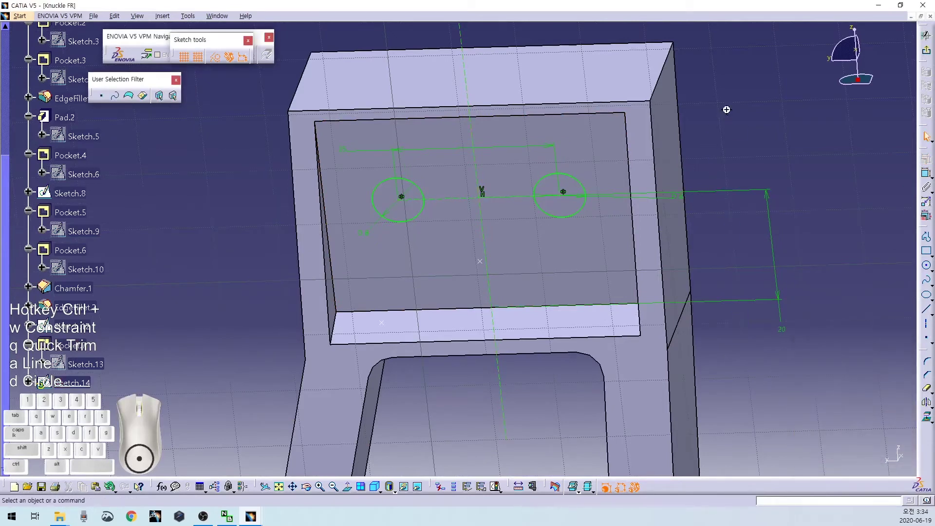
{"action": "middle_click_drag", "start_coordinate": [727, 110], "coordinate": [730, 164]}
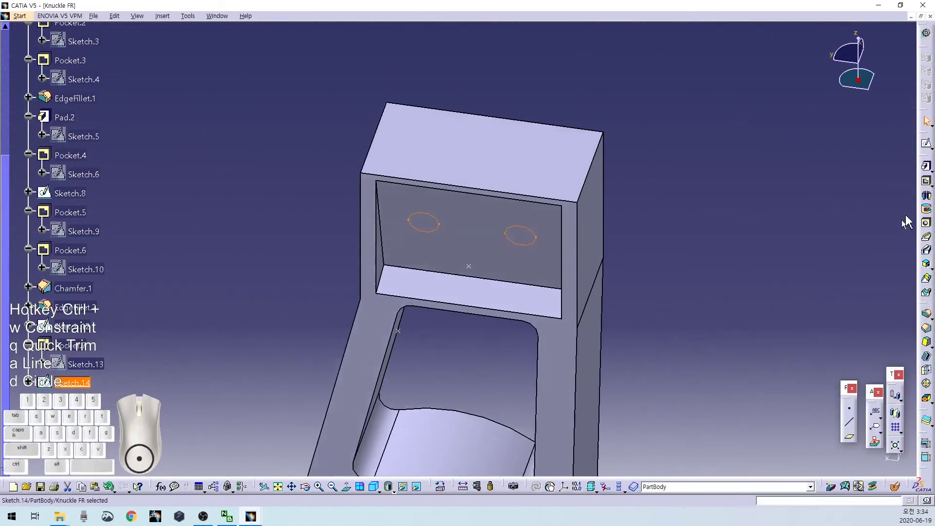
- Cut the two mounting holes into the upper block with a Pocket from the circle sketch
{"action": "left_click", "coordinate": [927, 182]}
{"action": "left_click", "coordinate": [776, 428]}
{"action": "left_click", "coordinate": [828, 334]}
{"action": "left_click", "coordinate": [806, 350]}
{"action": "left_click", "coordinate": [813, 462]}
{"action": "middle_click_drag", "start_coordinate": [710, 320], "coordinate": [718, 250]}
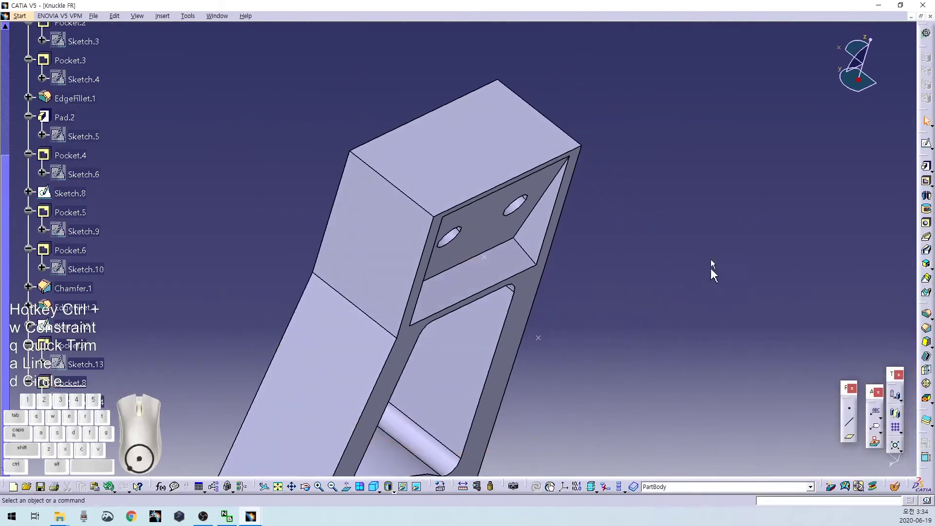
- Fillet the two lower corner edges of the inclined pocket with a 4 mm radius
{"action": "left_click", "coordinate": [926, 315]}
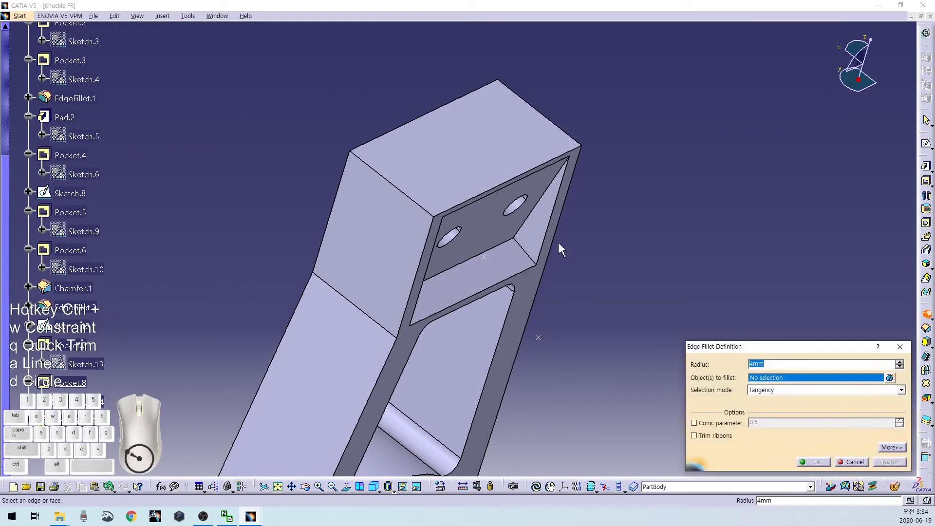
{"action": "left_click", "coordinate": [530, 257]}
{"action": "middle_click_drag", "start_coordinate": [516, 271], "coordinate": [444, 291]}
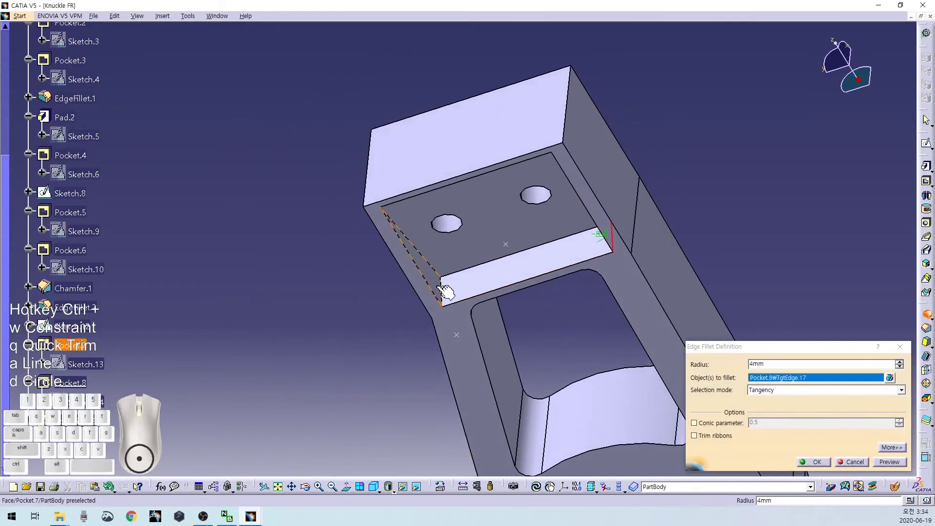
{"action": "left_click", "coordinate": [442, 291]}
{"action": "left_click", "coordinate": [817, 462]}
- Start a sketch on the main flat face around the hub bore and draw an inclined construction line with a perpendicular one from the origin
{"action": "left_click", "coordinate": [525, 342]}
{"action": "middle_click_drag", "start_coordinate": [524, 342], "coordinate": [484, 291]}
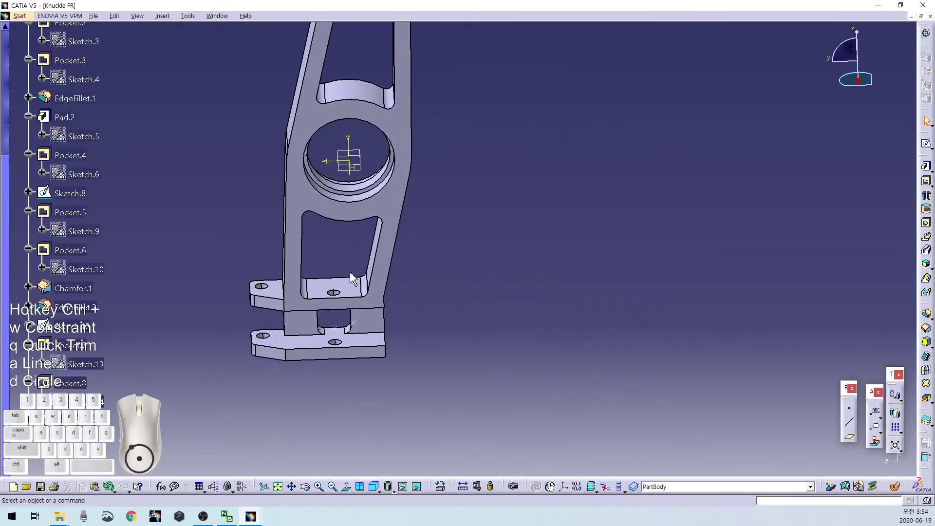
{"action": "left_click", "coordinate": [390, 290]}
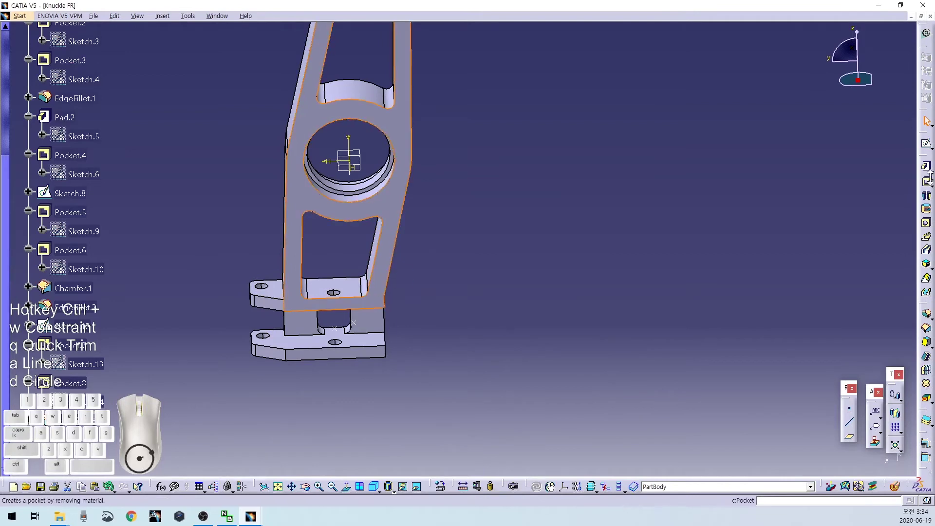
{"action": "left_click", "coordinate": [926, 144]}
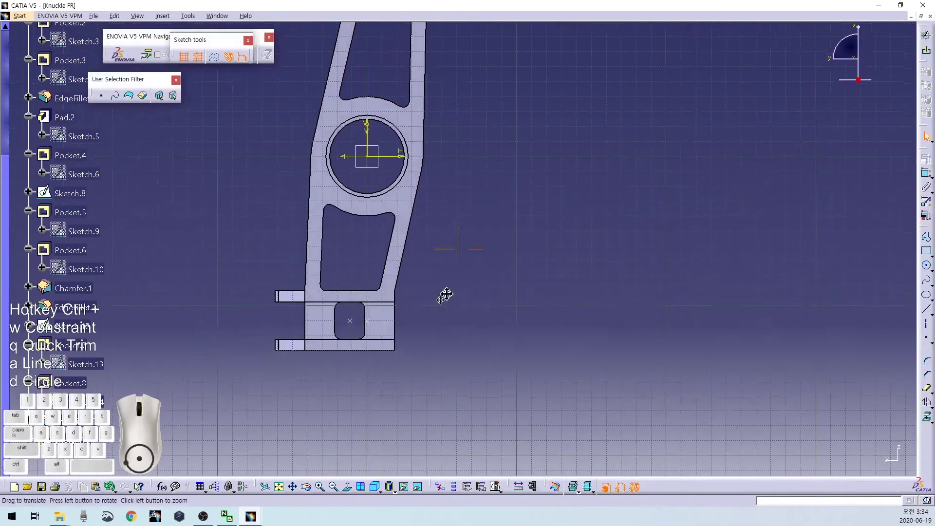
{"action": "mouse_move", "coordinate": [515, 280]}
{"action": "middle_mouse_down"}
{"action": "mouse_move", "coordinate": [499, 317]}
{"action": "mouse_move", "coordinate": [527, 326]}
{"action": "mouse_move", "coordinate": [527, 339]}
{"action": "middle_mouse_up"}
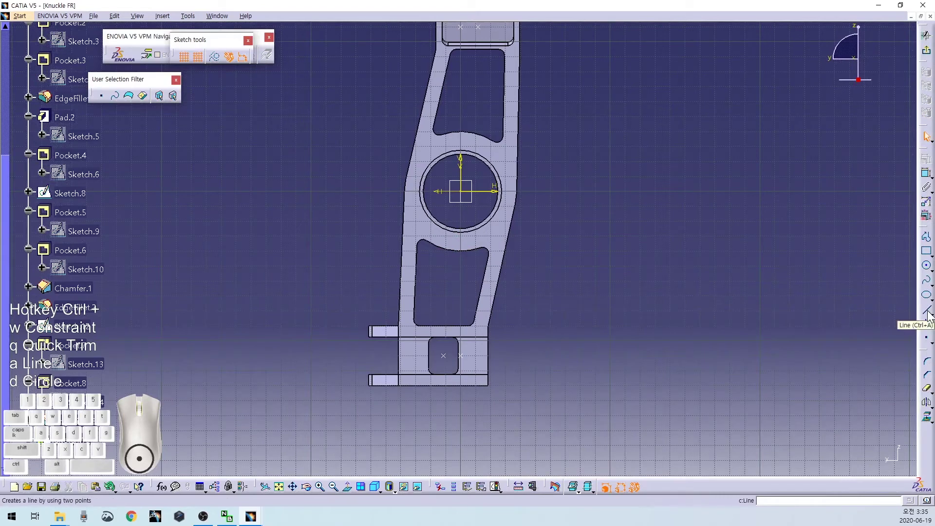
{"action": "key", "text": "ctrl+a"}
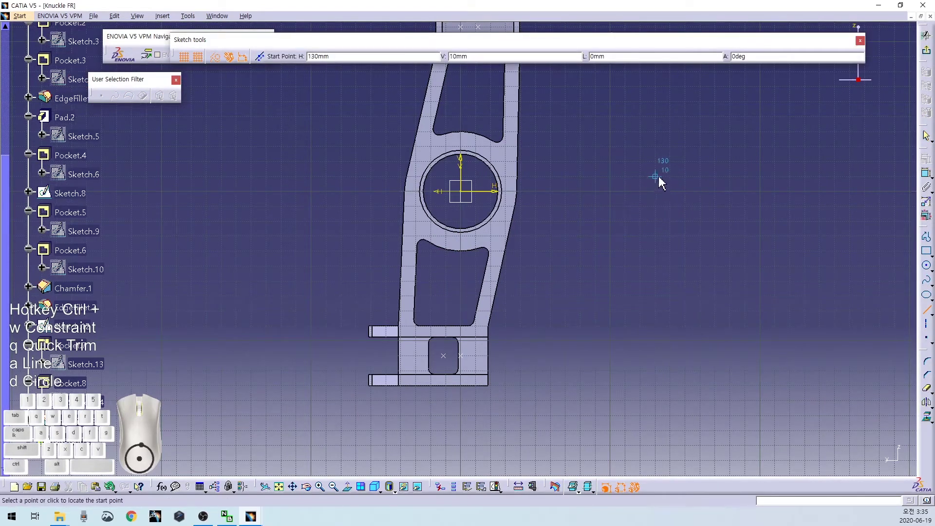
{"action": "left_click", "coordinate": [460, 191]}
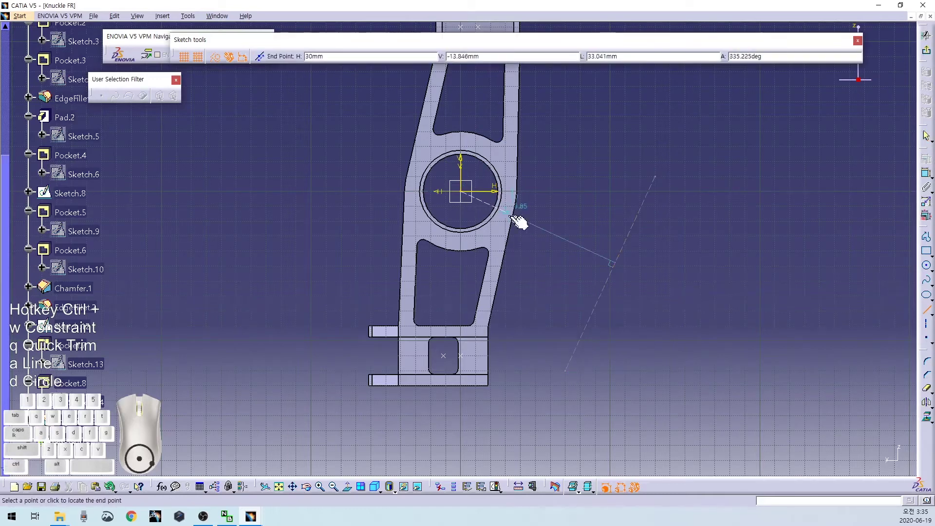
{"action": "left_click", "coordinate": [609, 260]}
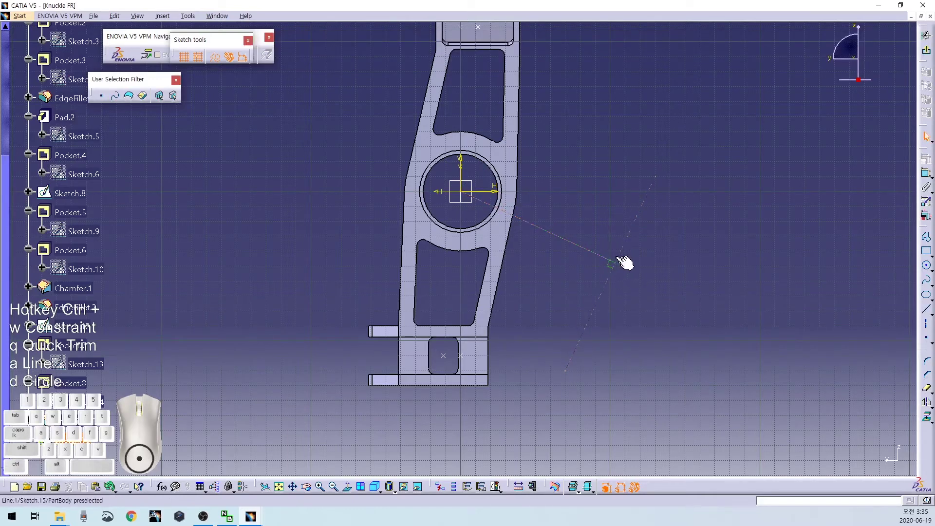
- Set the length of the construction line starting at the origin to 110 mm
{"action": "left_click", "coordinate": [579, 247]}
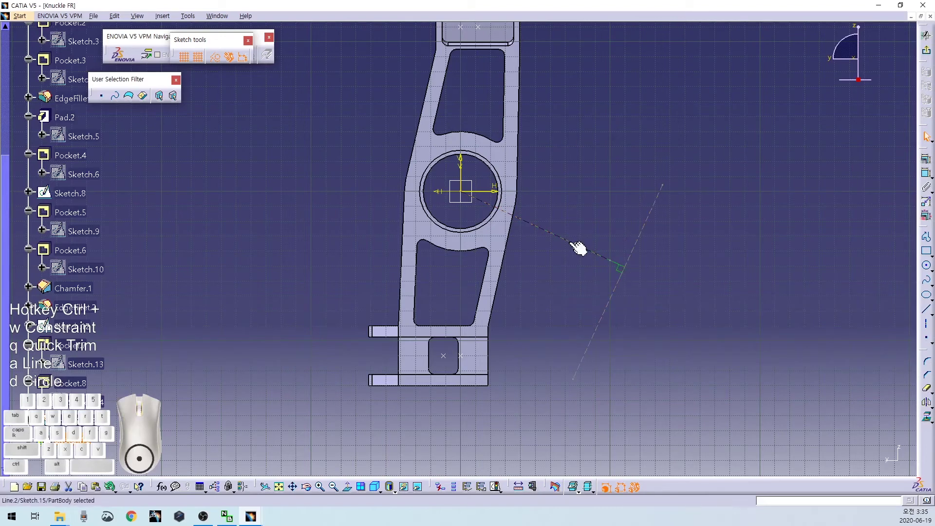
{"action": "key", "text": "ctrl+w"}
{"action": "double_click", "coordinate": [564, 213]}
{"action": "type", "text": "110"}
{"action": "key", "text": "Return"}
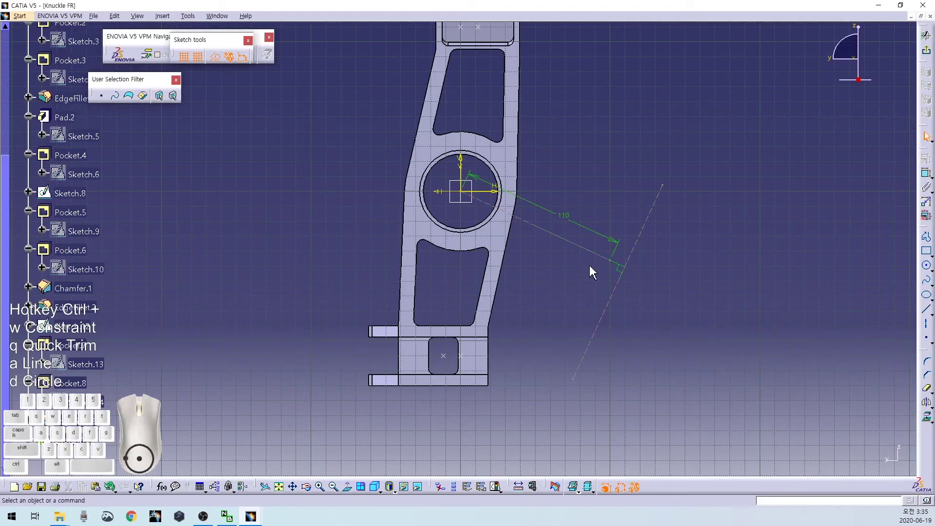
- Swing the line from the origin to a steeper downward angle and make its free end coincident with the perpendicular construction line
{"action": "left_click_drag", "start_coordinate": [592, 253], "coordinate": [544, 295]}
{"action": "left_click_drag", "start_coordinate": [566, 262], "coordinate": [566, 263]}
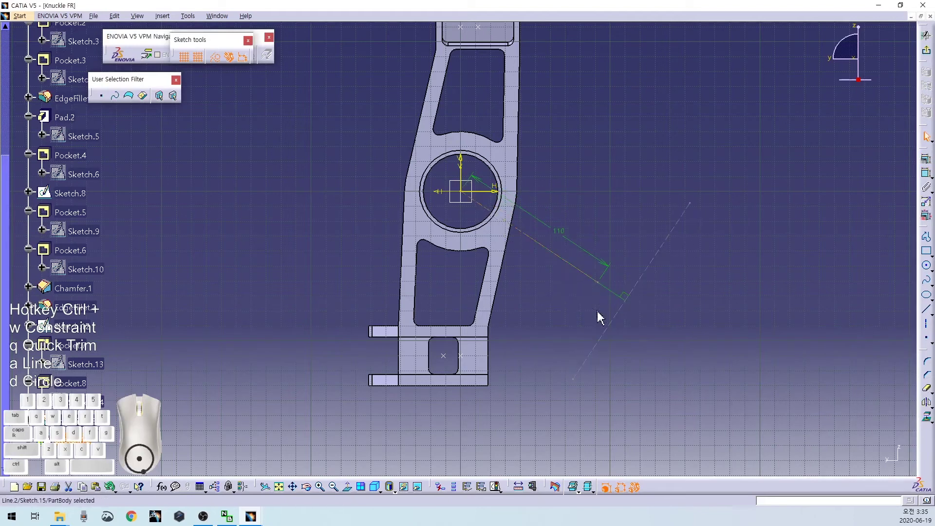
{"action": "left_click", "coordinate": [615, 314]}
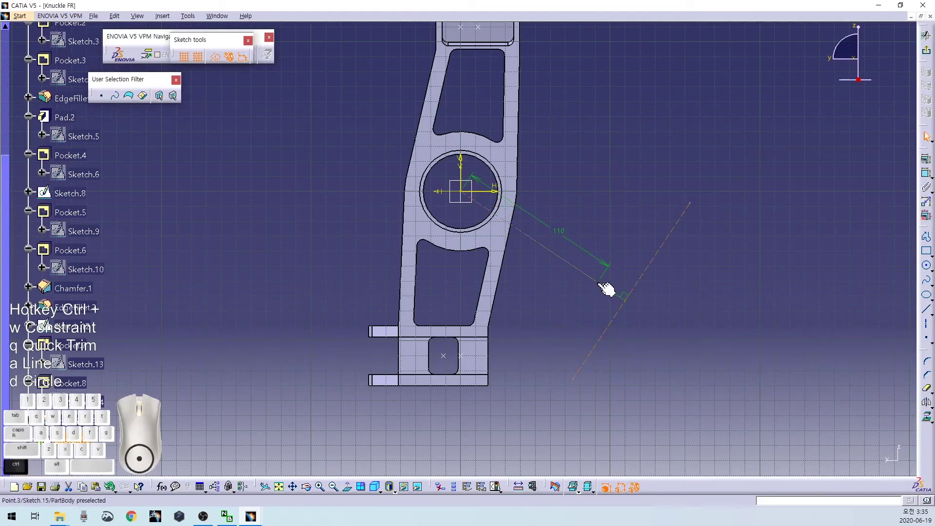
{"action": "right_click", "coordinate": [565, 303]}
{"action": "left_click", "coordinate": [578, 354]}
{"action": "middle_click_drag", "start_coordinate": [550, 317], "coordinate": [574, 275]}
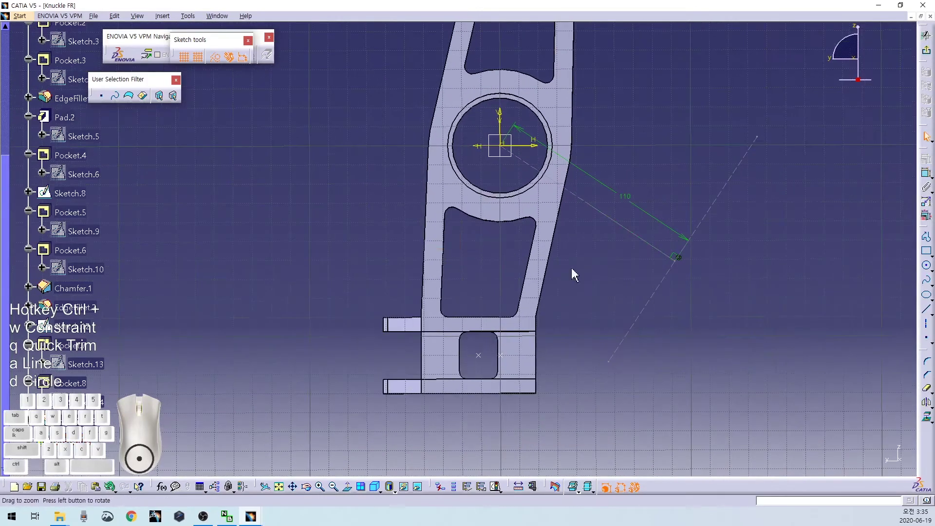
- Set the length of the outer perpendicular construction line to 110 mm
{"action": "left_click", "coordinate": [654, 296]}
{"action": "key", "text": "ctrl+w"}
{"action": "left_click", "coordinate": [742, 306]}
{"action": "double_click", "coordinate": [743, 304]}
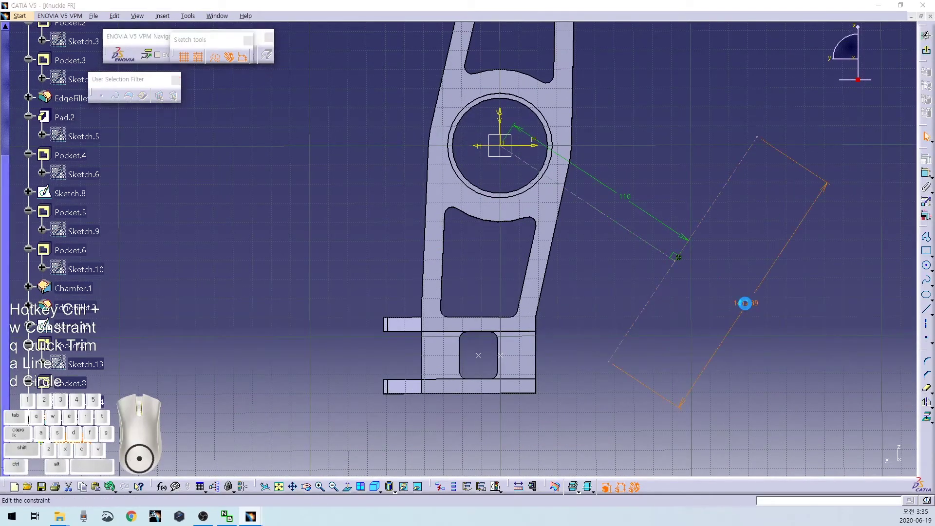
{"action": "type", "text": "110"}
{"action": "key", "text": "Return"}
- Make the outer construction line's two endpoints symmetric about the line from the origin
{"action": "left_click", "coordinate": [723, 187]}
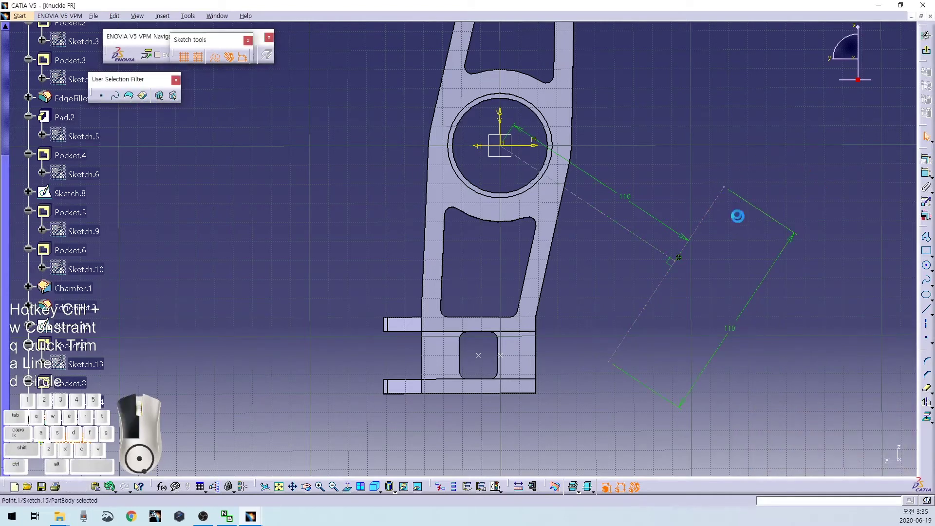
{"action": "left_click", "coordinate": [608, 361], "text": "ctrl"}
{"action": "left_click", "coordinate": [662, 252], "text": "ctrl"}
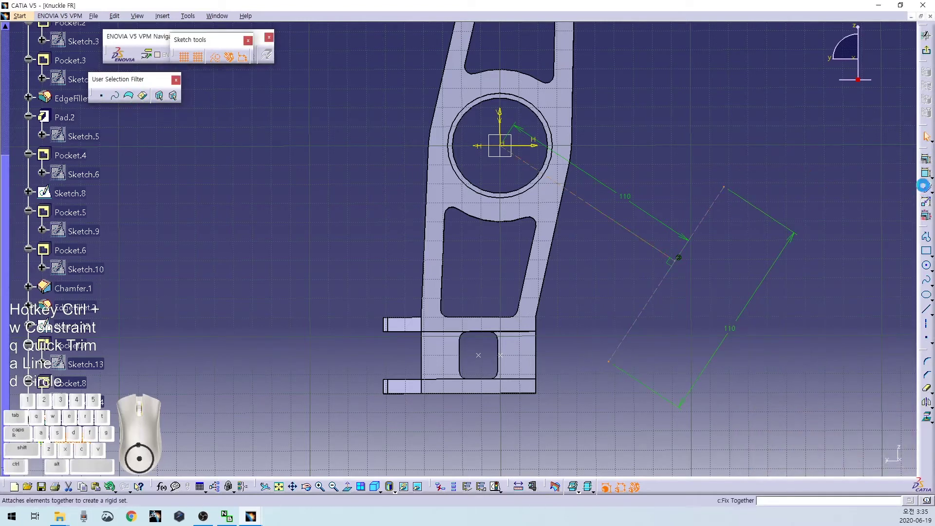
{"action": "left_click", "coordinate": [927, 162]}
{"action": "left_click", "coordinate": [815, 423]}
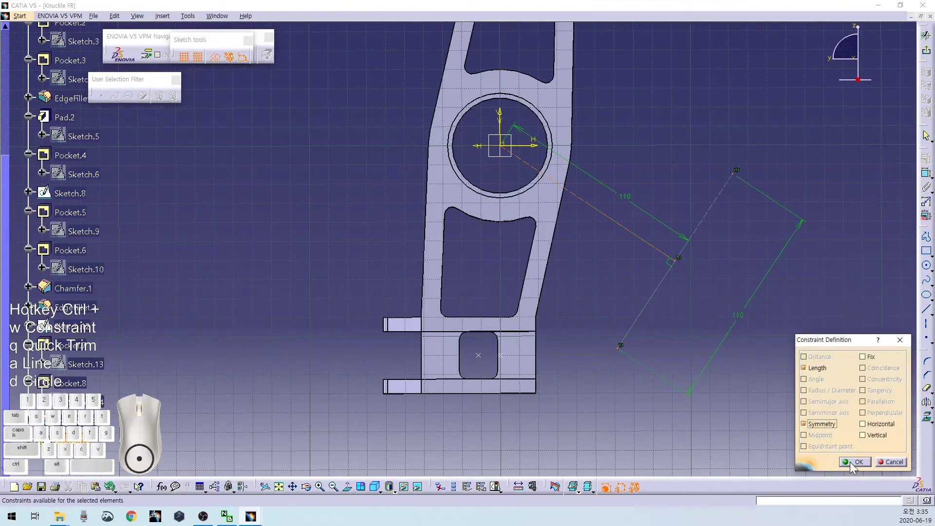
{"action": "left_click", "coordinate": [849, 461]}
- Draw an inclined solid line just outside the lower arm's slanted outer edge
{"action": "mouse_move", "coordinate": [763, 378]}
{"action": "middle_mouse_down"}
{"action": "mouse_move", "coordinate": [640, 311]}
{"action": "mouse_move", "coordinate": [562, 298]}
{"action": "middle_mouse_up"}
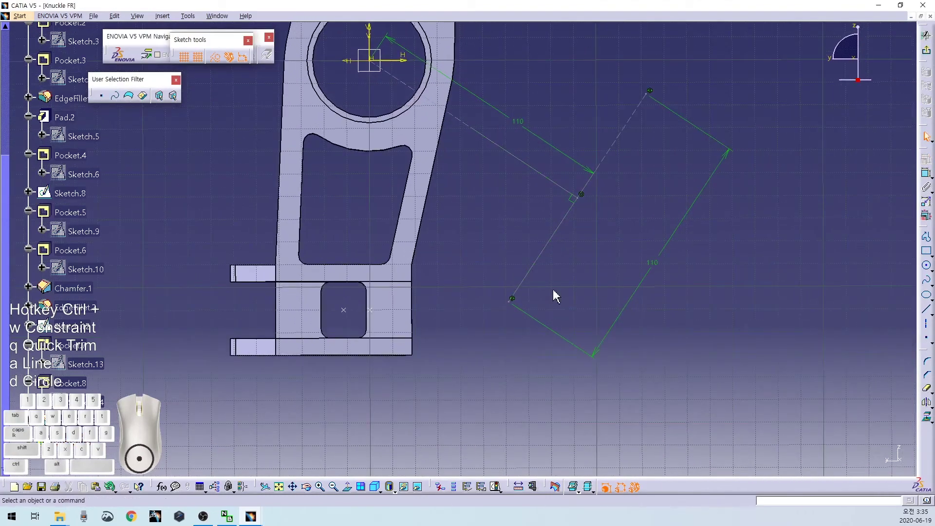
{"action": "middle_click_drag", "start_coordinate": [462, 236], "coordinate": [481, 261]}
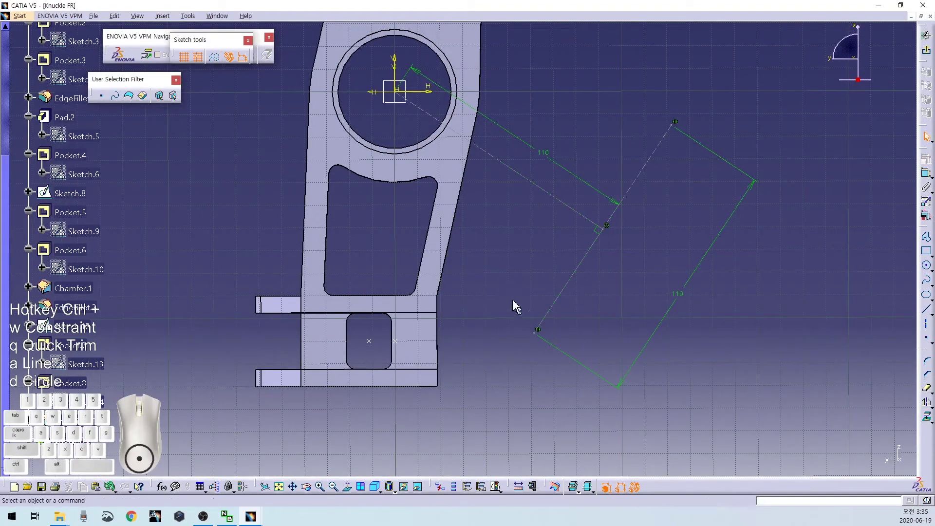
{"action": "mouse_move", "coordinate": [505, 287]}
{"action": "middle_mouse_down"}
{"action": "mouse_move", "coordinate": [522, 282]}
{"action": "mouse_move", "coordinate": [514, 246]}
{"action": "middle_mouse_up"}
{"action": "key", "text": "ctrl+a"}
{"action": "left_click", "coordinate": [503, 149]}
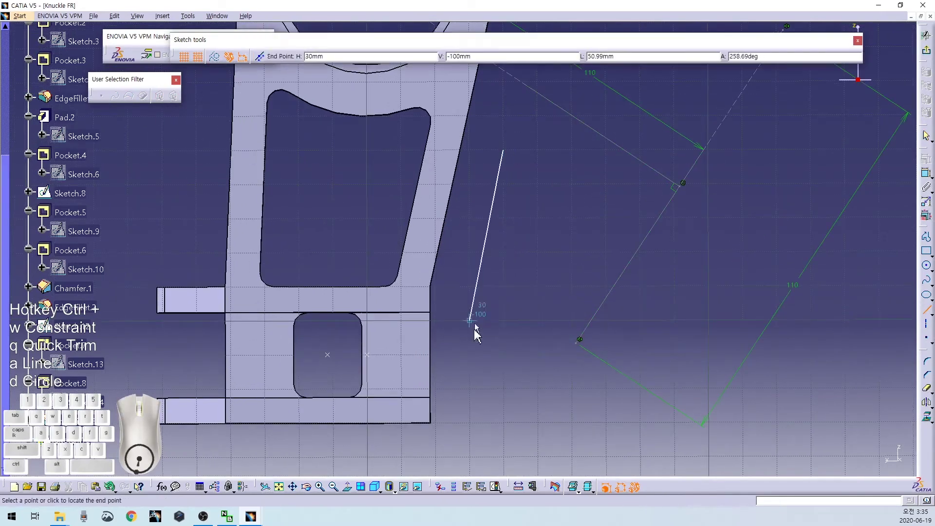
{"action": "left_click", "coordinate": [436, 355]}
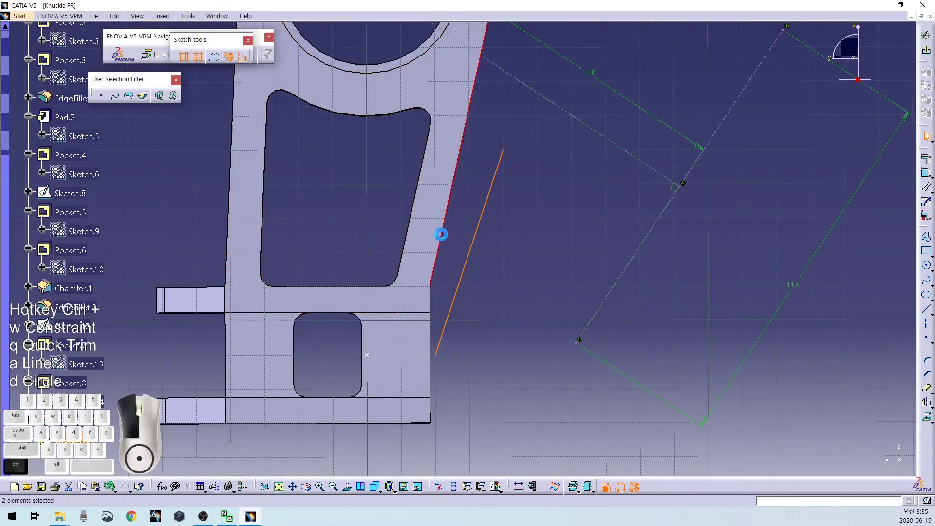
- Make the new inclined line coincident with the lower arm's slanted outer edge
{"action": "left_click", "coordinate": [442, 234], "text": "ctrl"}
{"action": "right_click", "coordinate": [449, 232]}
{"action": "left_click", "coordinate": [483, 292]}
- Draw two separate circles of equal size in the open area beside the lower arm, one above the other
{"action": "mouse_move", "coordinate": [491, 276]}
{"action": "middle_mouse_down"}
{"action": "mouse_move", "coordinate": [436, 252]}
{"action": "mouse_move", "coordinate": [463, 261]}
{"action": "middle_mouse_up"}
{"action": "key", "text": "d"}
{"action": "left_click", "coordinate": [447, 296]}
{"action": "left_click", "coordinate": [419, 282]}
{"action": "left_click", "coordinate": [487, 165], "text": "shift"}
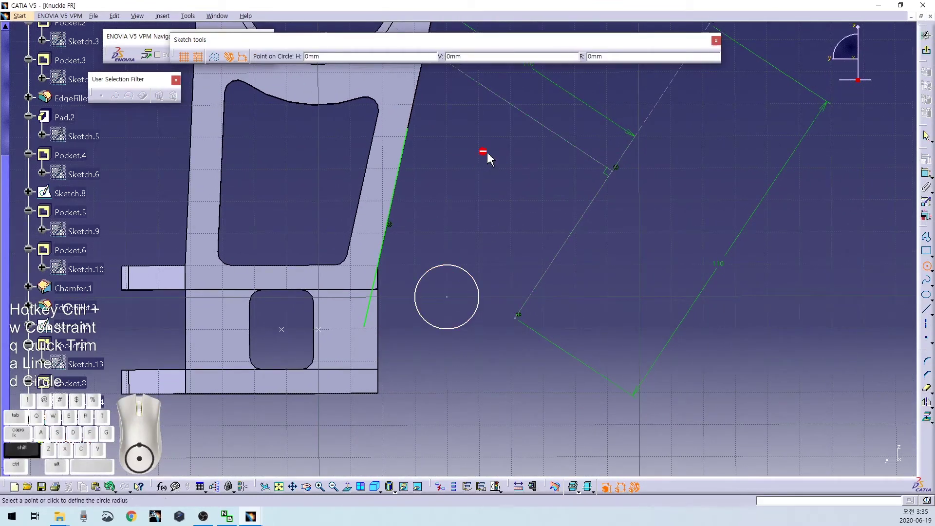
{"action": "left_click", "coordinate": [495, 145]}
{"action": "left_click", "coordinate": [479, 169], "text": "shift"}
{"action": "left_click", "coordinate": [511, 189]}
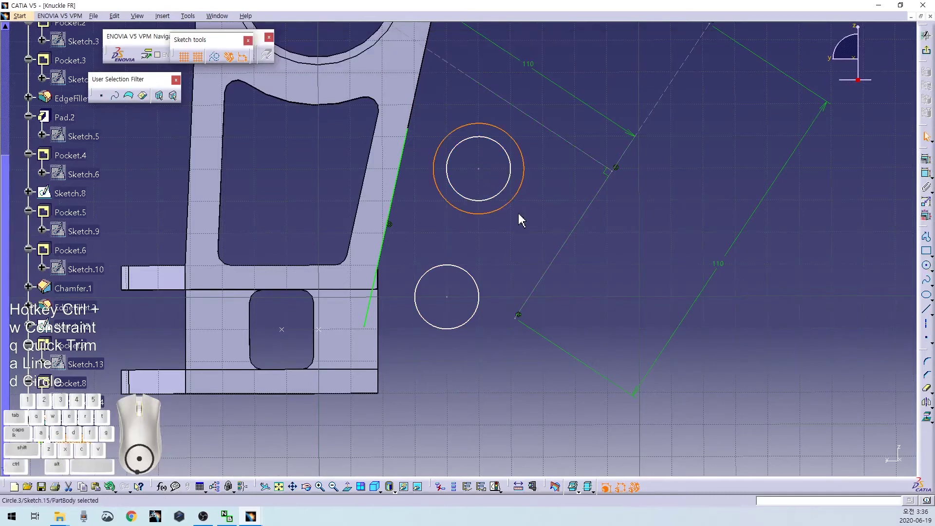
{"action": "key", "text": "ctrl+z"}
- Draw a larger concentric circle around each of the two circles beside the lower arm
{"action": "key", "text": "ctrl+d"}
{"action": "left_click", "coordinate": [478, 168], "text": "shift"}
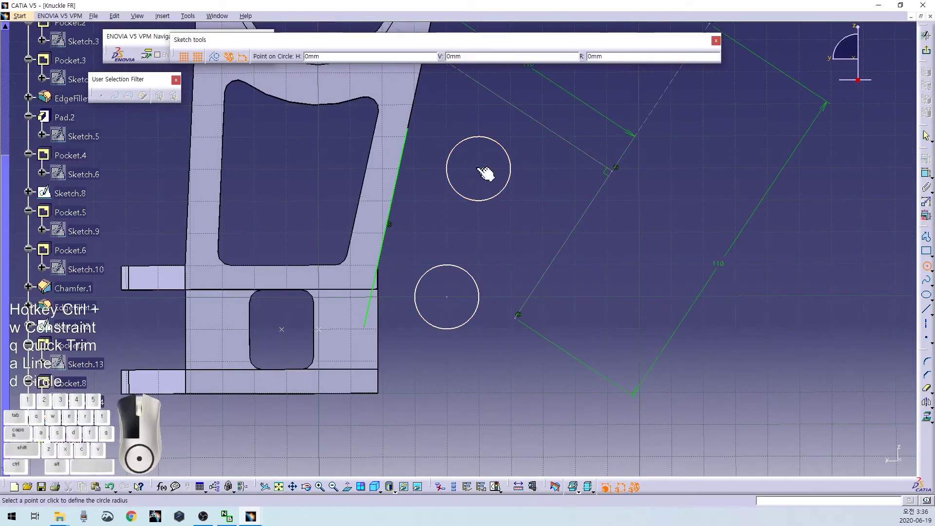
{"action": "left_click", "coordinate": [457, 235]}
{"action": "left_click", "coordinate": [457, 246]}
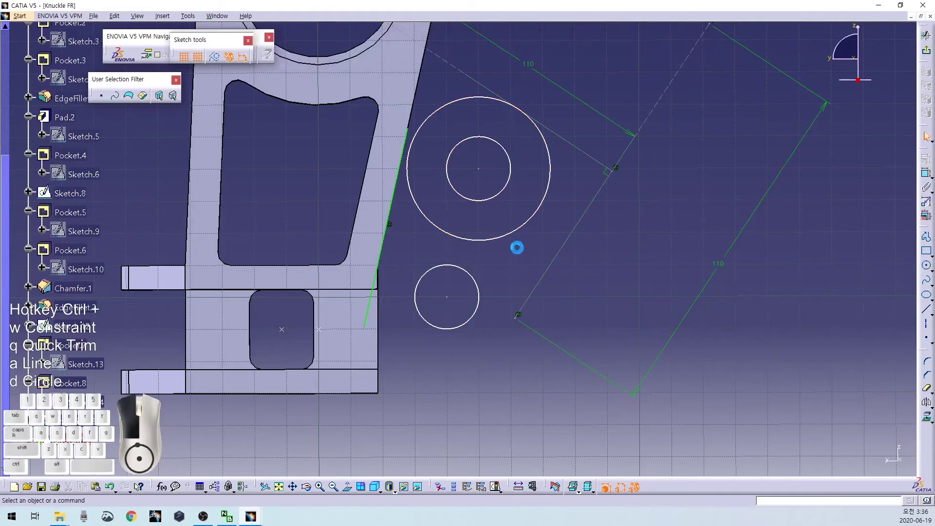
{"action": "key", "text": "ctrl+d"}
{"action": "left_click", "coordinate": [442, 301]}
{"action": "left_click", "coordinate": [430, 257], "text": "shift"}
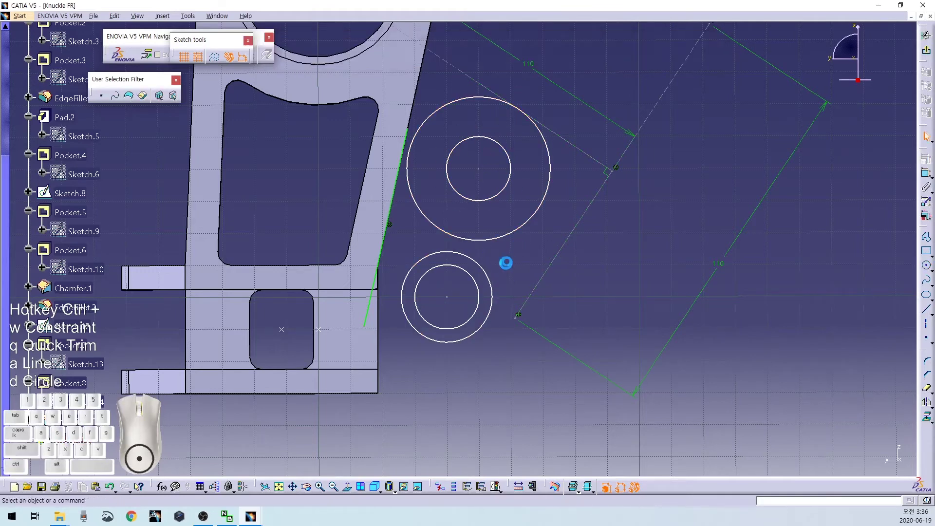
- Dimension the inner circles of both concentric pairs with a diameter of 9 mm each
{"action": "key", "text": "ctrl+w"}
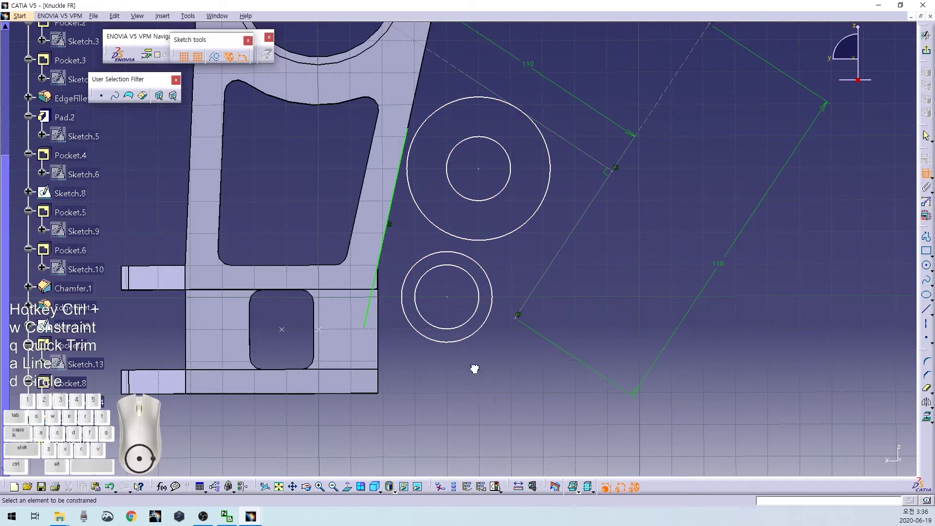
{"action": "left_click", "coordinate": [451, 328]}
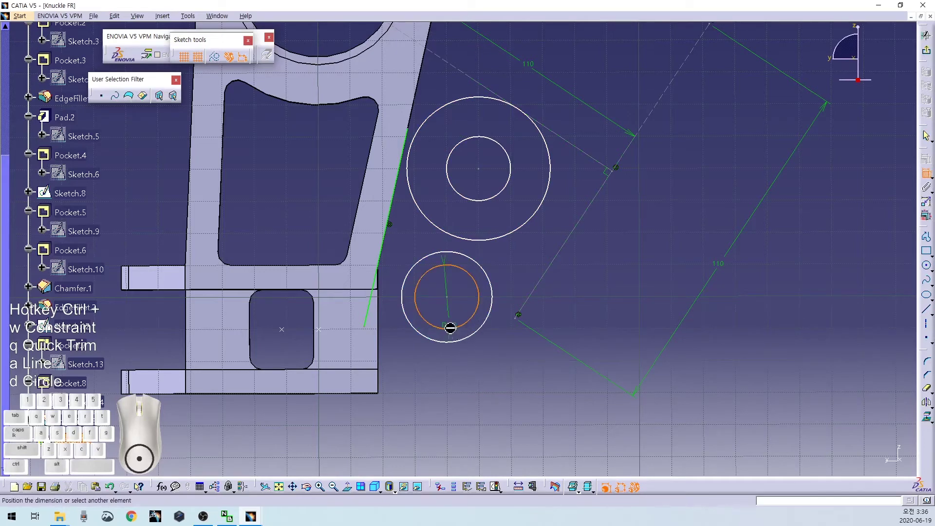
{"action": "double_click", "coordinate": [469, 386]}
{"action": "type", "text": "9"}
{"action": "key", "text": "Return"}
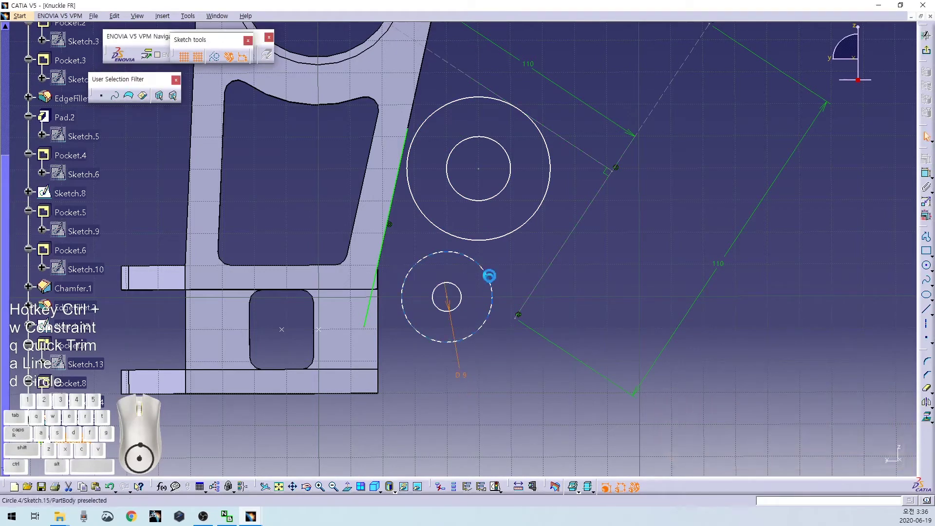
{"action": "left_click", "coordinate": [510, 196]}
{"action": "double_click", "coordinate": [569, 179]}
{"action": "type", "text": "9"}
{"action": "key", "text": "Return"}
- Dimension the outer circles of both concentric pairs with a diameter of 20 mm each
{"action": "left_click", "coordinate": [520, 224]}
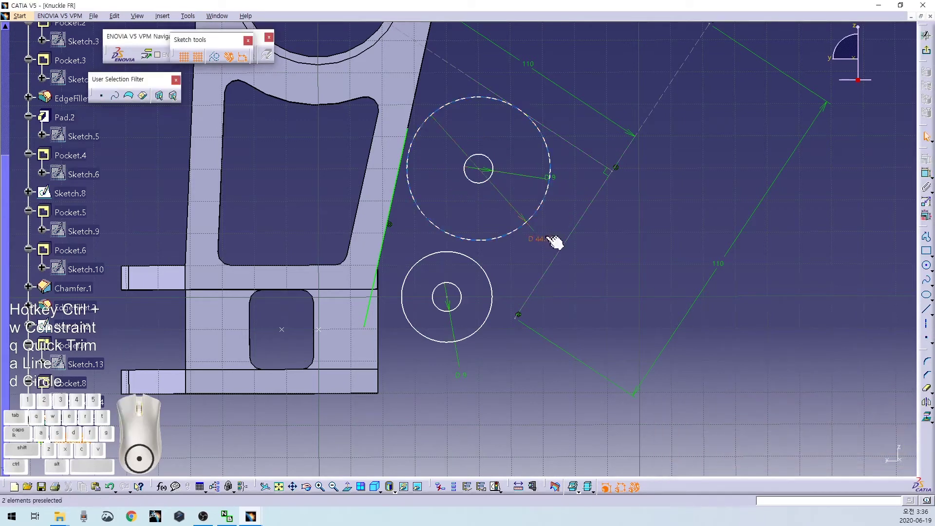
{"action": "double_click", "coordinate": [548, 244]}
{"action": "type", "text": "20"}
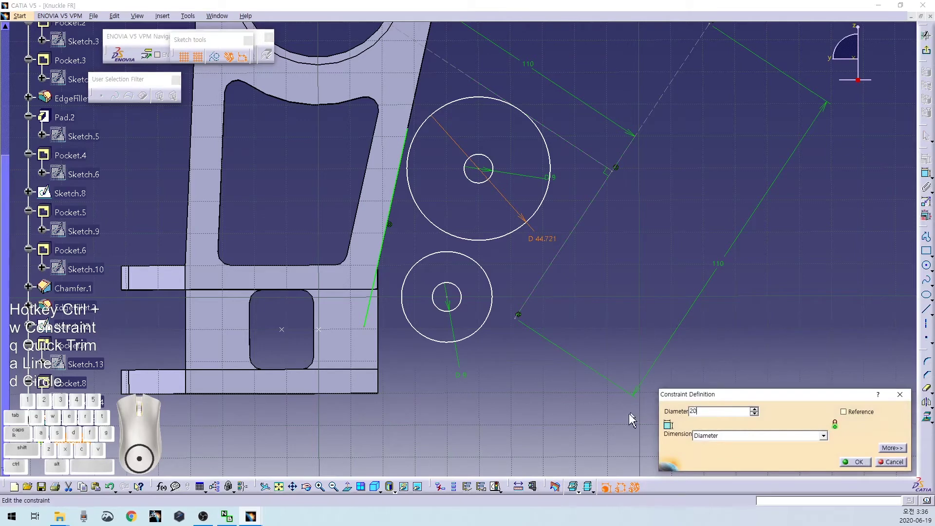
{"action": "key", "text": "Return"}
{"action": "left_click", "coordinate": [489, 335]}
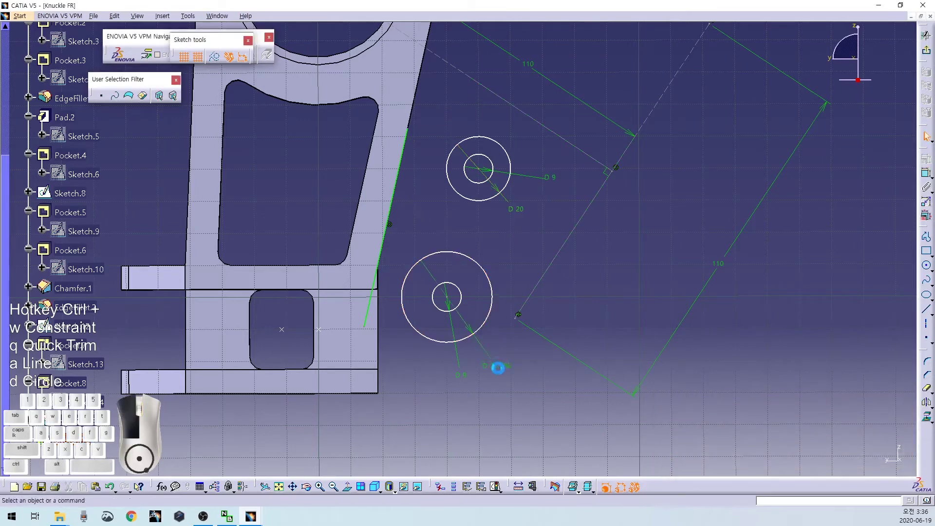
{"action": "double_click", "coordinate": [501, 366]}
{"action": "type", "text": "20"}
{"action": "key", "text": "Return"}
- Move the lower concentric circle pair to a position directly below the upper pair
{"action": "mouse_move", "coordinate": [515, 412]}
{"action": "middle_mouse_down"}
{"action": "mouse_move", "coordinate": [537, 396]}
{"action": "mouse_move", "coordinate": [507, 336]}
{"action": "middle_mouse_up"}
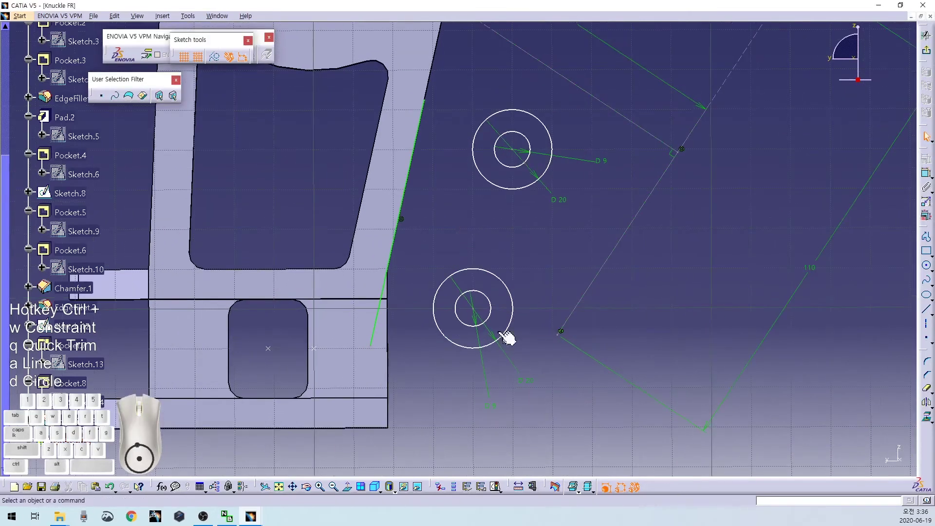
{"action": "left_click", "coordinate": [472, 309]}
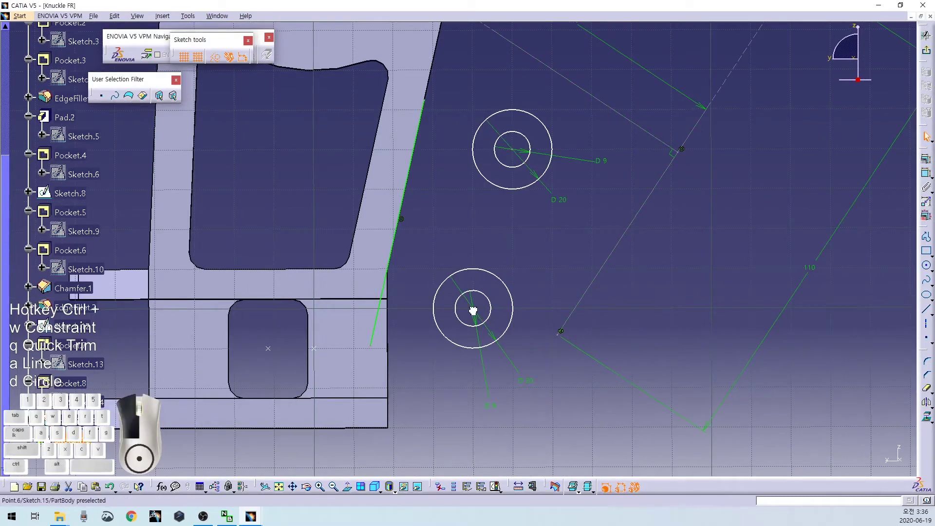
{"action": "left_click_drag", "start_coordinate": [476, 310], "coordinate": [512, 268]}
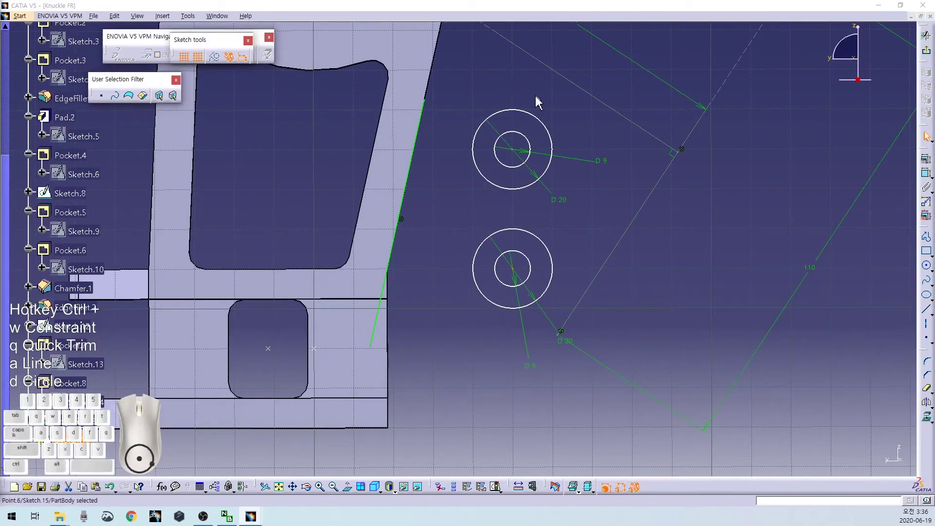
{"action": "left_click", "coordinate": [487, 80]}
- Draw a horizontal line about 42 mm long from the slanted line's upper end, passing just above the upper circles
{"action": "middle_click_drag", "start_coordinate": [472, 76], "coordinate": [473, 146]}
{"action": "key", "text": "ctrl+a"}
{"action": "left_click", "coordinate": [426, 169]}
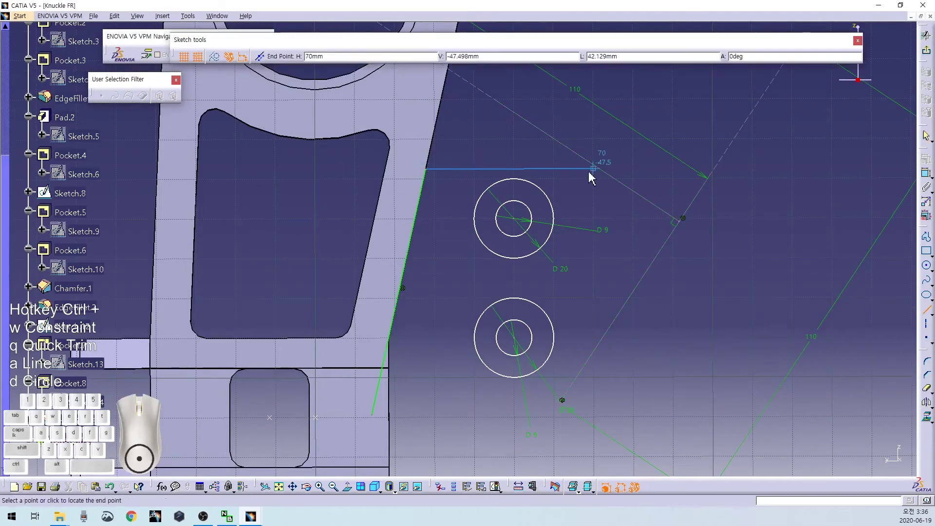
{"action": "left_click", "coordinate": [590, 178]}
- Make the horizontal line tangent to the upper outer circle and trim its end beyond the tangent point
{"action": "left_click", "coordinate": [526, 181], "text": "ctrl"}
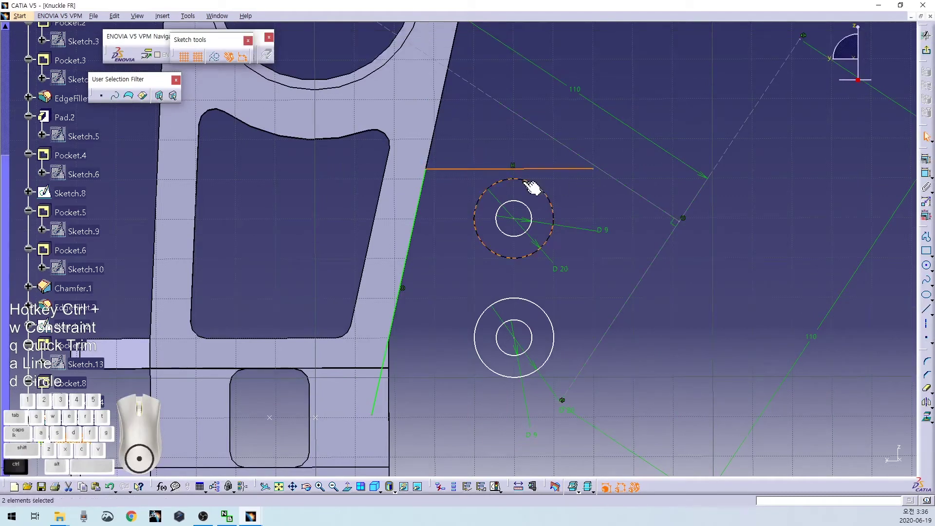
{"action": "key", "text": "ctrl+w"}
{"action": "right_click", "coordinate": [478, 134]}
{"action": "left_click", "coordinate": [499, 176]}
{"action": "middle_click_drag", "start_coordinate": [442, 265], "coordinate": [461, 115]}
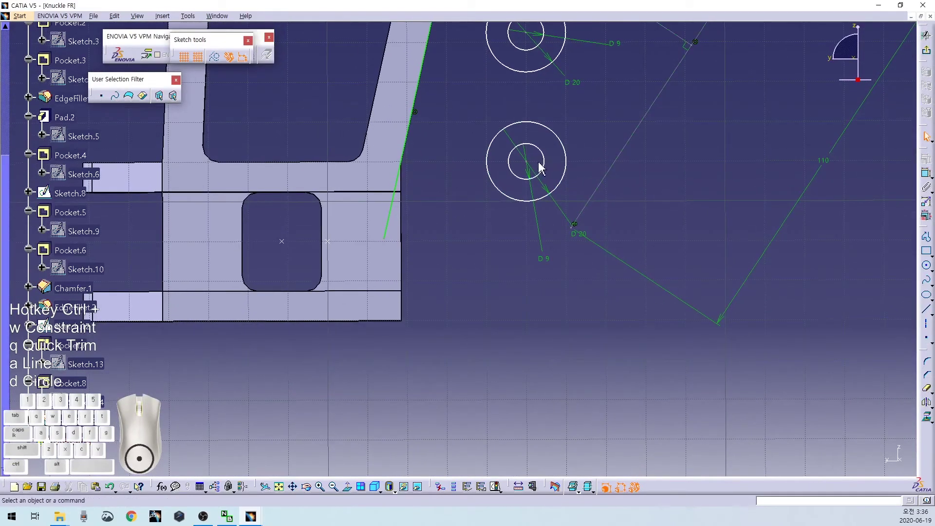
{"action": "mouse_move", "coordinate": [535, 165]}
{"action": "left_mouse_down"}
{"action": "mouse_move", "coordinate": [528, 180]}
{"action": "mouse_move", "coordinate": [527, 147]}
{"action": "left_mouse_up"}
- Draw an inclined line about 65 mm long across the slanted line's lower part and trim both lines at their crossing
{"action": "middle_click_drag", "start_coordinate": [467, 240], "coordinate": [443, 338]}
{"action": "key", "text": "ctrl+a"}
{"action": "left_click", "coordinate": [352, 194]}
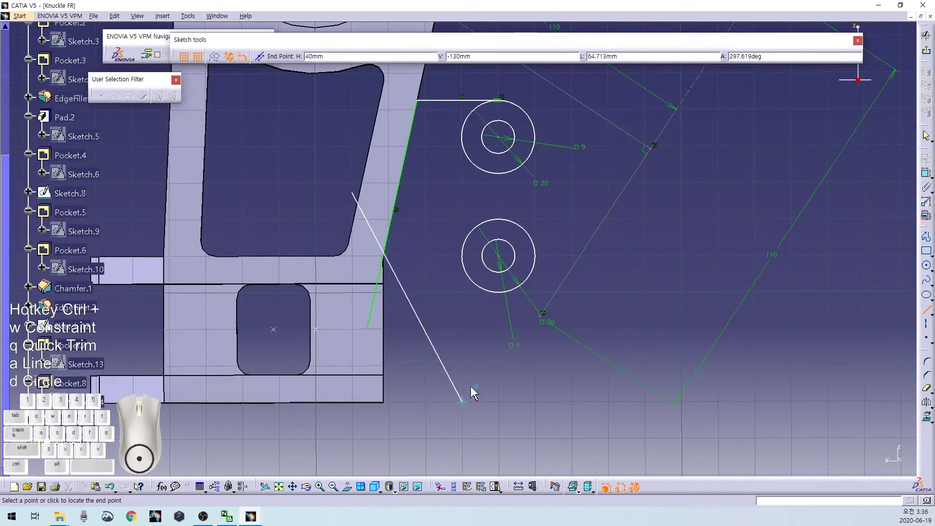
{"action": "left_click", "coordinate": [465, 396]}
{"action": "key", "text": "ctrl+q"}
{"action": "left_click", "coordinate": [381, 243]}
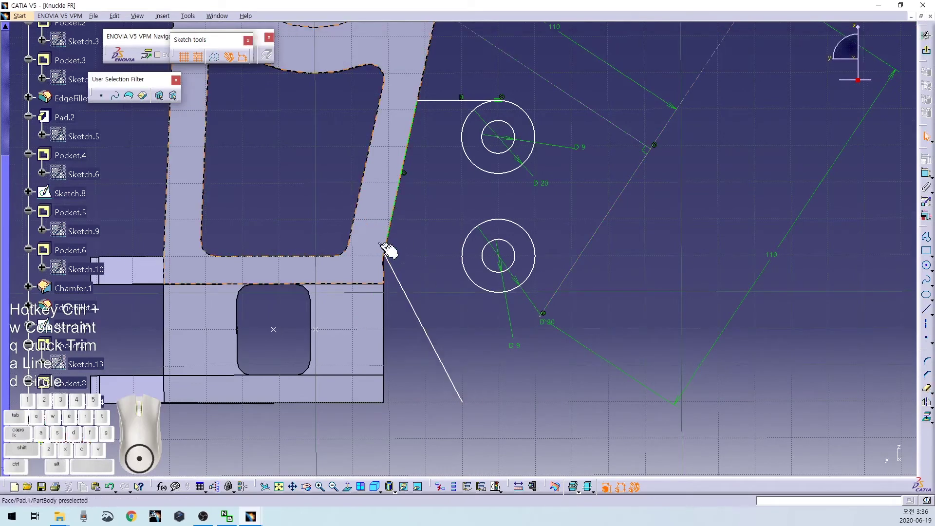
{"action": "left_click", "coordinate": [437, 287]}
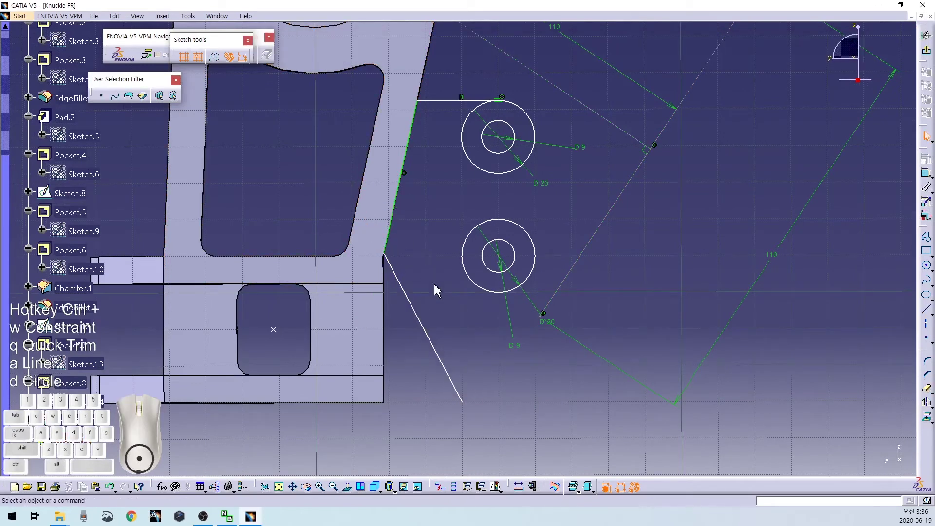
- Set the angle between the lower inclined line and the vertical axis to 50°
{"action": "left_click", "coordinate": [424, 325]}
{"action": "middle_click_drag", "start_coordinate": [442, 194], "coordinate": [372, 73], "text": "ctrl"}
{"action": "left_click", "coordinate": [378, 71], "text": "ctrl"}
{"action": "key", "text": "ctrl+w"}
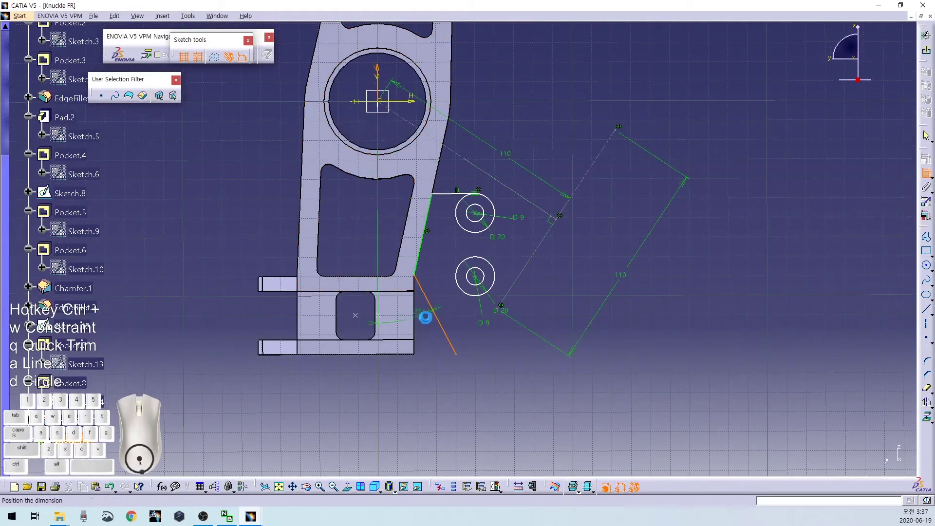
{"action": "double_click", "coordinate": [427, 347]}
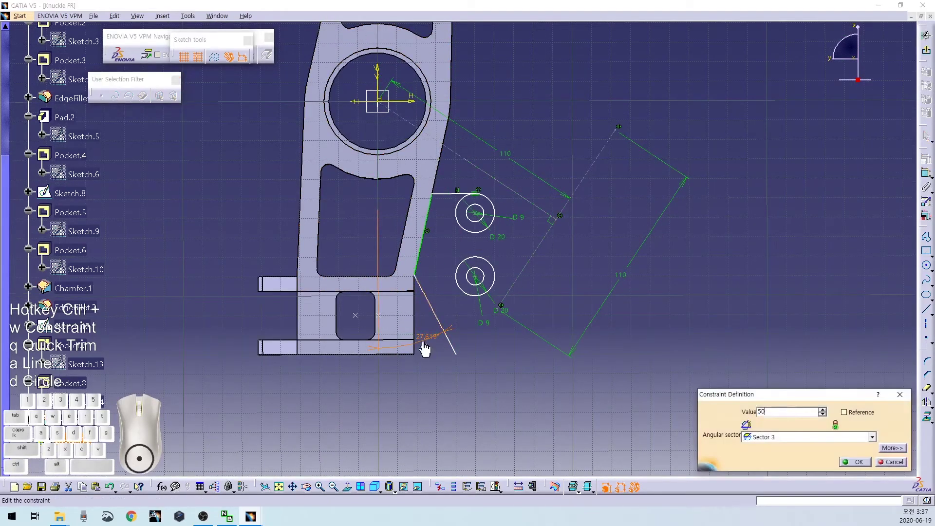
{"action": "type", "text": "50"}
{"action": "key", "text": "Return"}
- Make the 50° line tangent to the lower outer circle and trim its end beyond the tangent point
{"action": "mouse_move", "coordinate": [486, 323]}
{"action": "middle_mouse_down"}
{"action": "mouse_move", "coordinate": [417, 243]}
{"action": "mouse_move", "coordinate": [370, 229]}
{"action": "middle_mouse_up"}
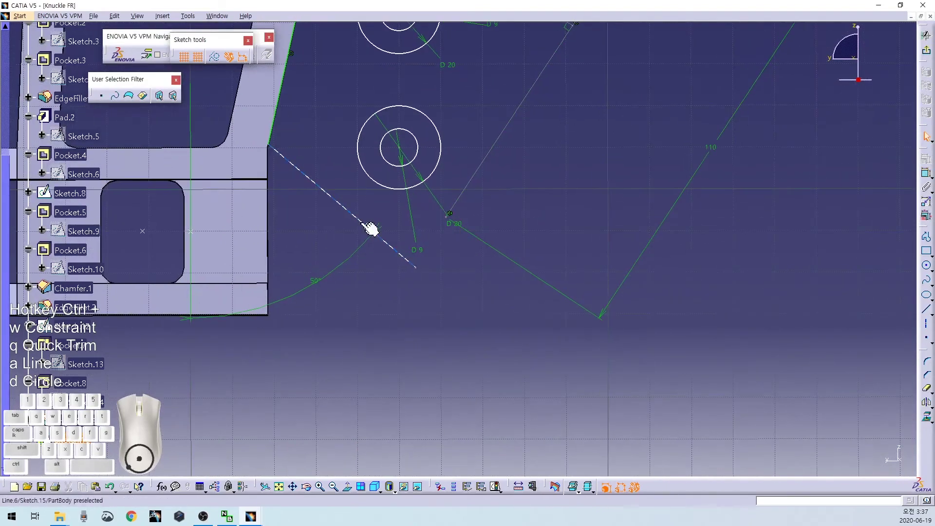
{"action": "left_click", "coordinate": [380, 187]}
{"action": "left_click", "coordinate": [364, 225], "text": "ctrl"}
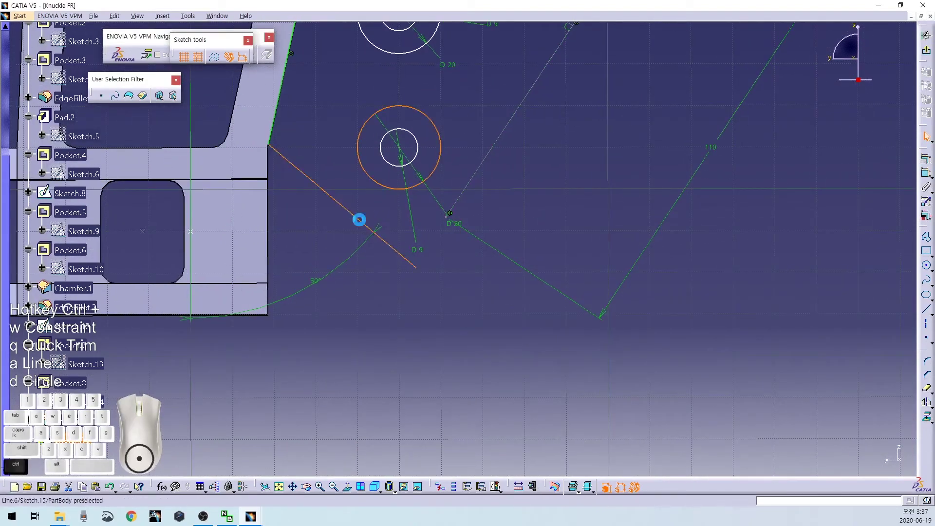
{"action": "right_click", "coordinate": [326, 229]}
{"action": "left_click", "coordinate": [336, 271]}
{"action": "key", "text": "ctrl+q"}
{"action": "left_click", "coordinate": [401, 210]}
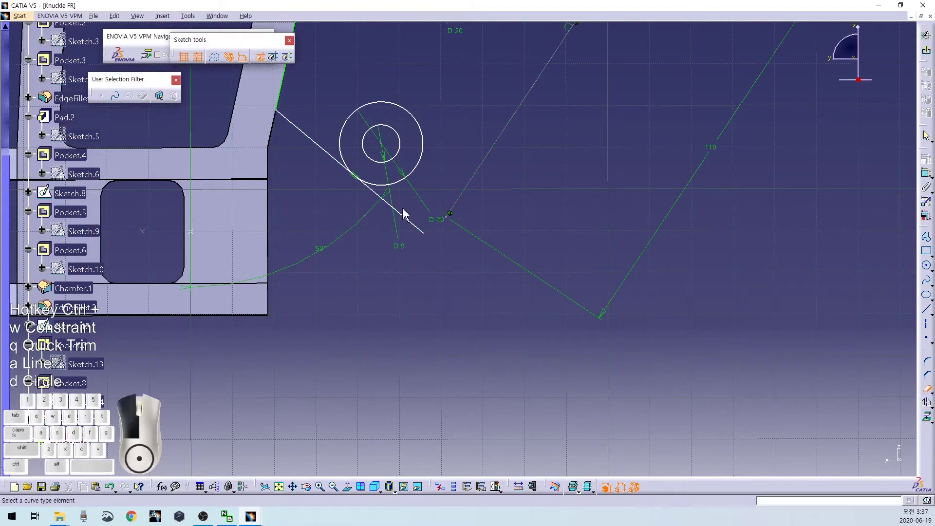
- Draw an inclined line along the outer side of the lower circles and make it tangent to the lower outer circle
{"action": "middle_click_drag", "start_coordinate": [429, 107], "coordinate": [436, 254]}
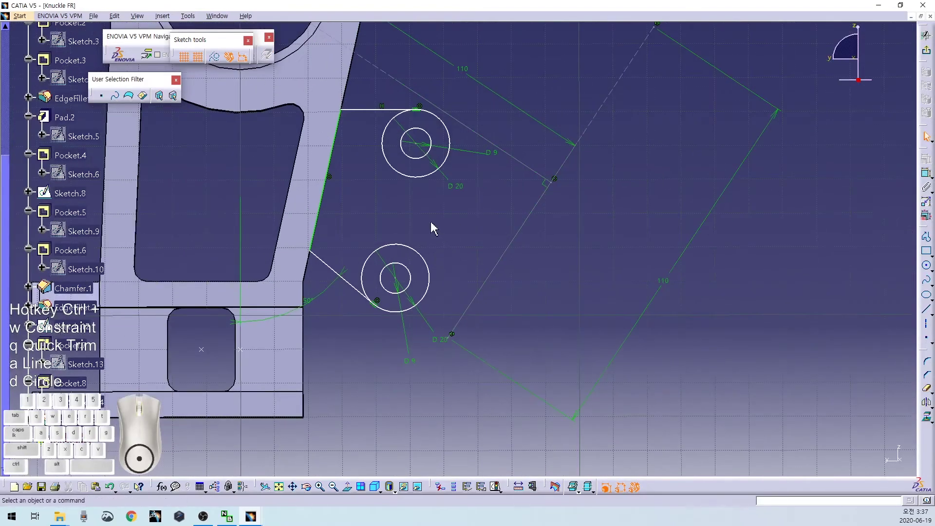
{"action": "middle_click_drag", "start_coordinate": [442, 212], "coordinate": [449, 167]}
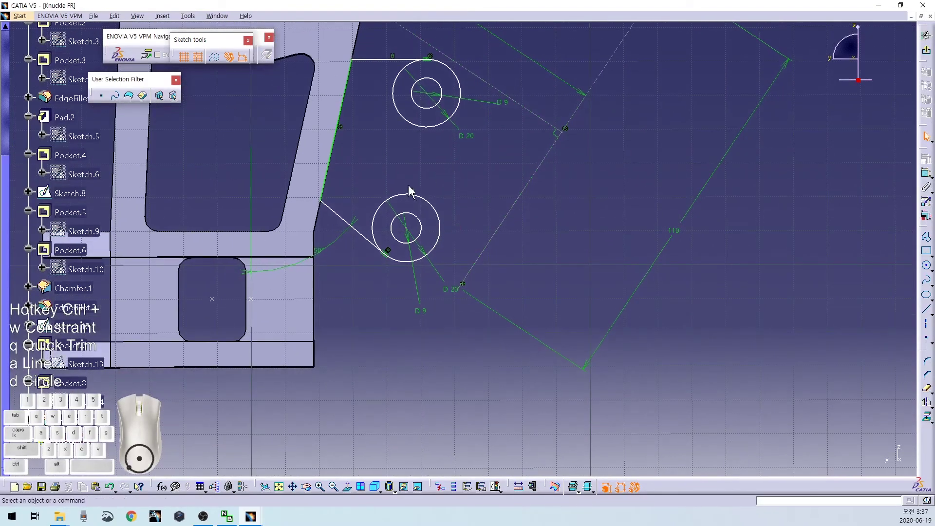
{"action": "key", "text": "ctrl+a"}
{"action": "left_click", "coordinate": [421, 165]}
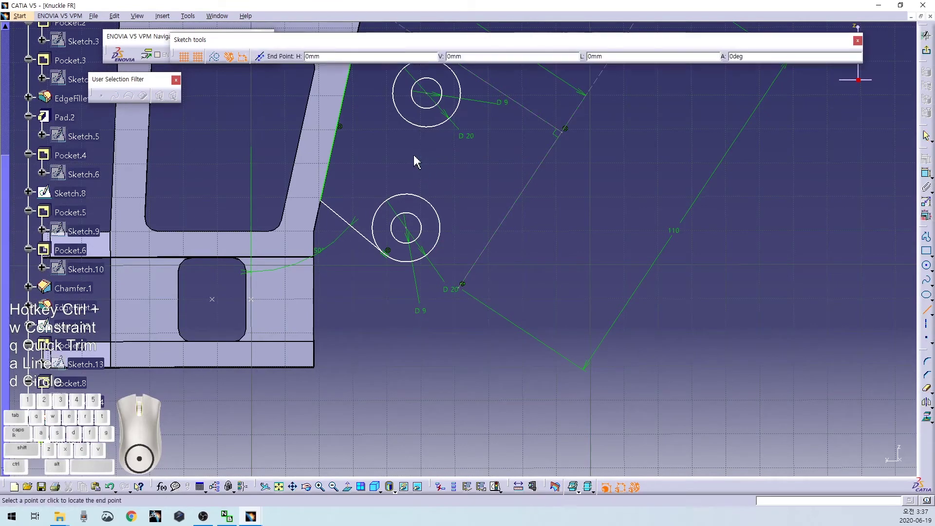
{"action": "left_click", "coordinate": [453, 264]}
- Set the new tangent line's angle to the vertical axis to 30° and trim its end beyond the tangent point
{"action": "middle_click_drag", "start_coordinate": [375, 157], "coordinate": [393, 265]}
{"action": "middle_click_drag", "start_coordinate": [312, 108], "coordinate": [324, 164]}
{"action": "left_click", "coordinate": [300, 74], "text": "ctrl"}
{"action": "key", "text": "ctrl+w"}
{"action": "left_click", "coordinate": [384, 325]}
{"action": "double_click", "coordinate": [385, 325]}
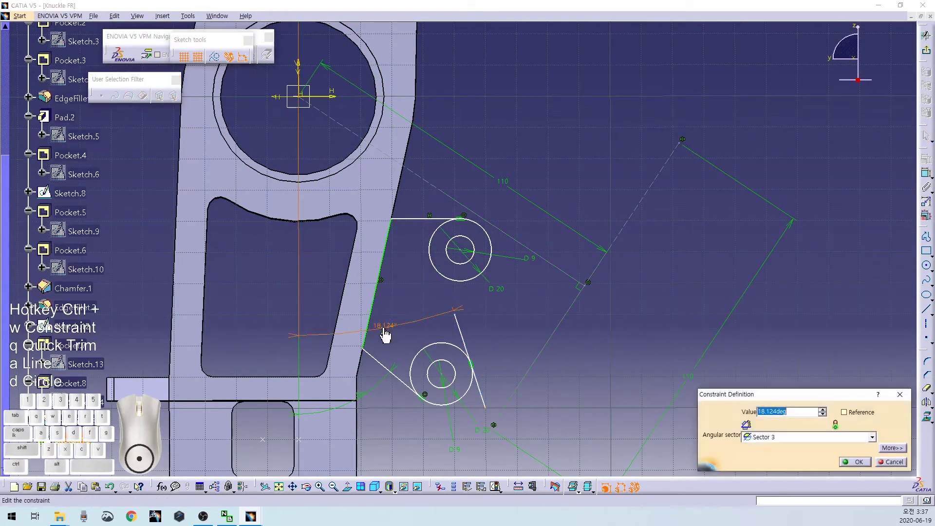
{"action": "type", "text": "30"}
{"action": "key", "text": "Return"}
{"action": "mouse_move", "coordinate": [501, 341]}
{"action": "middle_mouse_down"}
{"action": "mouse_move", "coordinate": [484, 250]}
{"action": "mouse_move", "coordinate": [476, 307]}
{"action": "mouse_move", "coordinate": [485, 259]}
{"action": "mouse_move", "coordinate": [490, 292]}
{"action": "mouse_move", "coordinate": [487, 274]}
{"action": "middle_mouse_up"}
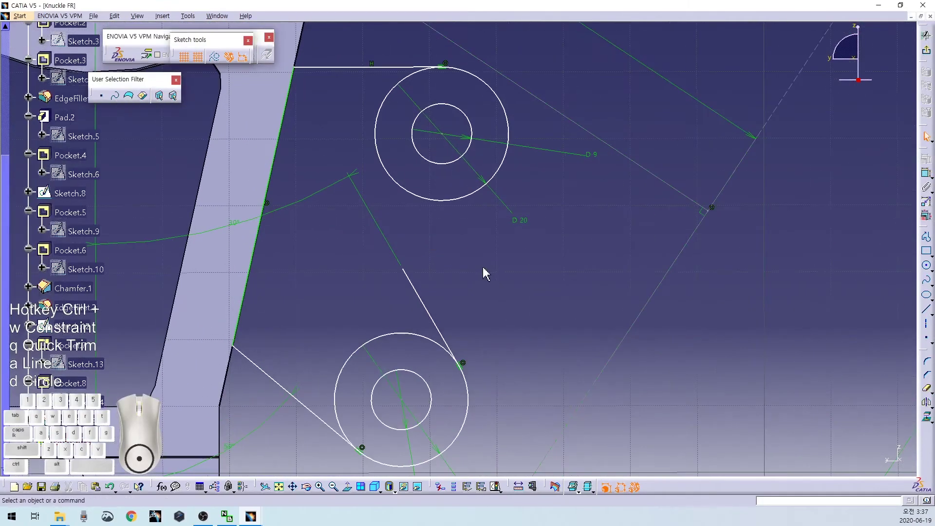
- Draw an inclined line about 36 mm long below the upper circles and make it tangent to the upper outer circle
{"action": "key", "text": "ctrl+a"}
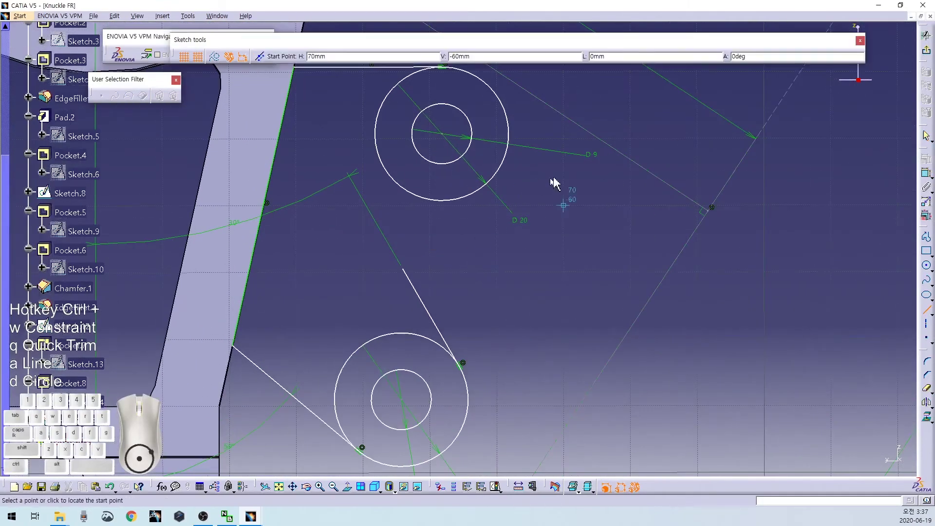
{"action": "left_click", "coordinate": [580, 167]}
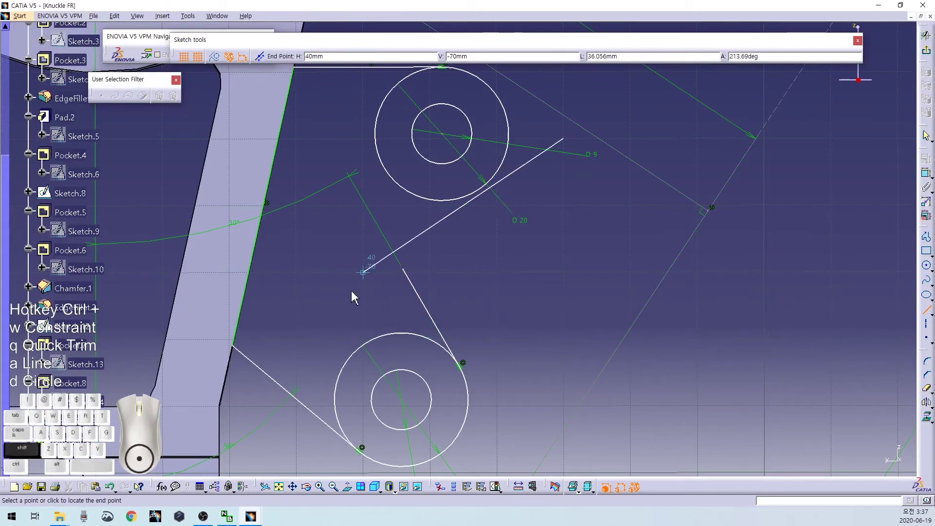
{"action": "left_click", "coordinate": [363, 273]}
{"action": "key", "text": "ctrl+w"}
{"action": "left_click", "coordinate": [484, 196]}
{"action": "right_click", "coordinate": [492, 225]}
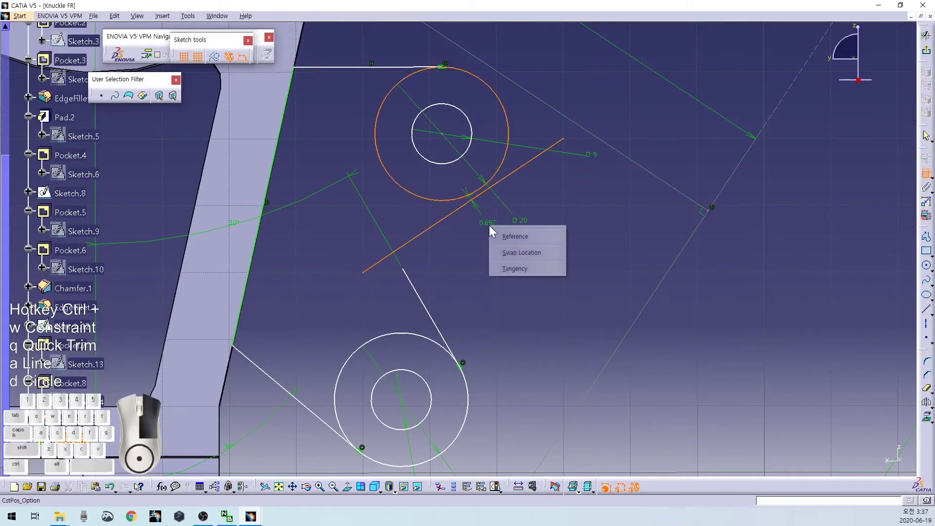
{"action": "left_click", "coordinate": [521, 269]}
- Extend the 30° line past the new tangent line and trim both lines into a corner at their crossing
{"action": "left_click_drag", "start_coordinate": [404, 268], "coordinate": [368, 222]}
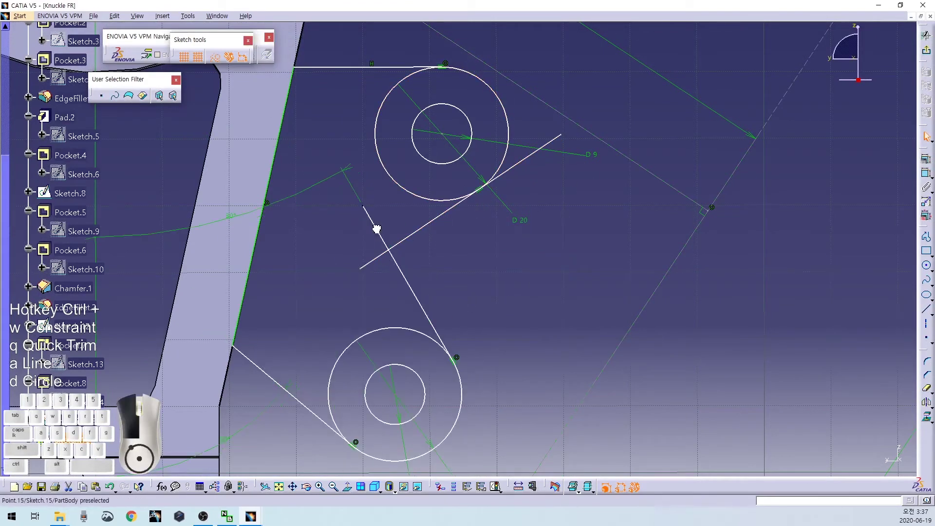
{"action": "key", "text": "ctrl+q"}
{"action": "left_click", "coordinate": [381, 240]}
{"action": "key", "text": "ctrl+q"}
{"action": "left_click", "coordinate": [382, 260]}
- Trim the upper tangent line's overhanging end and the inner arcs of both outer boss circles to leave one continuous bracket outline
{"action": "left_click", "coordinate": [468, 280]}
{"action": "mouse_move", "coordinate": [511, 311]}
{"action": "middle_mouse_down"}
{"action": "mouse_move", "coordinate": [501, 236]}
{"action": "mouse_move", "coordinate": [499, 255]}
{"action": "middle_mouse_up"}
{"action": "left_click", "coordinate": [499, 255]}
{"action": "key", "text": "ctrl+q"}
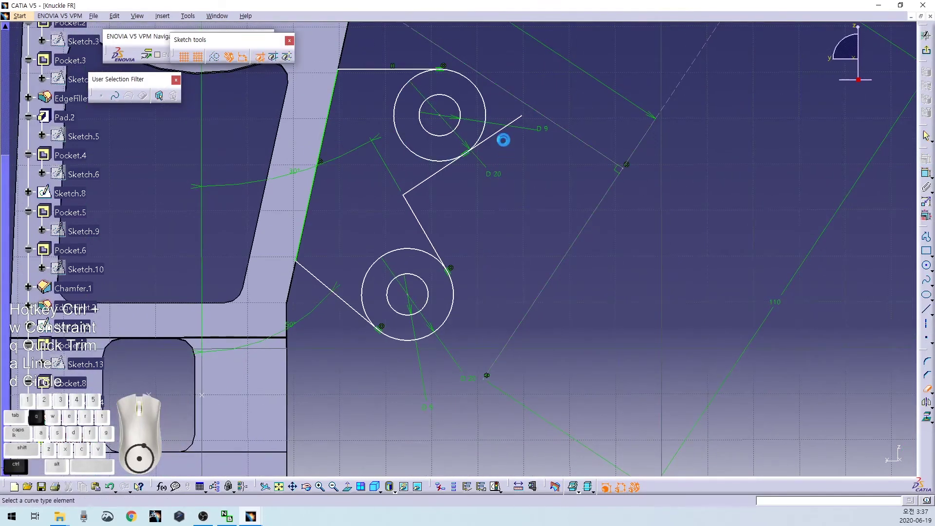
{"action": "left_click", "coordinate": [511, 135]}
{"action": "key", "text": "ctrl+q"}
{"action": "left_click", "coordinate": [427, 158]}
{"action": "key", "text": "ctrl+q"}
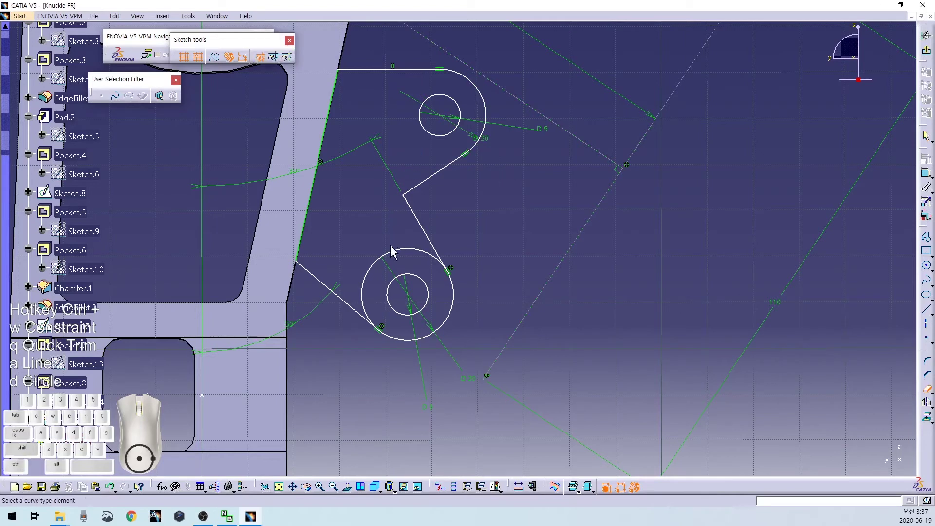
{"action": "left_click", "coordinate": [394, 250]}
{"action": "middle_click_drag", "start_coordinate": [505, 217], "coordinate": [521, 239]}
{"action": "left_click", "coordinate": [520, 239]}
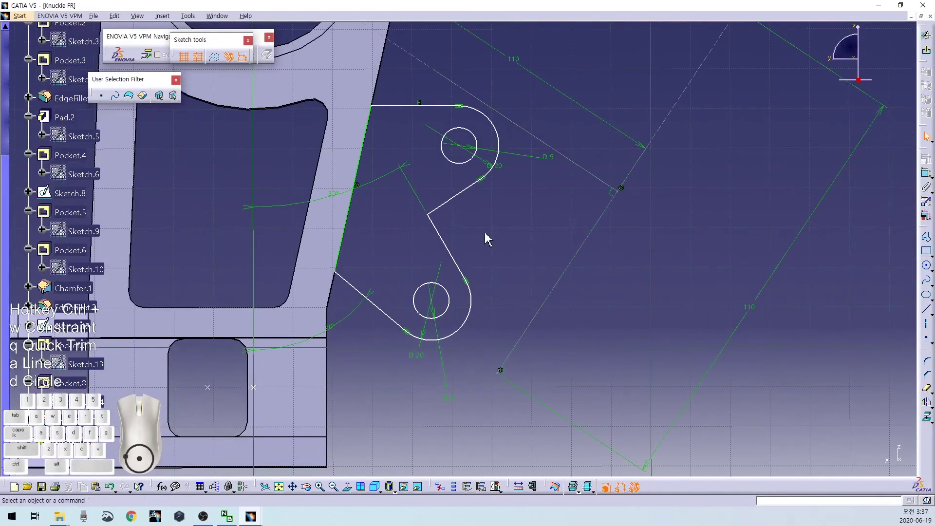
- Dimension the lower small circle's centre horizontally from the vertical axis and set the distance to 54.098 mm
{"action": "middle_click_drag", "start_coordinate": [402, 91], "coordinate": [404, 155]}
{"action": "left_click", "coordinate": [354, 69]}
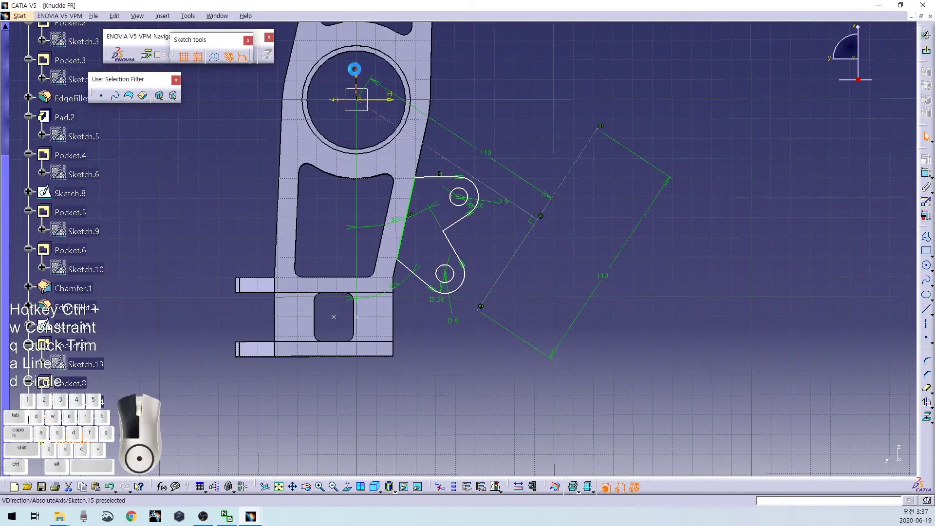
{"action": "left_click", "coordinate": [444, 273], "text": "ctrl"}
{"action": "key", "text": "ctrl+w"}
{"action": "left_click", "coordinate": [411, 370]}
{"action": "double_click", "coordinate": [412, 369]}
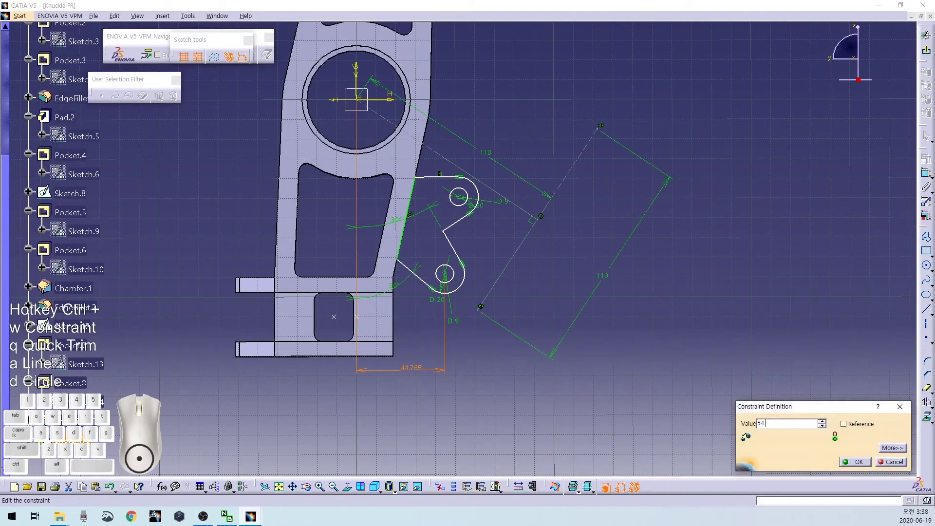
{"action": "key", "text": "Return"}
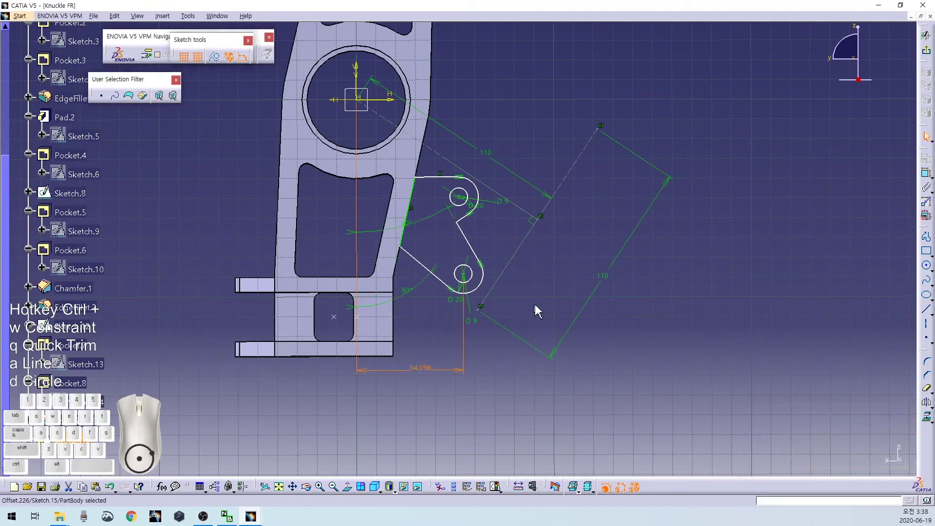
- Dimension the lower small circle's centre vertically from the horizontal axis and set the distance to 96.946 mm
{"action": "middle_click_drag", "start_coordinate": [537, 294], "coordinate": [546, 227]}
{"action": "middle_click_drag", "start_coordinate": [263, 122], "coordinate": [275, 222]}
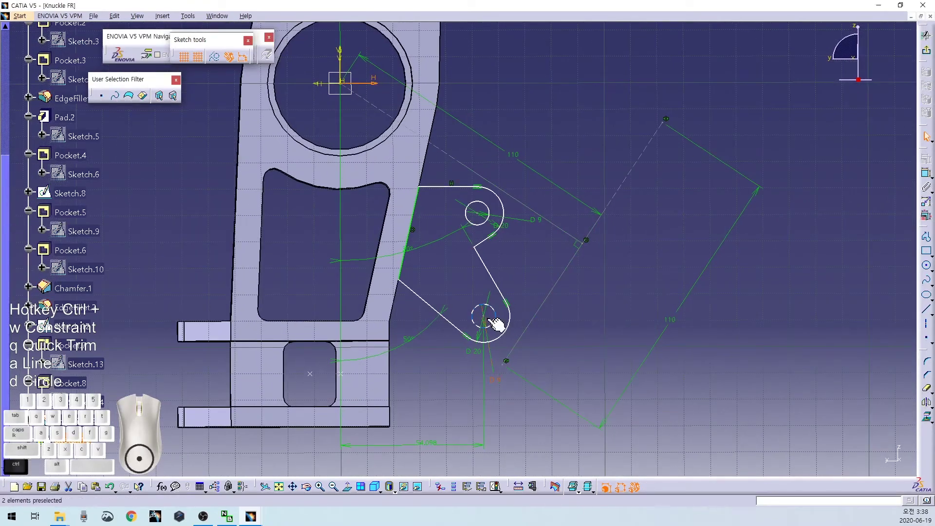
{"action": "key", "text": "ctrl+w"}
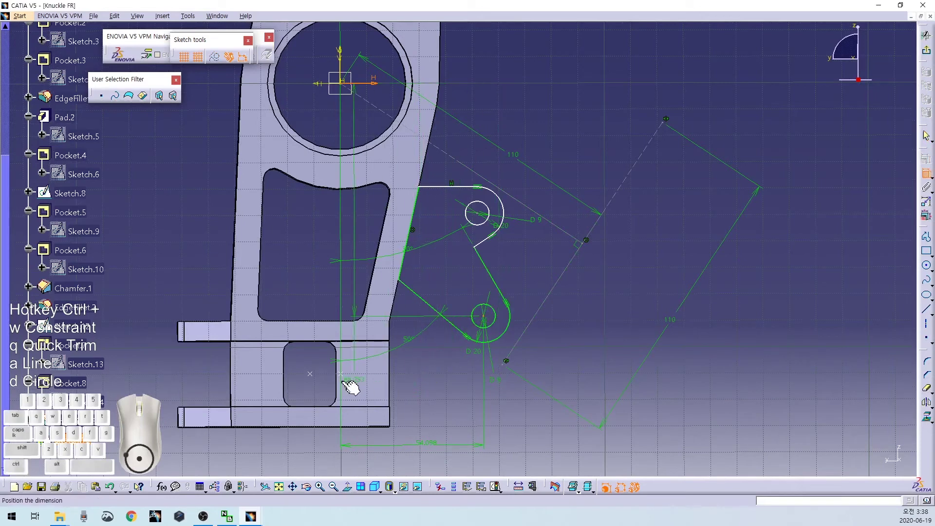
{"action": "double_click", "coordinate": [304, 390]}
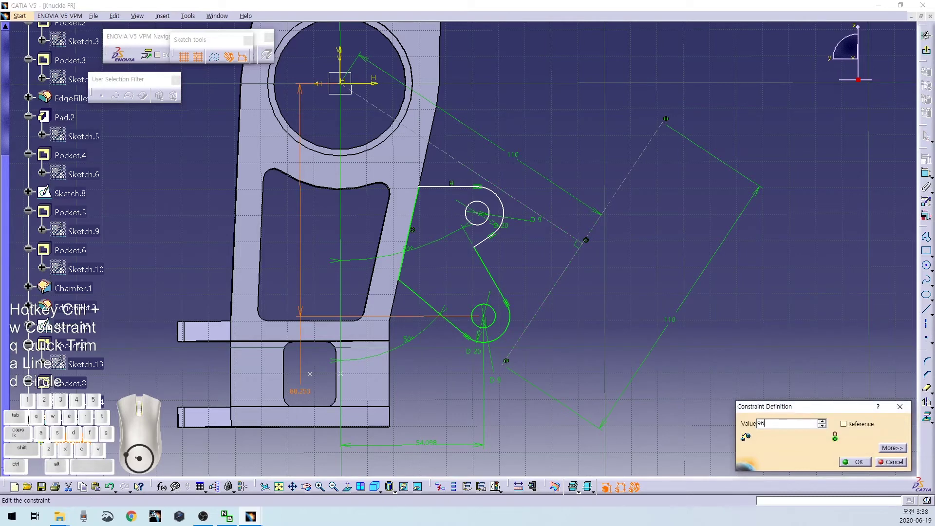
{"action": "key", "text": "Return"}
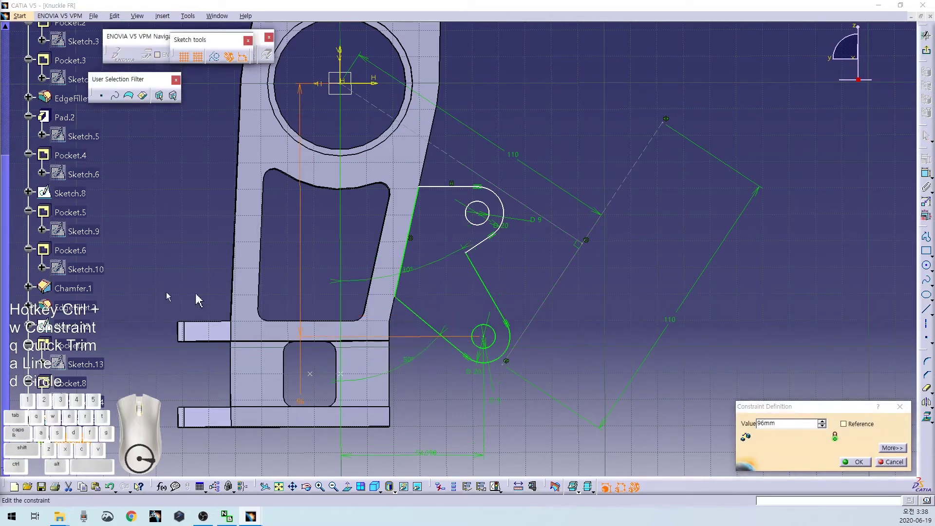
{"action": "left_click", "coordinate": [788, 424]}
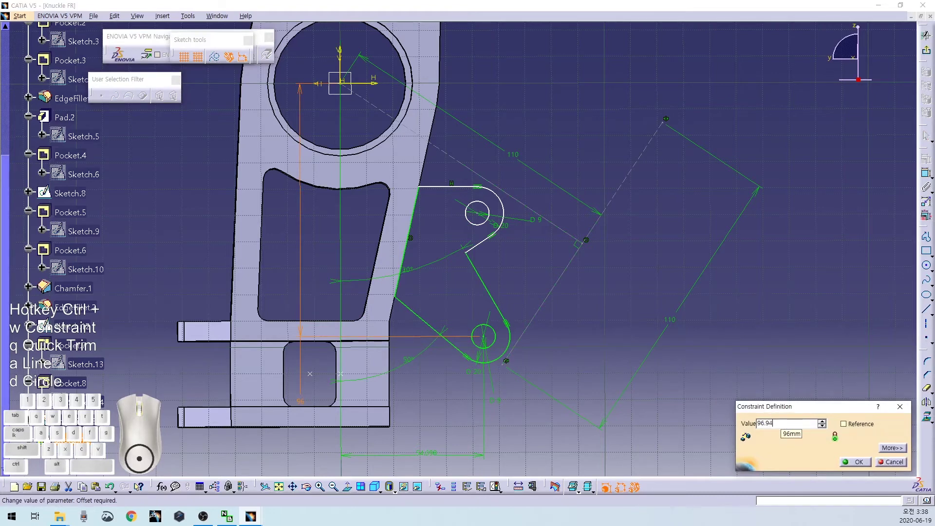
{"action": "type", "text": ".94"}
{"action": "key", "text": "Return"}
{"action": "left_click", "coordinate": [671, 306]}
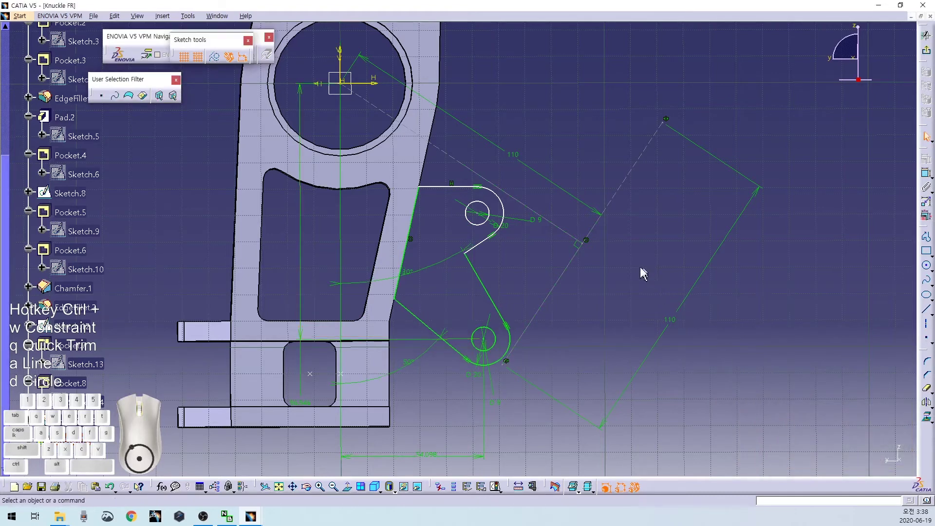
- Dimension the upper small circle's centre vertically from the horizontal axis and set the distance to 41.065 mm
{"action": "mouse_move", "coordinate": [549, 102]}
{"action": "middle_mouse_down"}
{"action": "mouse_move", "coordinate": [575, 121]}
{"action": "mouse_move", "coordinate": [585, 151]}
{"action": "middle_mouse_up"}
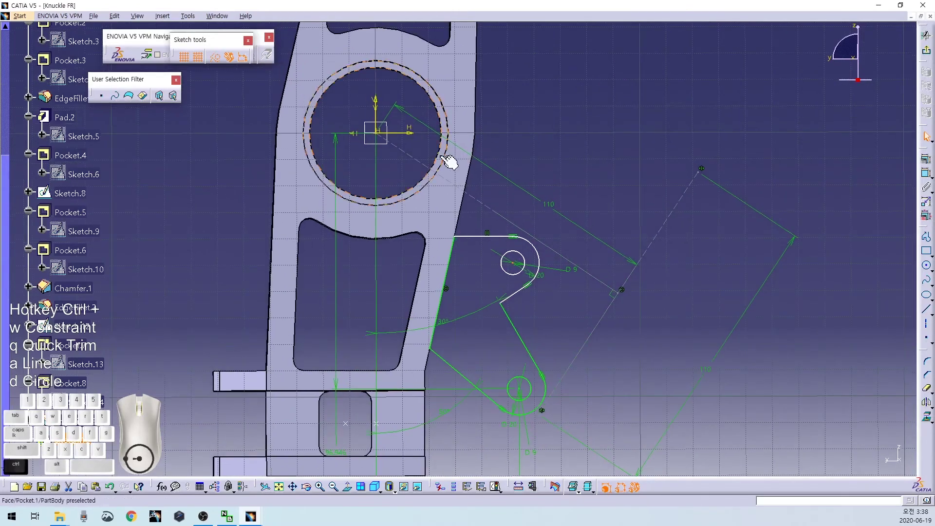
{"action": "left_click", "coordinate": [412, 139]}
{"action": "double_click", "coordinate": [605, 186]}
{"action": "type", "text": "41.0"}
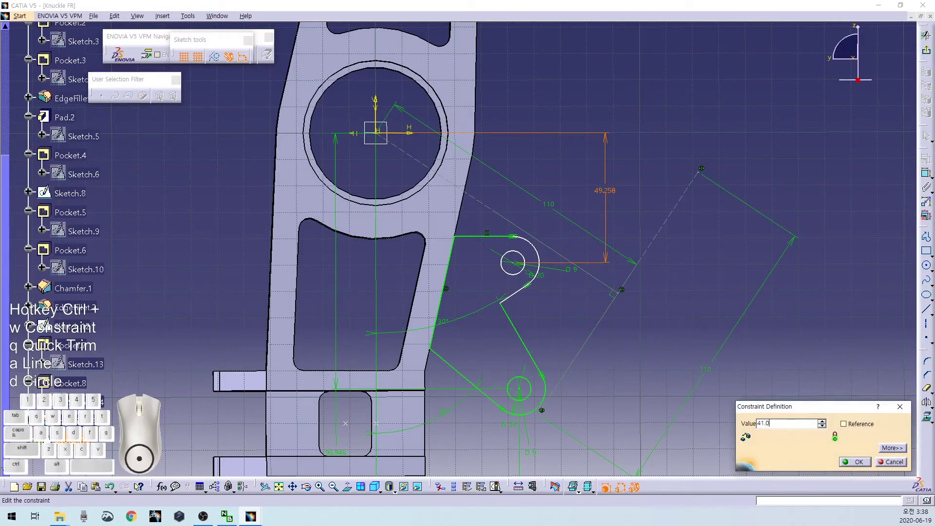
{"action": "type", "text": "65"}
{"action": "key", "text": "Return"}
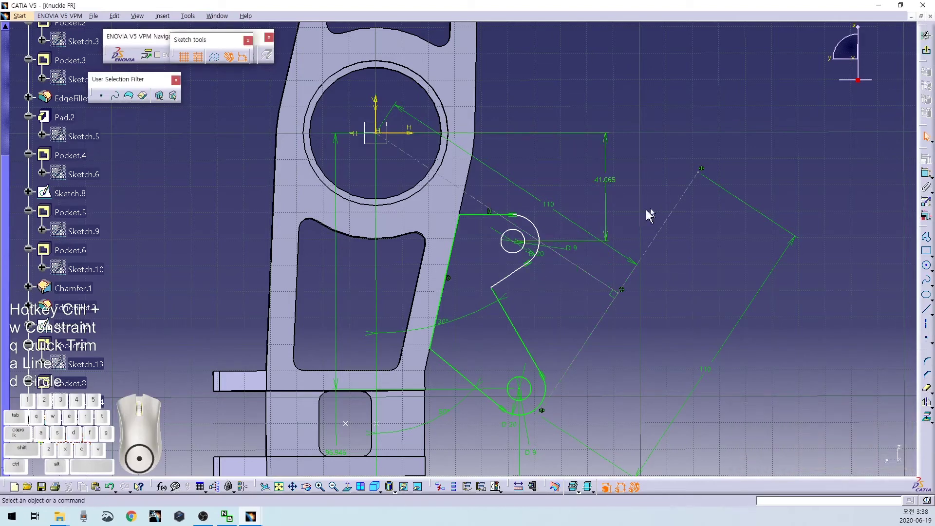
- Dimension the upper small circle's centre horizontally from the vertical axis and set the distance to 52.571 mm
{"action": "left_click", "coordinate": [512, 242]}
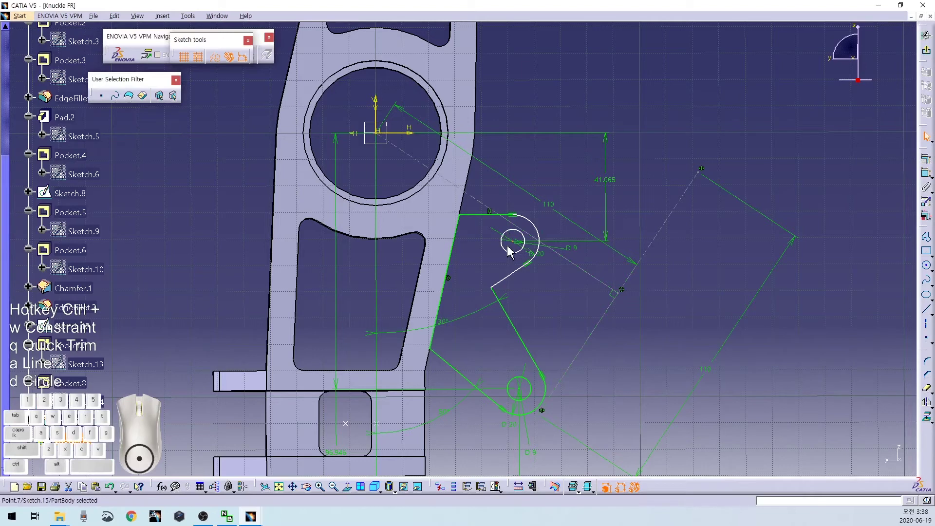
{"action": "left_click", "coordinate": [377, 110], "text": "ctrl"}
{"action": "key", "text": "w"}
{"action": "double_click", "coordinate": [502, 123]}
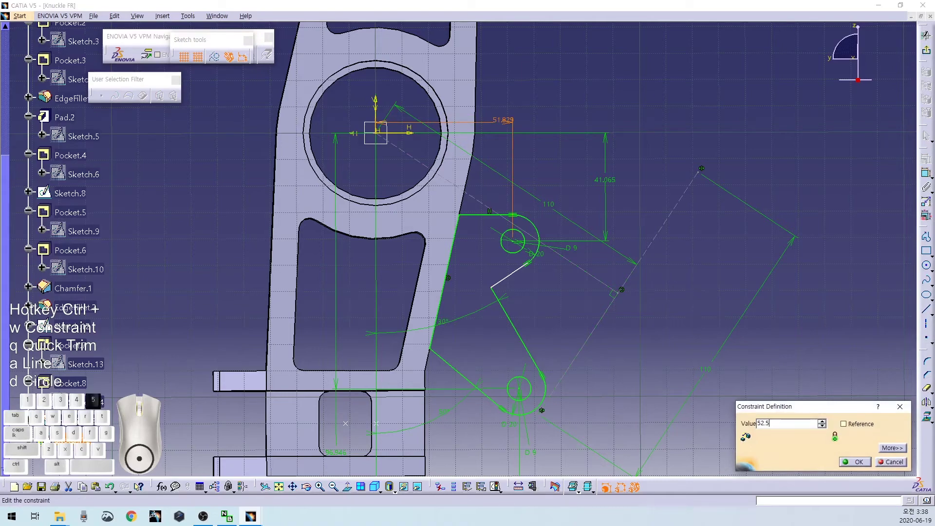
{"action": "key", "text": "Return"}
- Add an angle constraint between the upper boss's inclined tangent line and the vertical axis and set it to 30°
{"action": "middle_click_drag", "start_coordinate": [551, 296], "coordinate": [494, 152]}
{"action": "left_click", "coordinate": [493, 152]}
{"action": "mouse_move", "coordinate": [536, 193]}
{"action": "middle_mouse_down"}
{"action": "mouse_move", "coordinate": [532, 269]}
{"action": "mouse_move", "coordinate": [544, 314]}
{"action": "middle_mouse_up"}
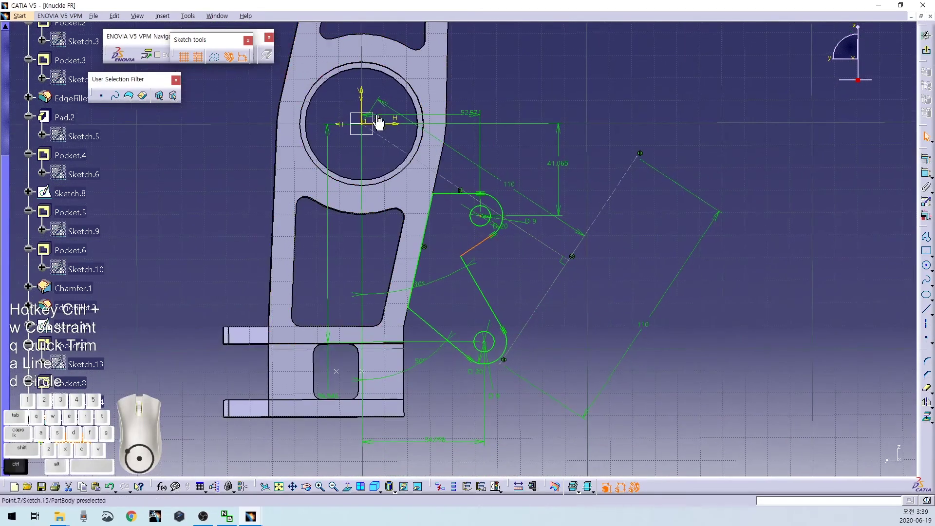
{"action": "left_click", "coordinate": [362, 97], "text": "ctrl"}
{"action": "key", "text": "ctrl+w"}
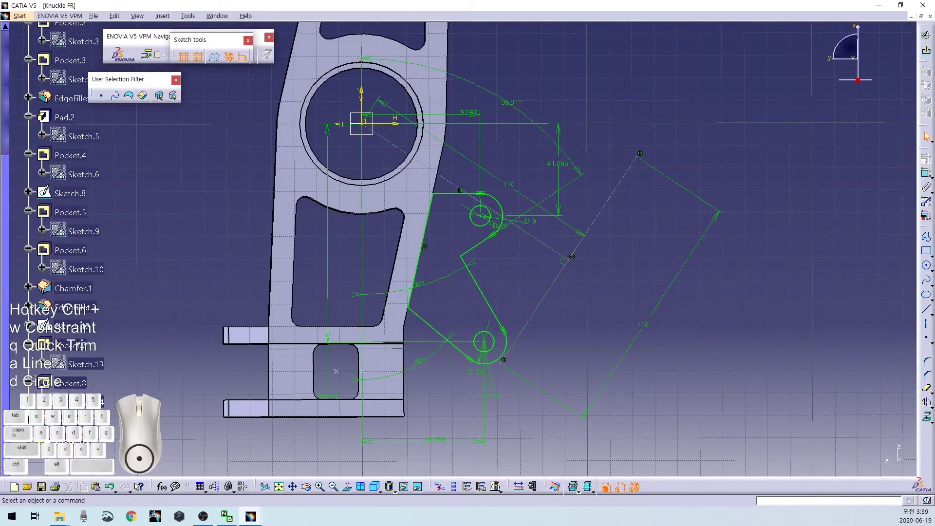
{"action": "double_click", "coordinate": [511, 99]}
{"action": "type", "text": "30"}
{"action": "key", "text": "Return"}
{"action": "left_click", "coordinate": [513, 279]}
- Round the corner between the two inclined lines joining the bosses with a 10 mm radius
{"action": "middle_click_drag", "start_coordinate": [512, 279], "coordinate": [428, 189]}
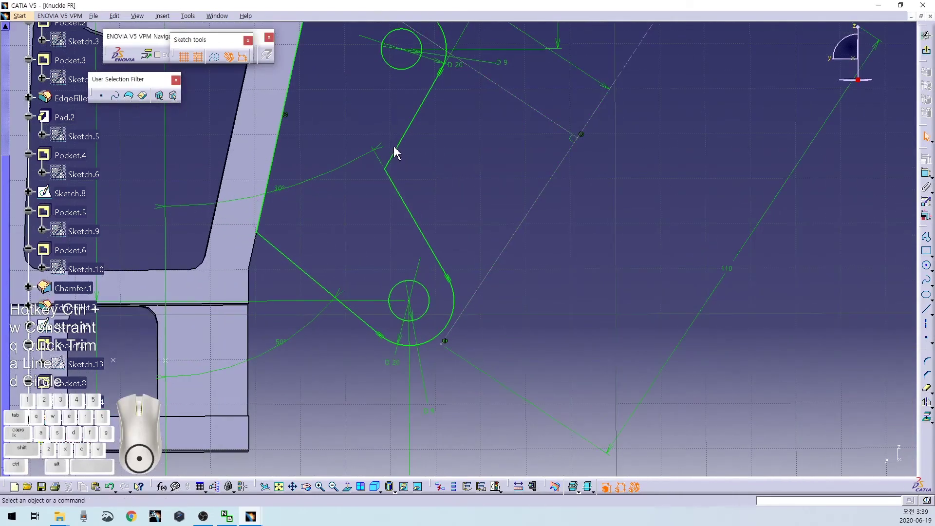
{"action": "left_click", "coordinate": [391, 176], "text": "ctrl"}
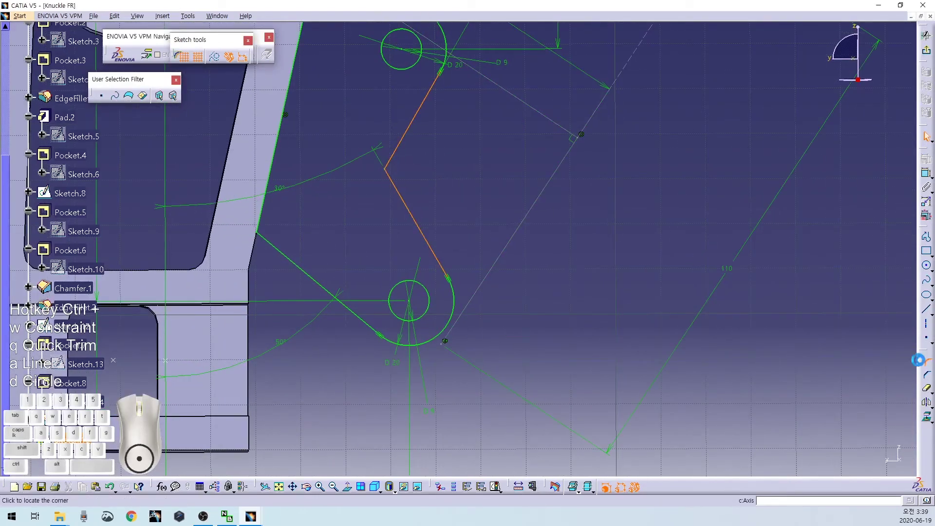
{"action": "left_click", "coordinate": [391, 170]}
{"action": "double_click", "coordinate": [410, 174]}
{"action": "type", "text": "10"}
{"action": "key", "text": "Return"}
{"action": "middle_click_drag", "start_coordinate": [489, 156], "coordinate": [574, 278]}
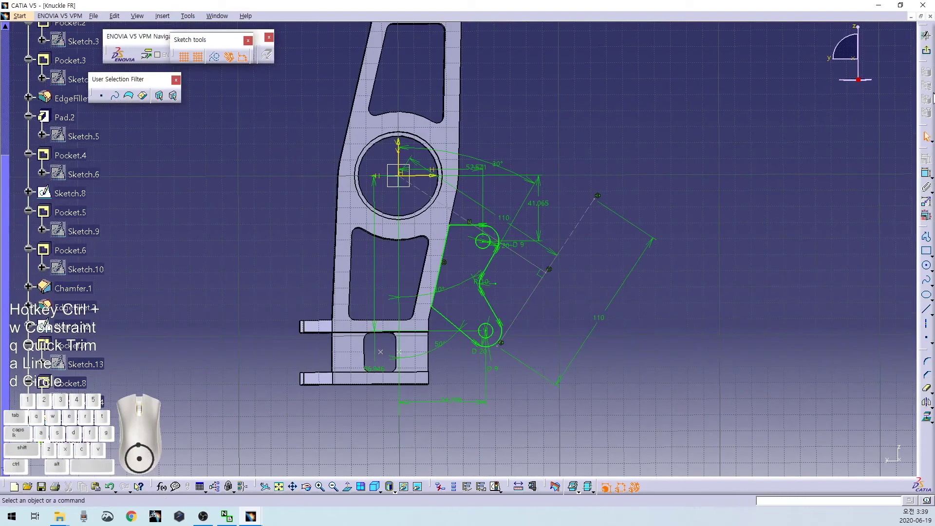
- Finish the bracket sketch and pad it with a first limit of 30 mm and a second limit of -15 mm
{"action": "left_click", "coordinate": [926, 50]}
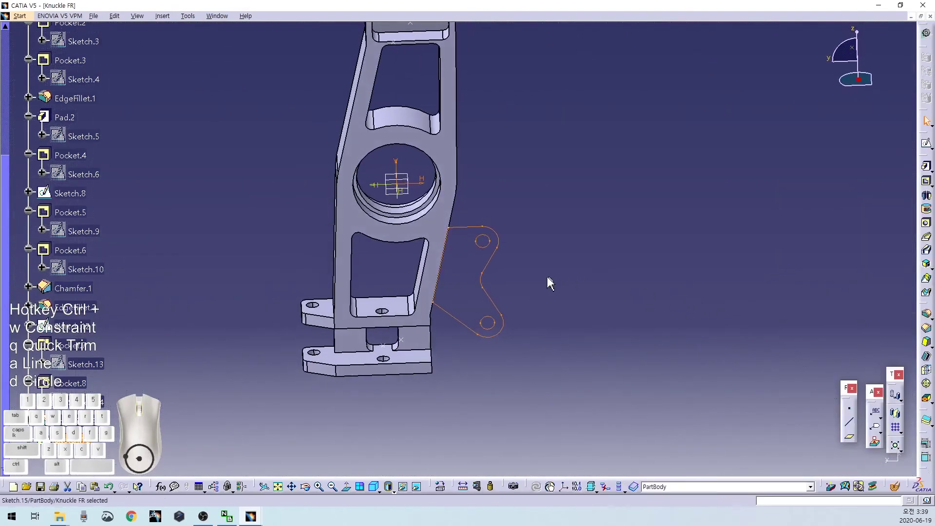
{"action": "left_click", "coordinate": [916, 170]}
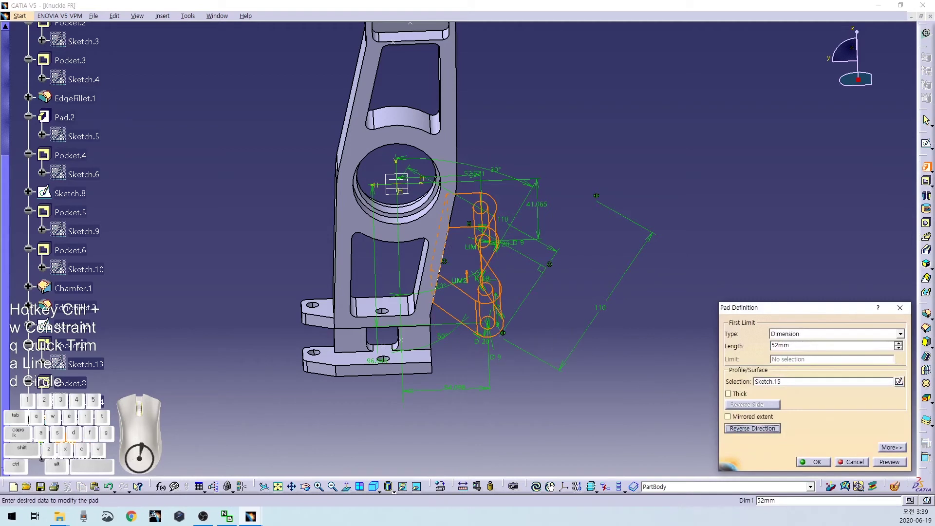
{"action": "left_click", "coordinate": [899, 382]}
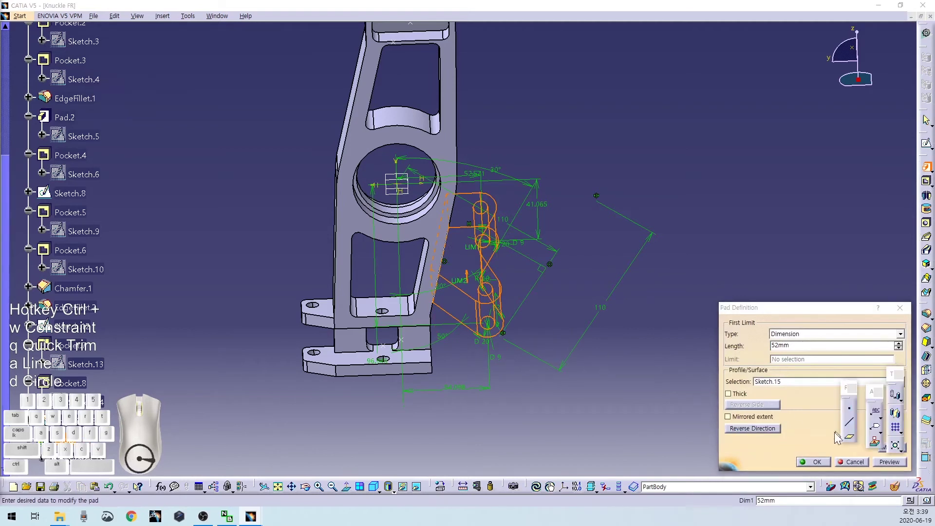
{"action": "left_click", "coordinate": [854, 307]}
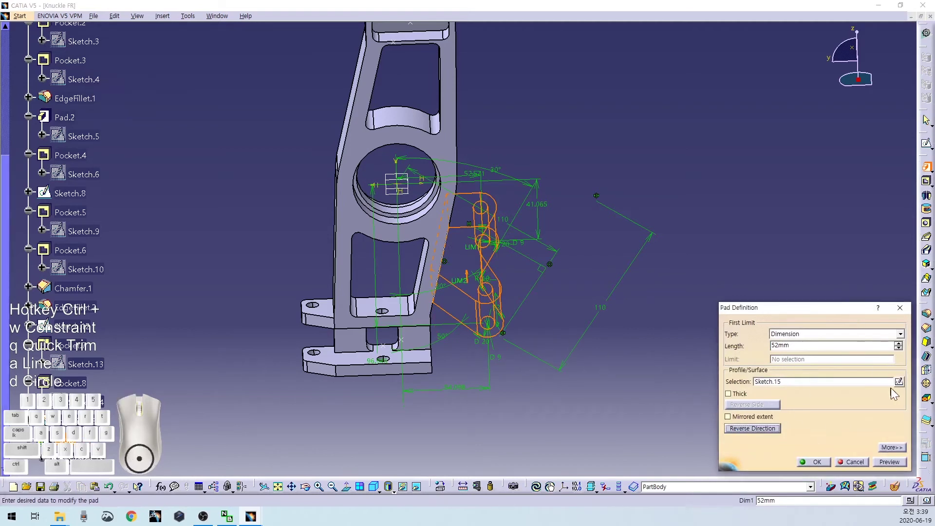
{"action": "left_click", "coordinate": [892, 447]}
{"action": "left_click_drag", "start_coordinate": [720, 345], "coordinate": [563, 345]}
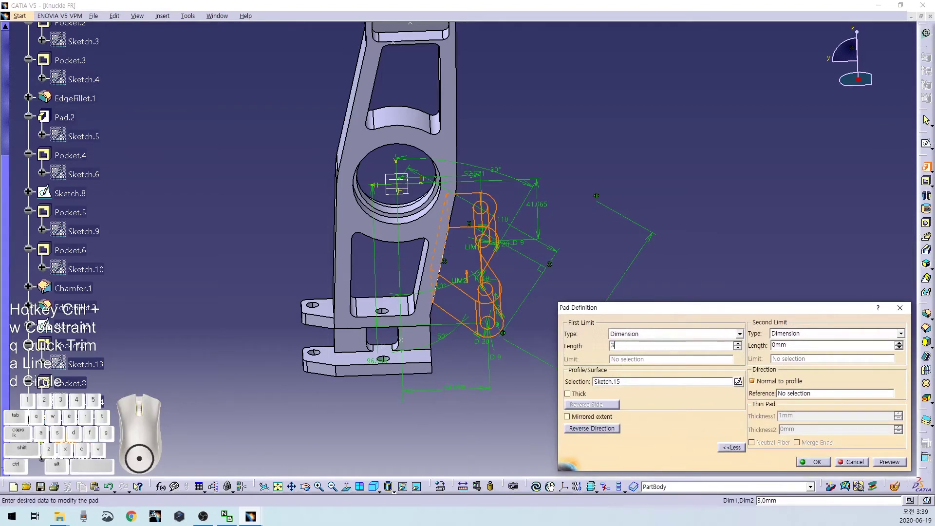
{"action": "key", "text": "Tab"}
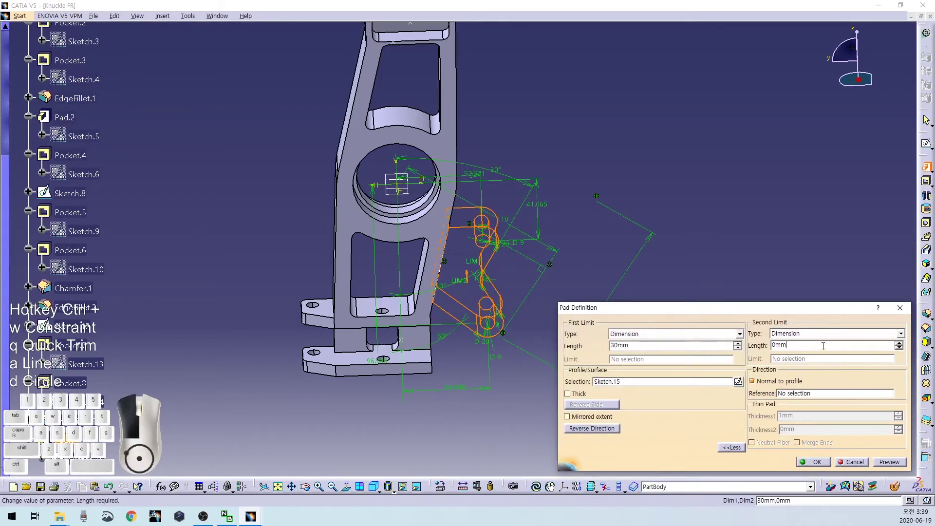
{"action": "type", "text": "-15"}
{"action": "left_click", "coordinate": [813, 461]}
{"action": "middle_click_drag", "start_coordinate": [550, 242], "coordinate": [468, 246]}
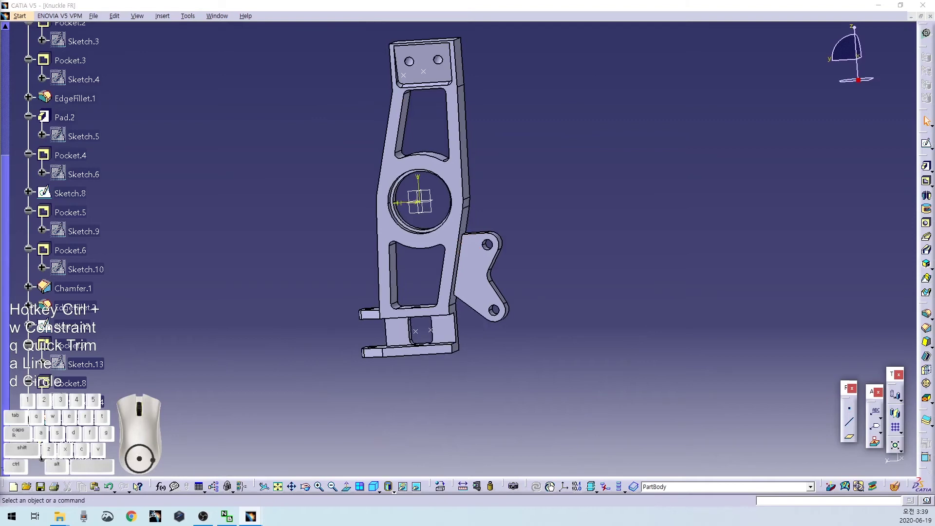
- Start a sketch on the upper block's side face, on the bracket side, and draw a horizontal line above the block
{"action": "middle_click_drag", "start_coordinate": [334, 192], "coordinate": [360, 234]}
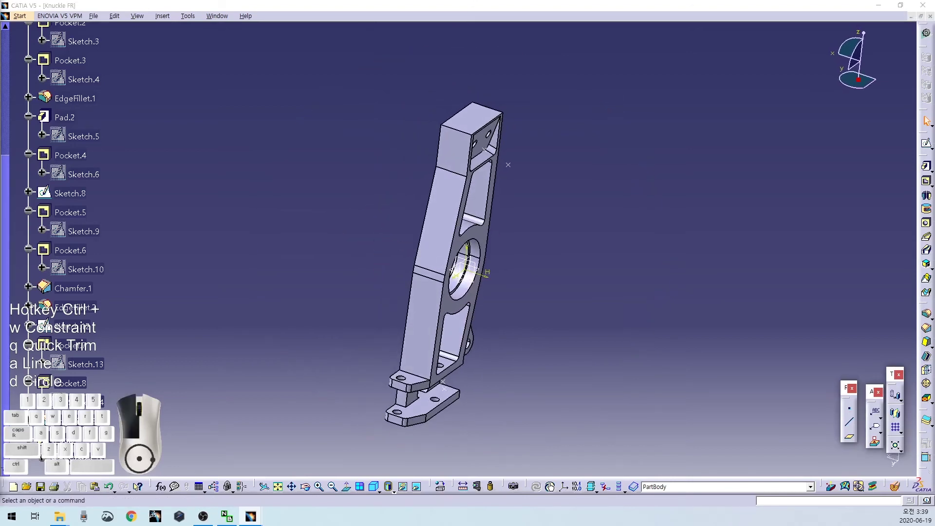
{"action": "middle_click_drag", "start_coordinate": [607, 207], "coordinate": [414, 180]}
{"action": "left_click", "coordinate": [398, 167]}
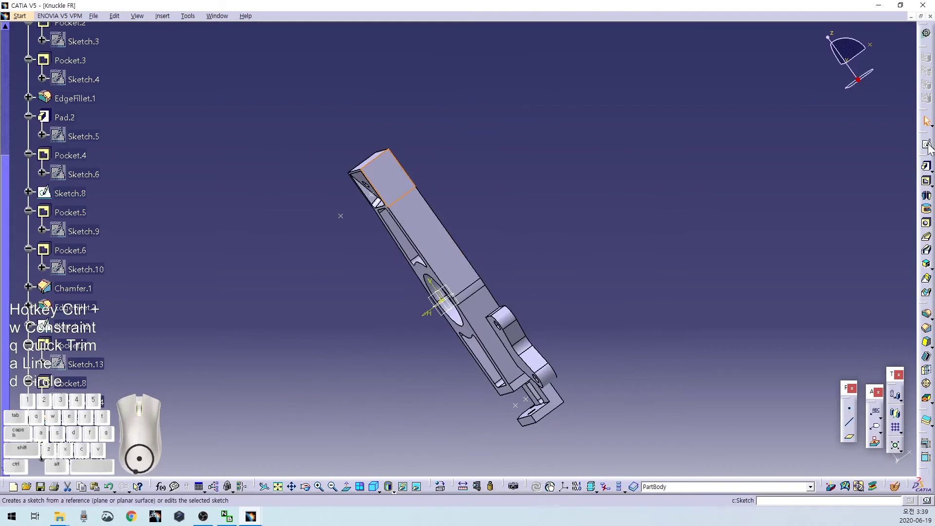
{"action": "left_click", "coordinate": [925, 143]}
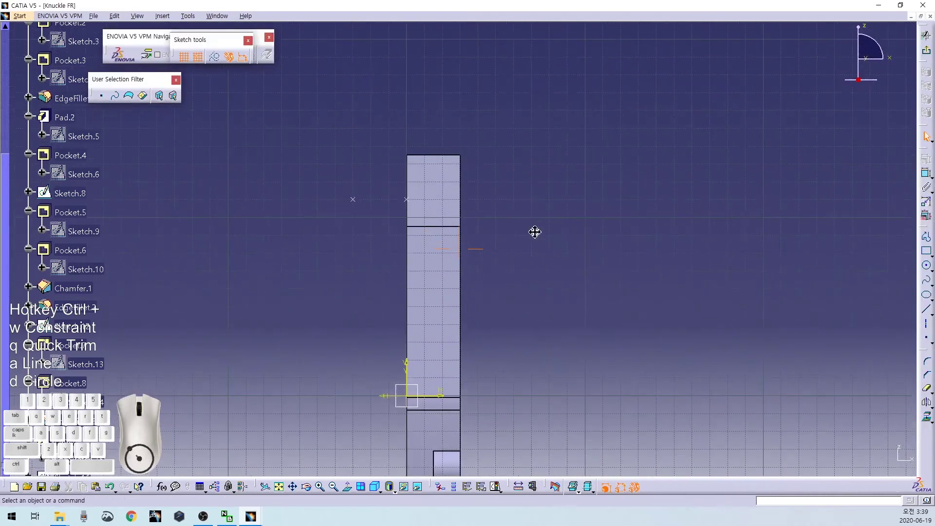
{"action": "key", "text": "a"}
{"action": "left_click", "coordinate": [383, 111]}
{"action": "left_click", "coordinate": [648, 110]}
- Draw a vertical line beside the upper block and an inclined line crossing both it and the horizontal line
{"action": "key", "text": "a"}
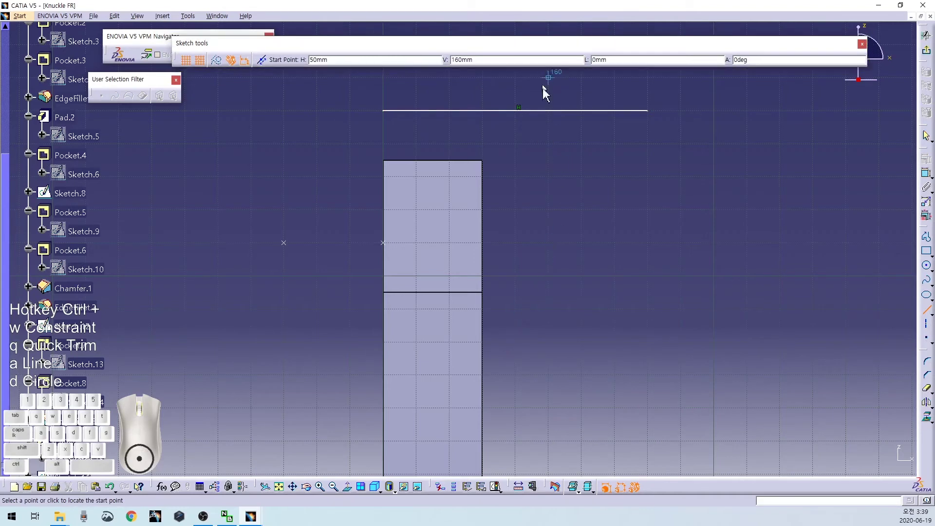
{"action": "left_click", "coordinate": [549, 77]}
{"action": "left_click", "coordinate": [549, 375]}
{"action": "key", "text": "a"}
{"action": "left_click", "coordinate": [415, 77]}
{"action": "left_click", "coordinate": [647, 435]}
- Trim the three crossing lines' overhanging ends into a closed right triangle and move the triangle over the upper block
{"action": "key", "text": "ctrl+q"}
{"action": "left_click", "coordinate": [556, 295]}
{"action": "key", "text": "ctrl+q"}
{"action": "left_click", "coordinate": [550, 295]}
{"action": "key", "text": "ctrl+q"}
{"action": "left_click", "coordinate": [569, 111]}
{"action": "key", "text": "ctrl+q"}
{"action": "left_click", "coordinate": [549, 99]}
{"action": "key", "text": "ctrl+q"}
{"action": "left_click", "coordinate": [427, 95]}
{"action": "key", "text": "ctrl+q"}
{"action": "left_click", "coordinate": [422, 110]}
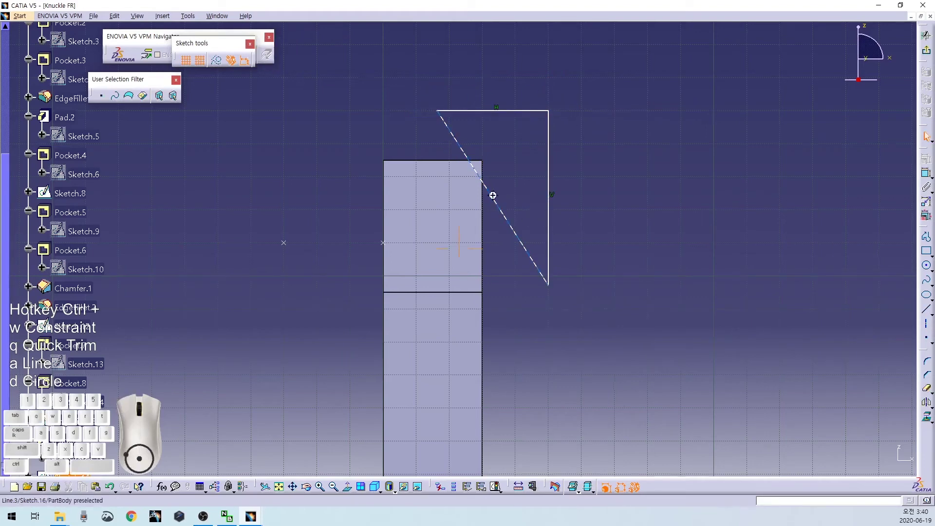
{"action": "middle_click_drag", "start_coordinate": [492, 195], "coordinate": [503, 178]}
{"action": "left_click_drag", "start_coordinate": [499, 203], "coordinate": [453, 243]}
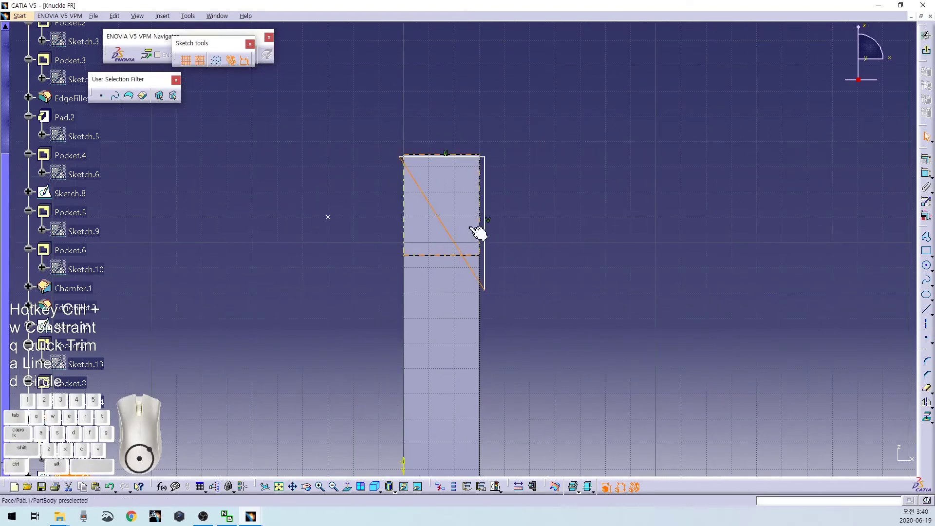
- Make the triangle's vertical side coincident with the upper block's adjacent vertical edge
{"action": "middle_click_drag", "start_coordinate": [493, 197], "coordinate": [501, 214]}
{"action": "left_click", "coordinate": [483, 188]}
{"action": "left_click", "coordinate": [474, 184], "text": "ctrl"}
{"action": "key", "text": "ctrl+w"}
{"action": "right_click", "coordinate": [537, 174]}
{"action": "left_click", "coordinate": [566, 251]}
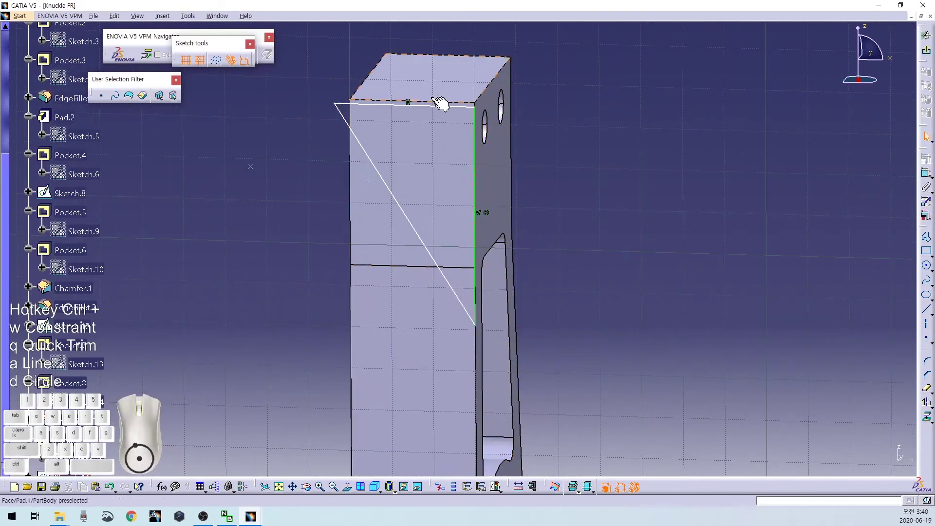
- Make the triangle's horizontal side coincident with the upper block's top edge
{"action": "left_click", "coordinate": [446, 105]}
{"action": "left_click", "coordinate": [449, 101], "text": "ctrl"}
{"action": "key", "text": "ctrl+w"}
{"action": "right_click", "coordinate": [586, 119]}
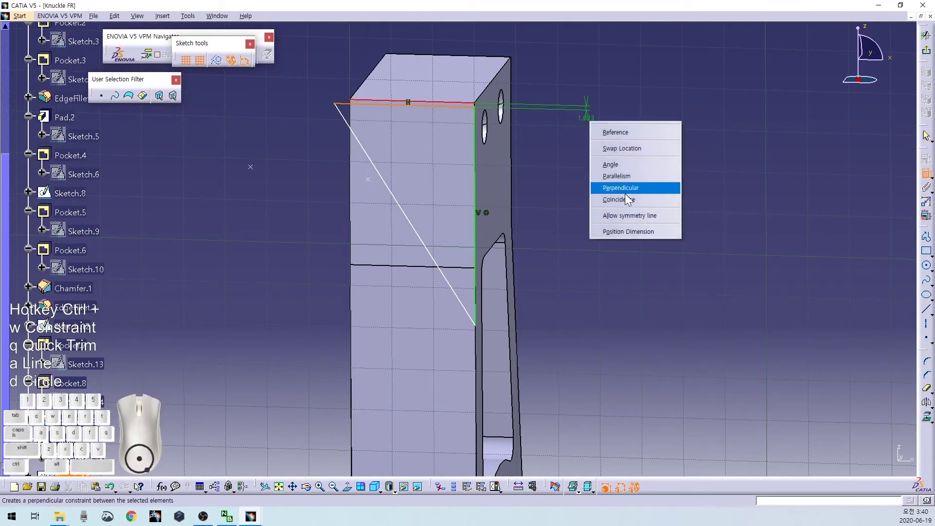
{"action": "left_click", "coordinate": [626, 199]}
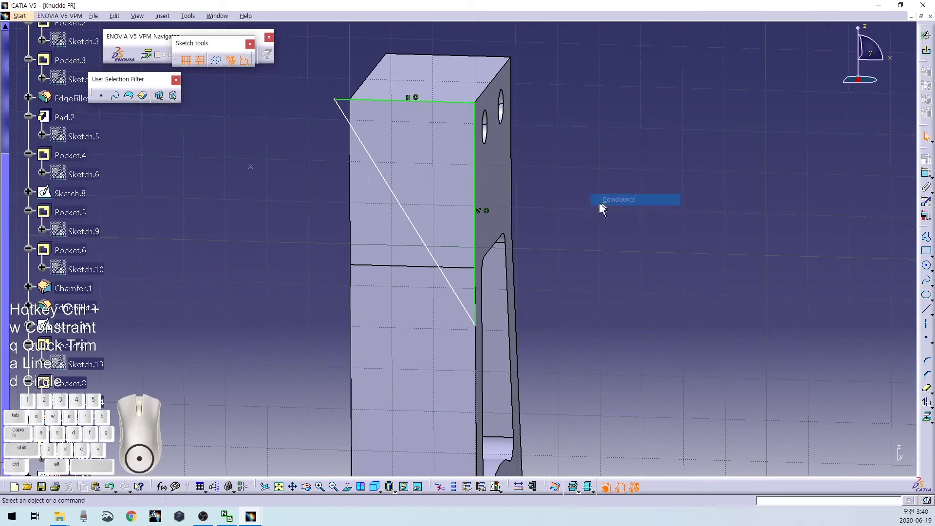
- Add a distance constraint between the triangle's inclined side and the block's recessed face with the two holes, and set it to 15 mm
{"action": "left_click", "coordinate": [413, 225]}
{"action": "mouse_move", "coordinate": [409, 208]}
{"action": "middle_mouse_down", "text": "ctrl"}
{"action": "mouse_move", "coordinate": [302, 224]}
{"action": "mouse_move", "coordinate": [419, 208]}
{"action": "mouse_move", "coordinate": [362, 197]}
{"action": "middle_mouse_up", "text": "ctrl"}
{"action": "key", "text": "ctrl+w"}
{"action": "right_click", "coordinate": [409, 236]}
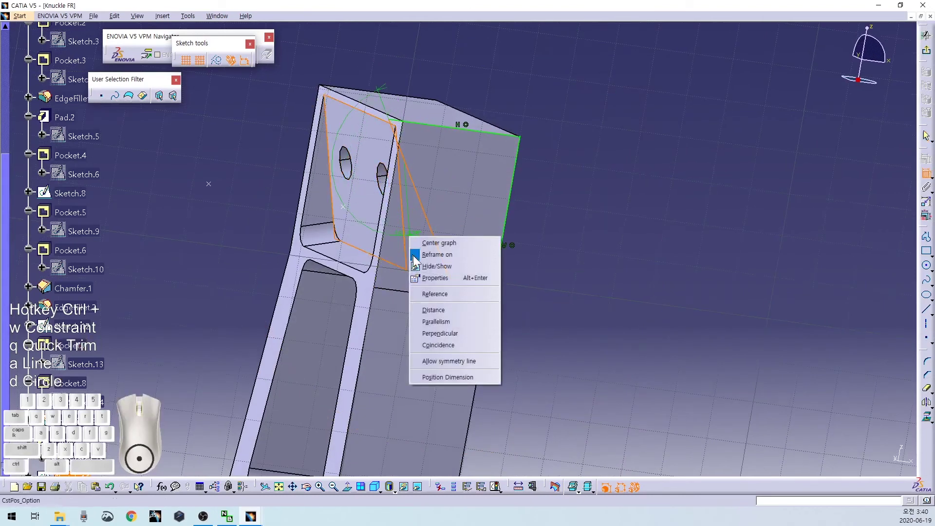
{"action": "left_click", "coordinate": [439, 309]}
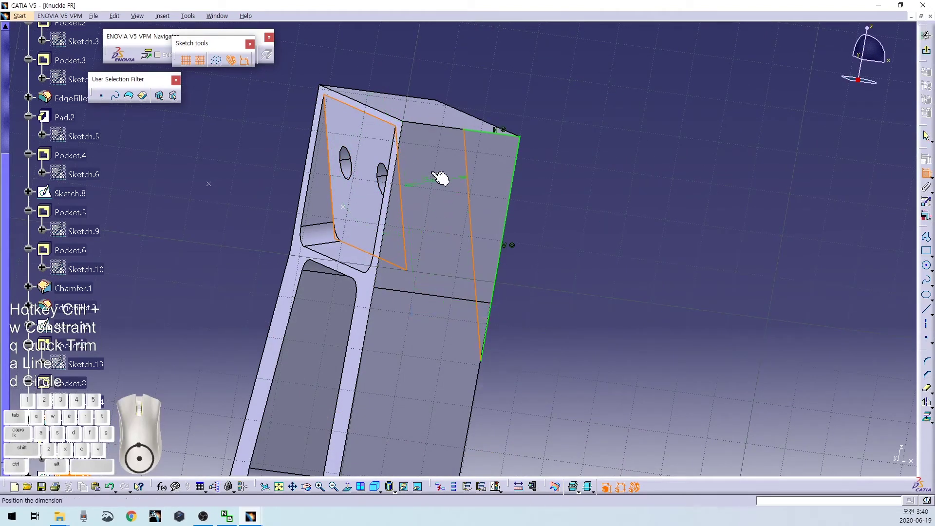
{"action": "left_click", "coordinate": [415, 80]}
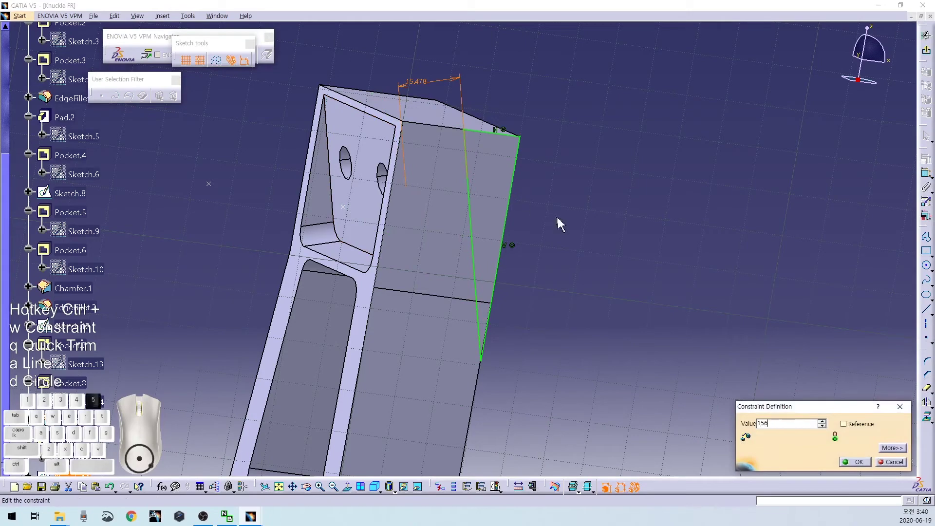
{"action": "type", "text": "156"}
{"action": "key", "text": "Return"}
{"action": "mouse_move", "coordinate": [611, 205]}
{"action": "middle_mouse_down"}
{"action": "mouse_move", "coordinate": [529, 211]}
{"action": "mouse_move", "coordinate": [405, 272]}
{"action": "mouse_move", "coordinate": [406, 194]}
{"action": "middle_mouse_up"}
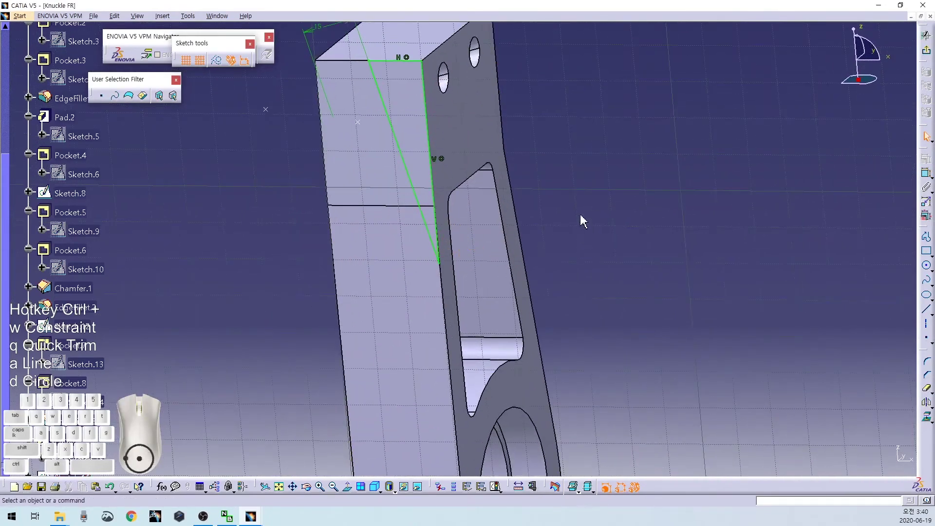
- Finish the triangle sketch and cut it out of the upper block with a Pocket
{"action": "middle_click_drag", "start_coordinate": [583, 219], "coordinate": [628, 177]}
{"action": "left_click", "coordinate": [926, 35]}
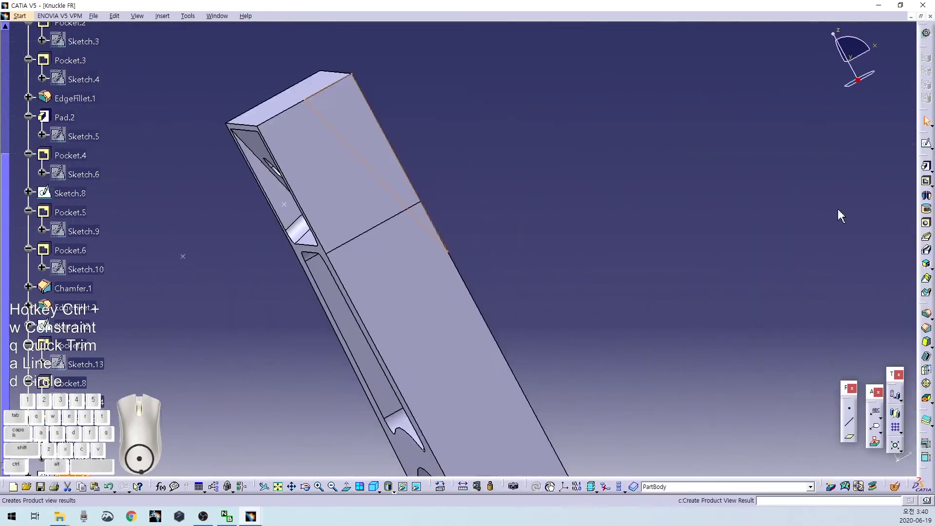
{"action": "left_click", "coordinate": [926, 181]}
{"action": "mouse_move", "coordinate": [527, 232]}
{"action": "middle_mouse_down"}
{"action": "mouse_move", "coordinate": [536, 283]}
{"action": "mouse_move", "coordinate": [408, 325]}
{"action": "mouse_move", "coordinate": [408, 335]}
{"action": "middle_mouse_up"}
{"action": "left_click", "coordinate": [814, 461]}
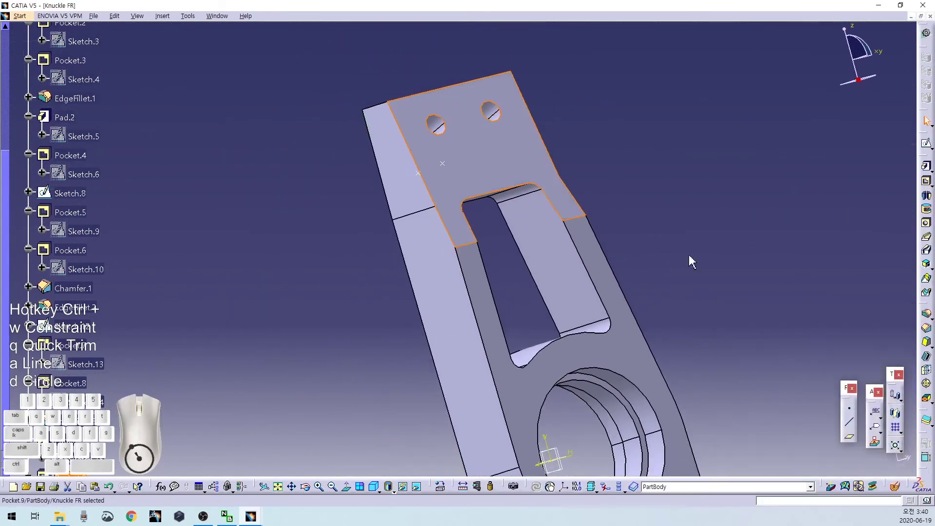
{"action": "middle_click_drag", "start_coordinate": [346, 236], "coordinate": [511, 328]}
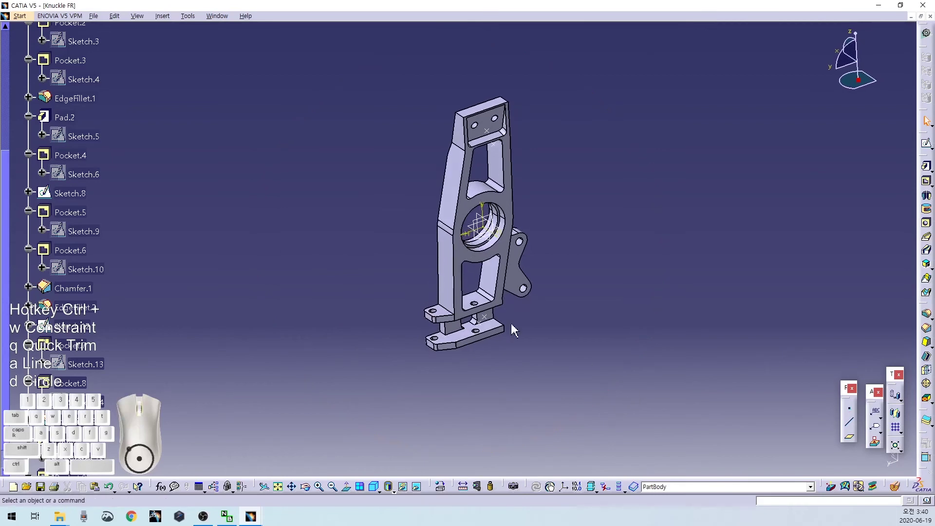
- Save the part as Knuckle FR in the Upright folder
{"action": "scroll", "coordinate": [298, 246], "scroll_direction": "up", "scroll_amount": 5}
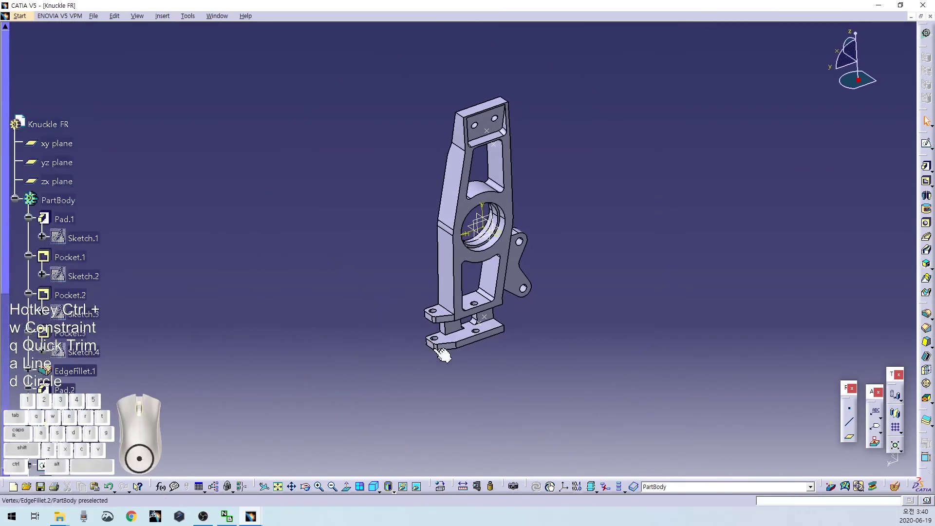
{"action": "key", "text": "ctrl+s"}
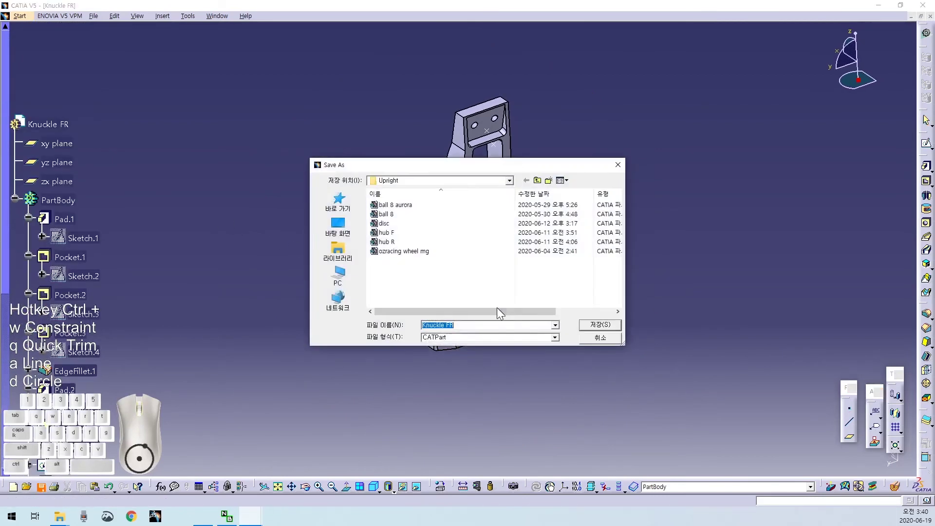
{"action": "left_click", "coordinate": [598, 325]}
- Create a new part named Knuckle BRKT
{"action": "key", "text": "ctrl+n"}
{"action": "key", "text": "p"}
{"action": "key", "text": "Return"}
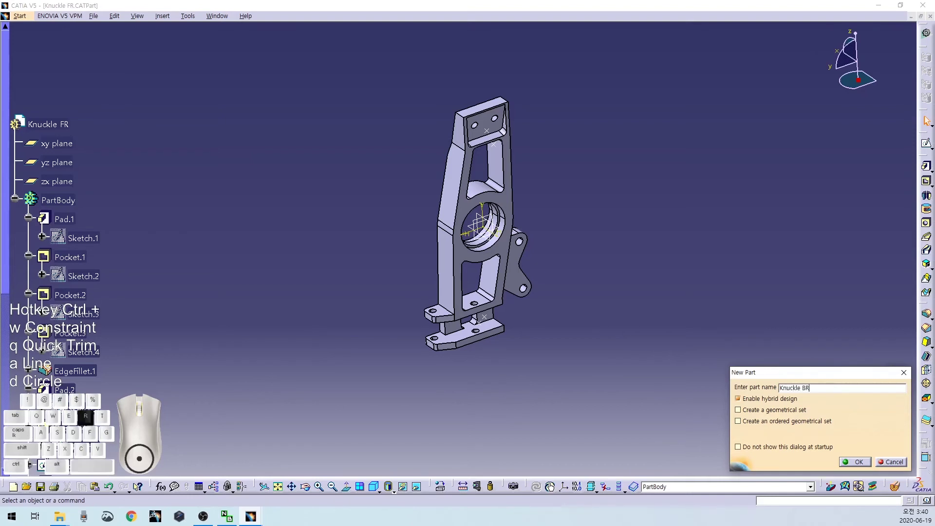
{"action": "key", "text": "Return"}
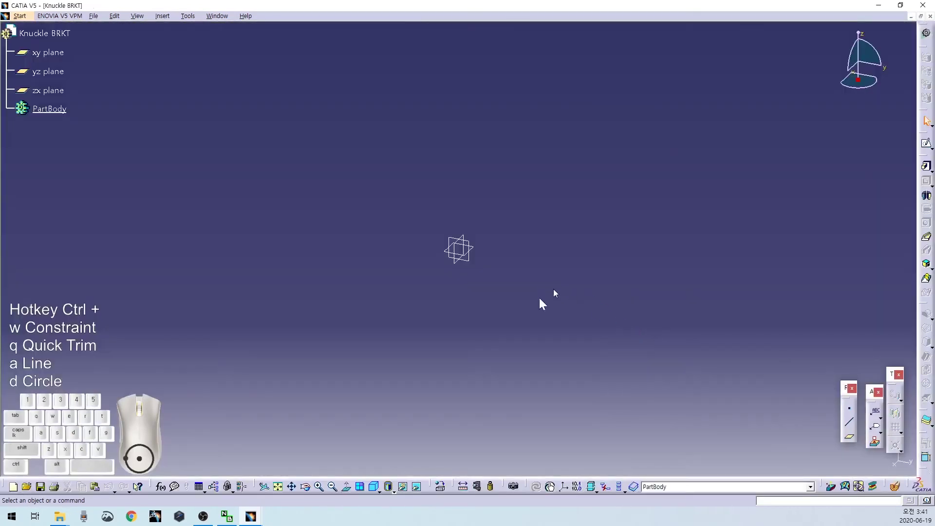
- Start a sketch on the yz plane and draw a centered rectangle about 100 mm wide and 60 mm high at the origin
{"action": "left_click", "coordinate": [468, 265]}
{"action": "left_click", "coordinate": [926, 143]}
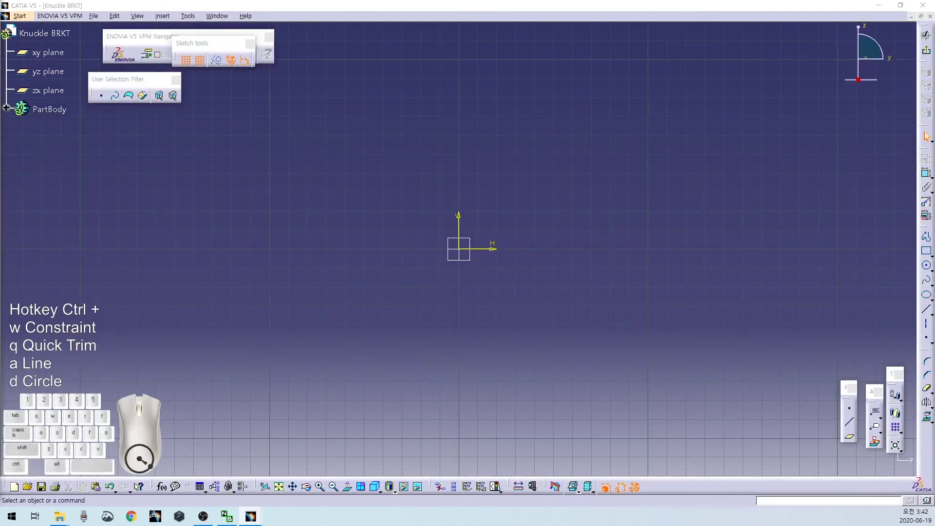
{"action": "left_click", "coordinate": [927, 253]}
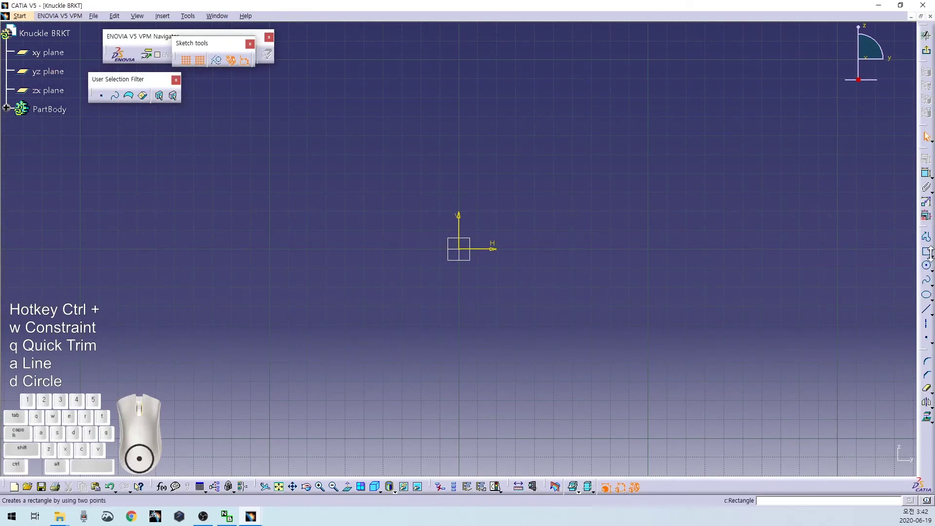
{"action": "left_click", "coordinate": [931, 254]}
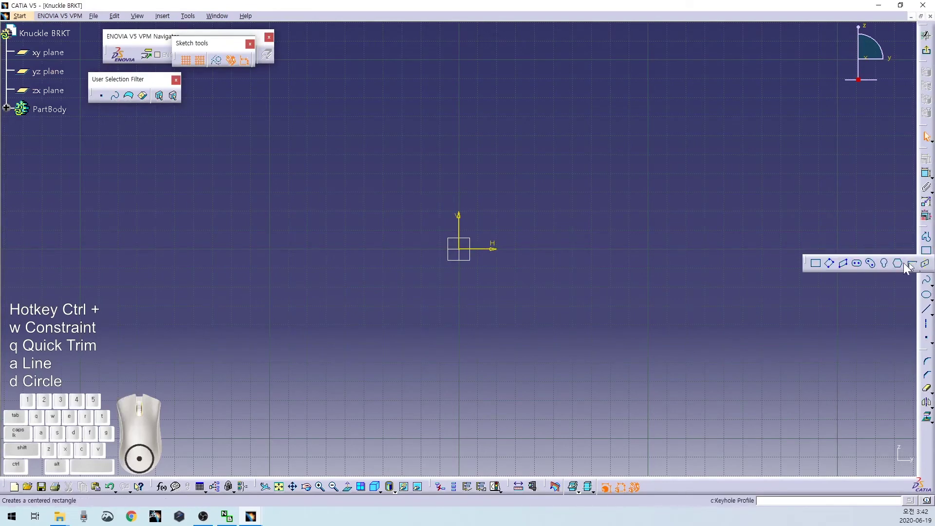
{"action": "left_click", "coordinate": [897, 263]}
{"action": "left_click", "coordinate": [459, 248]}
{"action": "left_click", "coordinate": [554, 192]}
{"action": "left_click", "coordinate": [630, 239]}
- Dimension the centered rectangle, setting both its height and its width to 40 mm
{"action": "left_click", "coordinate": [554, 223]}
{"action": "key", "text": "ctrl+w"}
{"action": "double_click", "coordinate": [589, 225]}
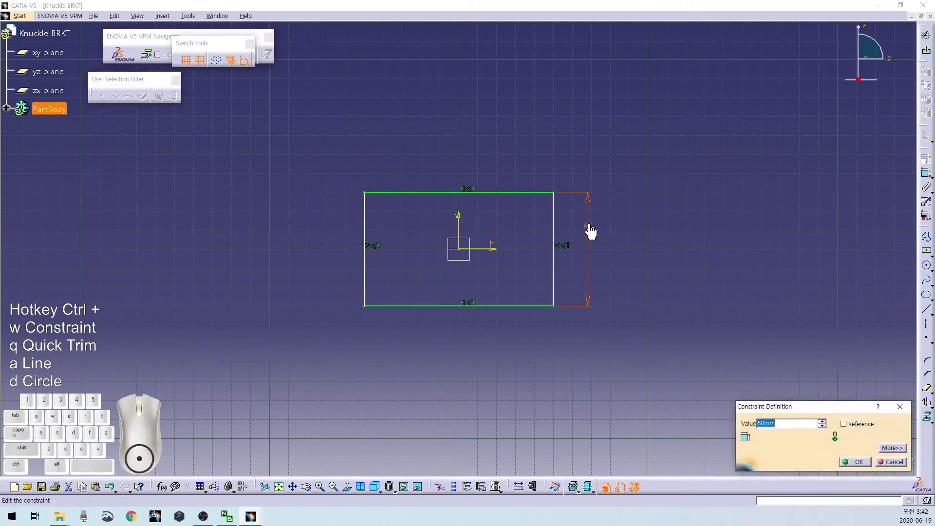
{"action": "type", "text": "40"}
{"action": "key", "text": "Return"}
{"action": "left_click", "coordinate": [541, 212]}
{"action": "key", "text": "ctrl+w"}
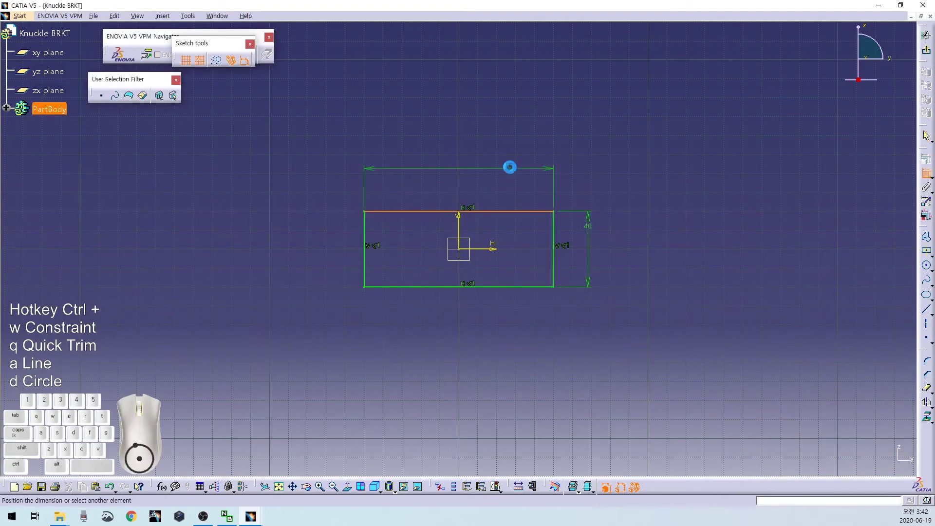
{"action": "double_click", "coordinate": [510, 164]}
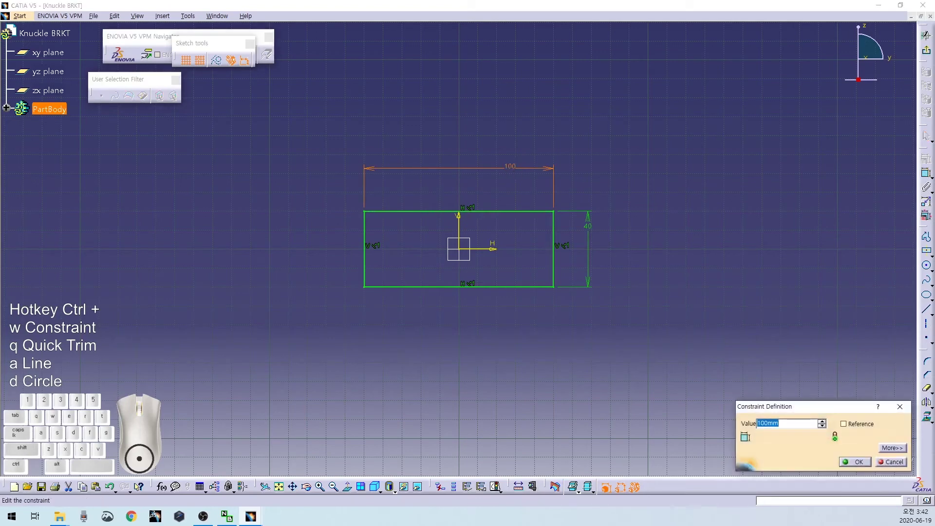
{"action": "type", "text": "40"}
{"action": "key", "text": "Return"}
{"action": "mouse_move", "coordinate": [634, 252]}
{"action": "middle_mouse_down"}
{"action": "mouse_move", "coordinate": [653, 250]}
{"action": "mouse_move", "coordinate": [683, 216]}
{"action": "middle_mouse_up"}
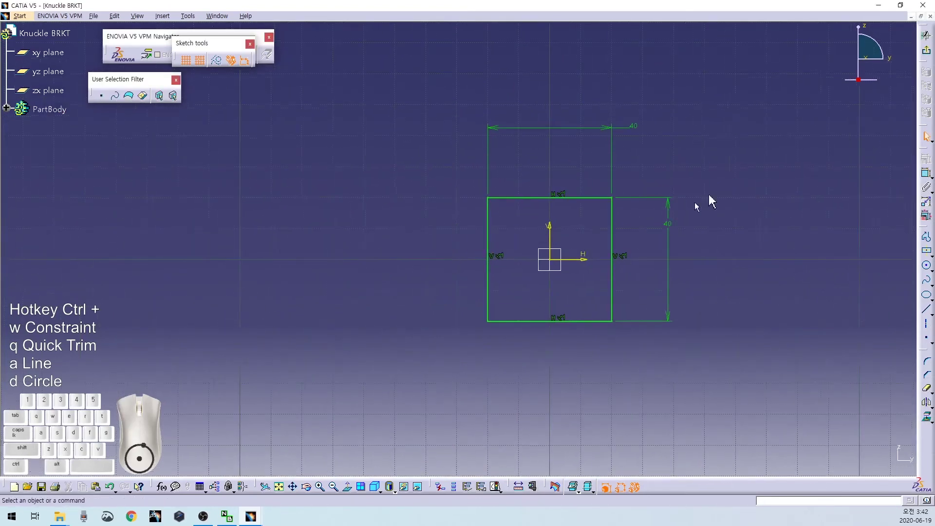
- Finish the square sketch and pad it to a length of 45 mm
{"action": "left_click", "coordinate": [926, 50]}
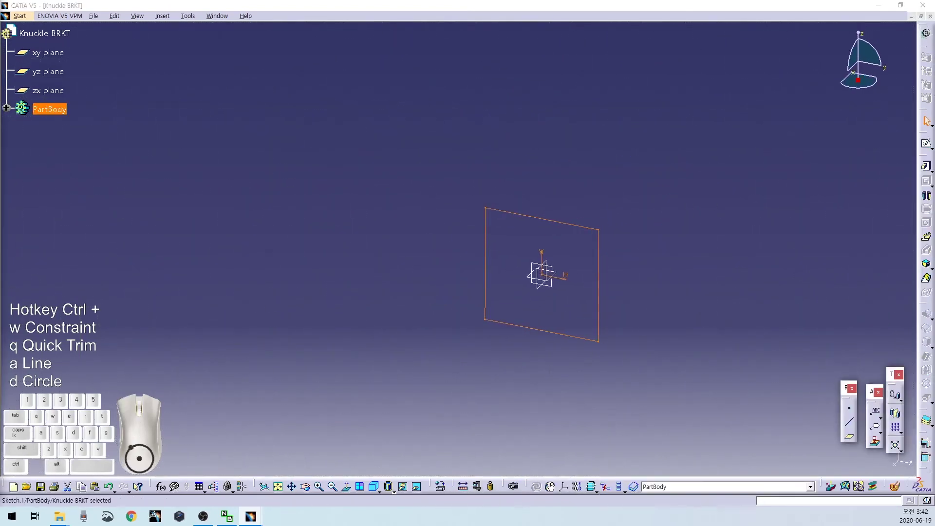
{"action": "left_click", "coordinate": [927, 171]}
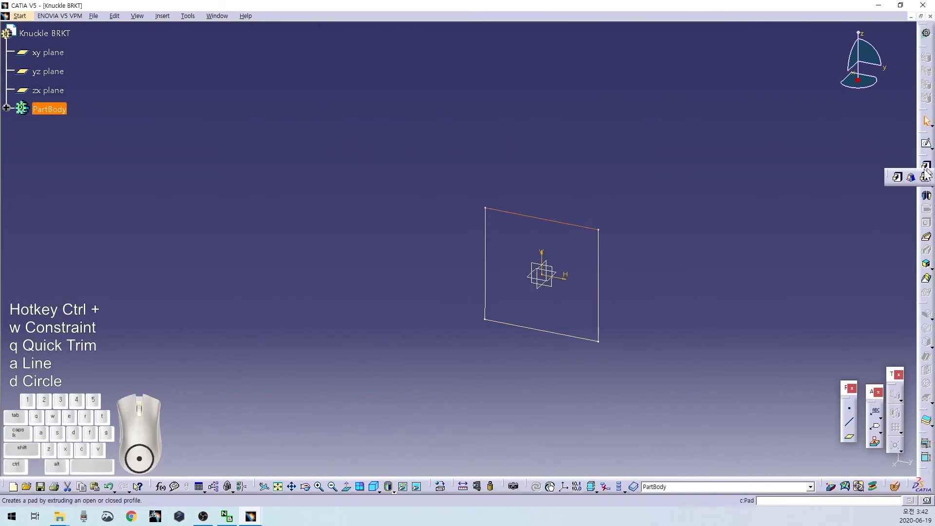
{"action": "left_click", "coordinate": [898, 178]}
{"action": "type", "text": "4"}
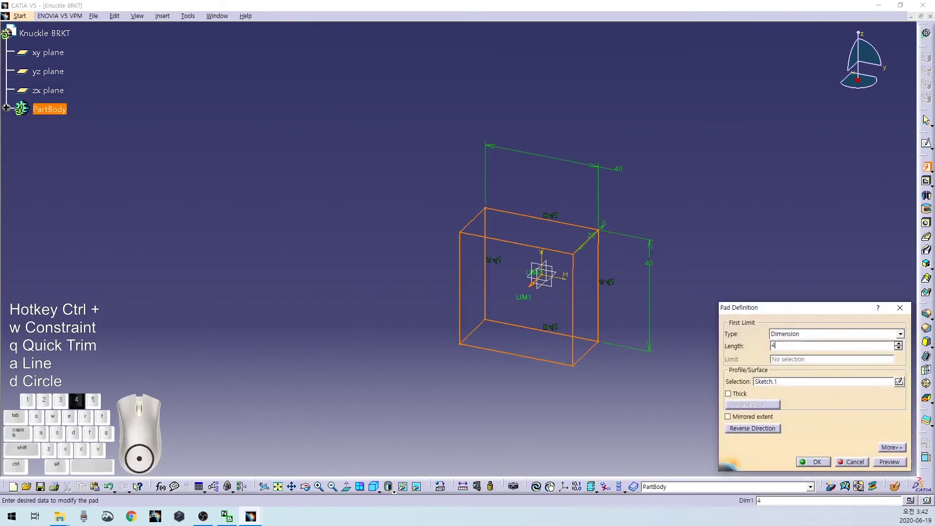
{"action": "type", "text": "0"}
{"action": "key", "text": "Return"}
{"action": "left_click", "coordinate": [779, 239]}
- Start a sketch on the zx plane and draw a horizontal rectangle that extends past the block's edge opposite the origin
{"action": "middle_click_drag", "start_coordinate": [721, 259], "coordinate": [521, 277]}
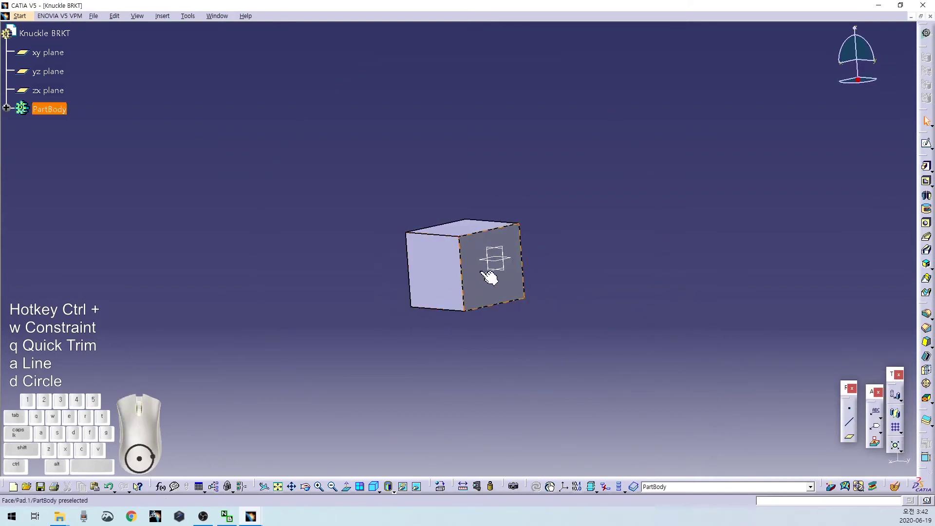
{"action": "left_click", "coordinate": [576, 268]}
{"action": "middle_click_drag", "start_coordinate": [576, 268], "coordinate": [490, 267]}
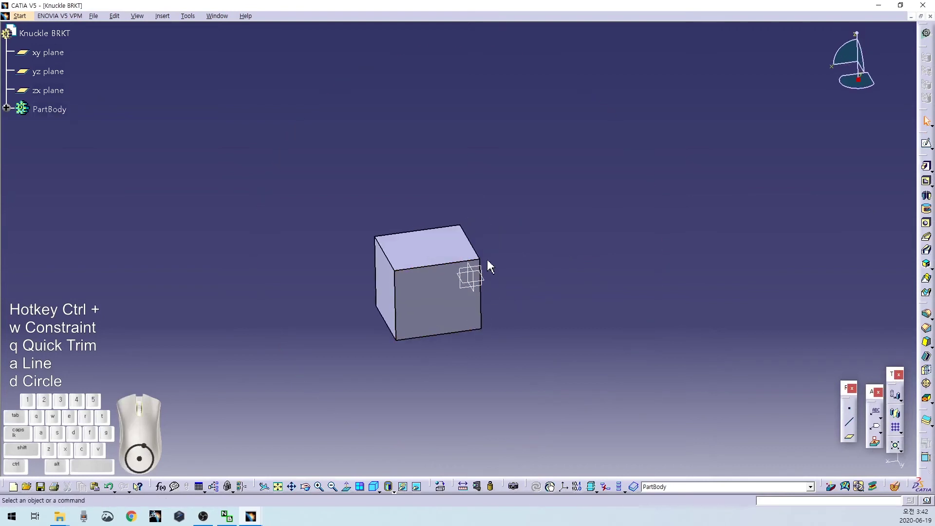
{"action": "left_click", "coordinate": [476, 266]}
{"action": "left_click", "coordinate": [927, 142]}
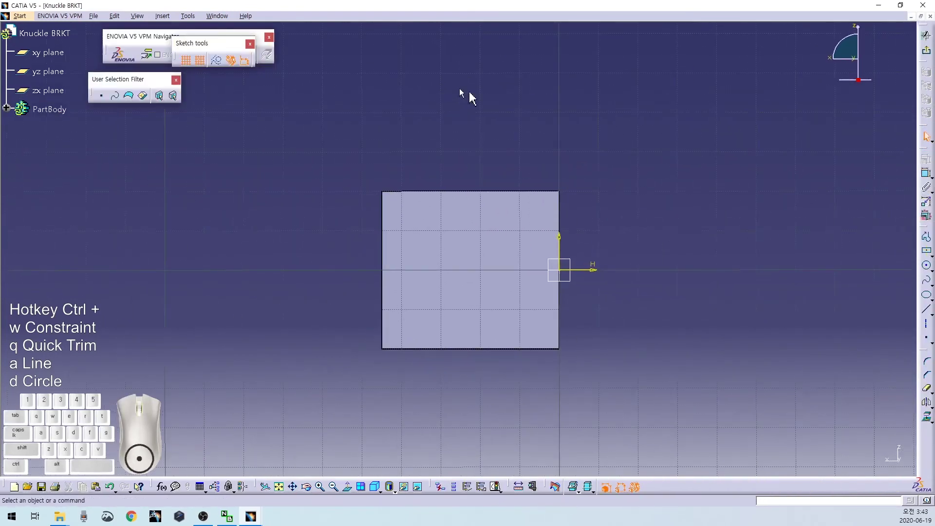
{"action": "left_click", "coordinate": [931, 254]}
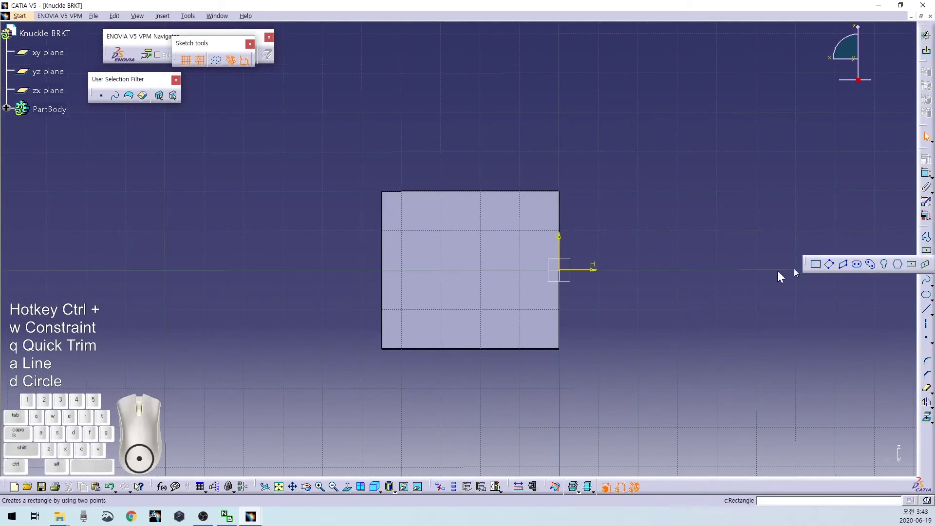
{"action": "left_click", "coordinate": [815, 264]}
{"action": "left_click", "coordinate": [322, 229]}
{"action": "left_click", "coordinate": [522, 311]}
- Dimension the distance between the rectangle's inner vertical side and the block edge at the origin
{"action": "mouse_move", "coordinate": [597, 333]}
{"action": "middle_mouse_down"}
{"action": "mouse_move", "coordinate": [635, 317]}
{"action": "mouse_move", "coordinate": [635, 295]}
{"action": "middle_mouse_up"}
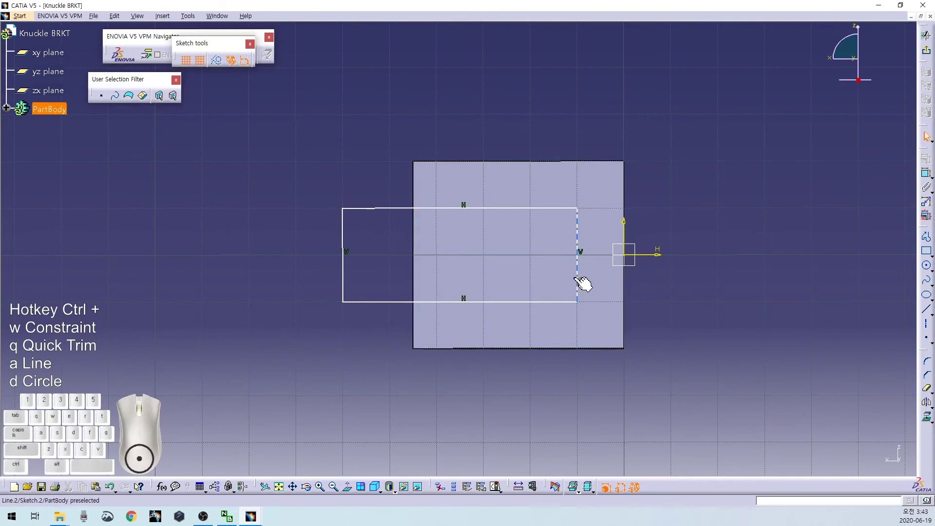
{"action": "left_click", "coordinate": [578, 281]}
{"action": "left_click", "coordinate": [623, 288], "text": "ctrl"}
{"action": "key", "text": "ctrl+w"}
{"action": "left_click", "coordinate": [664, 301]}
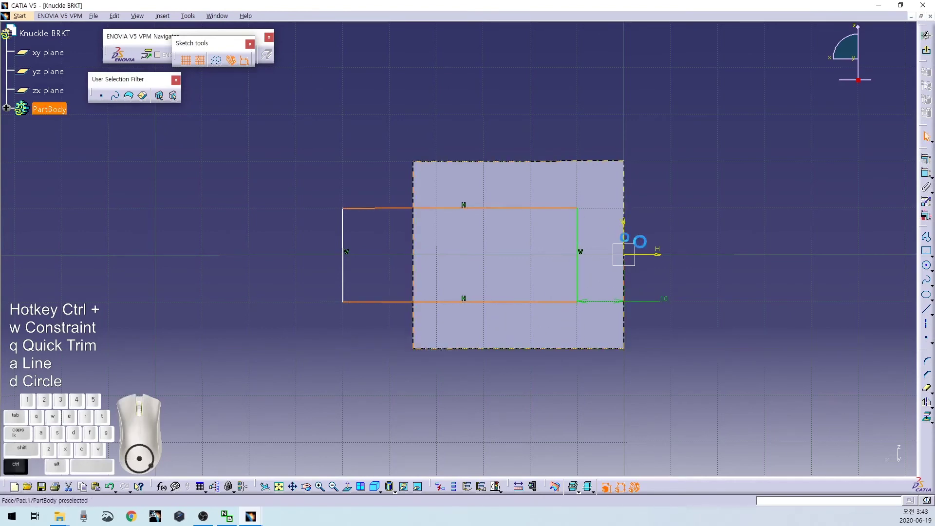
- Make the rectangle's upper and lower sides symmetric about the horizontal axis
{"action": "left_click", "coordinate": [653, 254], "text": "ctrl"}
{"action": "left_click", "coordinate": [926, 159]}
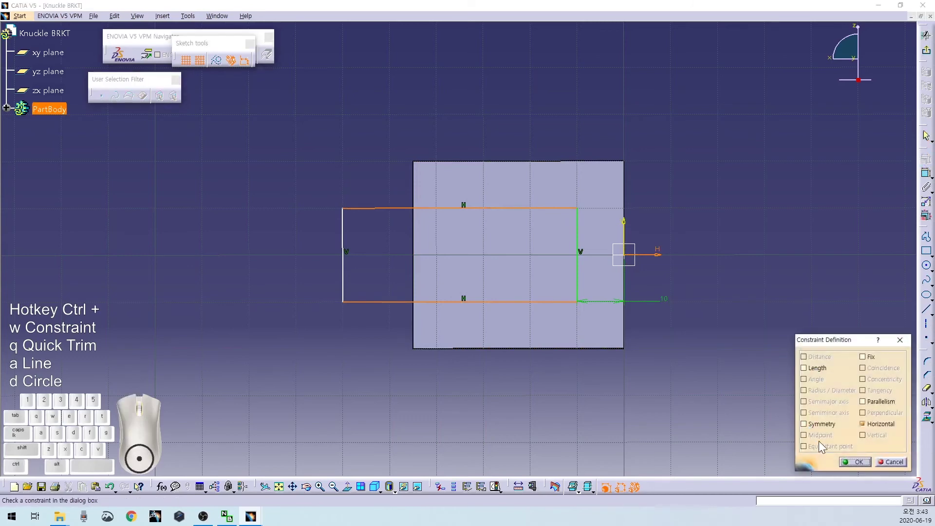
{"action": "left_click", "coordinate": [856, 461]}
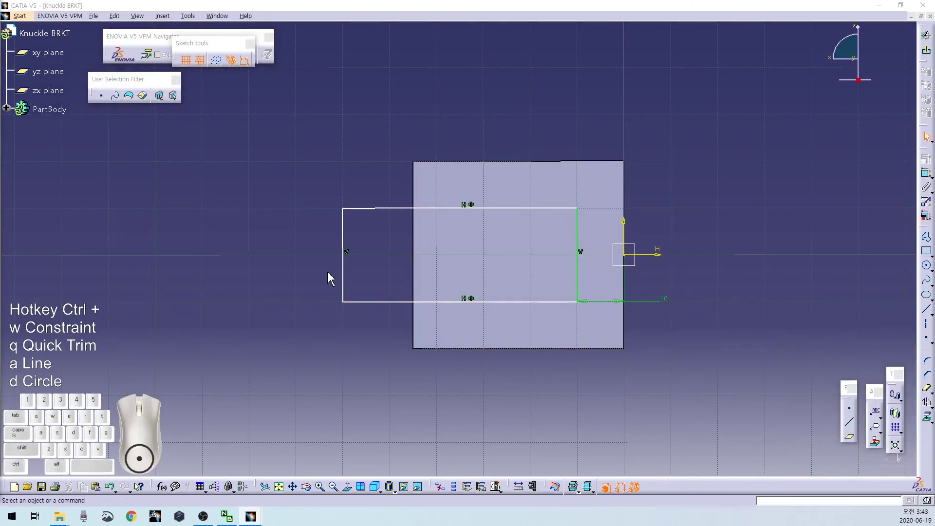
- Dimension the rectangle's outer vertical side and set its length to 25 mm
{"action": "left_click", "coordinate": [343, 283]}
{"action": "key", "text": "ctrl+w"}
{"action": "left_click", "coordinate": [295, 275]}
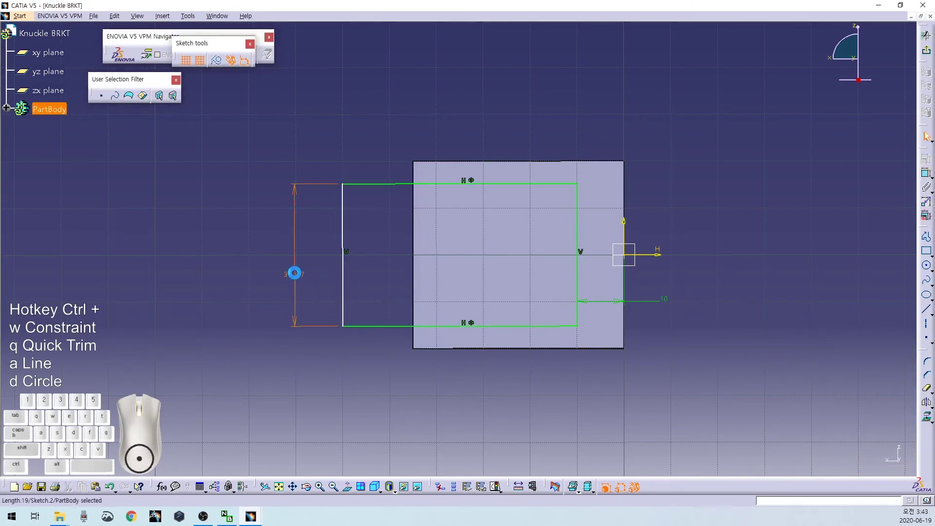
{"action": "double_click", "coordinate": [294, 274]}
{"action": "type", "text": "25"}
{"action": "key", "text": "Return"}
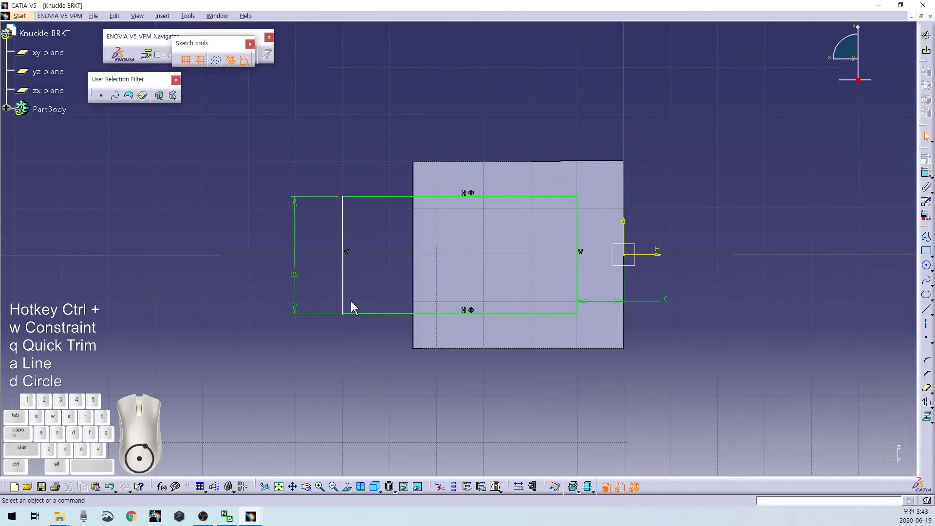
- Make the rectangle's outer vertical side coincident with the block's edge opposite the origin
{"action": "key", "text": "ctrl+w"}
{"action": "left_click", "coordinate": [415, 283]}
{"action": "right_click", "coordinate": [395, 270]}
{"action": "left_click", "coordinate": [411, 350]}
{"action": "mouse_move", "coordinate": [732, 346]}
{"action": "middle_mouse_down"}
{"action": "mouse_move", "coordinate": [662, 349]}
{"action": "mouse_move", "coordinate": [659, 329]}
{"action": "middle_mouse_up"}
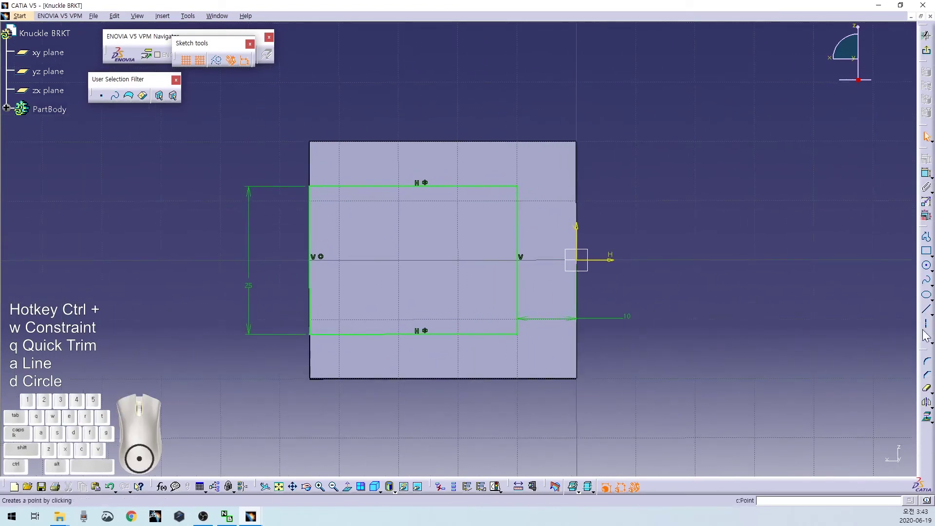
- Round the profile's upper inner corner with a corner arc and set its radius to 5 mm
{"action": "left_click", "coordinate": [924, 366]}
{"action": "left_click", "coordinate": [502, 188]}
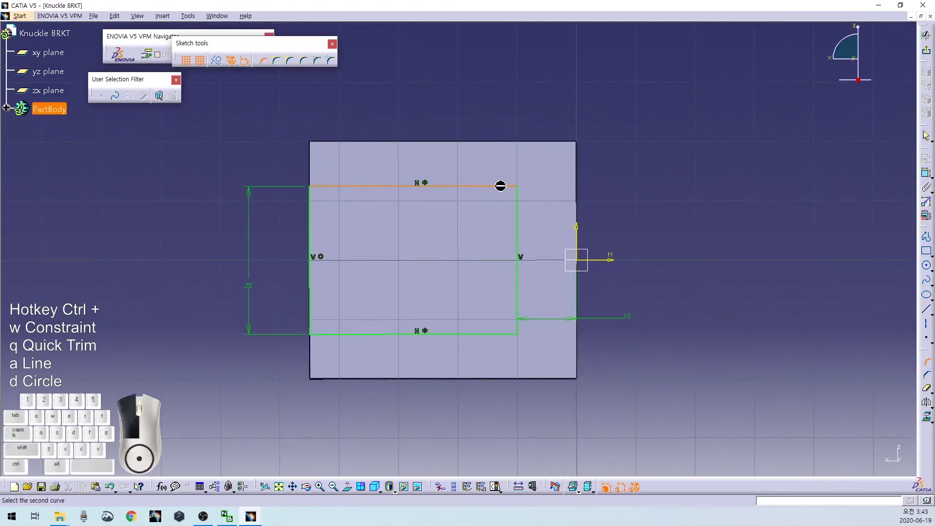
{"action": "left_click", "coordinate": [517, 199]}
{"action": "left_click", "coordinate": [509, 216]}
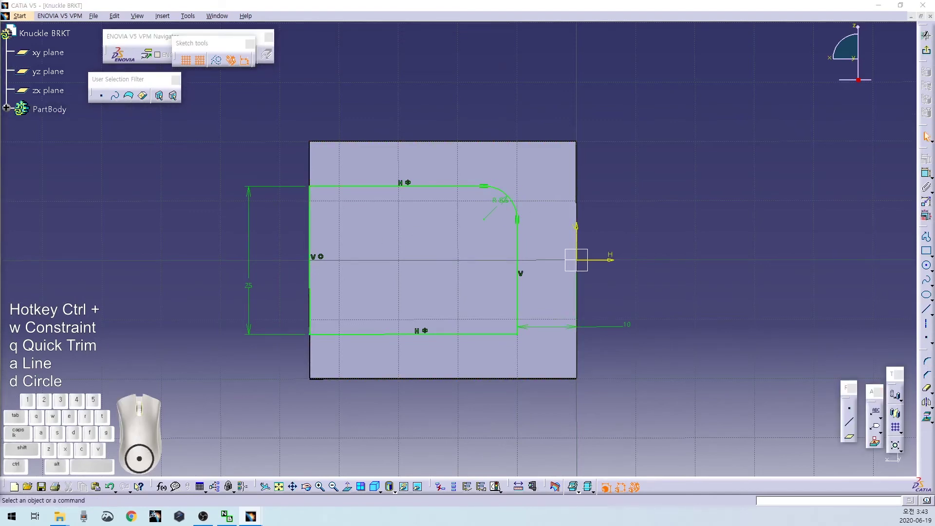
{"action": "double_click", "coordinate": [493, 201]}
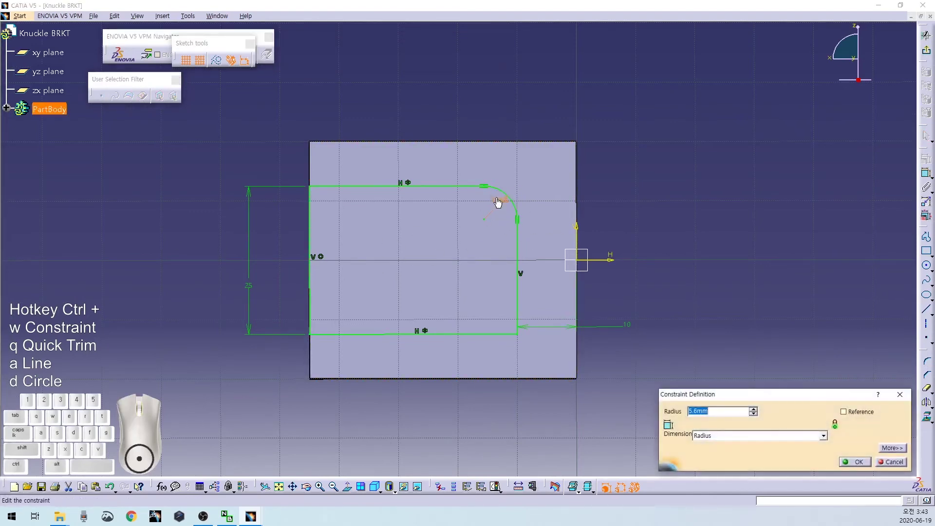
{"action": "type", "text": "5"}
{"action": "key", "text": "Return"}
- Round the profile's lower inner corner with a corner arc and set its radius to 5 mm
{"action": "left_click", "coordinate": [516, 309]}
{"action": "left_click", "coordinate": [510, 334], "text": "ctrl"}
{"action": "left_click", "coordinate": [504, 323]}
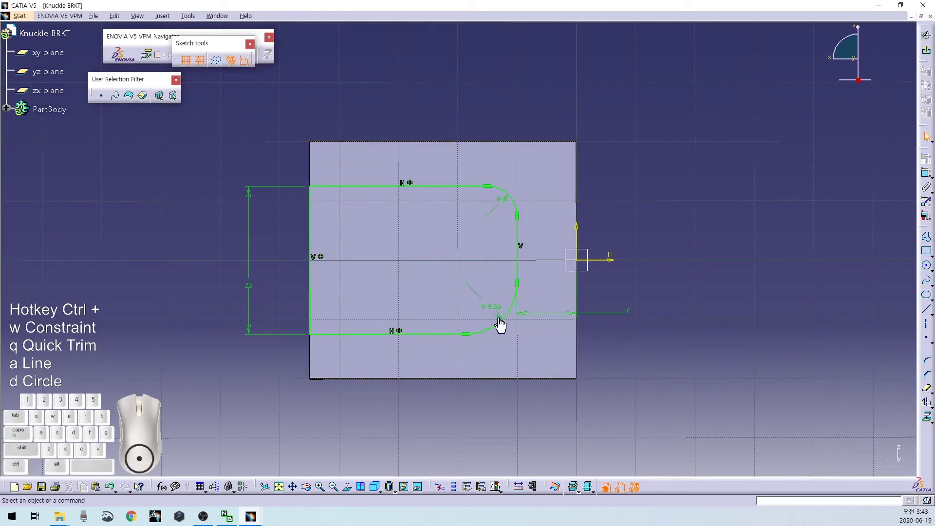
{"action": "double_click", "coordinate": [493, 317]}
{"action": "type", "text": "5"}
{"action": "key", "text": "Return"}
- Exit the sketch and pocket the rounded profile through the block's full width, on both sides of the sketch plane
{"action": "left_click", "coordinate": [926, 50]}
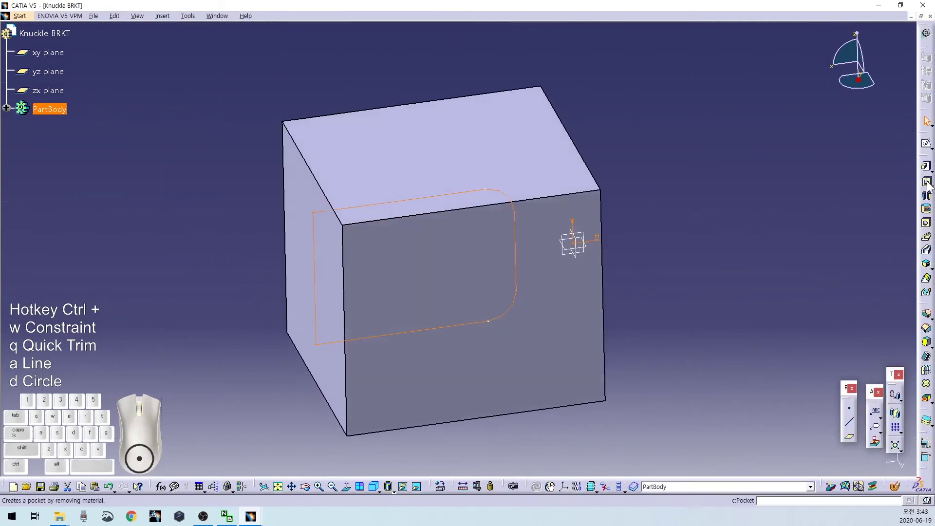
{"action": "left_click", "coordinate": [927, 182]}
{"action": "left_click", "coordinate": [770, 428]}
{"action": "left_click", "coordinate": [813, 461]}
{"action": "left_click", "coordinate": [694, 317]}
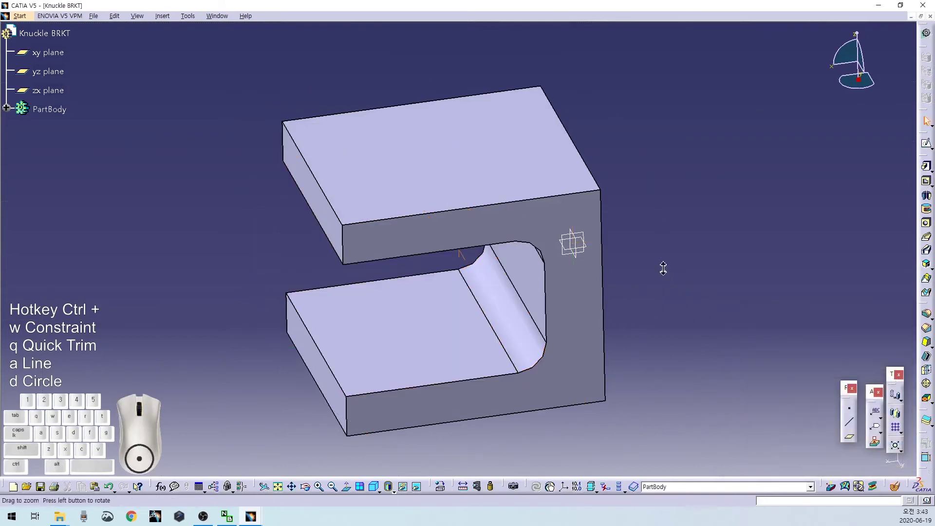
- Start a sketch on the xy plane and draw a circle about 28 mm in diameter centred on the horizontal axis, near the arms' open end
{"action": "middle_click_drag", "start_coordinate": [663, 268], "coordinate": [503, 317]}
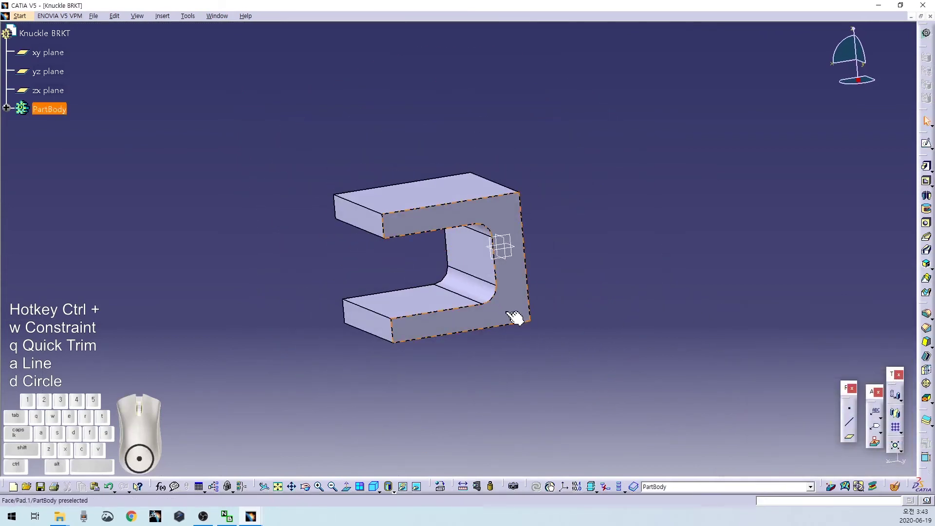
{"action": "middle_click_drag", "start_coordinate": [549, 306], "coordinate": [582, 270]}
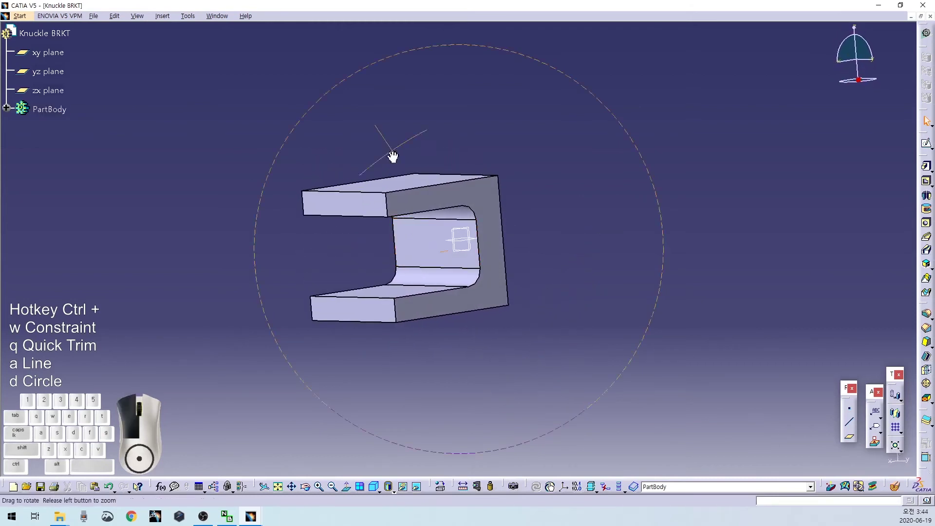
{"action": "middle_click_drag", "start_coordinate": [392, 150], "coordinate": [476, 251]}
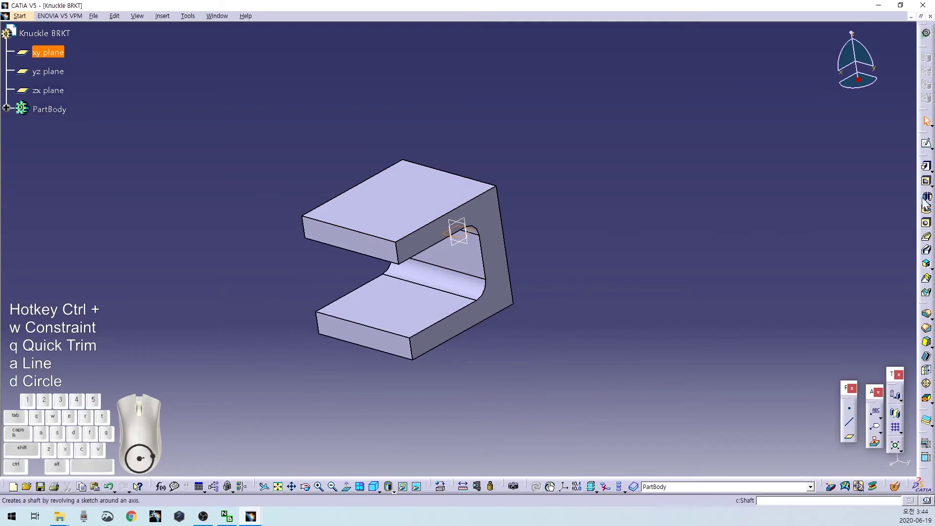
{"action": "left_click", "coordinate": [925, 145]}
{"action": "middle_click_drag", "start_coordinate": [630, 307], "coordinate": [548, 281]}
{"action": "key", "text": "ctrl+d"}
{"action": "left_click", "coordinate": [480, 282]}
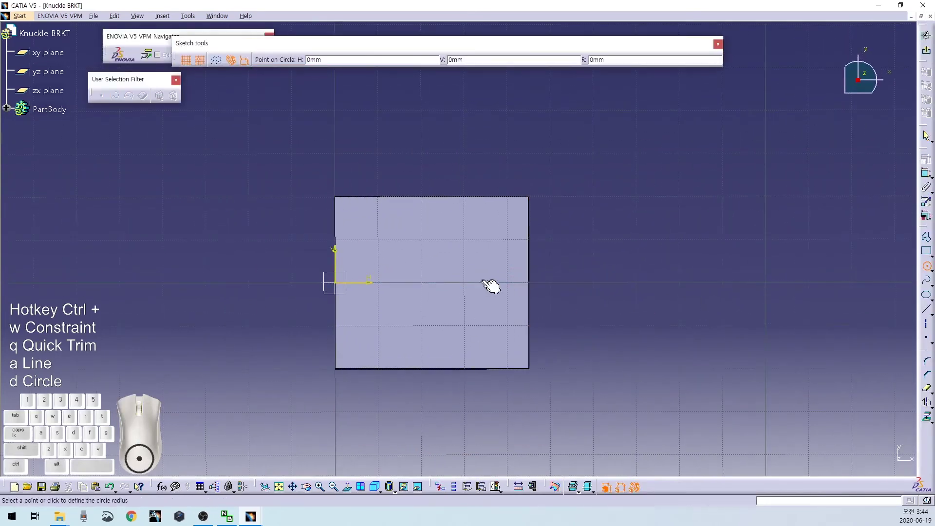
{"action": "left_click", "coordinate": [495, 255]}
- Dimension the circle on the bracket arm and set its diameter to 8 mm
{"action": "key", "text": "ctrl+w"}
{"action": "left_click", "coordinate": [586, 272]}
{"action": "double_click", "coordinate": [585, 270]}
{"action": "type", "text": "8"}
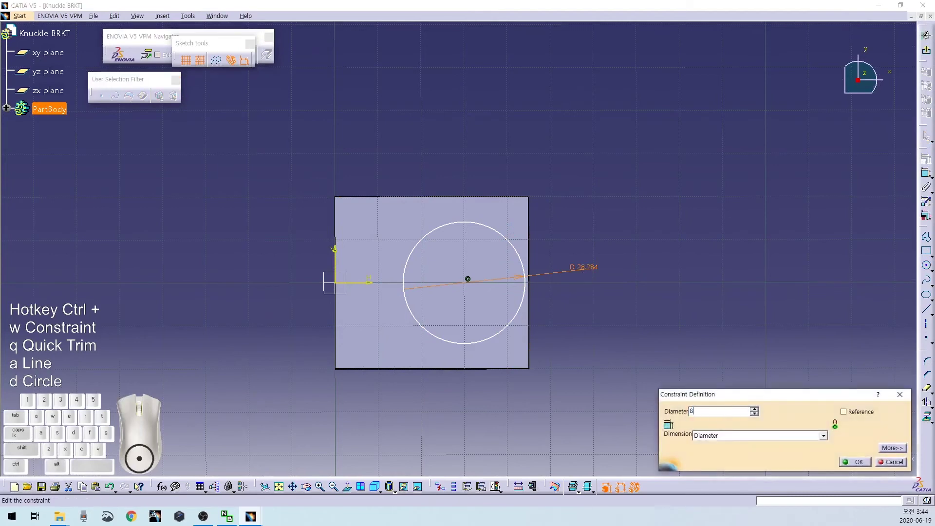
{"action": "key", "text": "Return"}
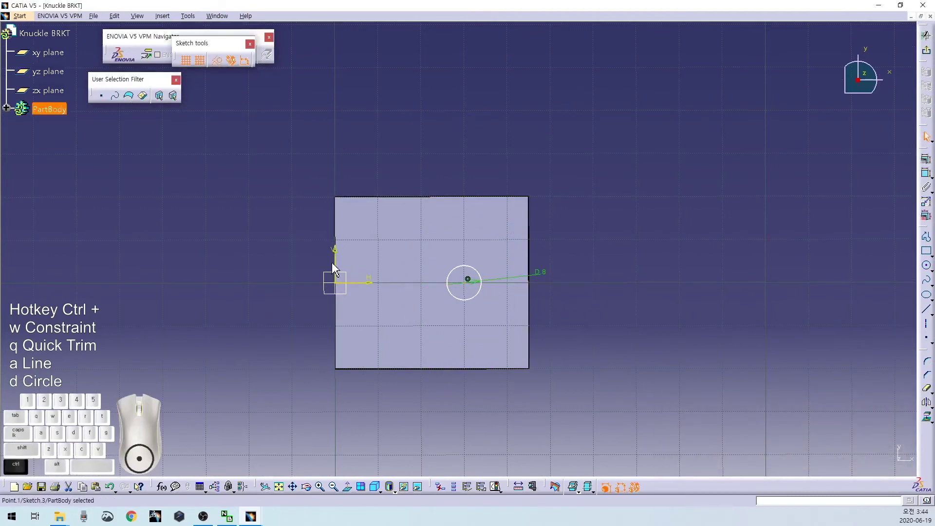
- Dimension the distance from the circle's centre to the vertical axis and set it to 35 mm
{"action": "key", "text": "ctrl+w"}
{"action": "left_click", "coordinate": [344, 264]}
{"action": "left_click", "coordinate": [467, 279]}
{"action": "left_click", "coordinate": [367, 183]}
{"action": "double_click", "coordinate": [367, 183]}
{"action": "type", "text": "35"}
{"action": "key", "text": "Return"}
- Exit the sketch and pocket the circle through both arms with a 45 mm depth and mirrored extent
{"action": "mouse_move", "coordinate": [622, 232]}
{"action": "middle_mouse_down"}
{"action": "mouse_move", "coordinate": [597, 228]}
{"action": "mouse_move", "coordinate": [606, 244]}
{"action": "middle_mouse_up"}
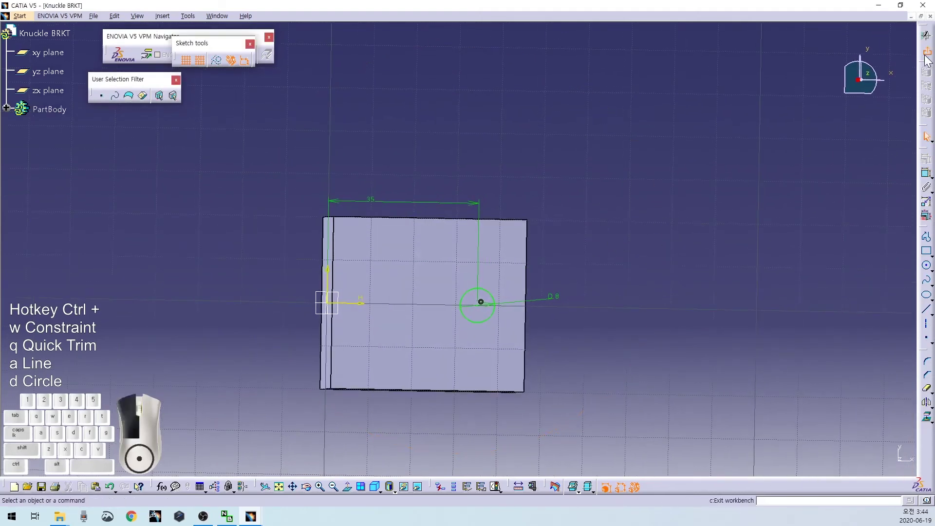
{"action": "left_click", "coordinate": [926, 35]}
{"action": "left_click", "coordinate": [926, 181]}
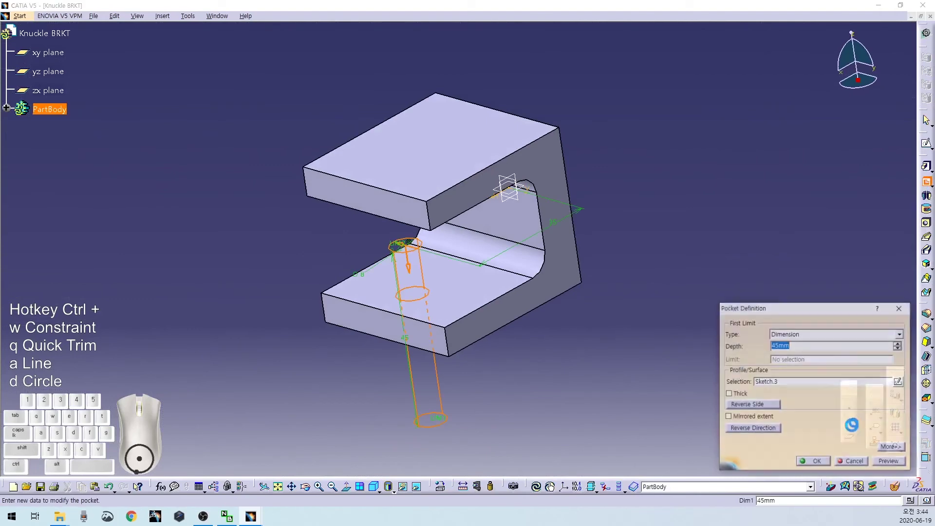
{"action": "left_click", "coordinate": [747, 418]}
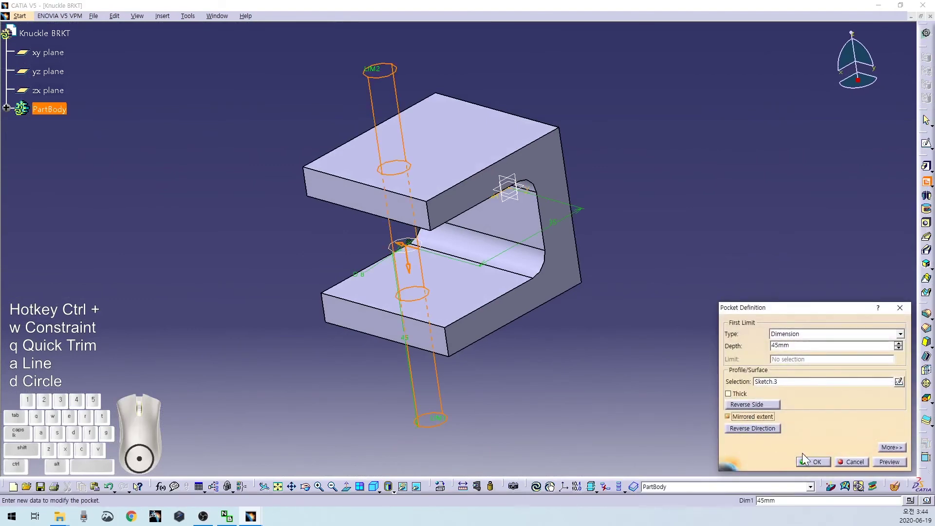
{"action": "left_click", "coordinate": [812, 461]}
- Start a sketch on the yz plane and draw a circle about 20 mm in diameter on the horizontal axis, outside the bracket's negative-y side
{"action": "middle_click_drag", "start_coordinate": [627, 237], "coordinate": [836, 332]}
{"action": "middle_click_drag", "start_coordinate": [452, 232], "coordinate": [429, 146]}
{"action": "right_click_drag", "start_coordinate": [453, 211], "coordinate": [433, 215]}
{"action": "left_click", "coordinate": [924, 144]}
{"action": "middle_click_drag", "start_coordinate": [578, 271], "coordinate": [477, 261]}
{"action": "key", "text": "ctrl+d"}
{"action": "left_click", "coordinate": [249, 263]}
{"action": "left_click", "coordinate": [260, 238]}
{"action": "left_click", "coordinate": [705, 262]}
{"action": "left_click", "coordinate": [701, 247]}
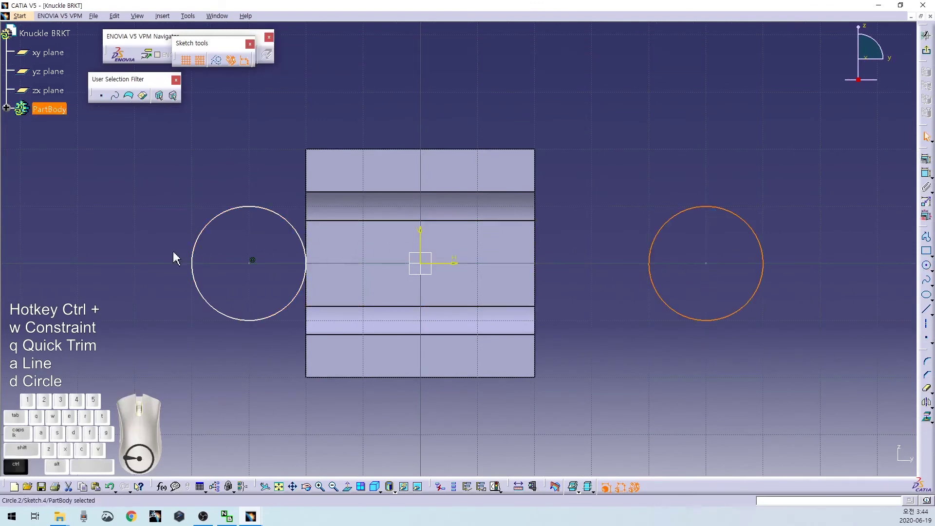
{"action": "left_click_drag", "start_coordinate": [623, 160], "coordinate": [765, 321]}
{"action": "key", "text": "Delete"}
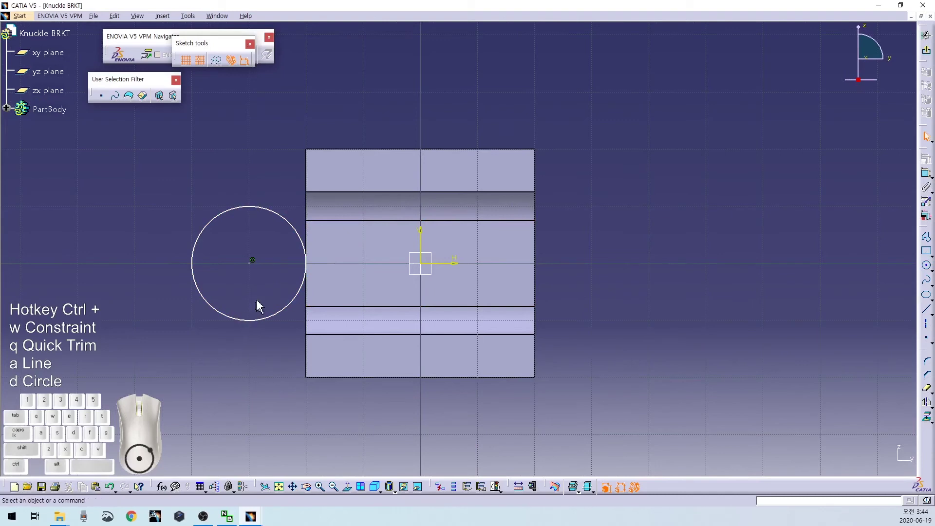
- Dimension the circle beside the bracket and set its diameter to 8 mm
{"action": "key", "text": "ctrl+w"}
{"action": "left_click", "coordinate": [280, 313]}
{"action": "double_click", "coordinate": [272, 358]}
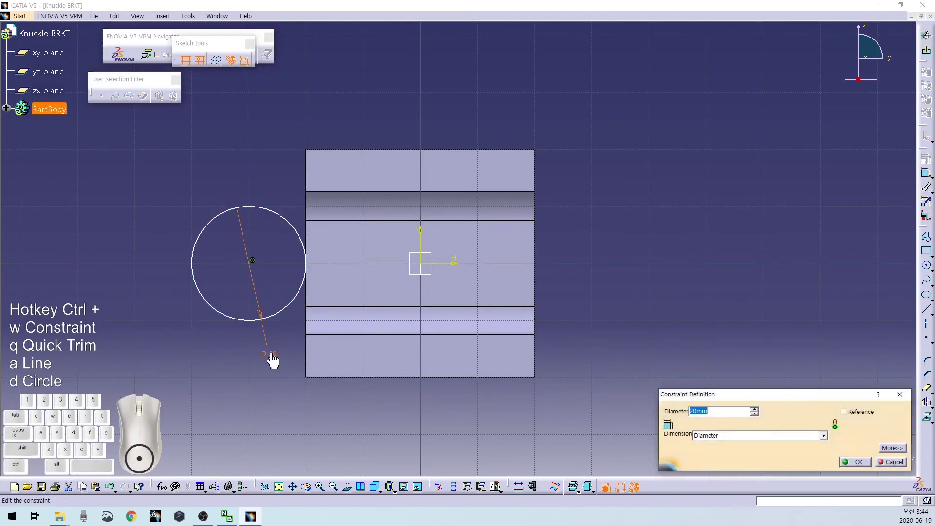
{"action": "key", "text": "Return"}
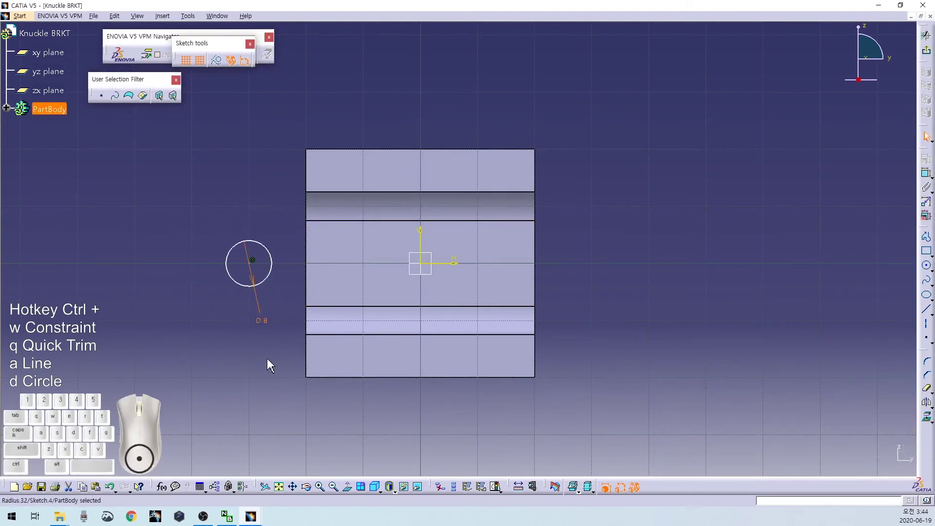
- Dimension the horizontal distance between the circle's centre and the vertical axis
{"action": "left_click", "coordinate": [252, 260]}
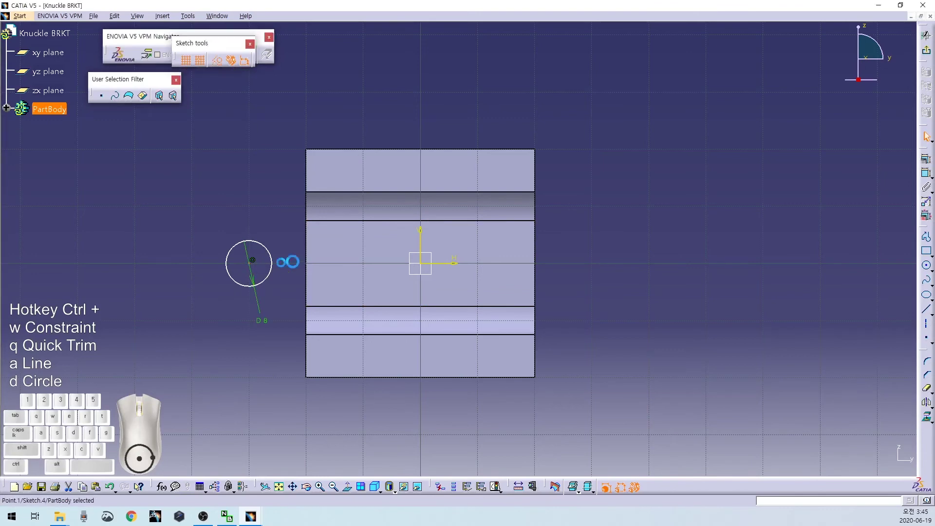
{"action": "left_click", "coordinate": [428, 249], "text": "ctrl"}
{"action": "key", "text": "ctrl+w"}
{"action": "left_click", "coordinate": [378, 132]}
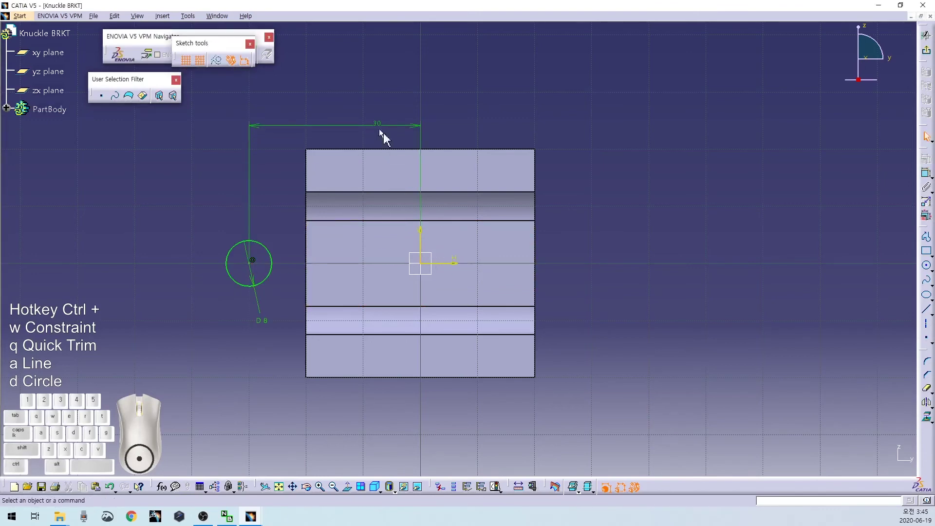
- Examine the two-hole pattern at the end of the Knuckle FR part and return to the Knuckle BRKT sketch
{"action": "left_click", "coordinate": [921, 17]}
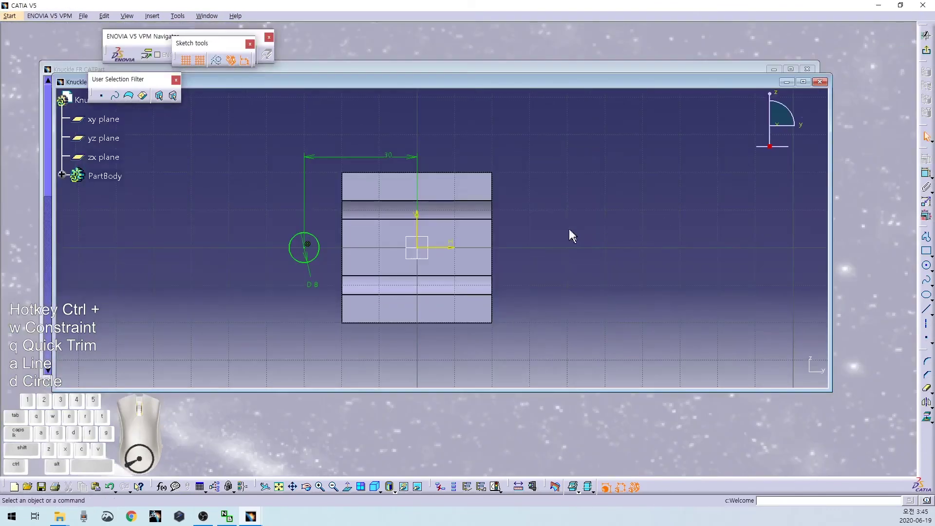
{"action": "left_click", "coordinate": [539, 66]}
{"action": "middle_click_drag", "start_coordinate": [500, 207], "coordinate": [488, 134]}
{"action": "double_click", "coordinate": [479, 115]}
{"action": "middle_click_drag", "start_coordinate": [649, 269], "coordinate": [547, 255]}
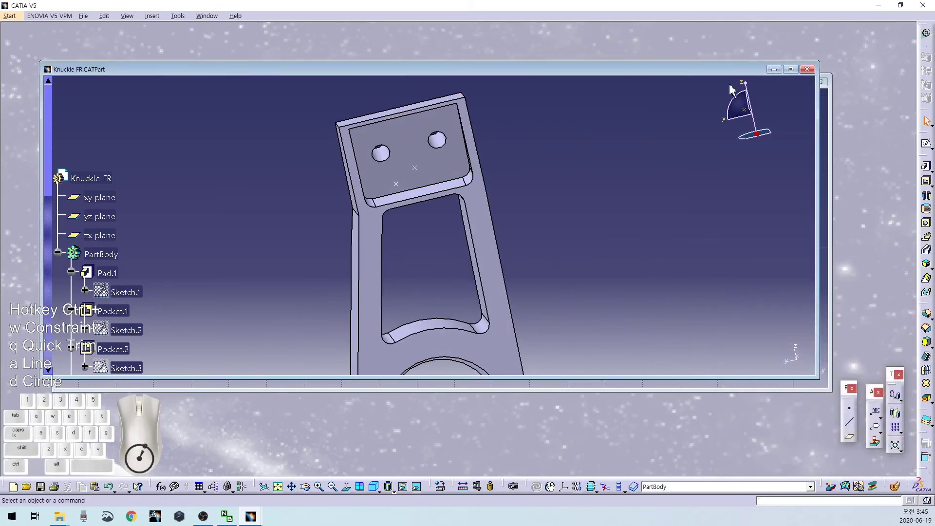
{"action": "left_click_drag", "start_coordinate": [708, 66], "coordinate": [712, 106]}
{"action": "left_click", "coordinate": [703, 79]}
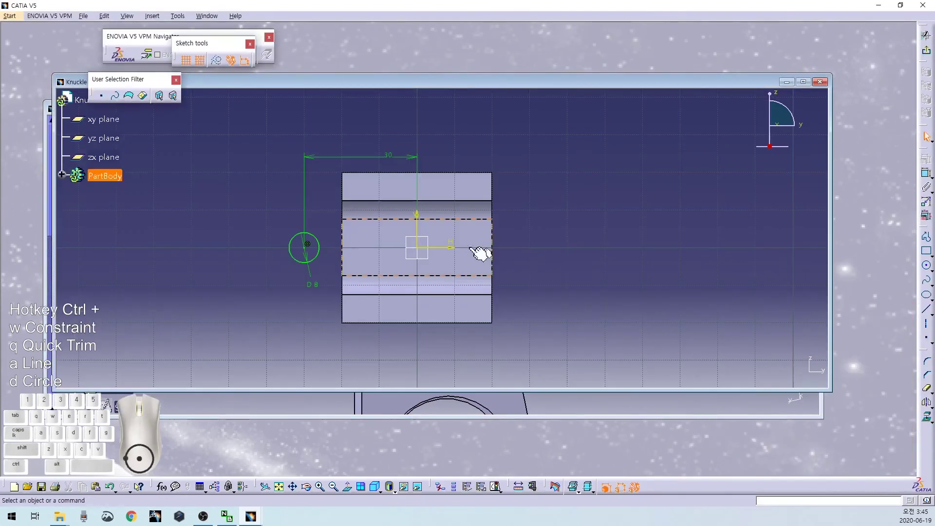
- Set the circle centre's distance from the vertical axis to 25/2 mm and mirror the circle about that axis
{"action": "double_click", "coordinate": [389, 157]}
{"action": "type", "text": "25"}
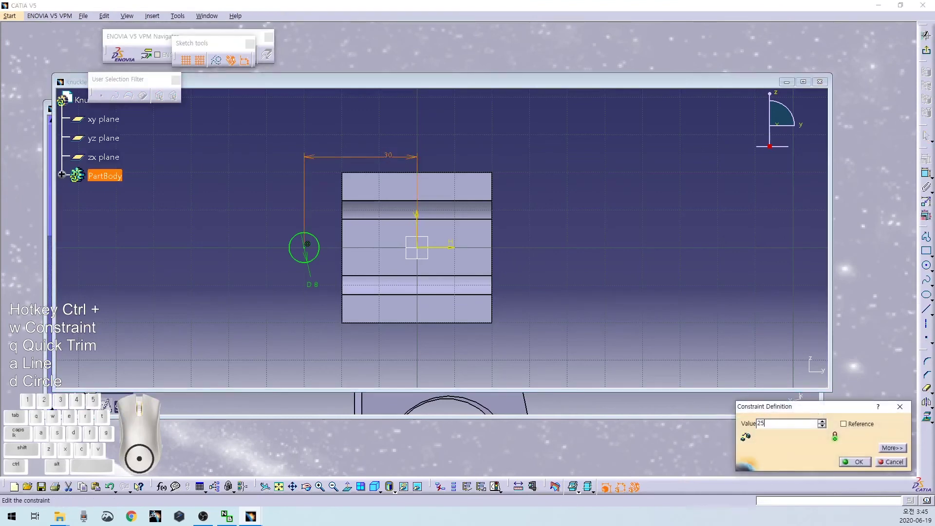
{"action": "type", "text": "/2"}
{"action": "key", "text": "Return"}
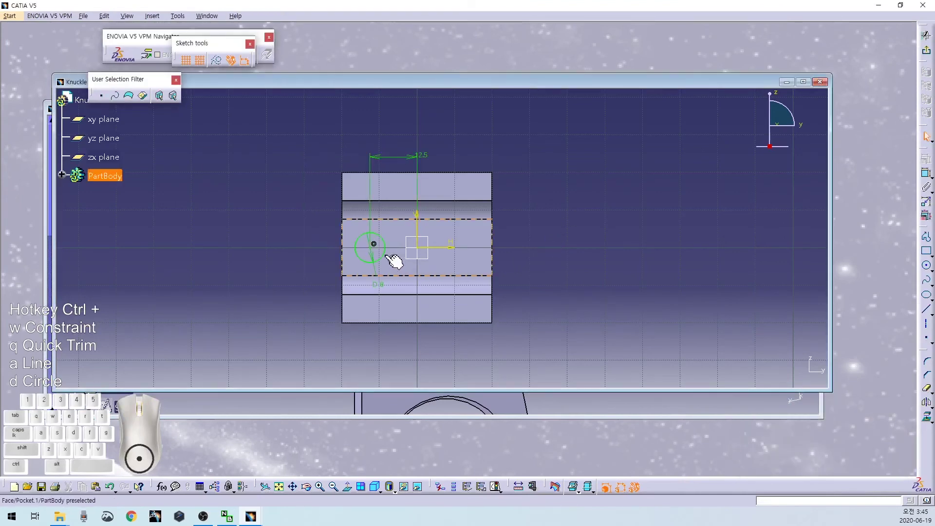
{"action": "left_click", "coordinate": [925, 415]}
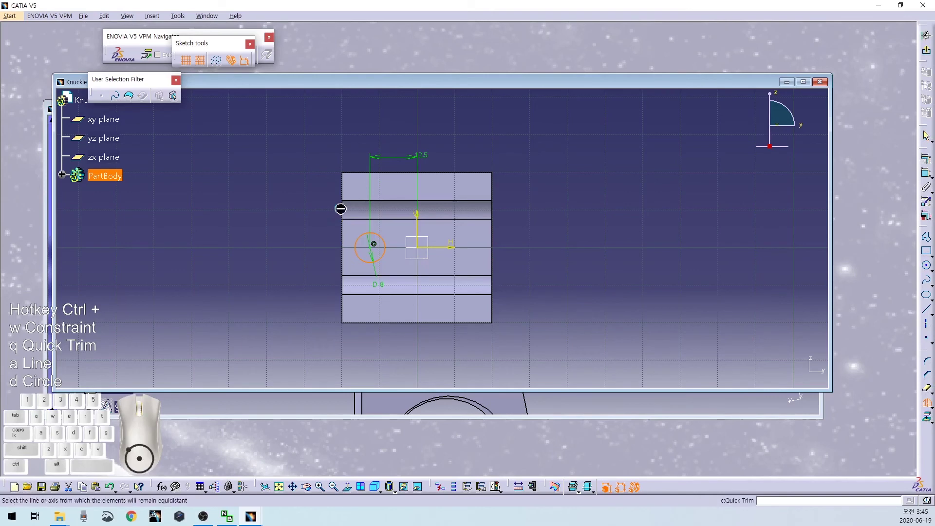
{"action": "left_click", "coordinate": [417, 224]}
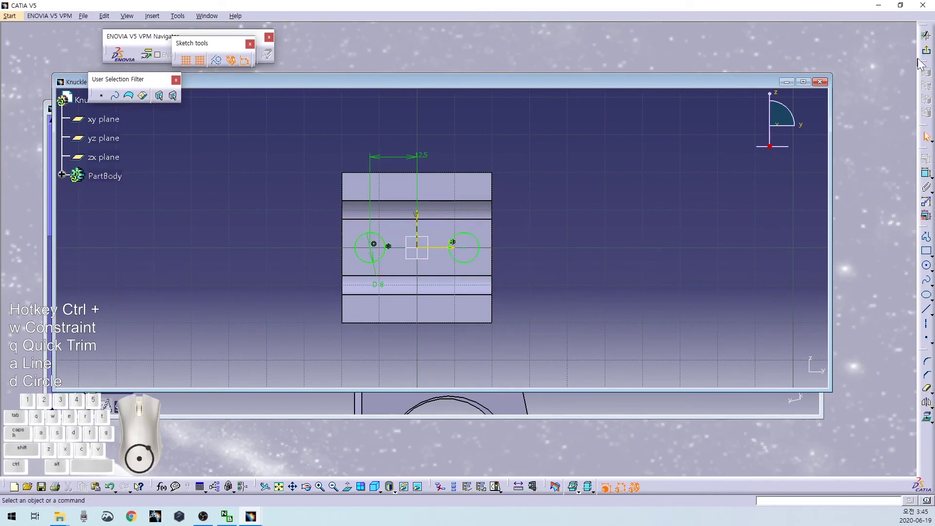
- Exit the sketch and pocket the two circles through the bracket's web using the Up to next limit
{"action": "left_click", "coordinate": [925, 35]}
{"action": "left_click", "coordinate": [926, 181]}
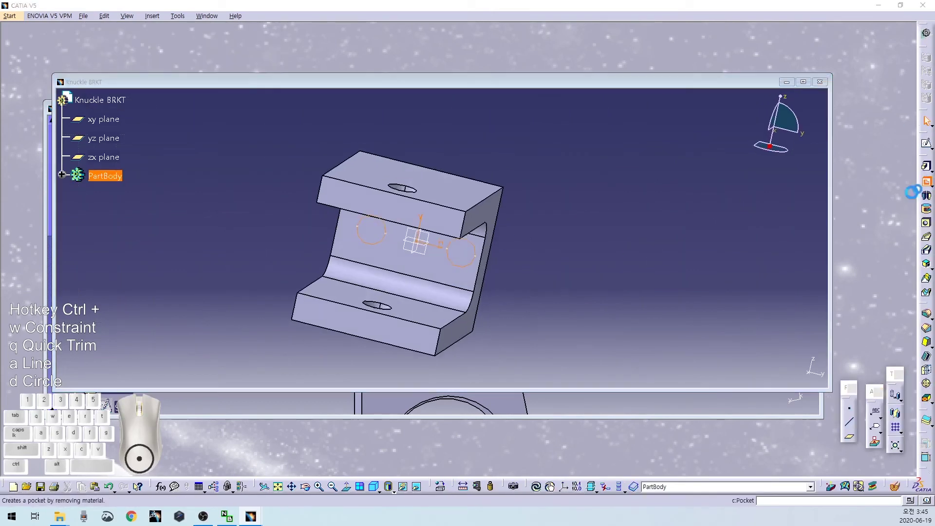
{"action": "left_click", "coordinate": [802, 335]}
{"action": "left_click", "coordinate": [784, 352]}
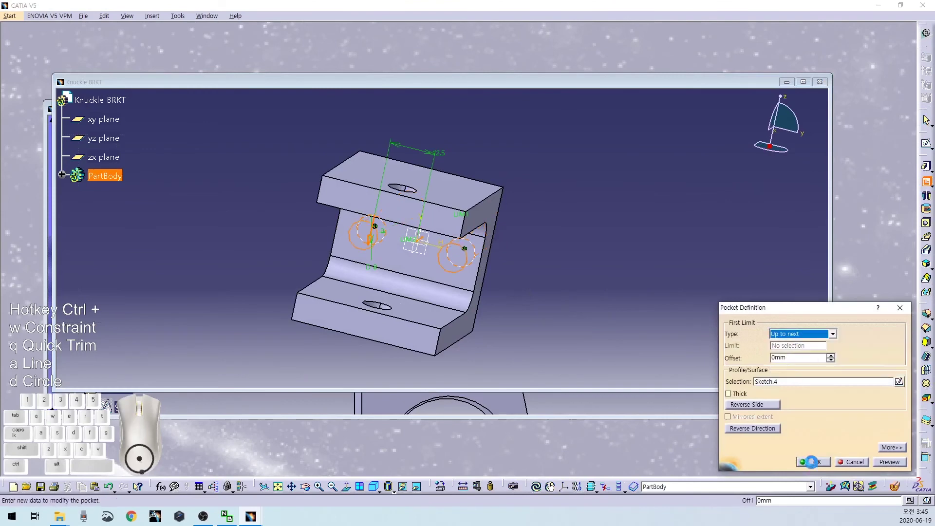
{"action": "left_click", "coordinate": [816, 462]}
- Chamfer the outer corner edge on one side of both bracket arms with length 25 mm and angle 30 deg
{"action": "middle_click_drag", "start_coordinate": [626, 261], "coordinate": [573, 252]}
{"action": "left_click", "coordinate": [926, 329]}
{"action": "middle_click_drag", "start_coordinate": [511, 307], "coordinate": [448, 250]}
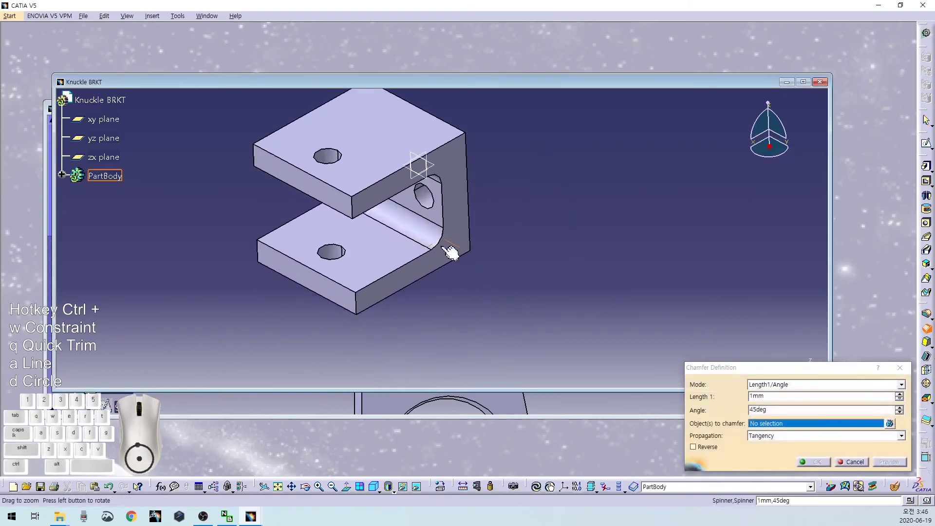
{"action": "left_click", "coordinate": [355, 212]}
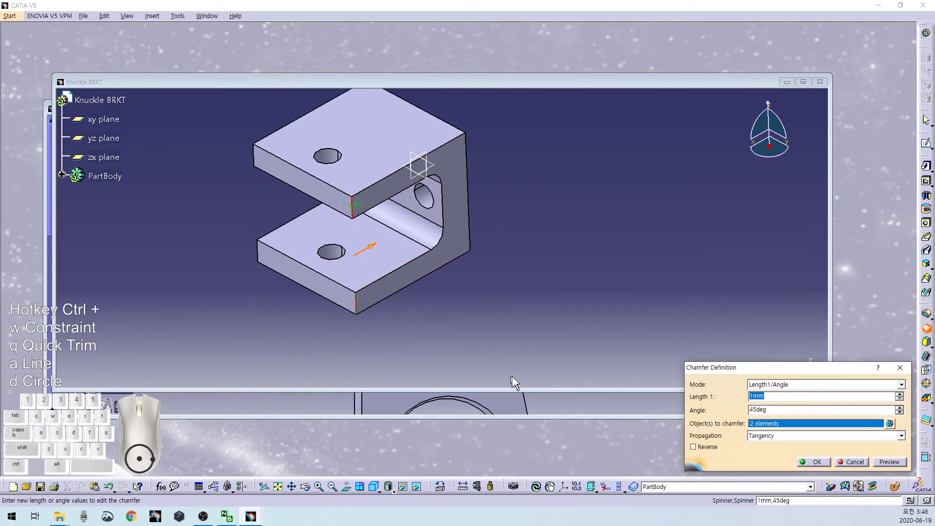
{"action": "left_click_drag", "start_coordinate": [888, 408], "coordinate": [712, 388]}
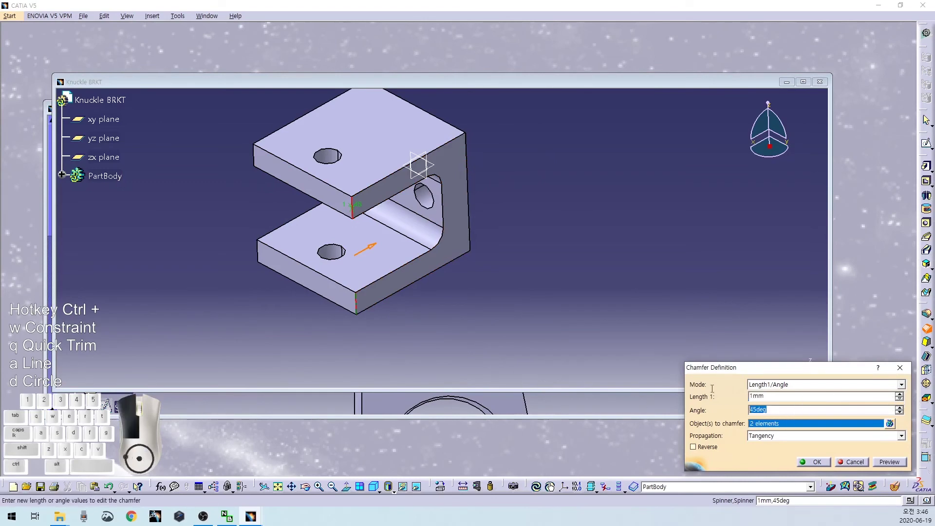
{"action": "left_click", "coordinate": [899, 394]}
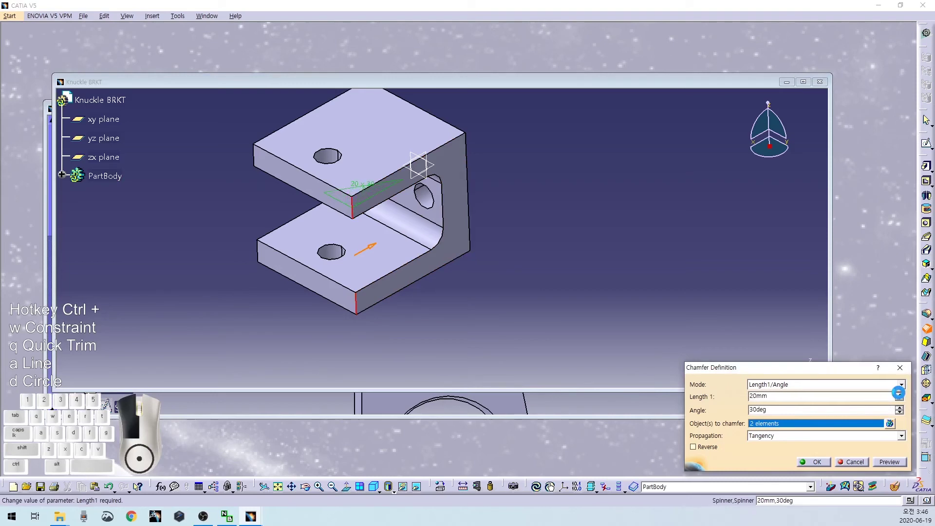
{"action": "middle_click_drag", "start_coordinate": [455, 215], "coordinate": [458, 336]}
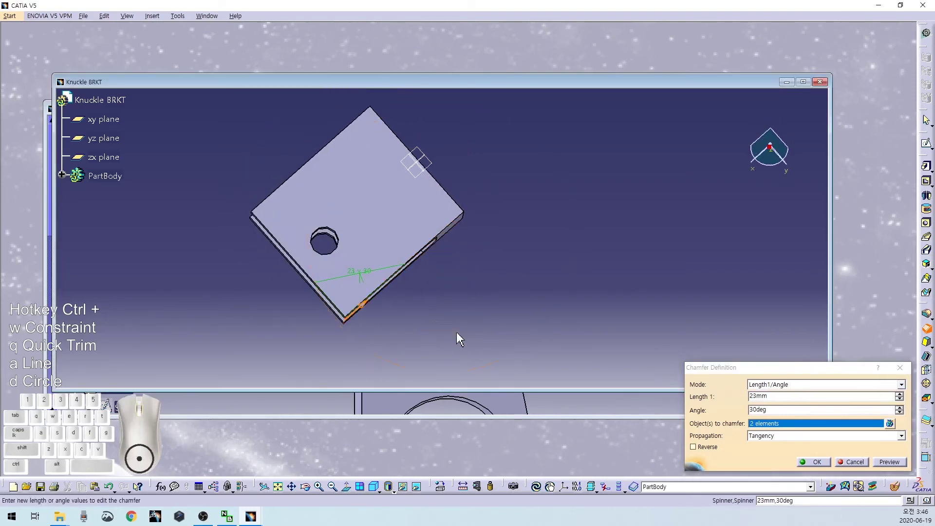
{"action": "left_click", "coordinate": [827, 396]}
{"action": "type", "text": "25"}
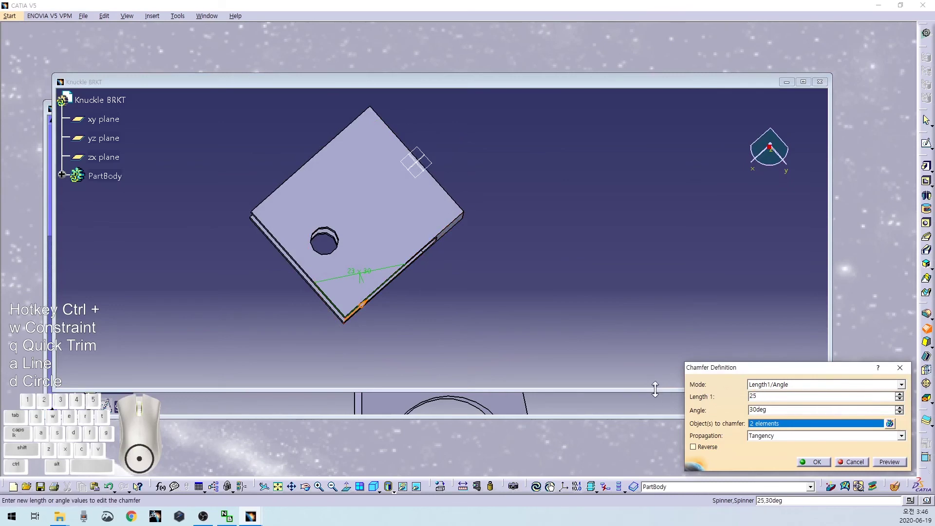
{"action": "key", "text": "Return"}
- Chamfer the opposite outer corner edges of both bracket arms with length 25 mm and angle 30 deg
{"action": "middle_click_drag", "start_coordinate": [330, 309], "coordinate": [482, 192]}
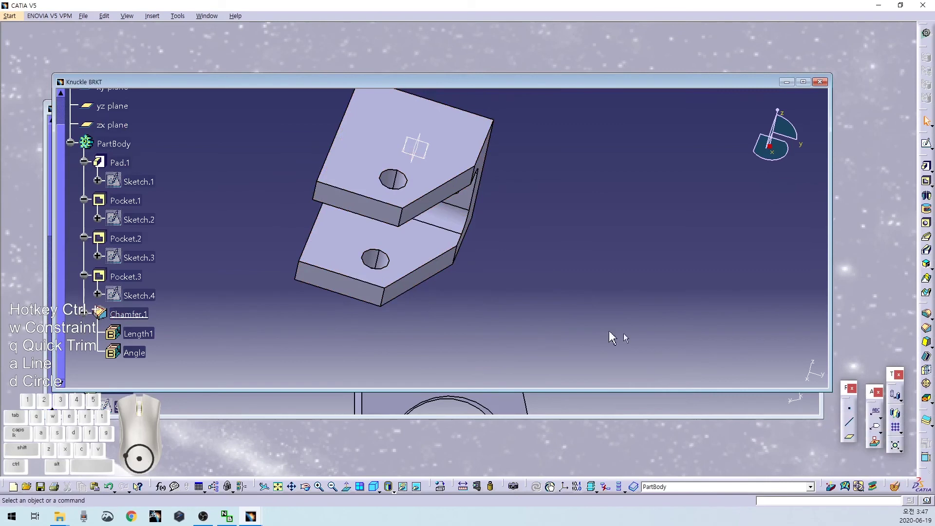
{"action": "left_click", "coordinate": [928, 330]}
{"action": "left_click", "coordinate": [314, 190]}
{"action": "left_click", "coordinate": [296, 273]}
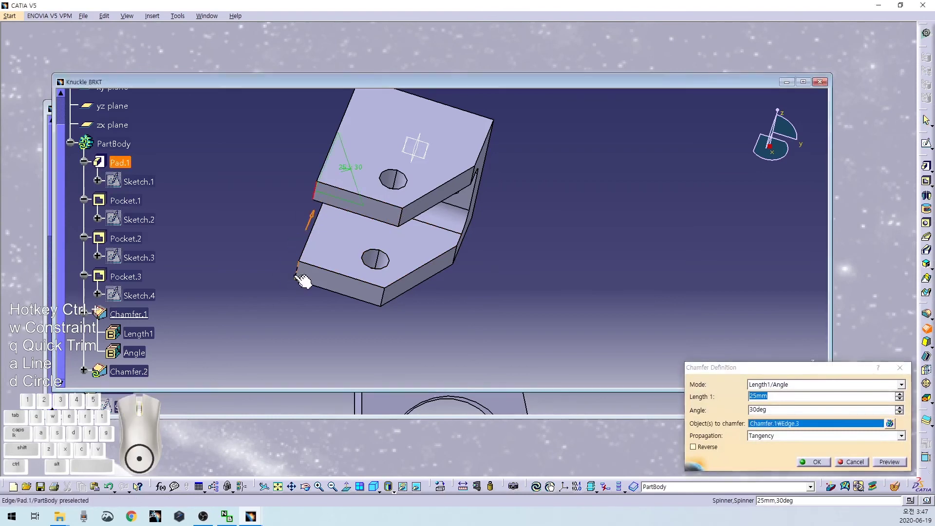
{"action": "left_click", "coordinate": [816, 463]}
- Fillet the eight edges left by the chamfers on both bracket arms with a 5 mm radius
{"action": "middle_click_drag", "start_coordinate": [517, 299], "coordinate": [570, 319]}
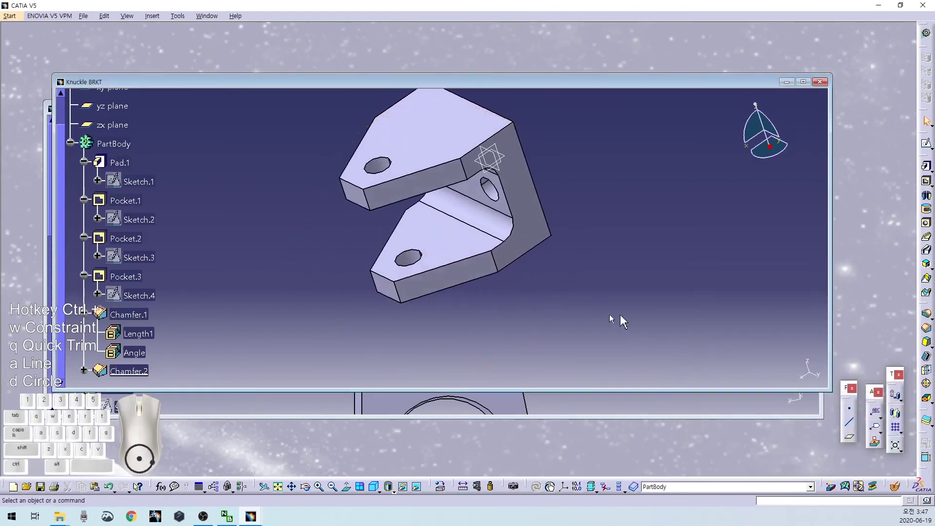
{"action": "left_click", "coordinate": [927, 318]}
{"action": "left_click", "coordinate": [366, 200]}
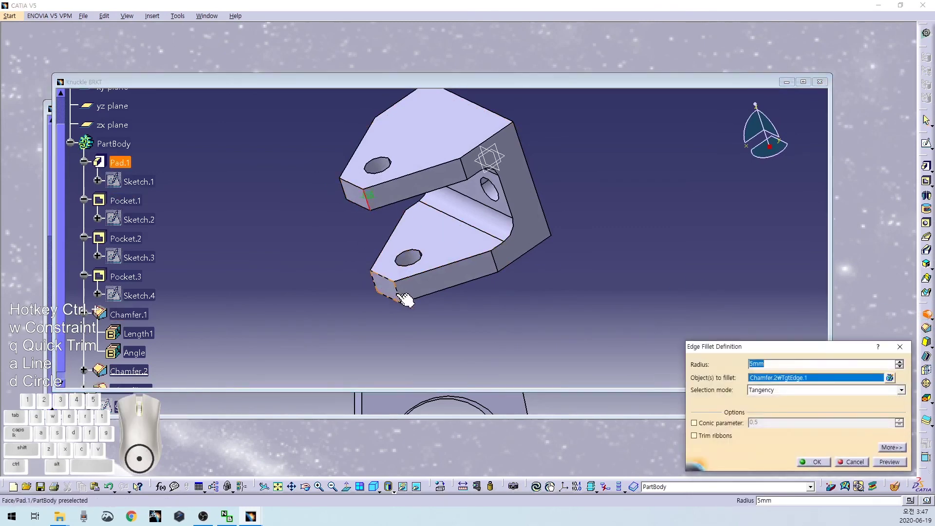
{"action": "middle_click_drag", "start_coordinate": [409, 303], "coordinate": [508, 301]}
{"action": "left_click", "coordinate": [413, 311]}
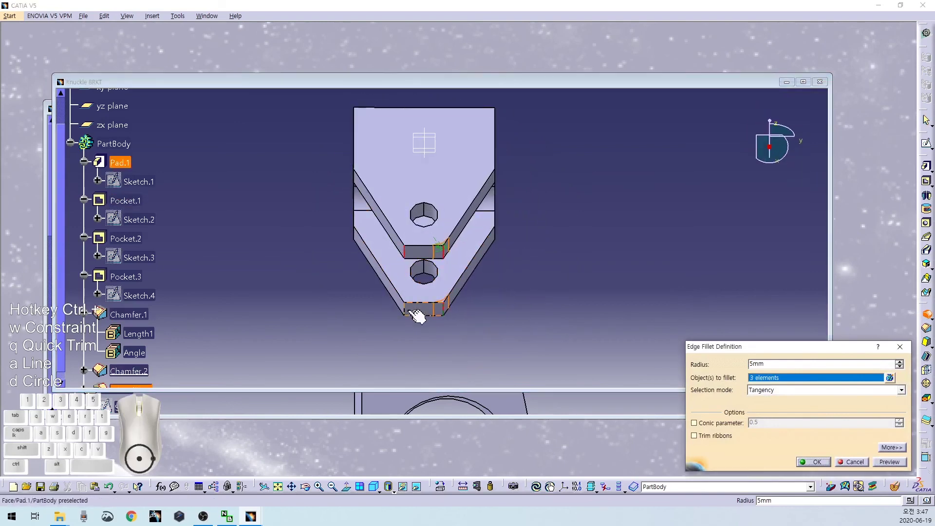
{"action": "left_click", "coordinate": [365, 238]}
{"action": "middle_click_drag", "start_coordinate": [364, 239], "coordinate": [367, 267]}
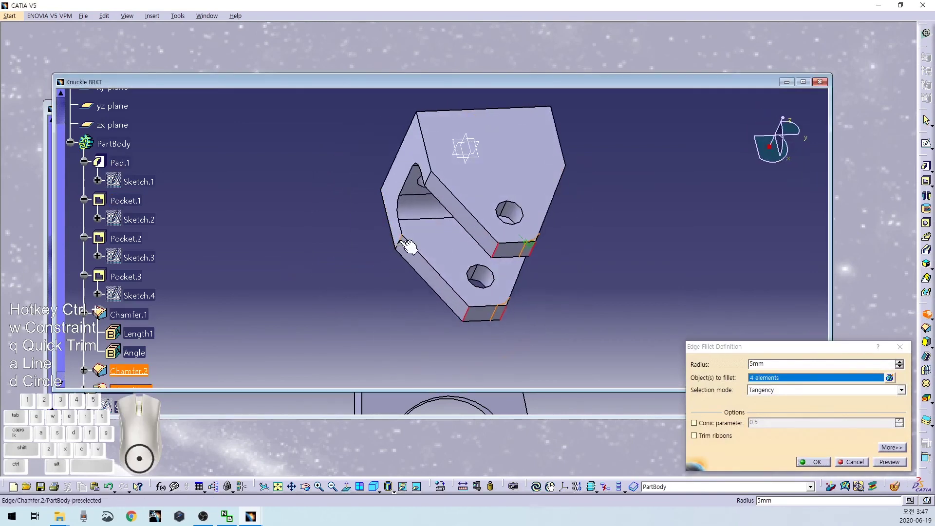
{"action": "left_click", "coordinate": [431, 176]}
{"action": "left_click", "coordinate": [429, 176]}
{"action": "middle_click_drag", "start_coordinate": [603, 227], "coordinate": [452, 198]}
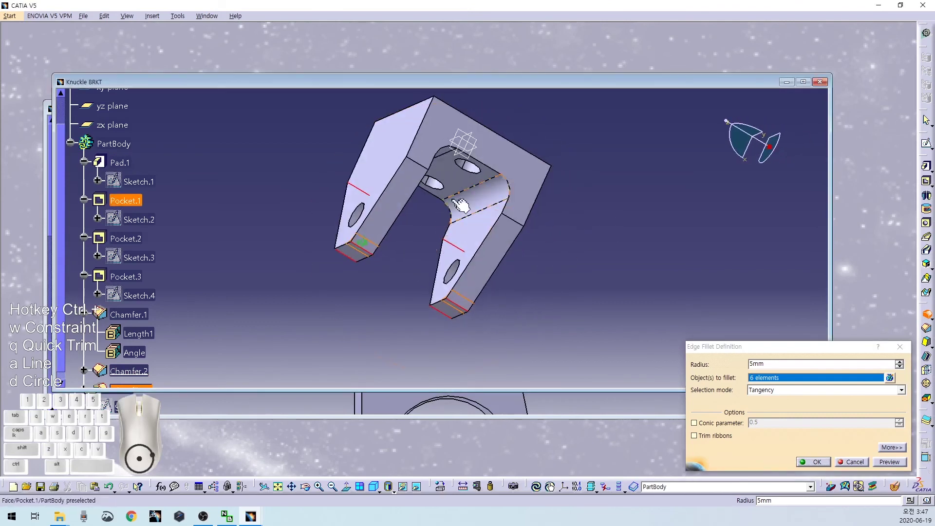
{"action": "left_click", "coordinate": [421, 165]}
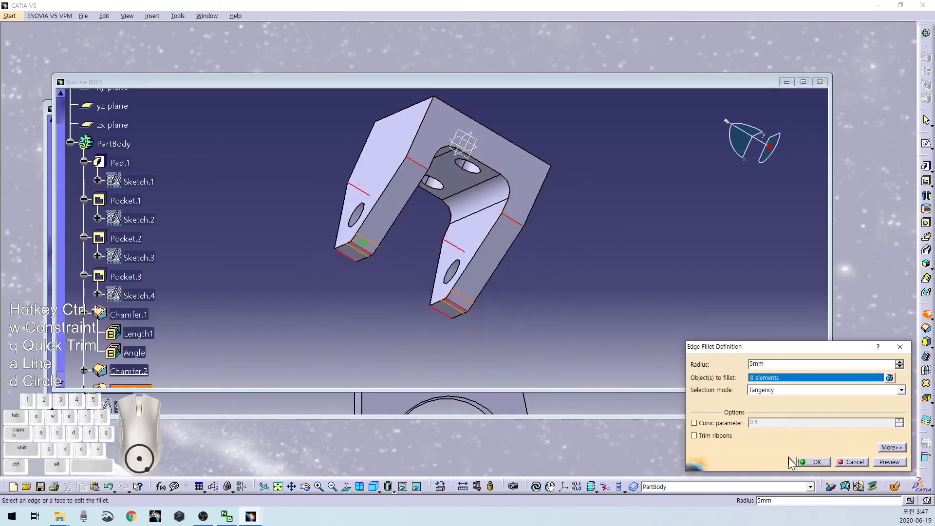
{"action": "left_click", "coordinate": [812, 462]}
- Save the finished bracket part as Knuckle BRKT.CATPart
{"action": "middle_click_drag", "start_coordinate": [371, 317], "coordinate": [499, 317]}
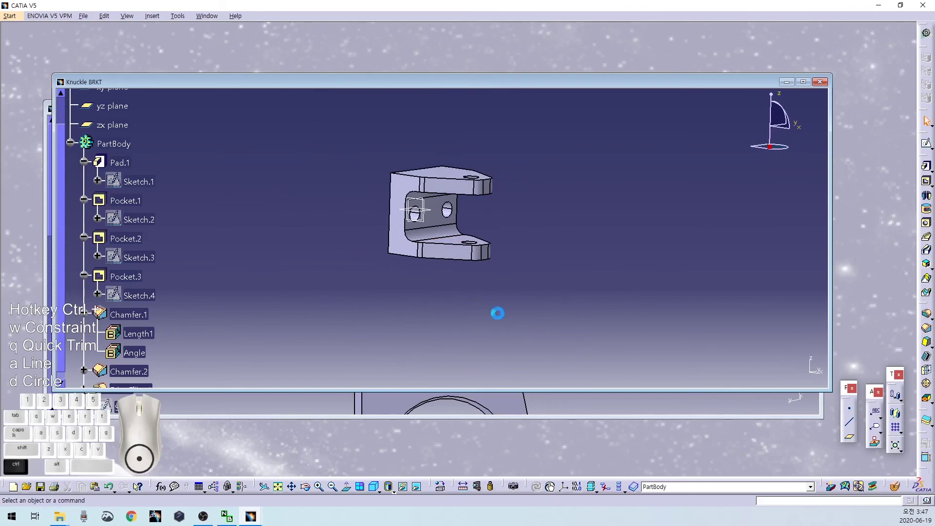
{"action": "key", "text": "ctrl+s"}
{"action": "left_click", "coordinate": [591, 324]}
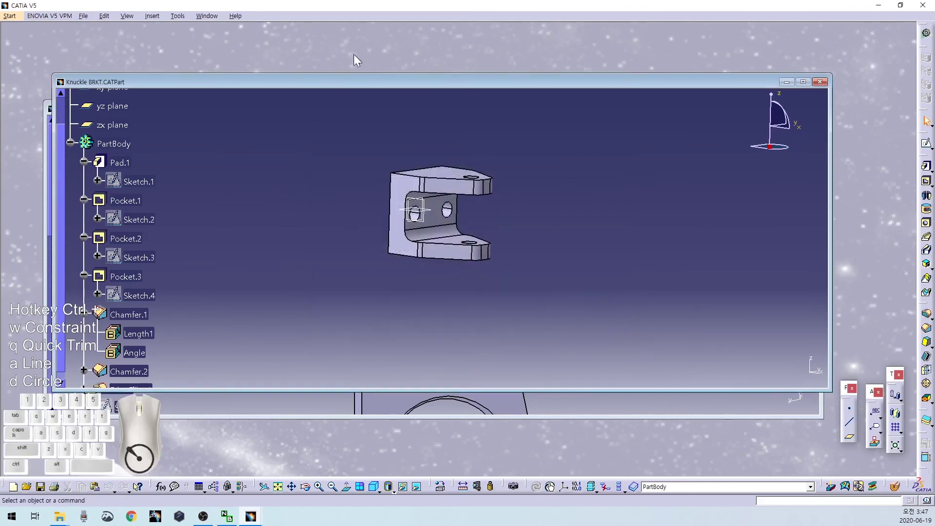
- Create a new Assembly Design product and arrange its window and both part windows so their trees are reachable
{"action": "left_click", "coordinate": [10, 17]}
{"action": "mouse_move", "coordinate": [29, 36]}
{"action": "left_click", "coordinate": [181, 51]}
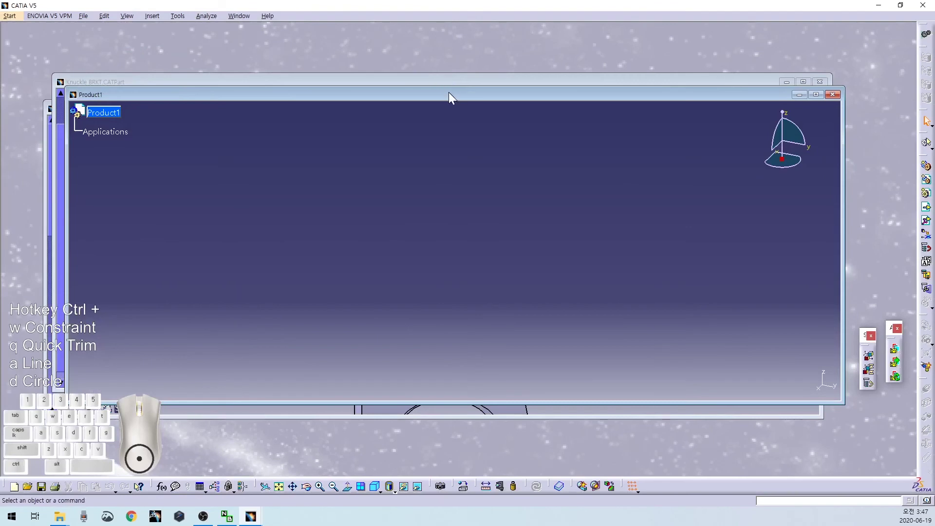
{"action": "left_click_drag", "start_coordinate": [449, 92], "coordinate": [403, 115]}
{"action": "left_click_drag", "start_coordinate": [333, 82], "coordinate": [580, 75]}
{"action": "left_click", "coordinate": [259, 105]}
{"action": "left_click_drag", "start_coordinate": [260, 105], "coordinate": [449, 98]}
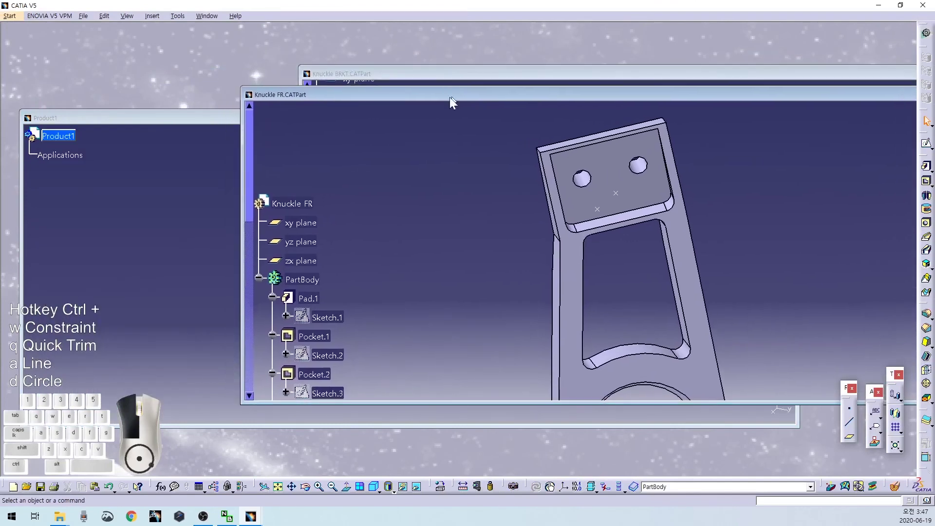
- Insert the Knuckle FR and Knuckle BRKT parts into Product1 and close the Knuckle FR part window
{"action": "left_click", "coordinate": [286, 205]}
{"action": "left_click_drag", "start_coordinate": [71, 138], "coordinate": [54, 135]}
{"action": "left_click_drag", "start_coordinate": [778, 95], "coordinate": [541, 82]}
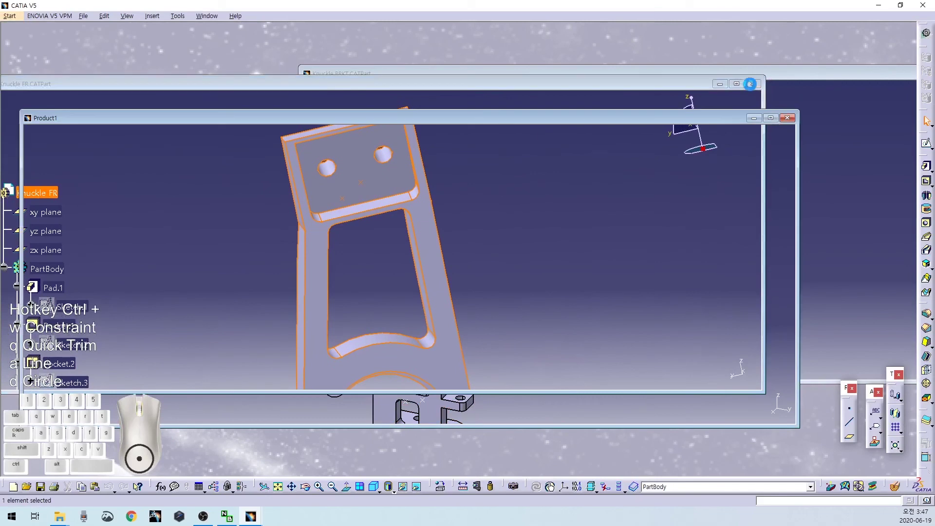
{"action": "left_click", "coordinate": [771, 82]}
{"action": "left_click_drag", "start_coordinate": [373, 120], "coordinate": [68, 139]}
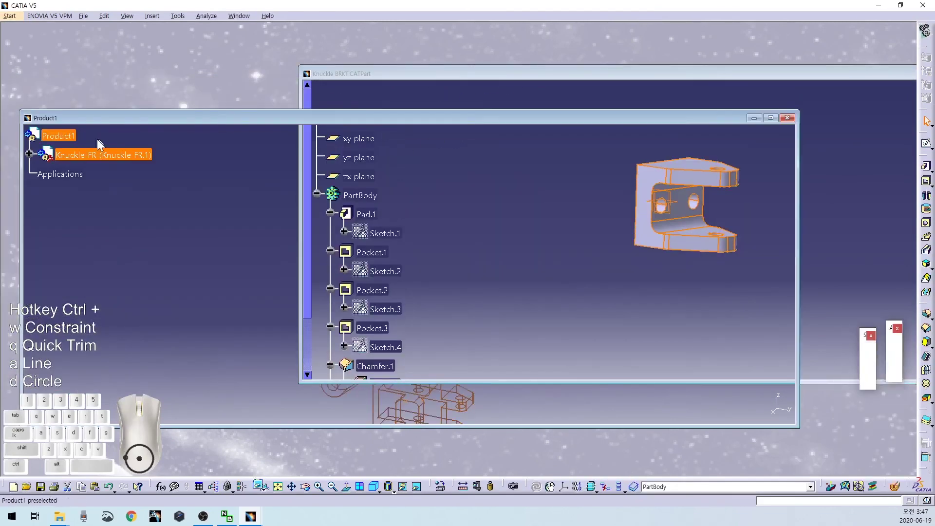
- Set the product's part number to "upright FR"
{"action": "key", "text": "alt+Return"}
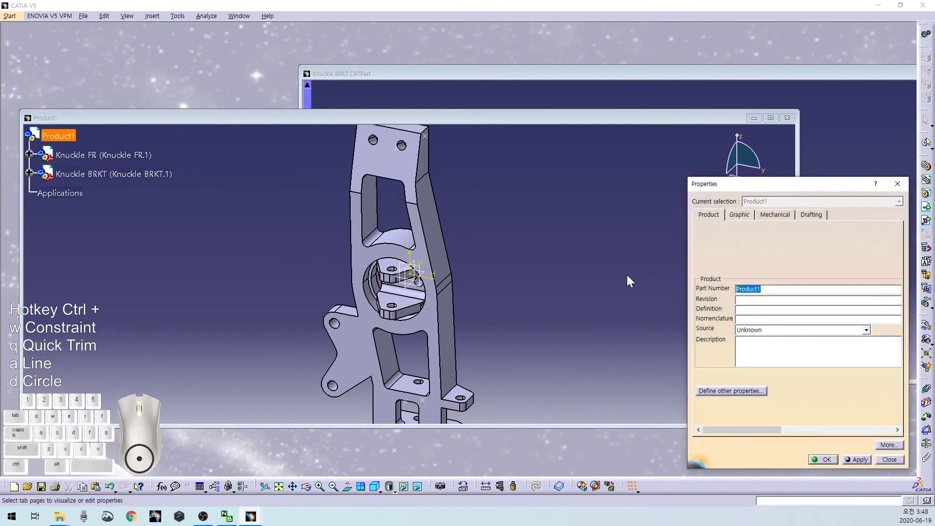
{"action": "type", "text": "upright FR"}
{"action": "left_click", "coordinate": [823, 459]}
- Fix the Knuckle FR component in space with a Fix constraint
{"action": "middle_click_drag", "start_coordinate": [539, 257], "coordinate": [751, 328]}
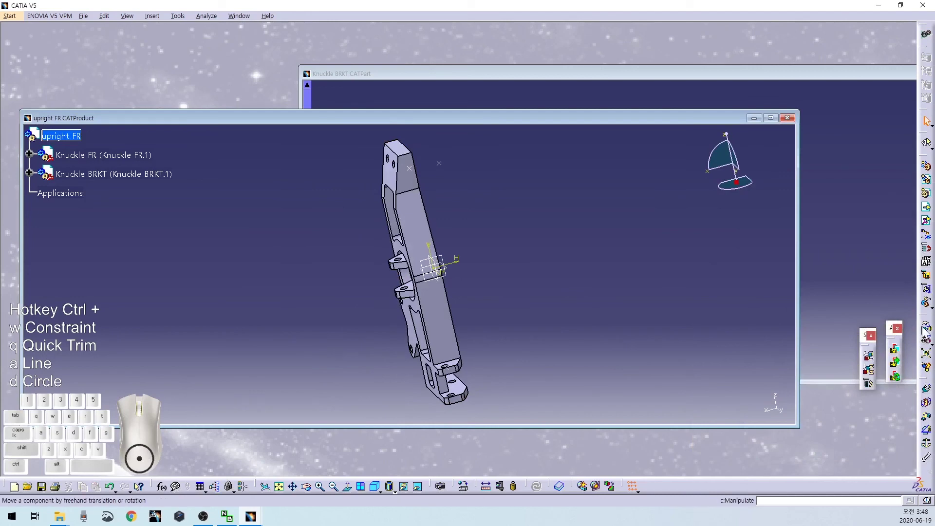
{"action": "left_click", "coordinate": [926, 443]}
{"action": "left_click", "coordinate": [449, 352]}
{"action": "middle_click_drag", "start_coordinate": [478, 316], "coordinate": [546, 252]}
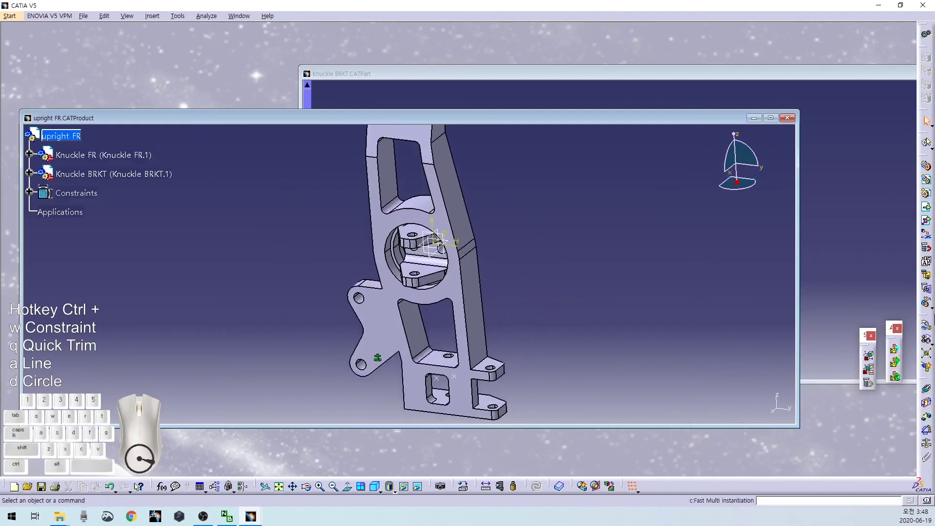
- Move the Knuckle BRKT component out of the knuckle's bore and rotate it about one of its edges
{"action": "left_click", "coordinate": [927, 325]}
{"action": "left_click_drag", "start_coordinate": [427, 272], "coordinate": [475, 221]}
{"action": "middle_click_drag", "start_coordinate": [590, 276], "coordinate": [428, 352]}
{"action": "left_click", "coordinate": [898, 437]}
{"action": "middle_click_drag", "start_coordinate": [505, 235], "coordinate": [418, 234]}
{"action": "left_click_drag", "start_coordinate": [418, 233], "coordinate": [699, 336]}
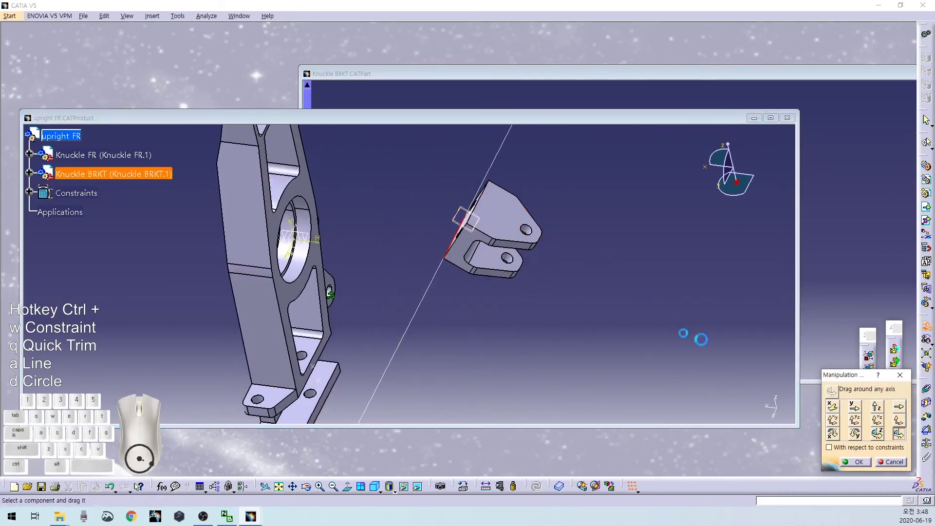
- Maximize the assembly window and make the bracket's rear web face coincident with the knuckle's recessed two-hole face
{"action": "left_click", "coordinate": [770, 118]}
{"action": "left_click", "coordinate": [927, 390]}
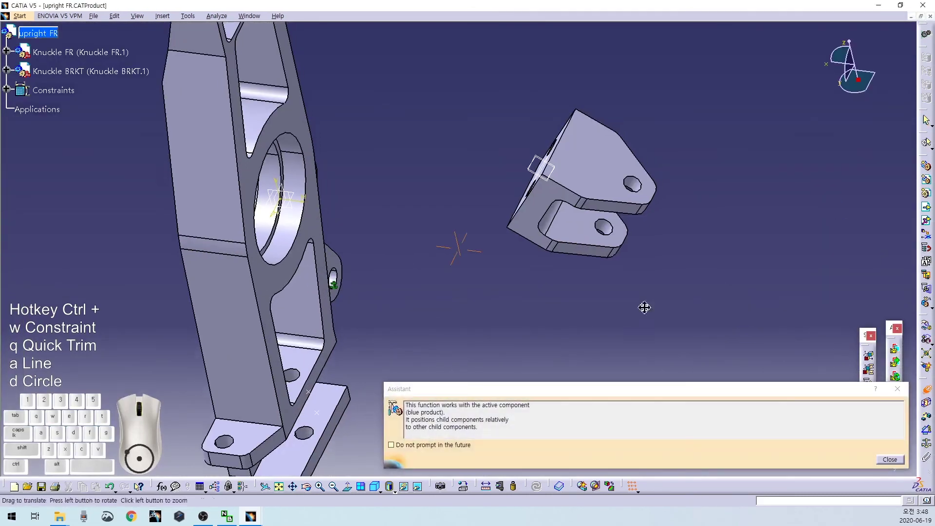
{"action": "left_click", "coordinate": [889, 460]}
{"action": "middle_click_drag", "start_coordinate": [512, 240], "coordinate": [326, 205]}
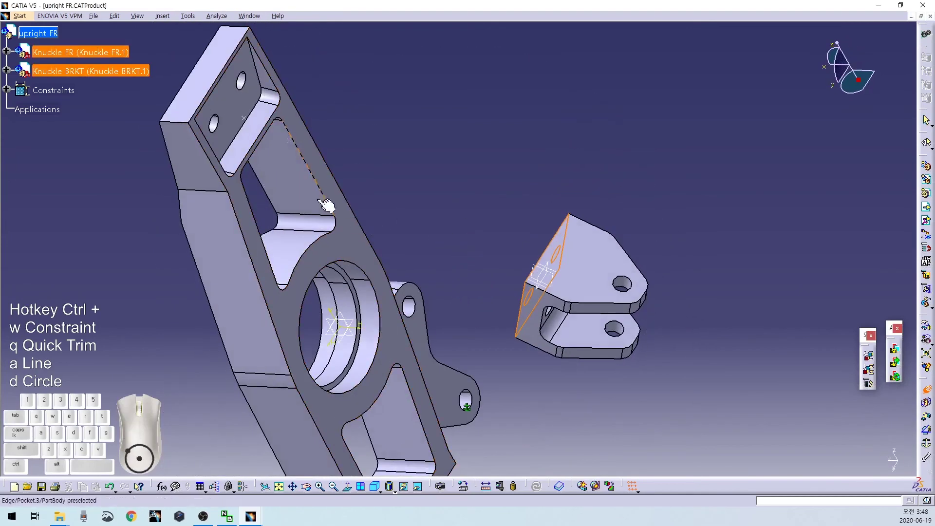
{"action": "left_click", "coordinate": [236, 118]}
{"action": "key", "text": "Return"}
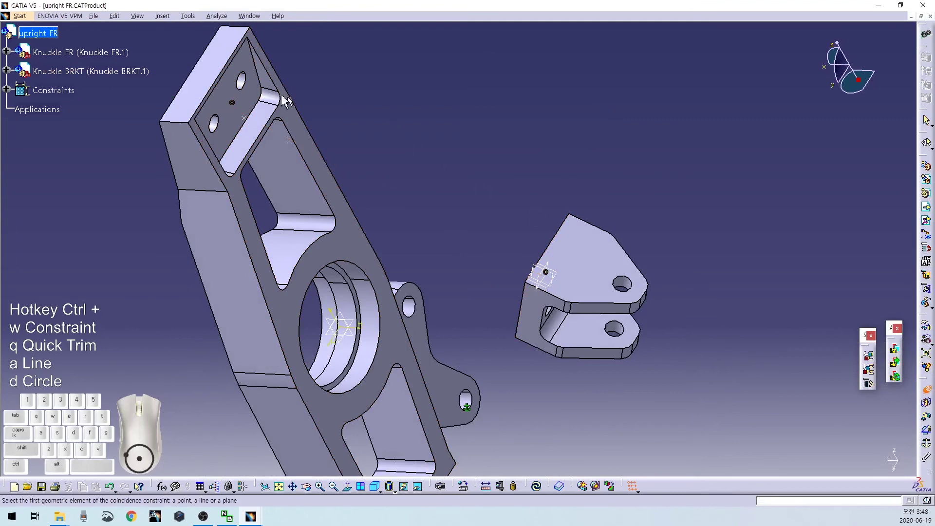
- Make the axes of both bracket web holes coincident with the matching knuckle holes and update the assembly
{"action": "left_click", "coordinate": [241, 80]}
{"action": "middle_click_drag", "start_coordinate": [448, 231], "coordinate": [604, 272]}
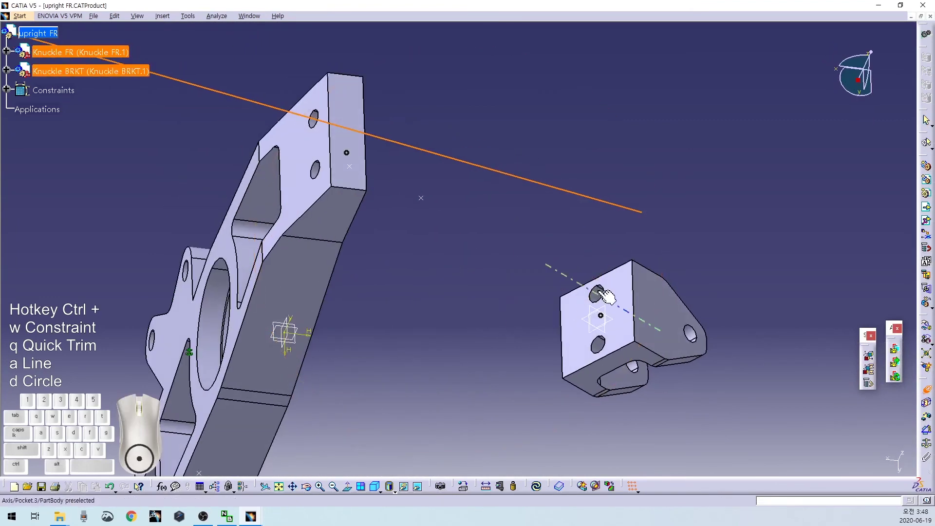
{"action": "left_click", "coordinate": [596, 293]}
{"action": "left_click", "coordinate": [600, 342]}
{"action": "middle_click_drag", "start_coordinate": [600, 343], "coordinate": [403, 282]}
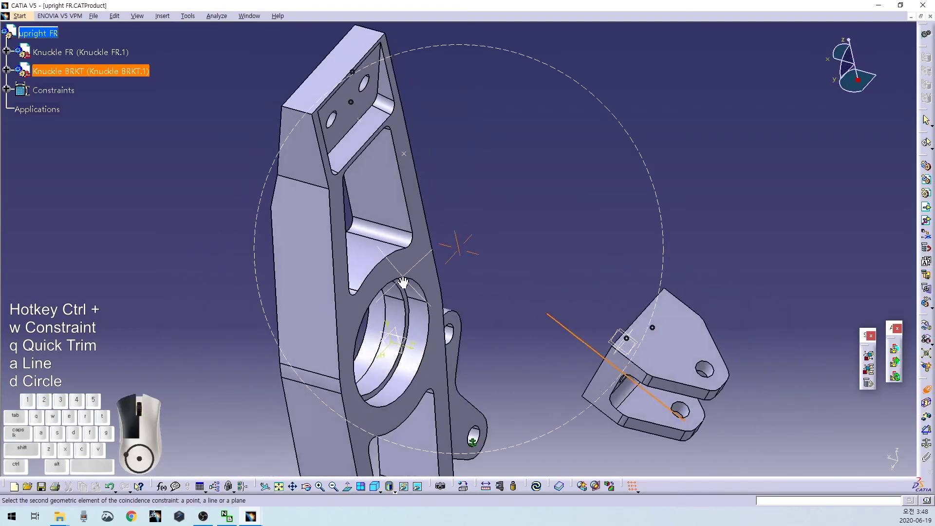
{"action": "left_click", "coordinate": [336, 120]}
{"action": "key", "text": "ctrl+u"}
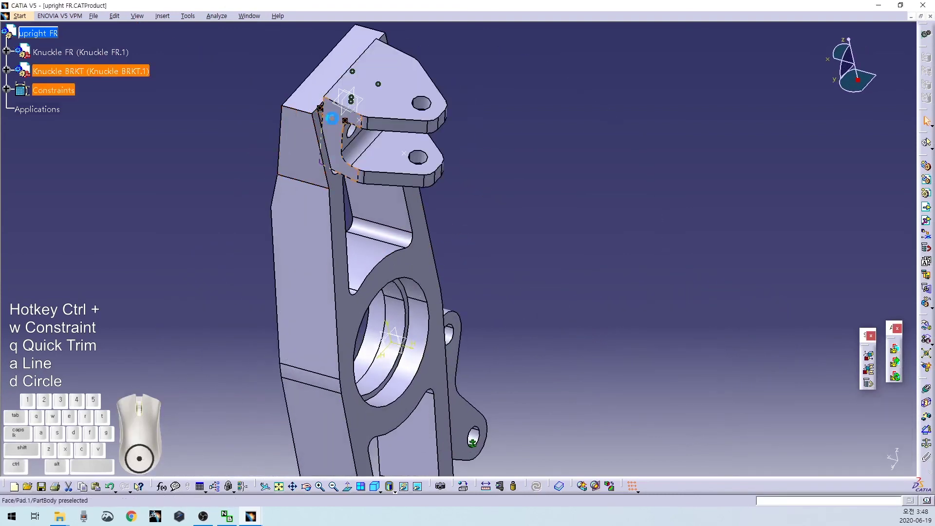
- Check the assembled upright from several sides and save the upright FR product
{"action": "left_click", "coordinate": [568, 246]}
{"action": "middle_click_drag", "start_coordinate": [568, 247], "coordinate": [591, 252]}
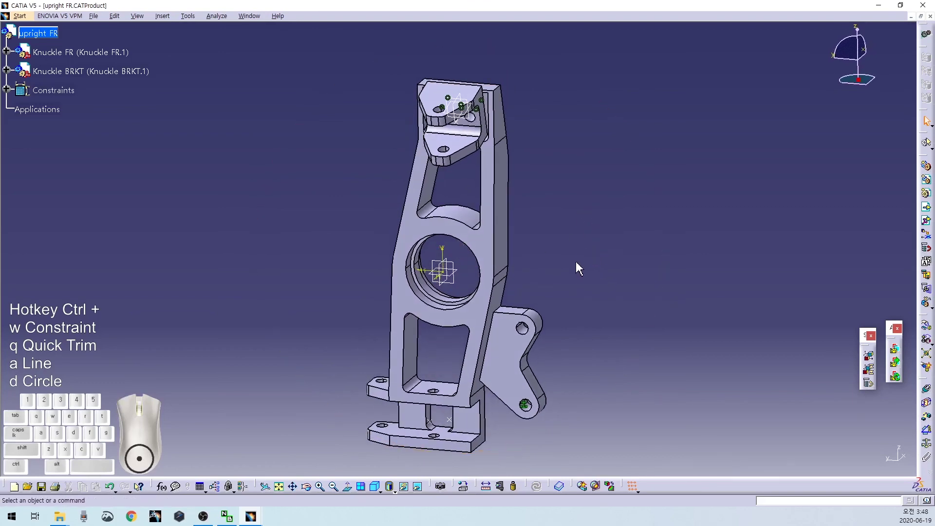
{"action": "middle_click_drag", "start_coordinate": [336, 320], "coordinate": [557, 259]}
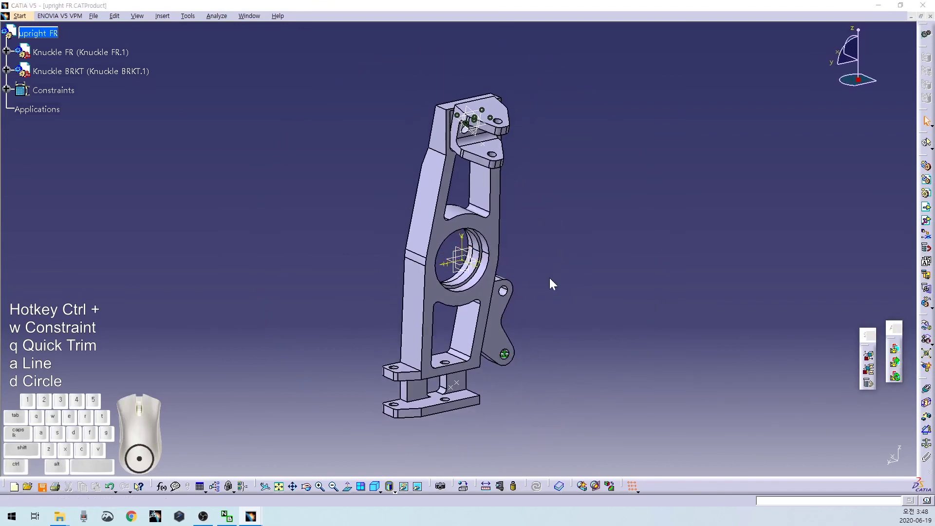
{"action": "key", "text": "ctrl+s"}
{"action": "left_click", "coordinate": [602, 325]}
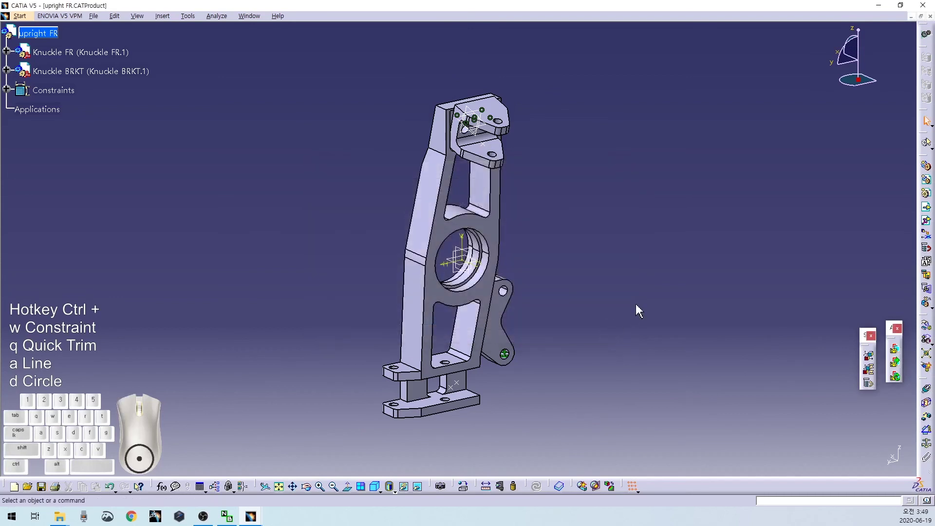